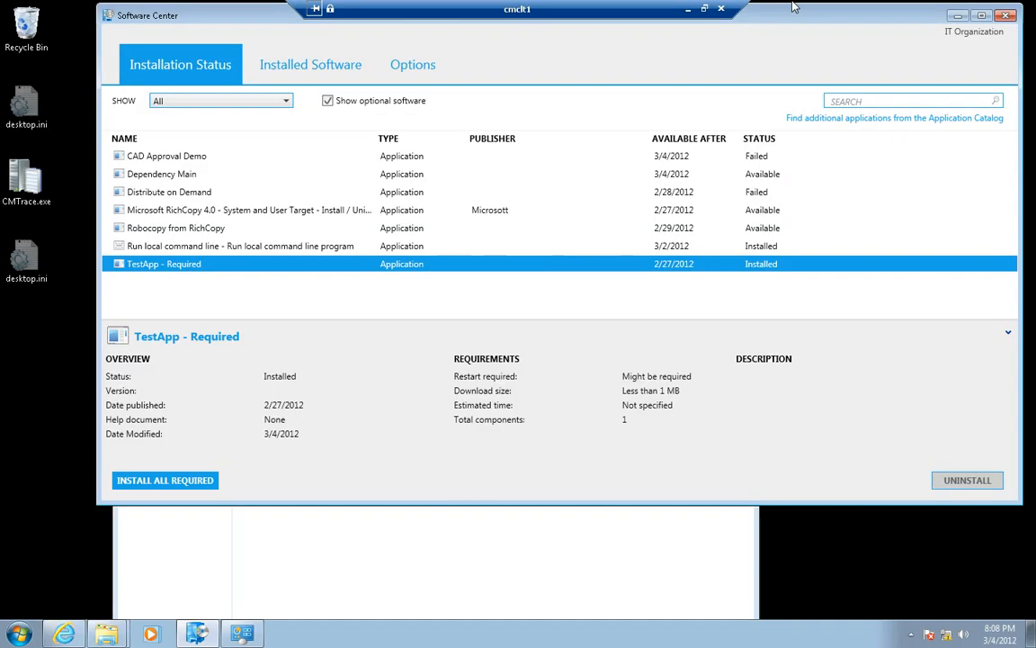
Switch from the cmclt1 session to the cmcas remote session and show the Client Settings under Administration
click(688, 9)
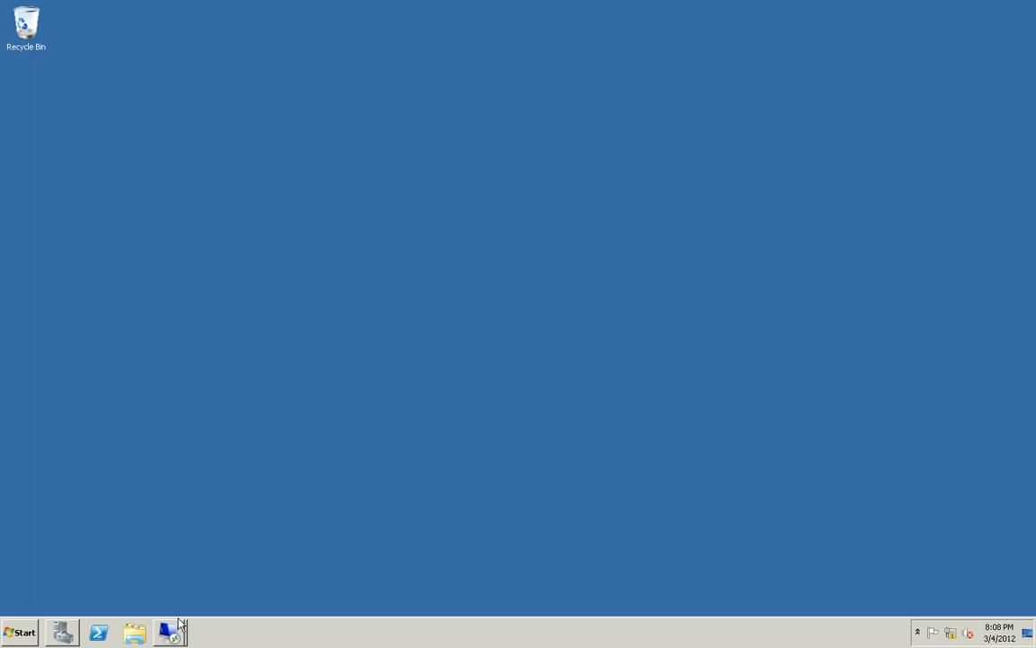
mouse_move(180, 634)
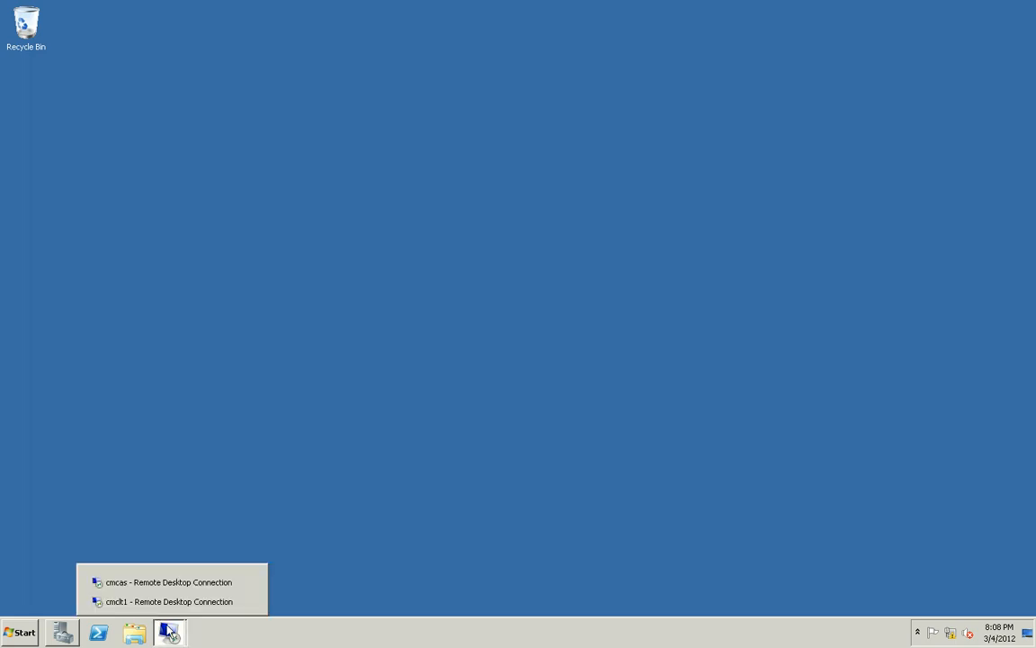
click(162, 583)
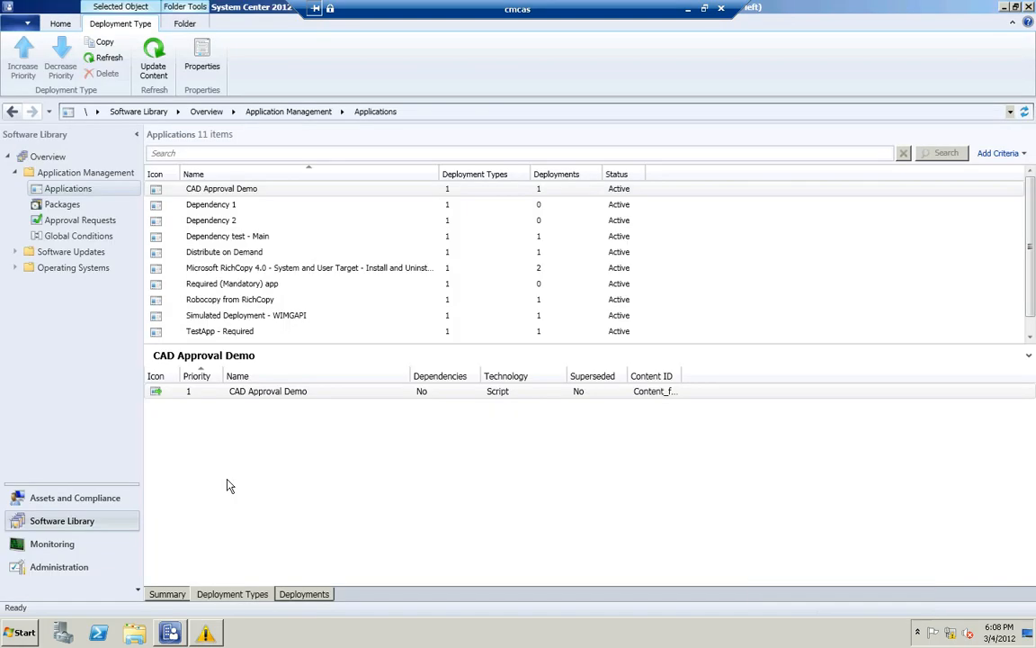
click(72, 569)
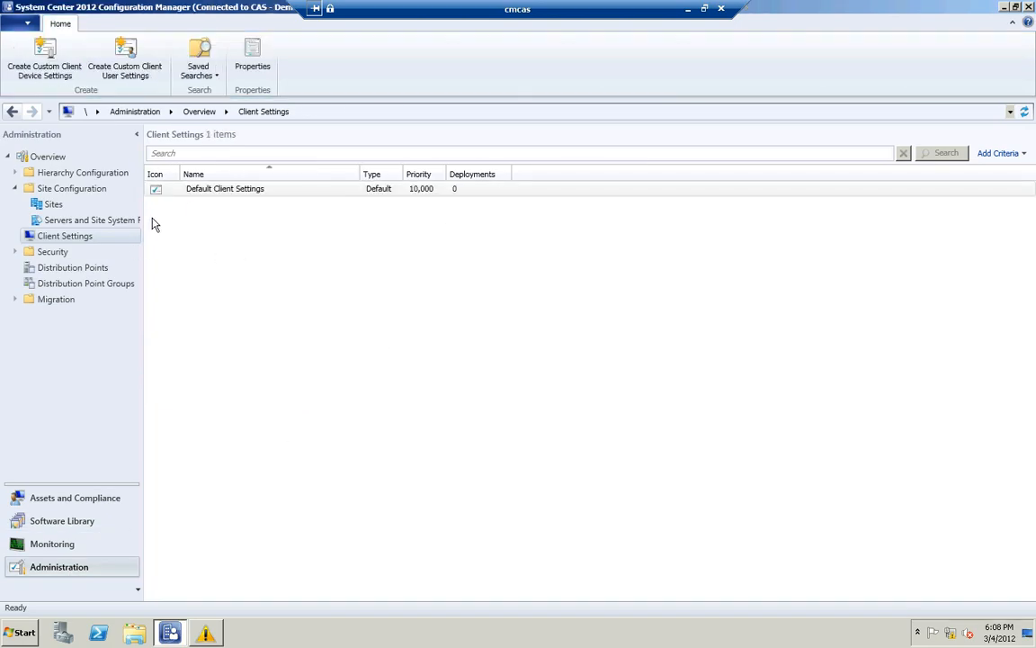
Open the Default Client Settings and review all of the Computer Agent device settings
click(198, 194)
double_click(199, 197)
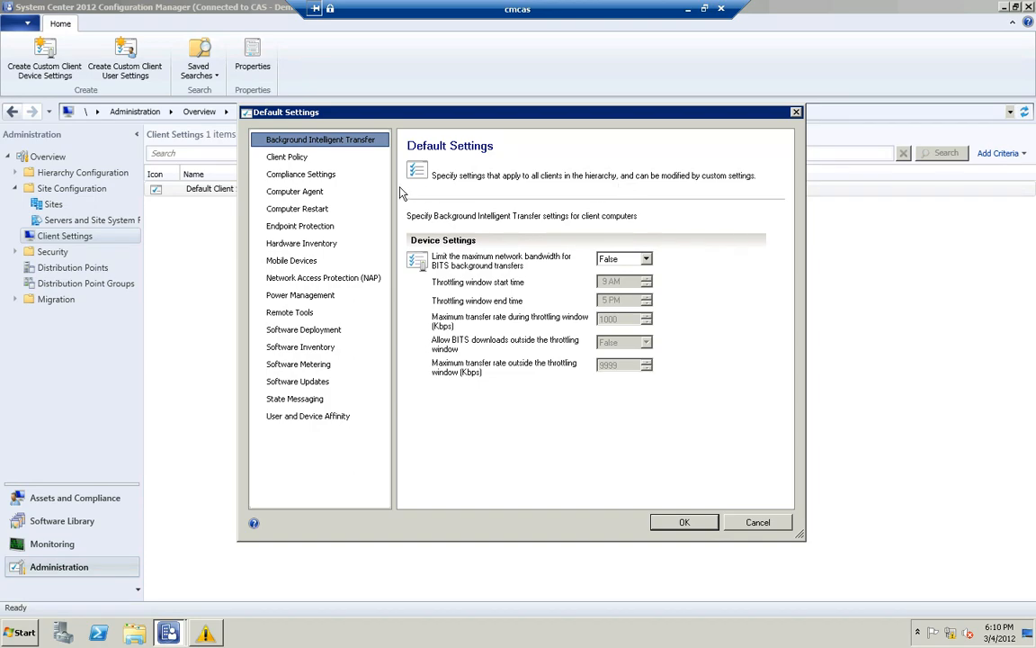
click(326, 192)
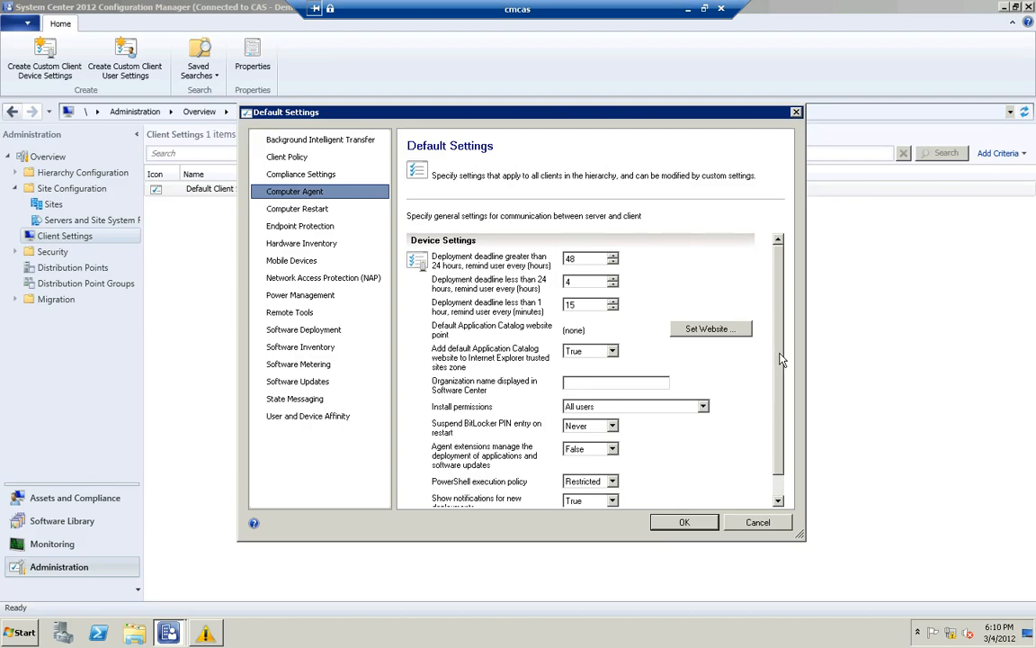
scroll(693, 391, down, 1)
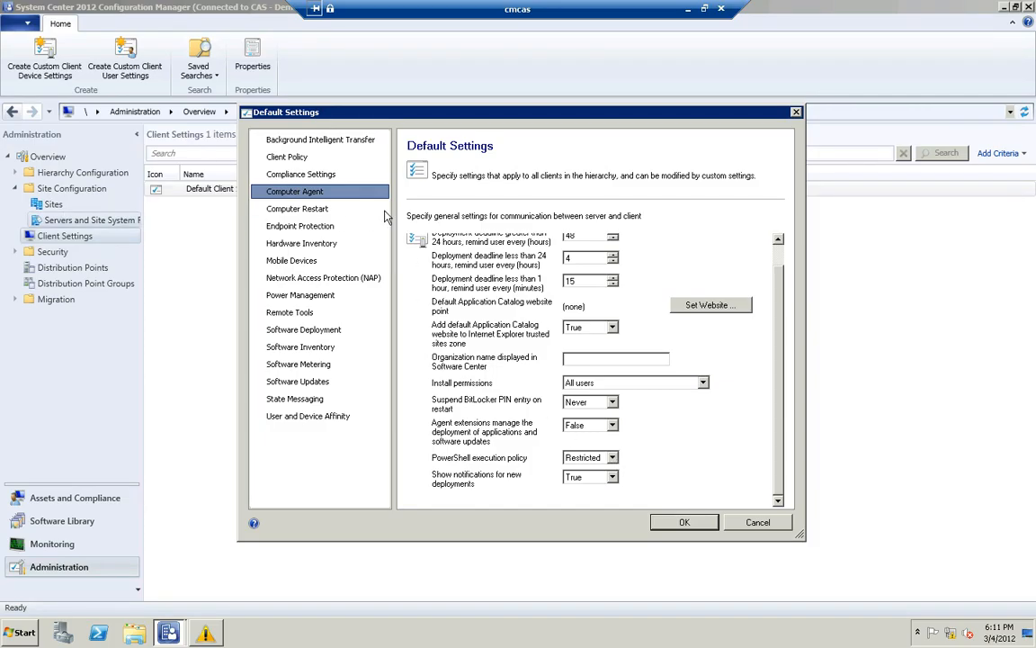
Check the Network Access Account in the Software Distribution component properties of the PS1 site, then close them without changes
click(54, 206)
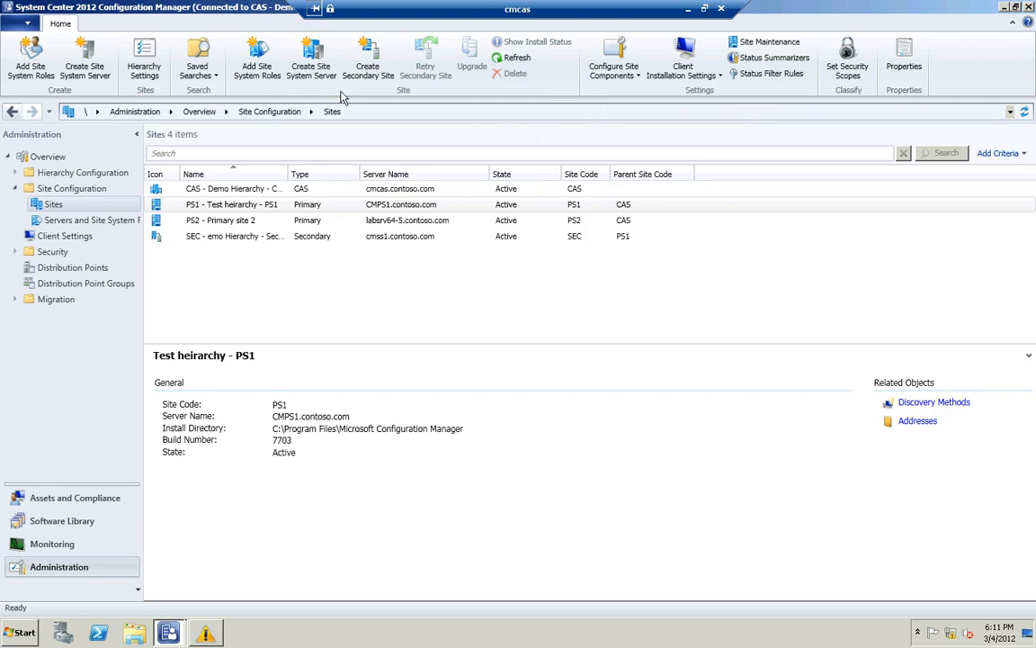
click(638, 78)
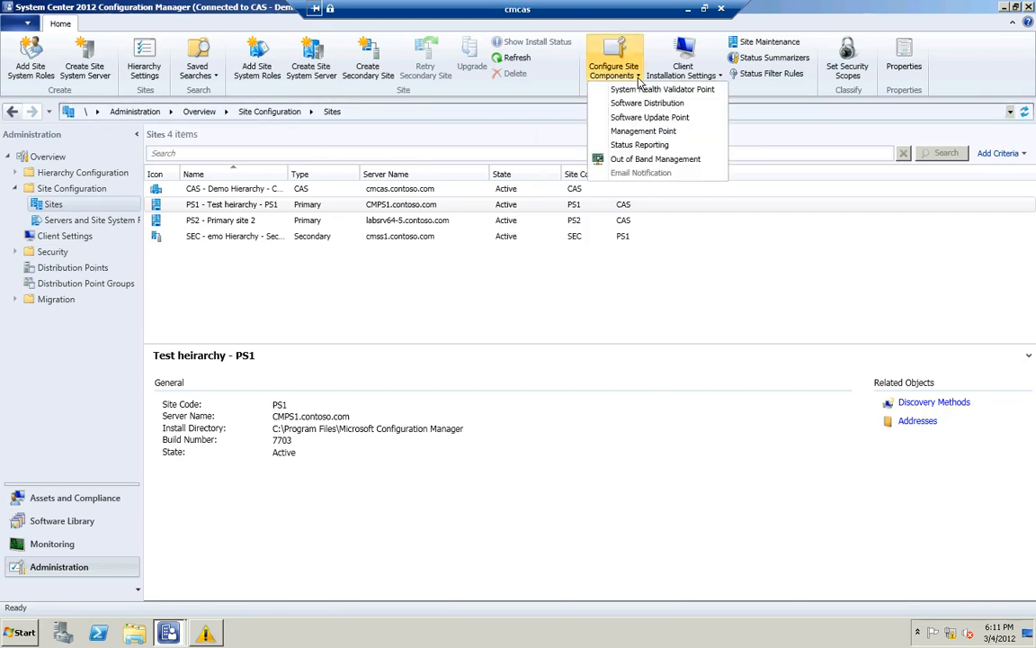
click(635, 103)
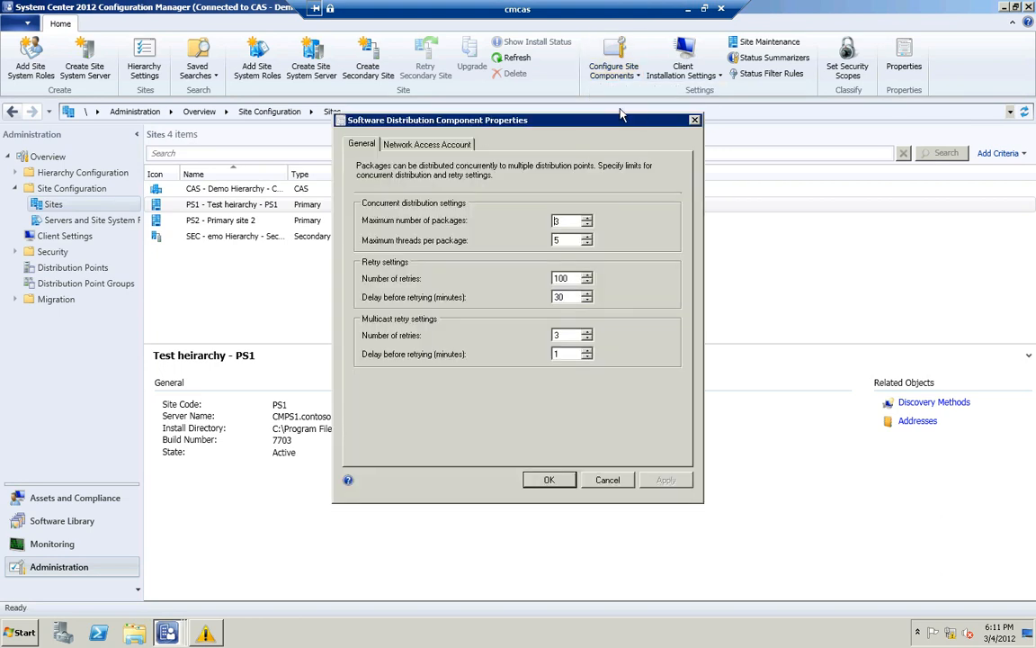
click(421, 135)
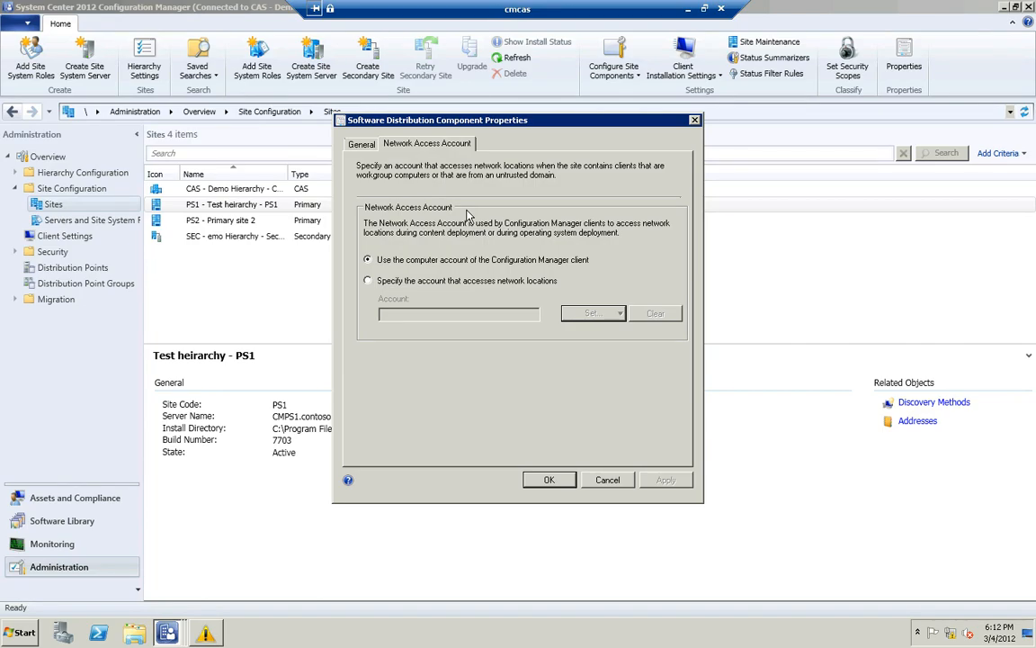
click(609, 480)
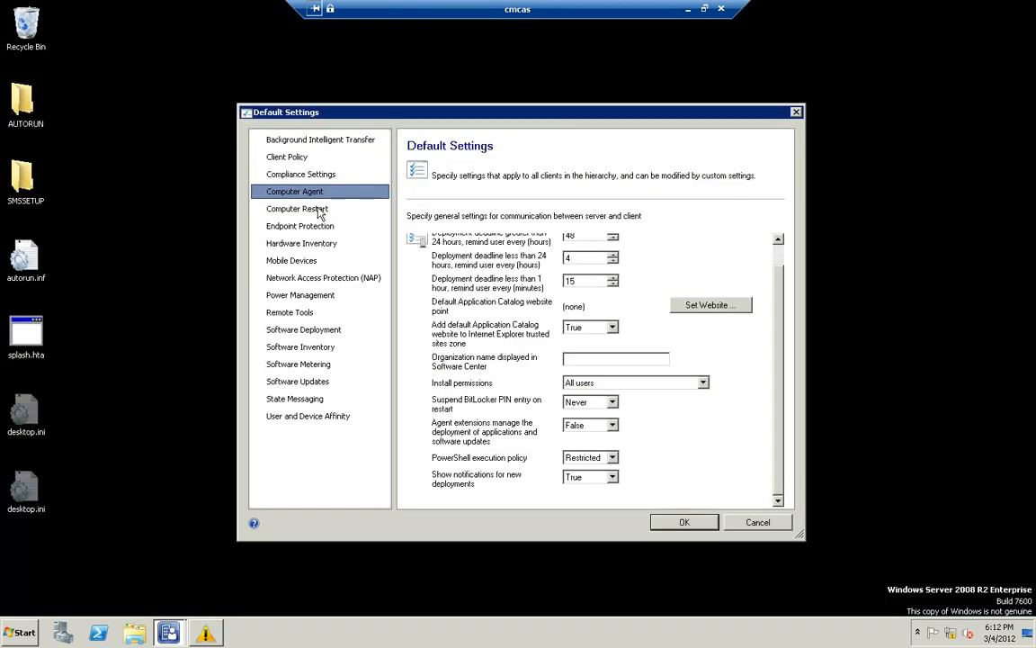
Review the Power Management, Software Deployment, and User and Device Affinity default settings, then close them without saving
click(316, 210)
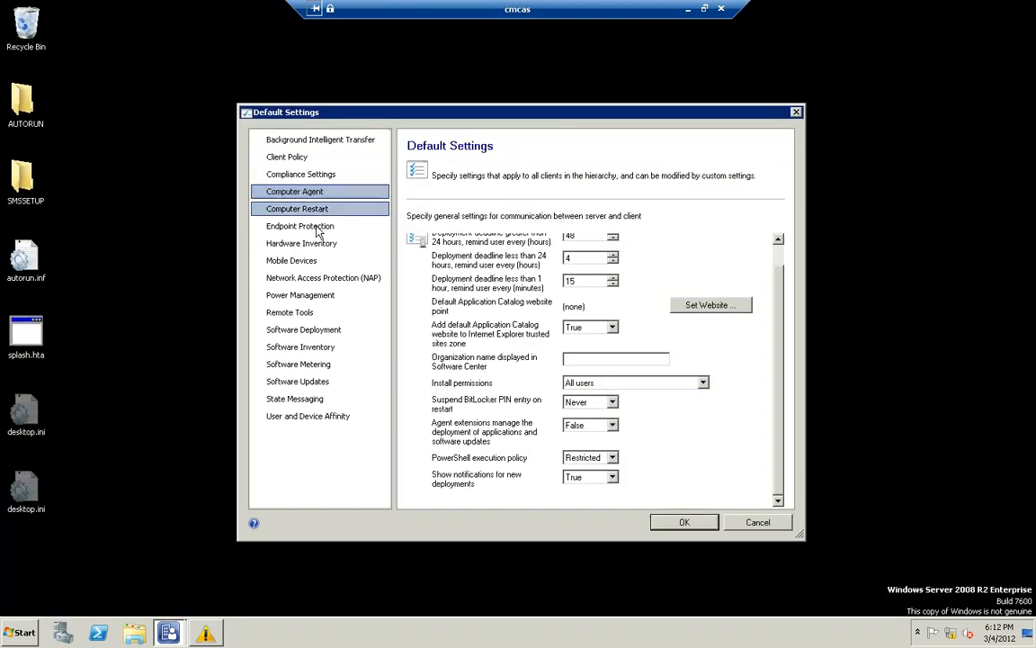
click(303, 297)
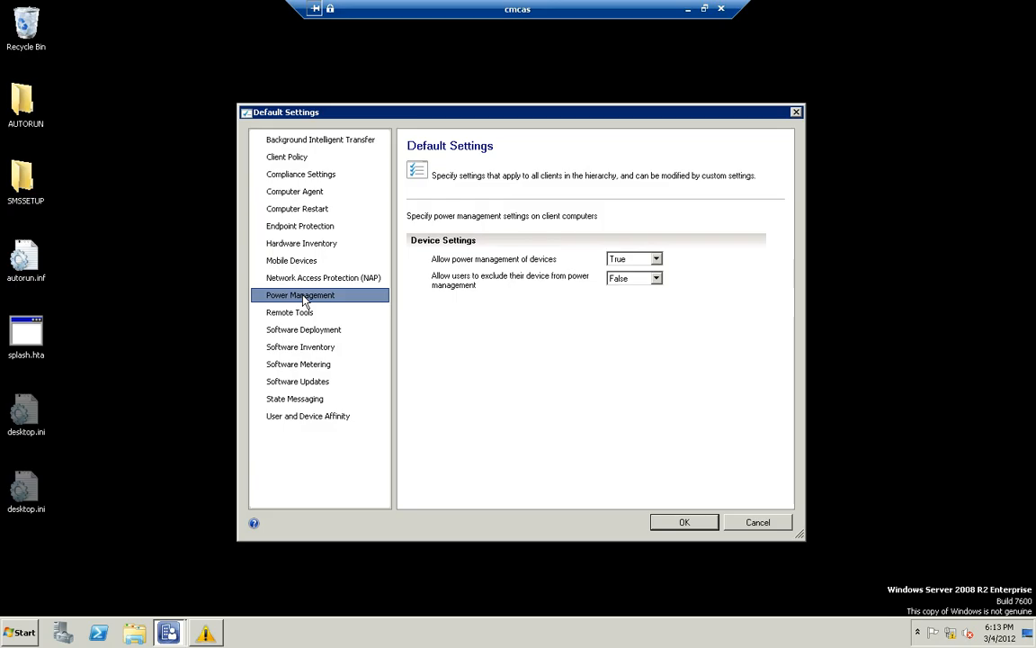
click(367, 339)
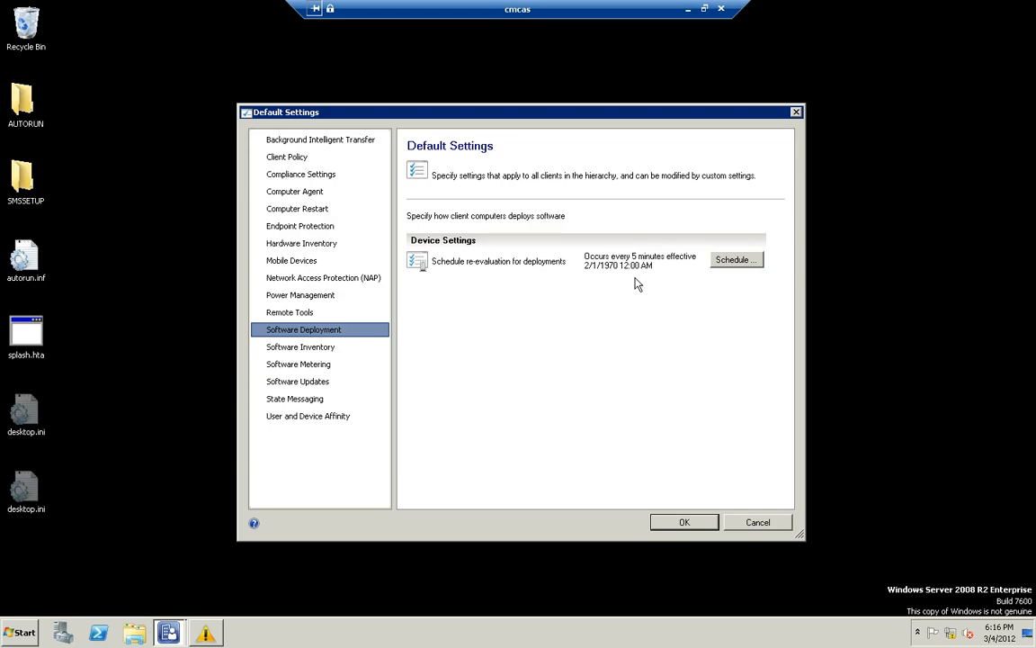
click(302, 417)
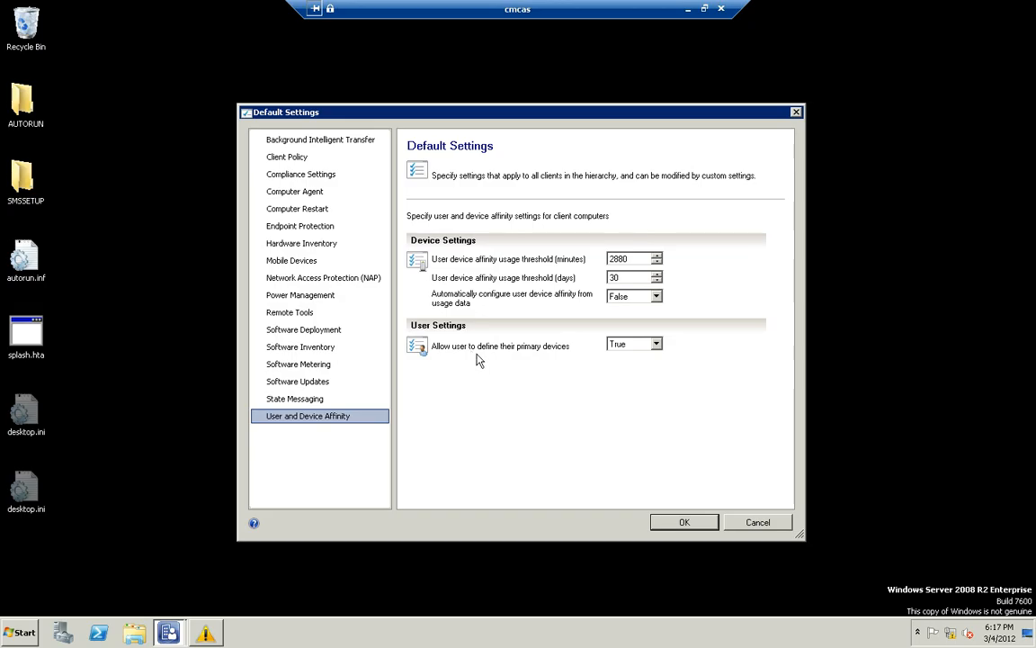
click(736, 525)
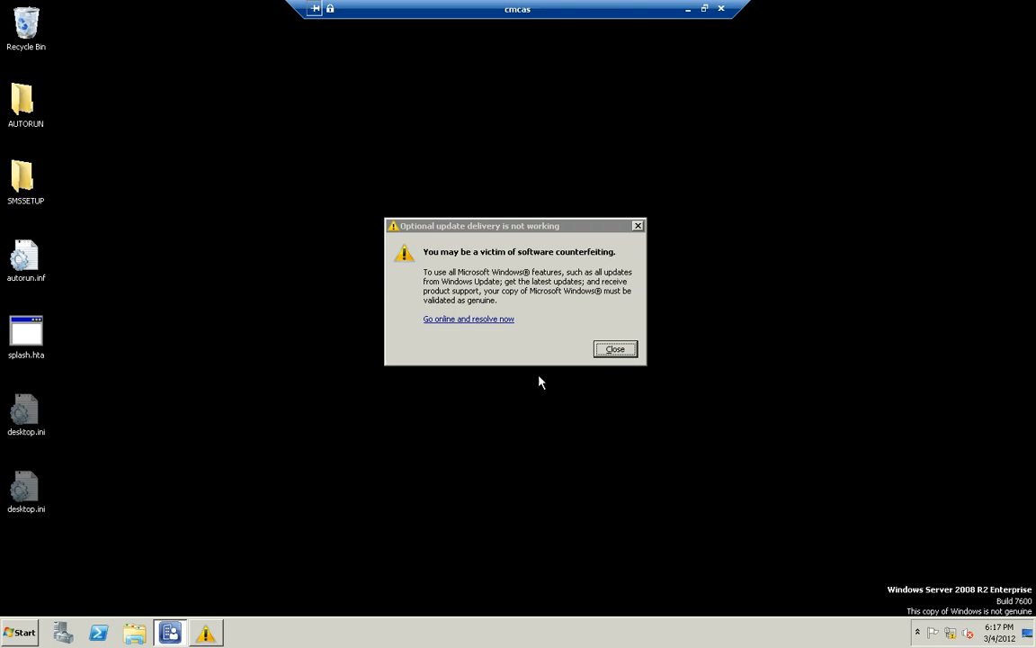
Dismiss the counterfeit software warning and open the properties of the Dependency test - Main application's deployment type in the Software Library
click(619, 350)
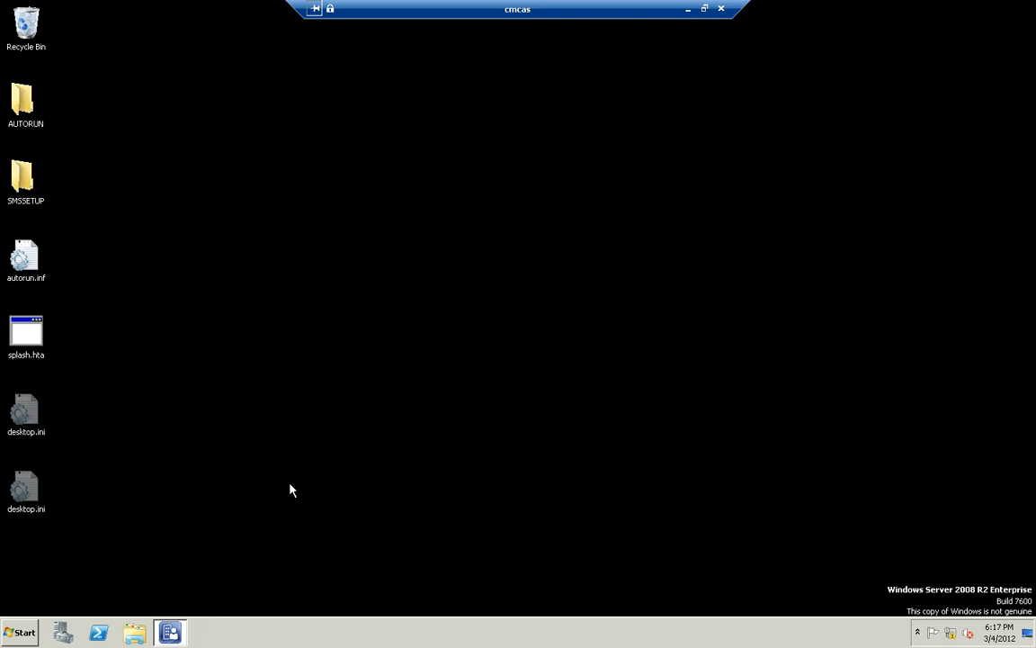
click(170, 633)
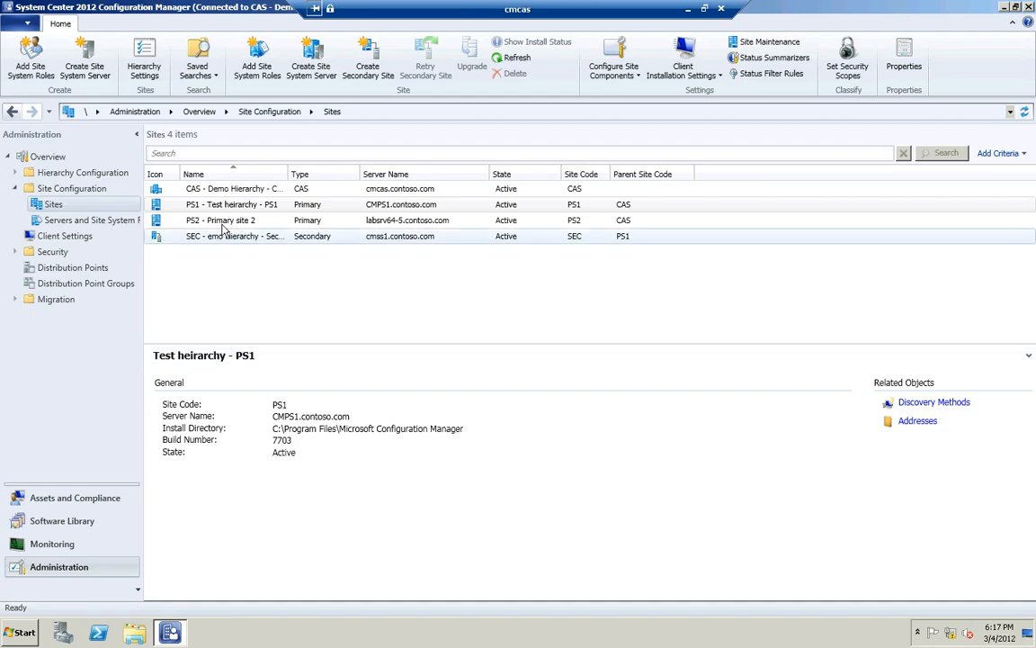
click(83, 520)
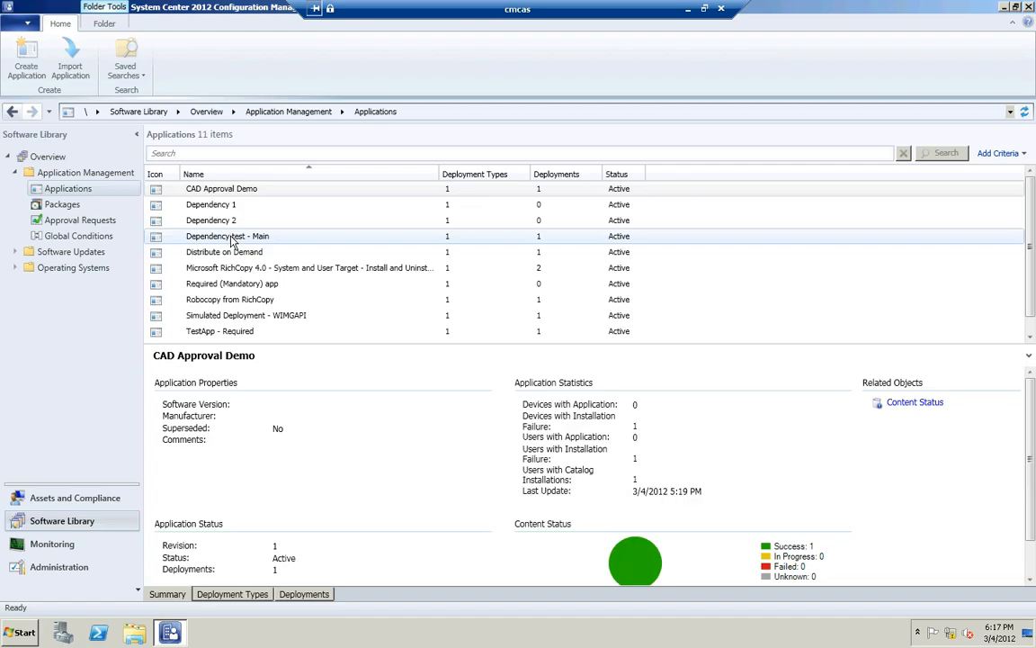
click(231, 240)
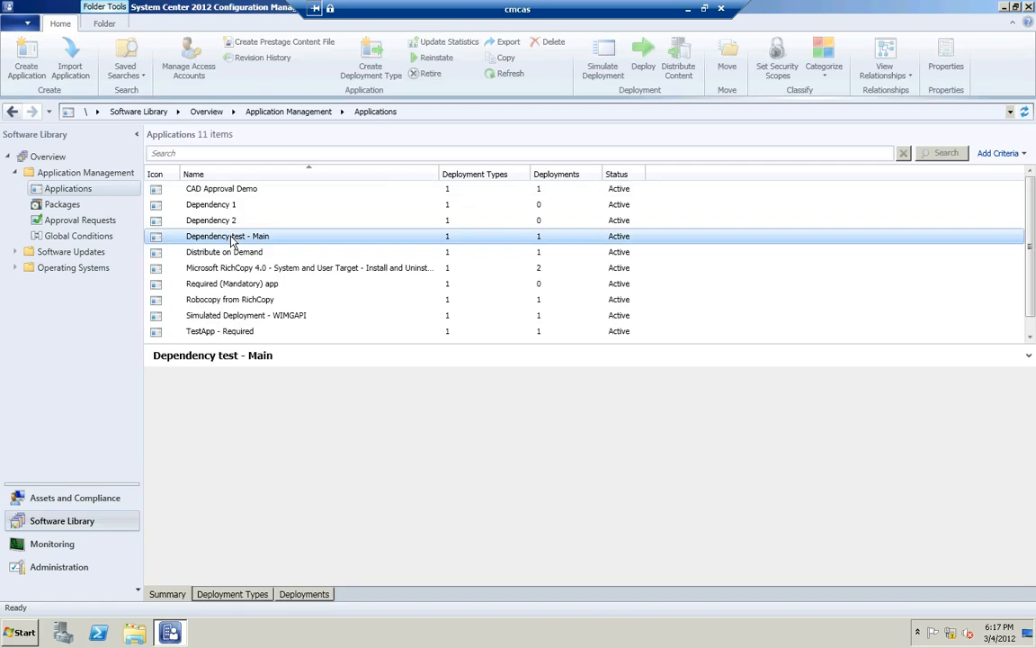
click(228, 595)
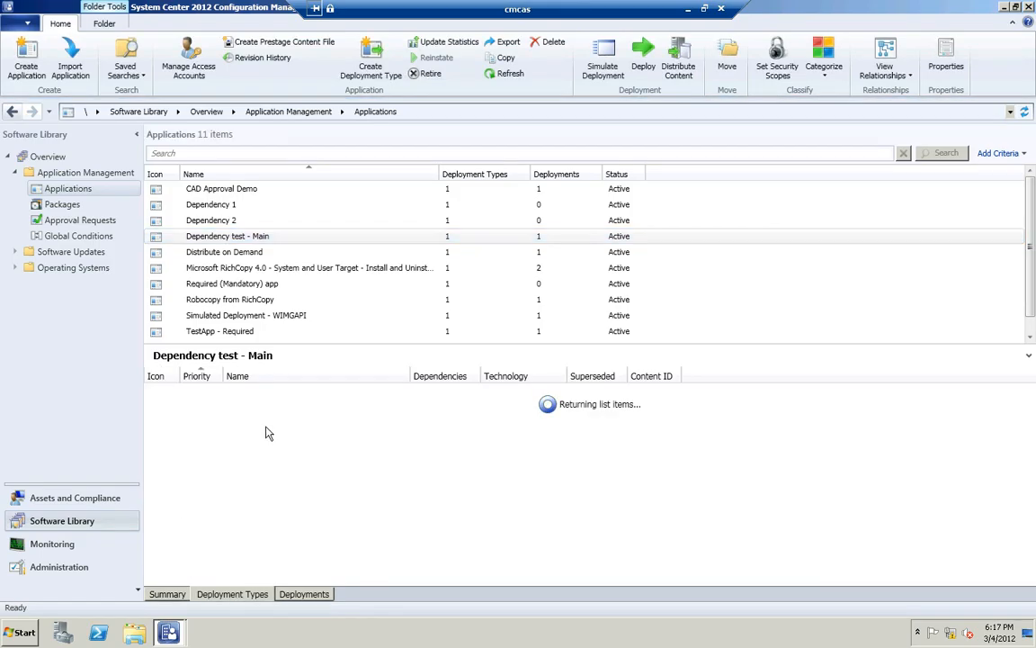
click(275, 394)
double_click(274, 394)
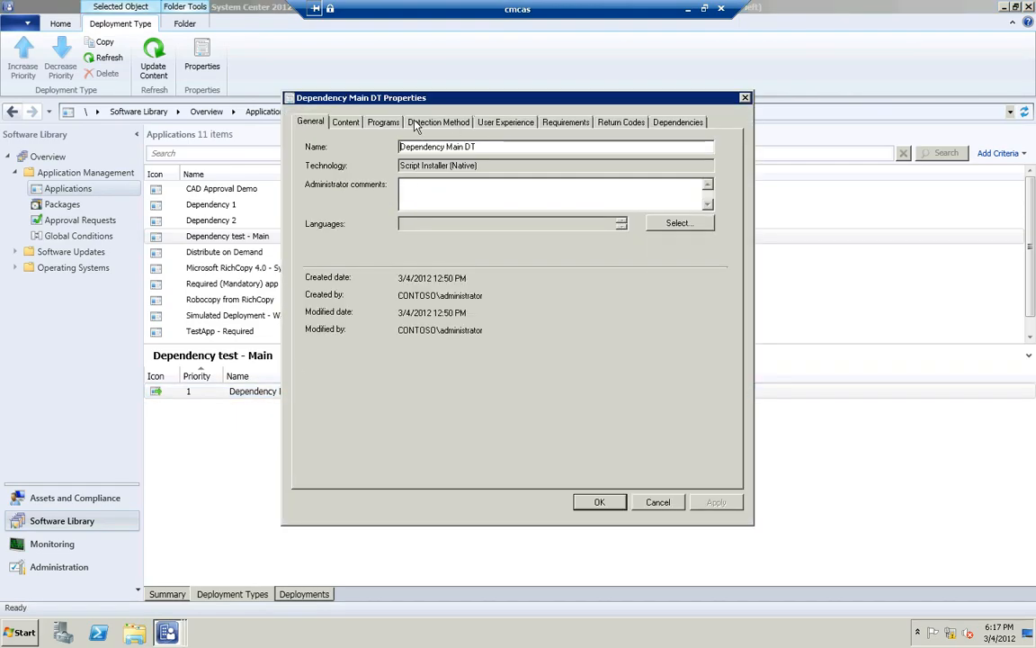
Examine the installation behavior choices in the deployment type's User Experience settings, keeping Install for user
click(484, 126)
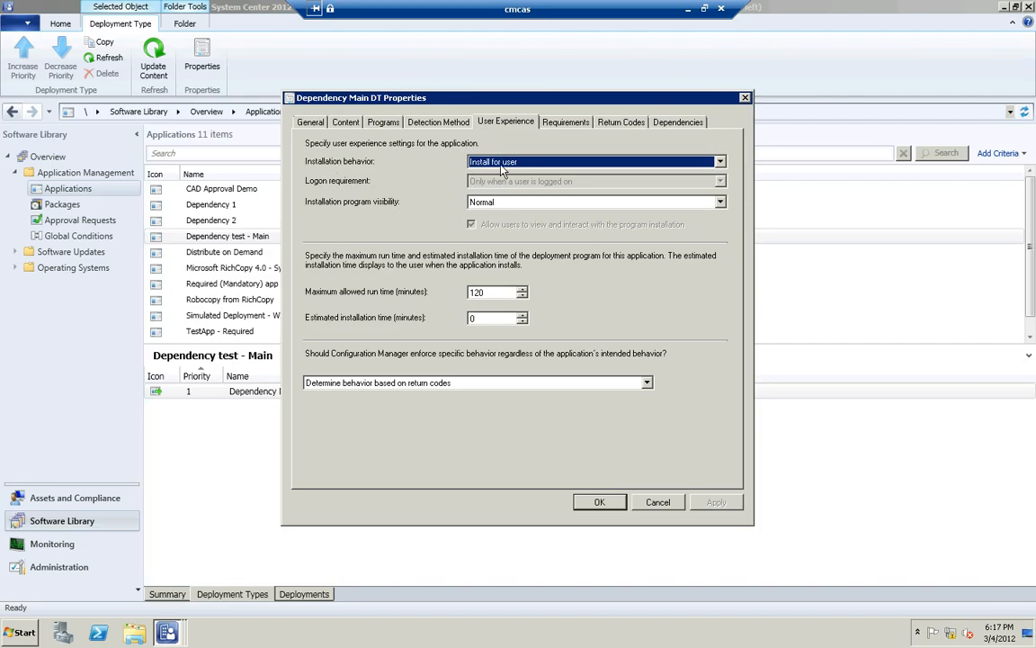
click(505, 165)
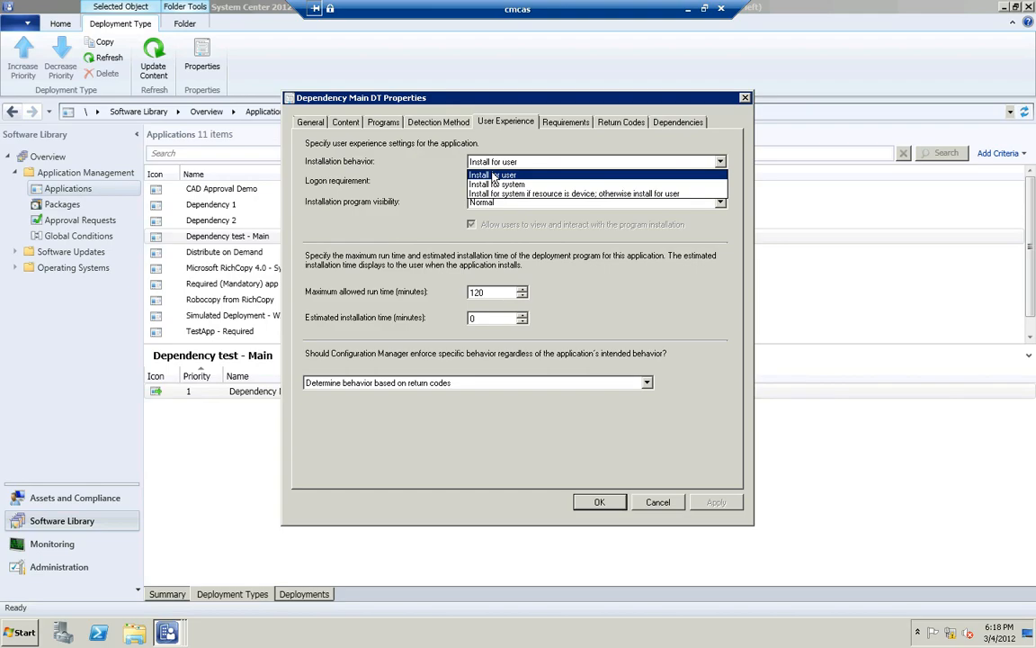
click(493, 175)
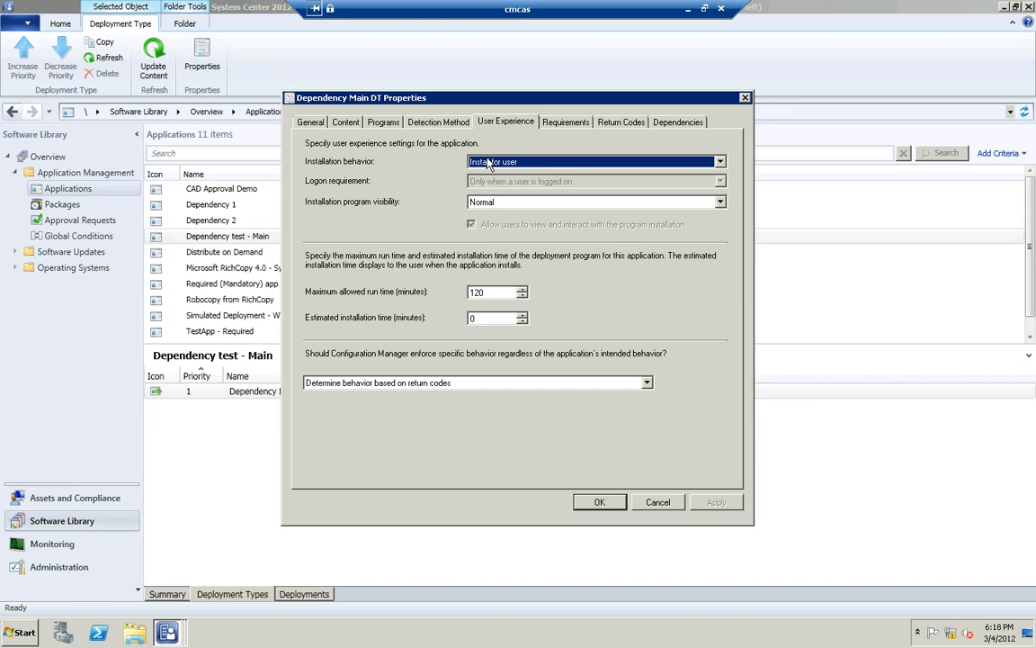
Try the Install for system installation behavior, return it to Install for user, and close the properties without saving
click(488, 161)
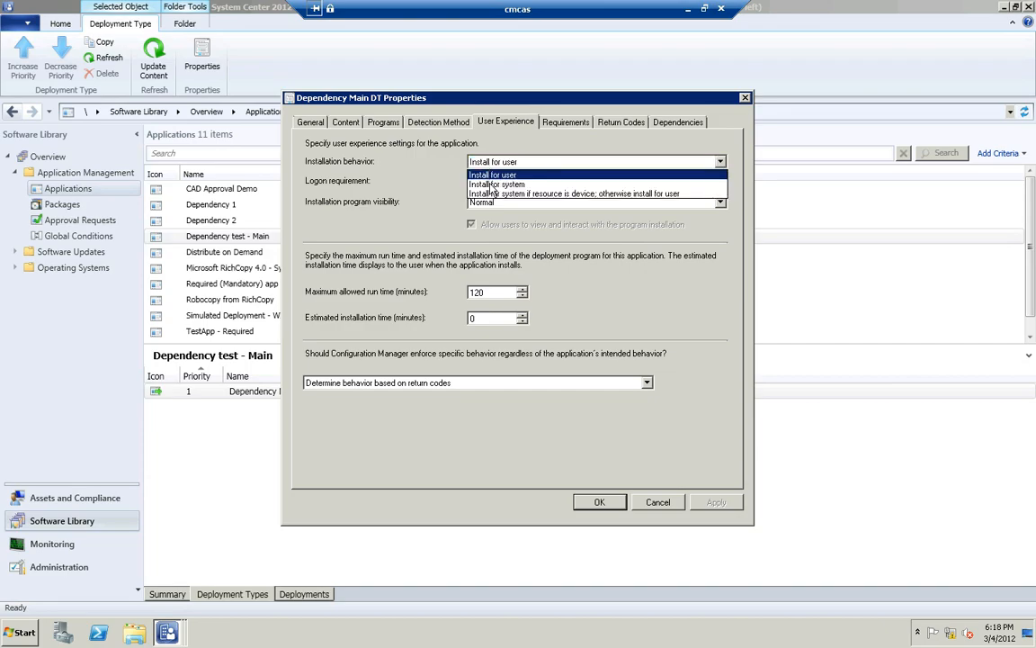
click(491, 186)
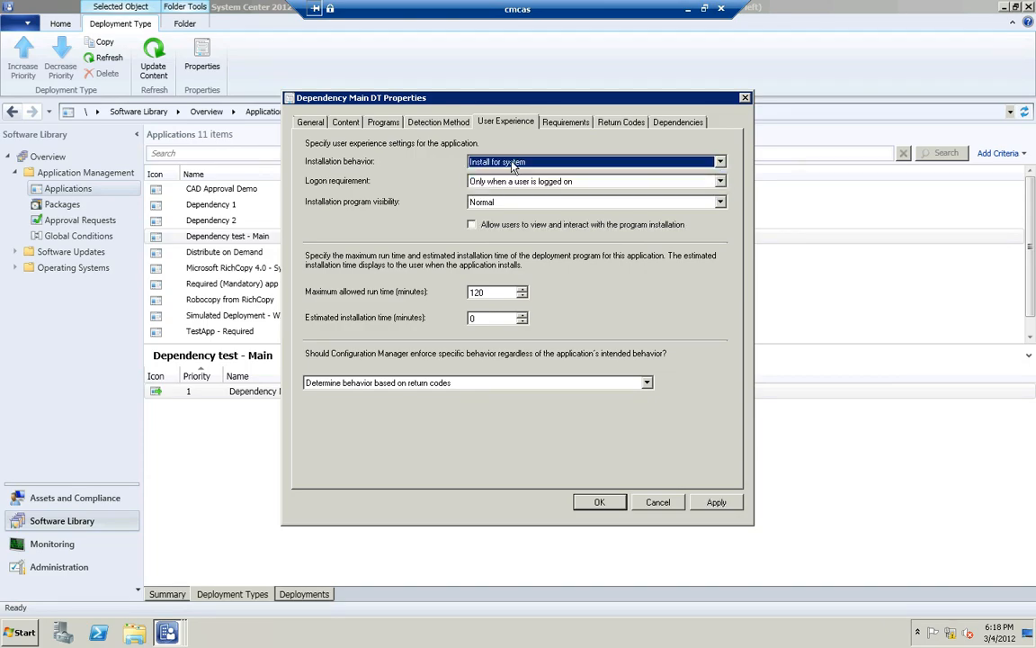
click(514, 166)
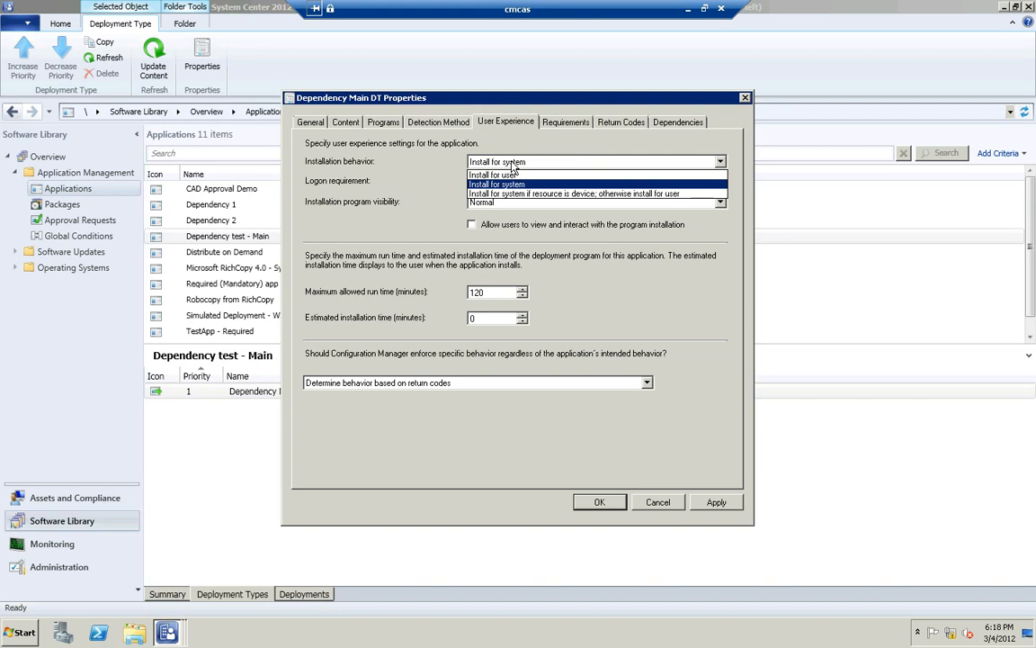
click(510, 176)
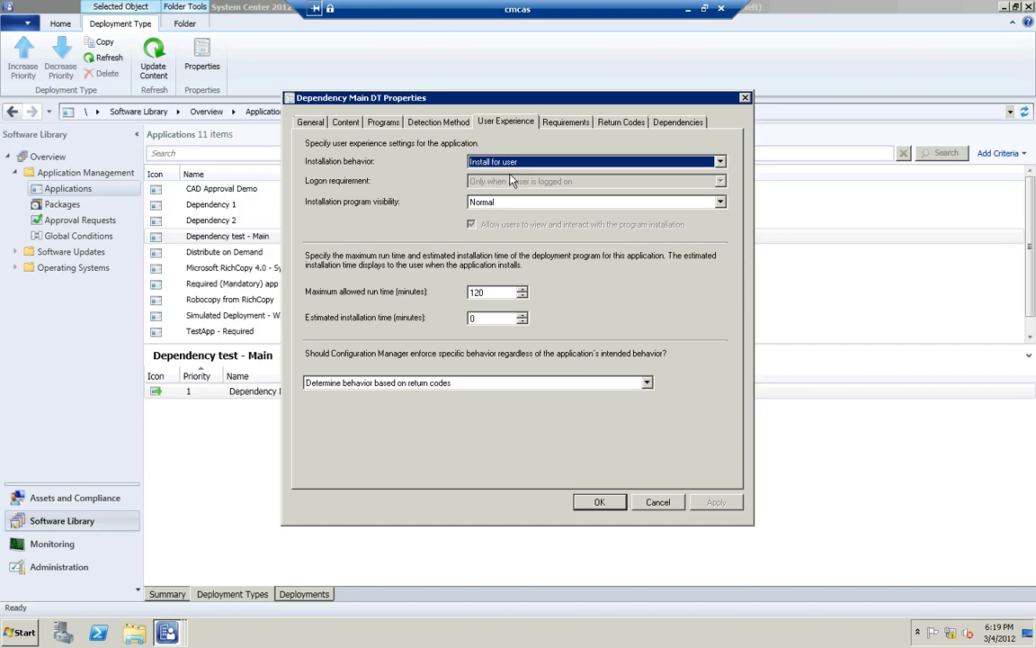
click(659, 503)
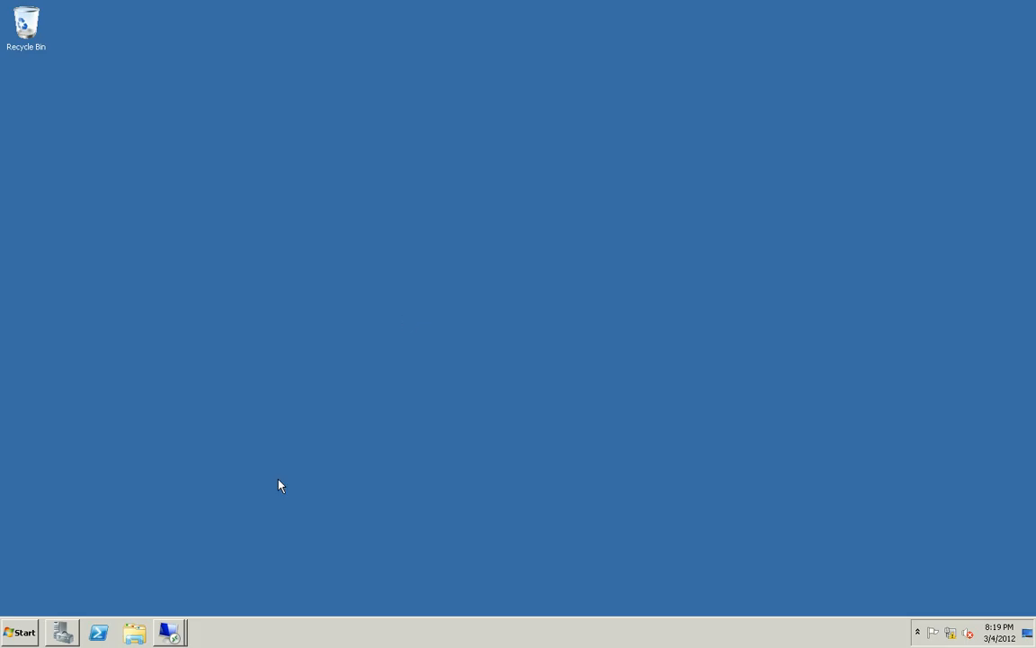
Switch to the cmclt1 remote session and minimize the Software Center and ccmcache folder windows
click(175, 633)
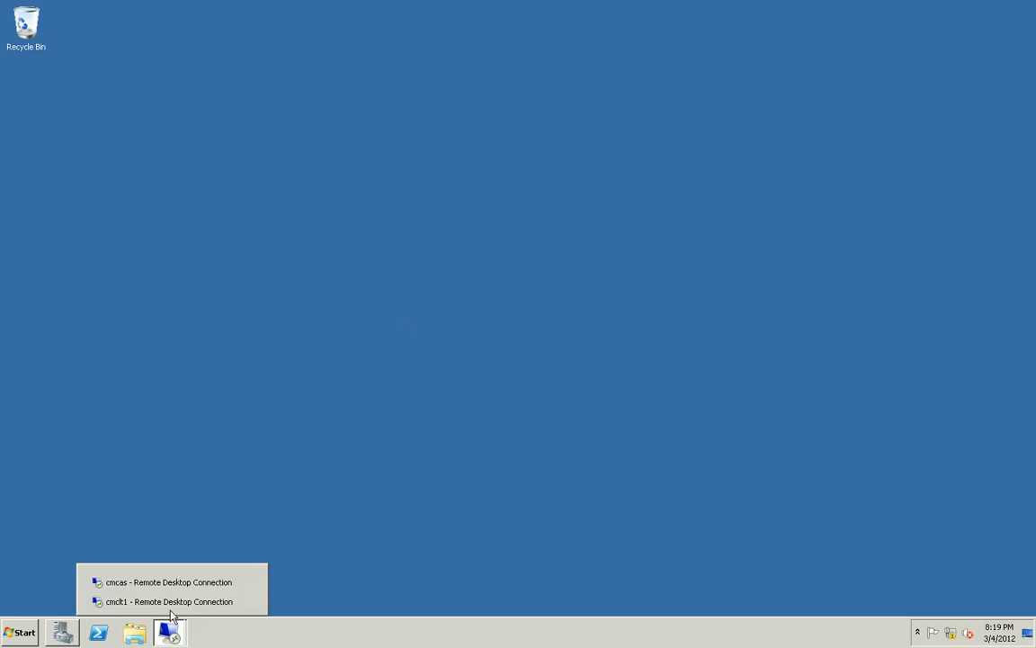
click(169, 601)
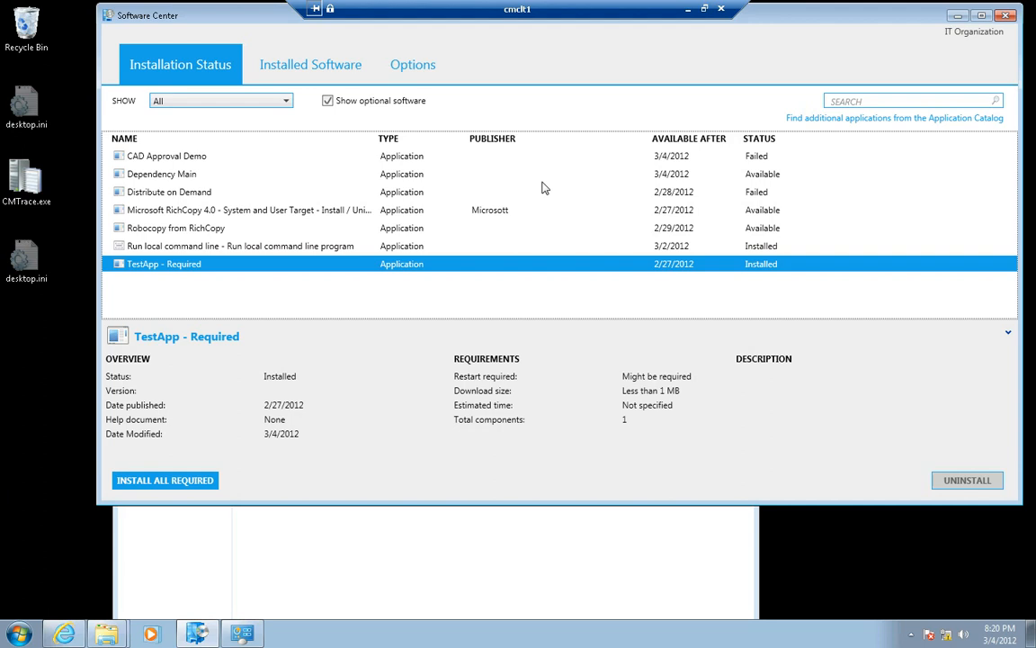
click(956, 15)
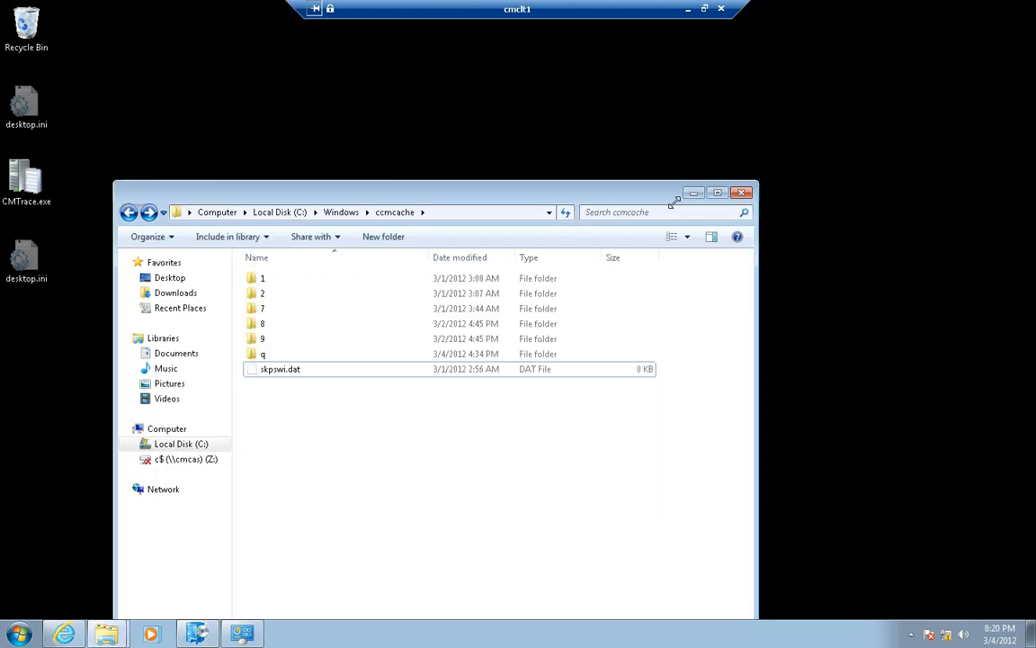
click(694, 194)
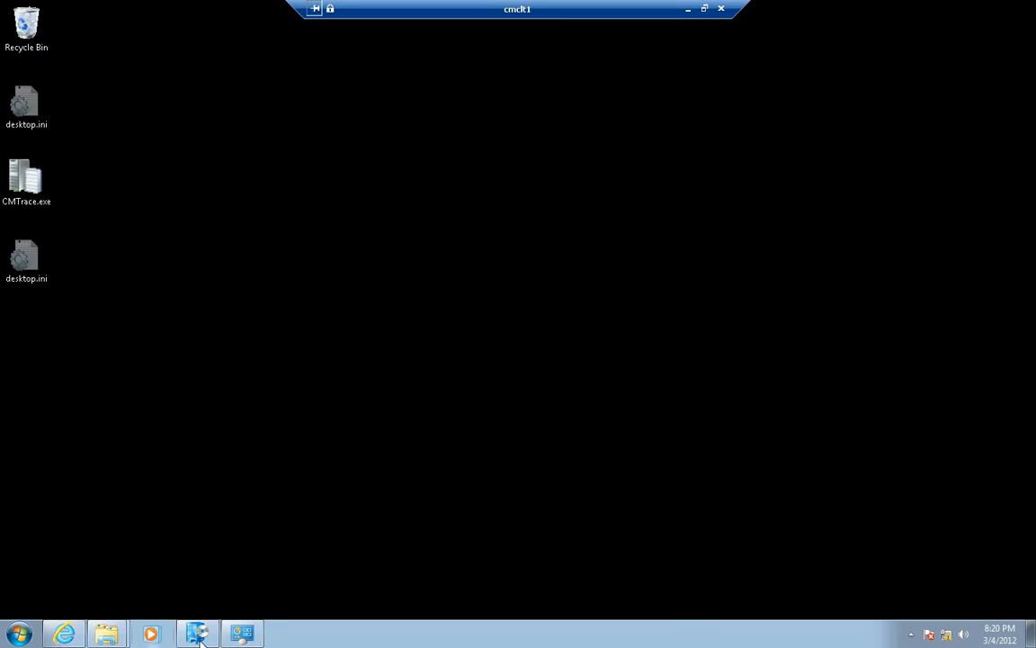
Open the Configuration Manager client properties and examine its components and the application deployment, machine policy and user policy cycles
click(242, 635)
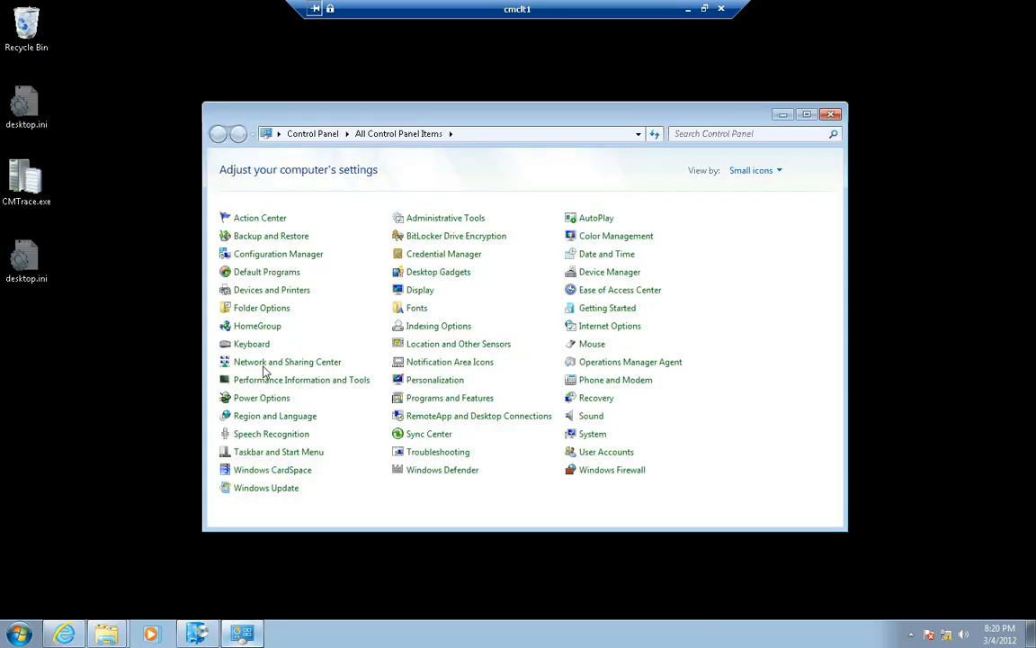
click(259, 261)
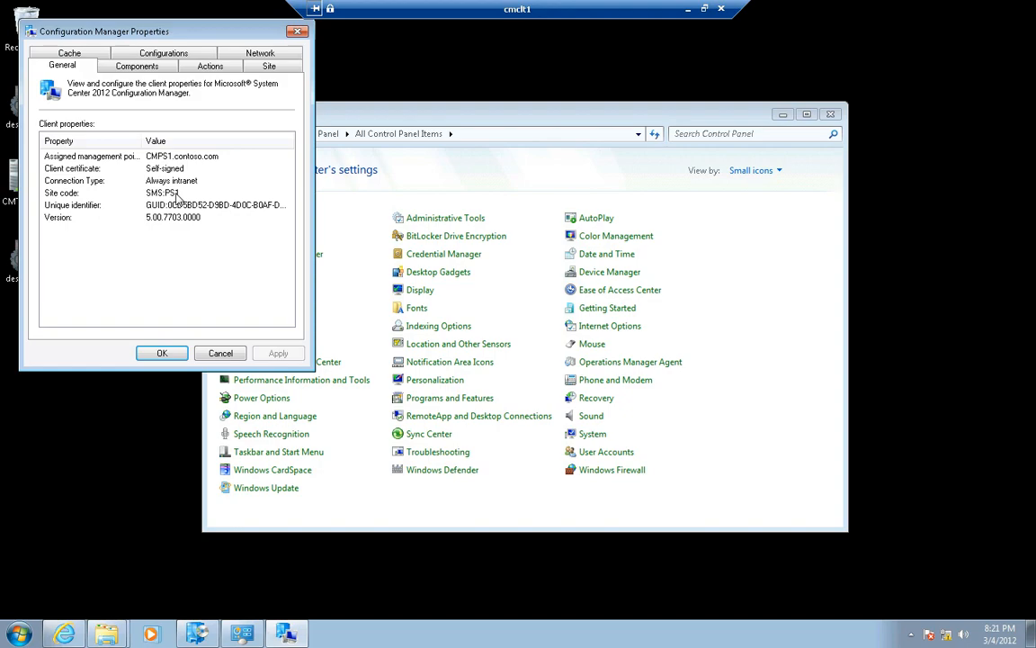
click(144, 68)
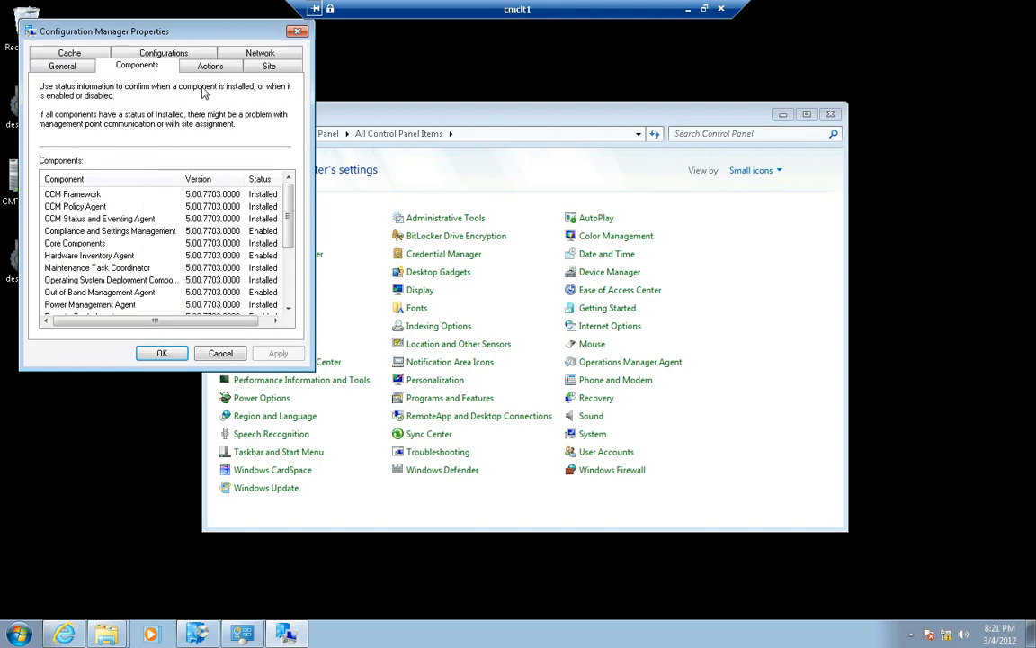
click(184, 65)
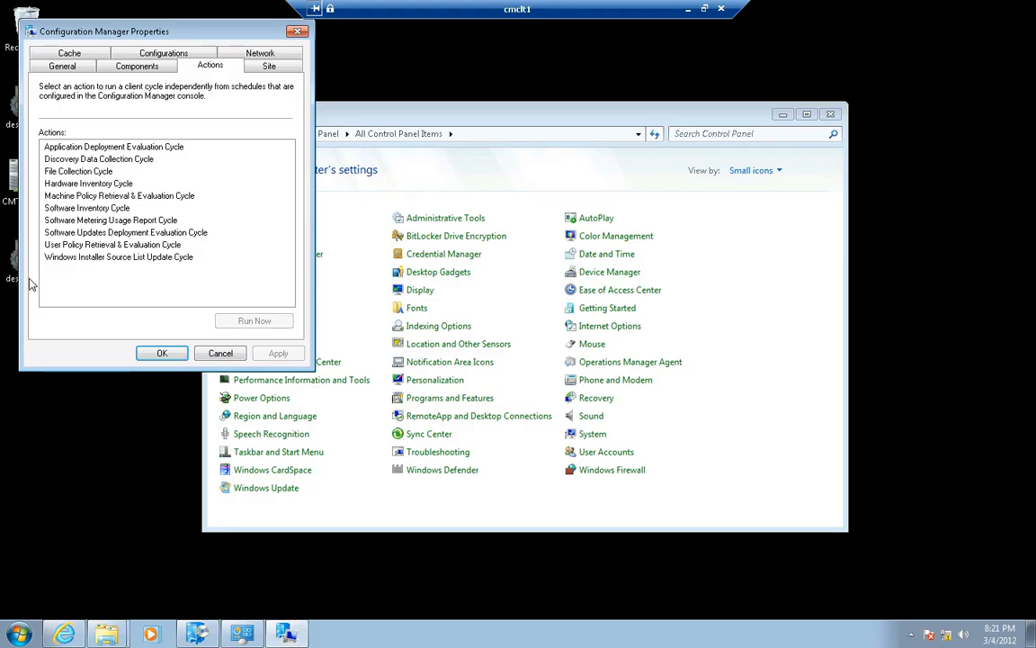
click(94, 149)
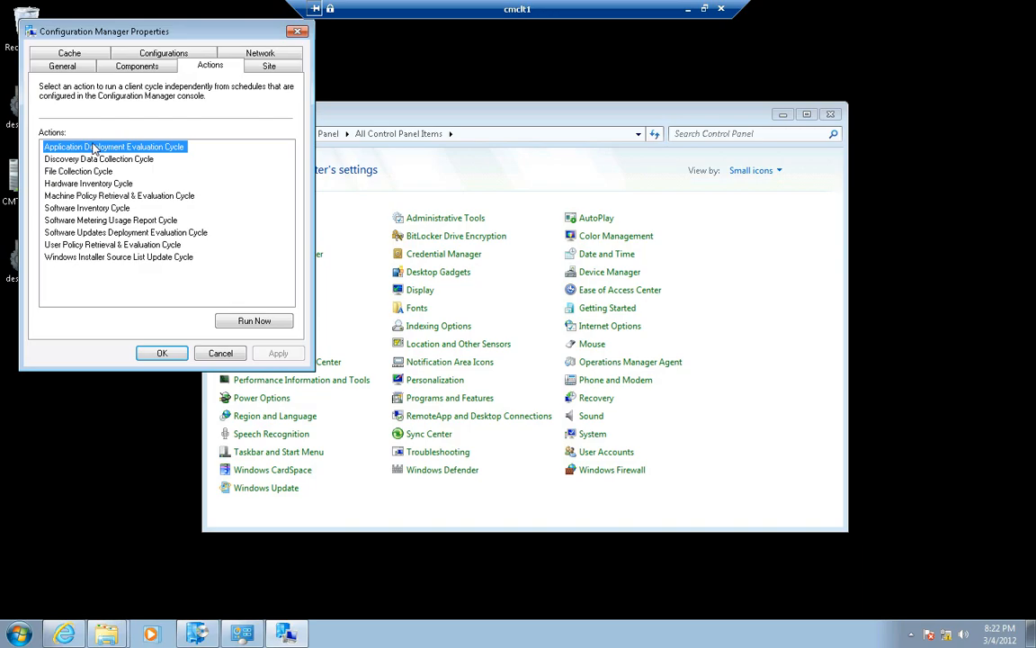
click(87, 196)
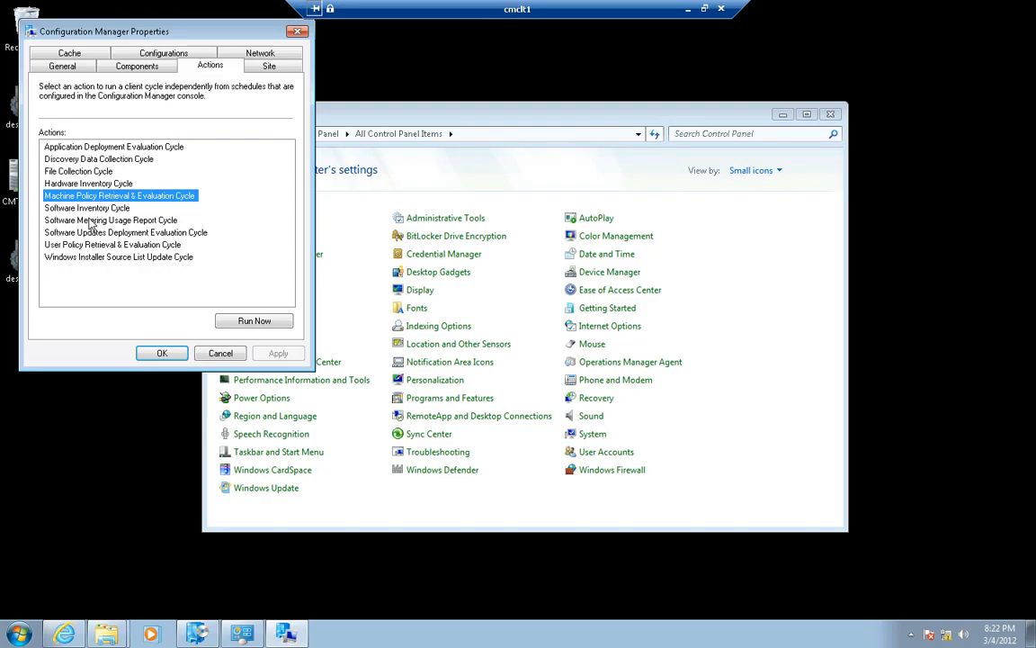
click(114, 247)
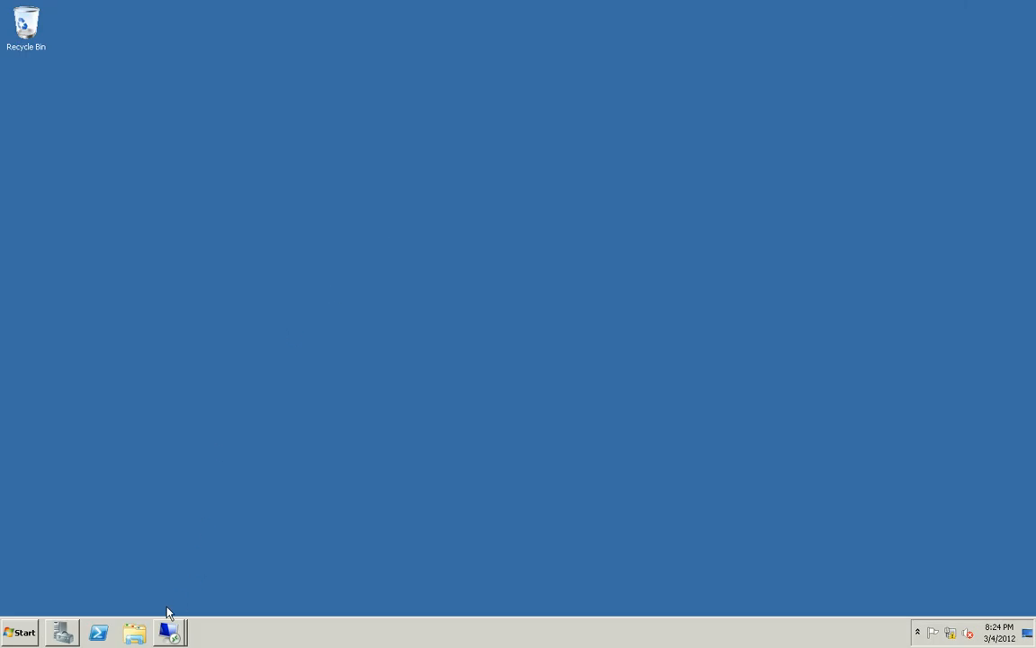
Switch to the cmcas remote session and review the Client Policy options of the Default Client Settings
click(171, 635)
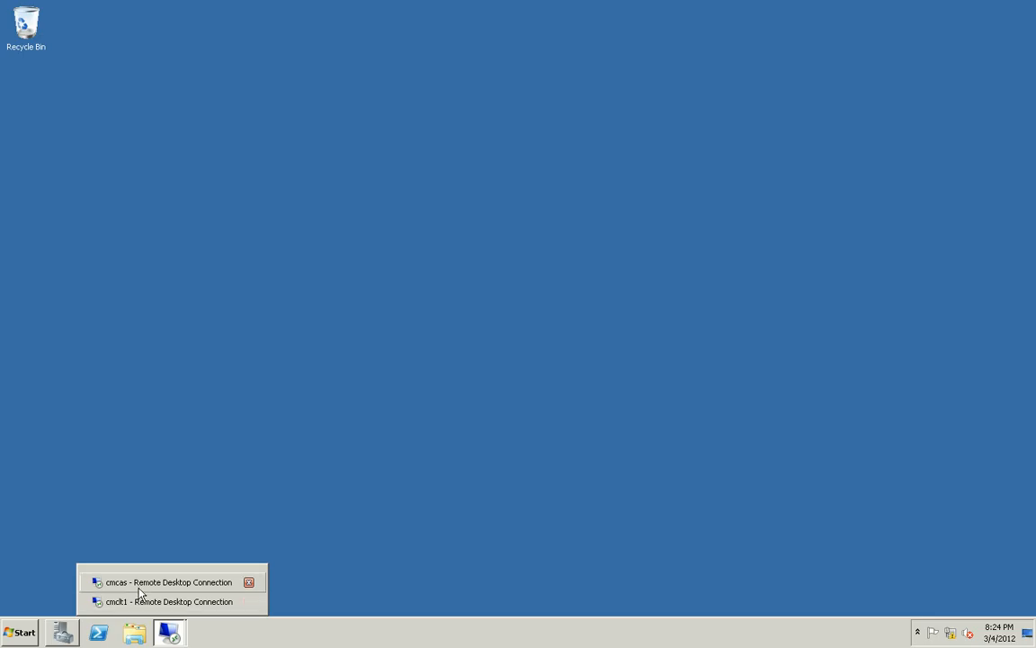
click(140, 584)
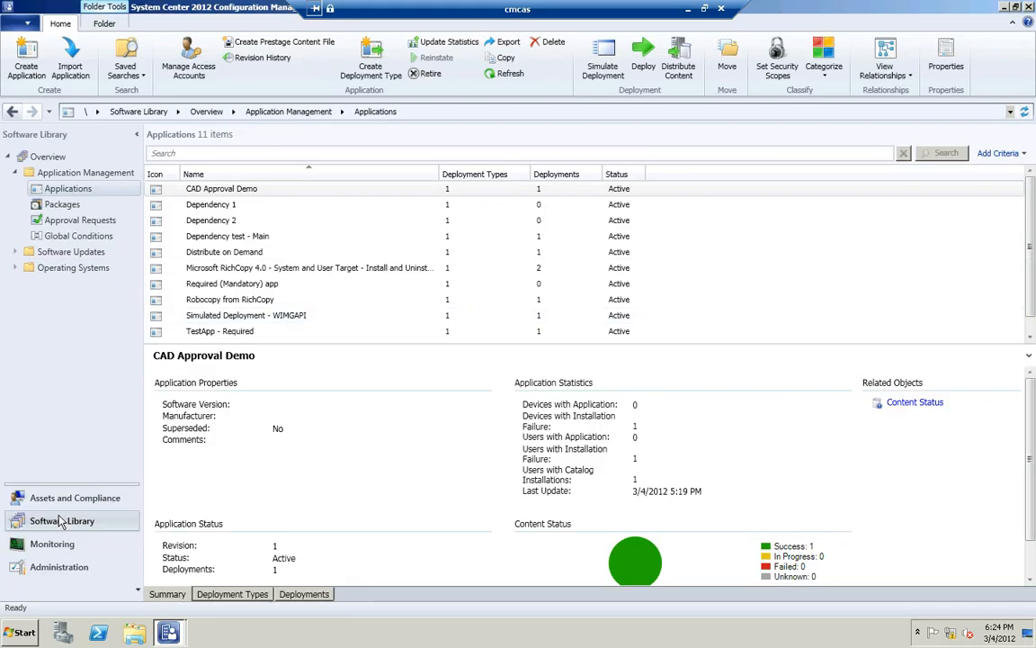
click(59, 567)
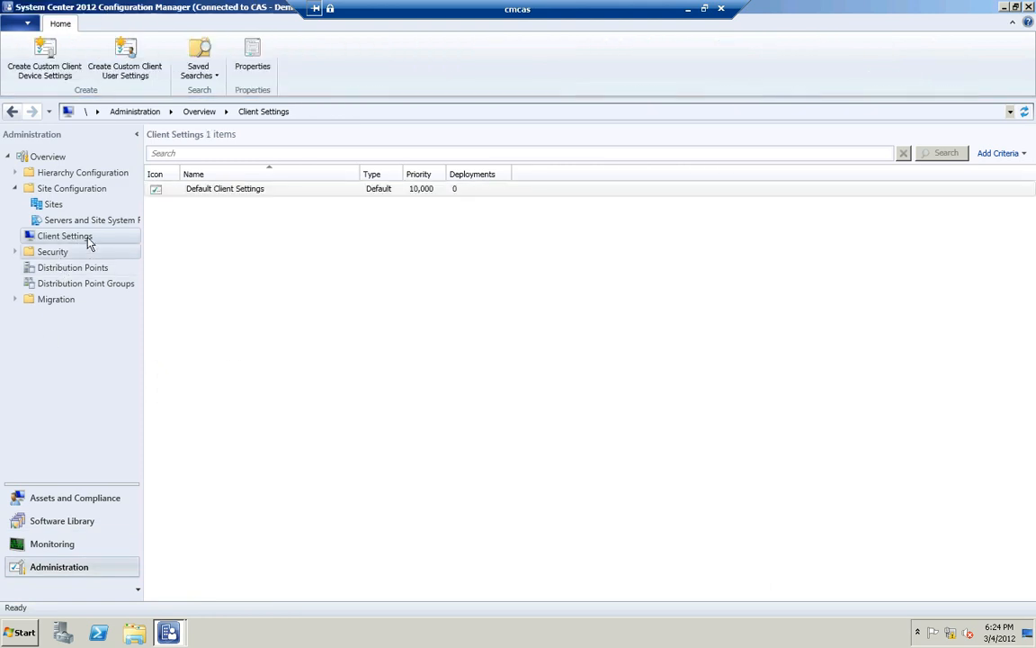
double_click(303, 190)
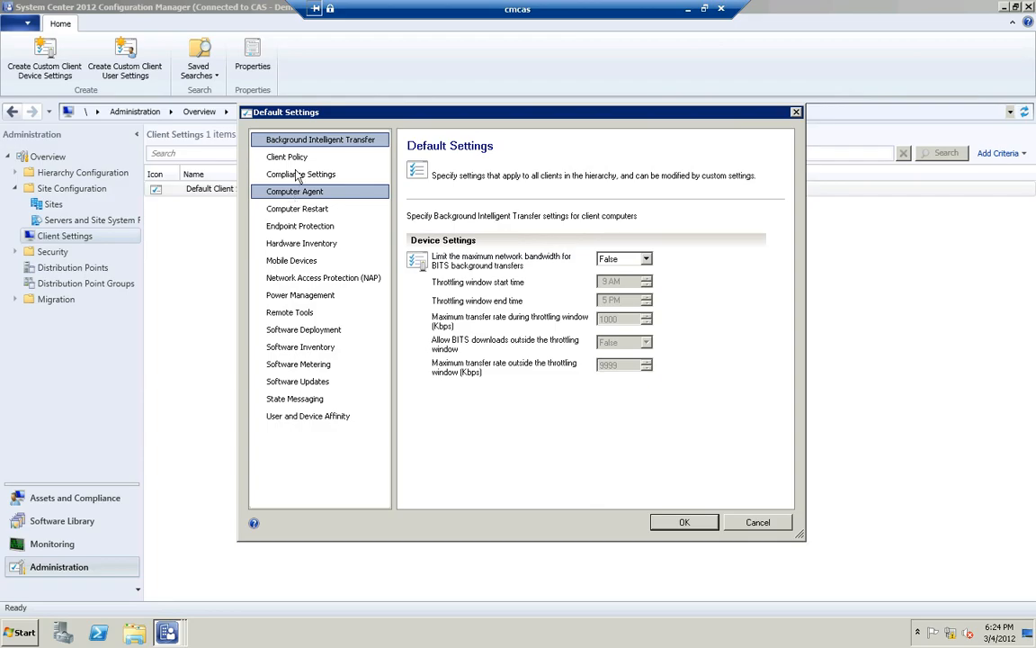
click(306, 158)
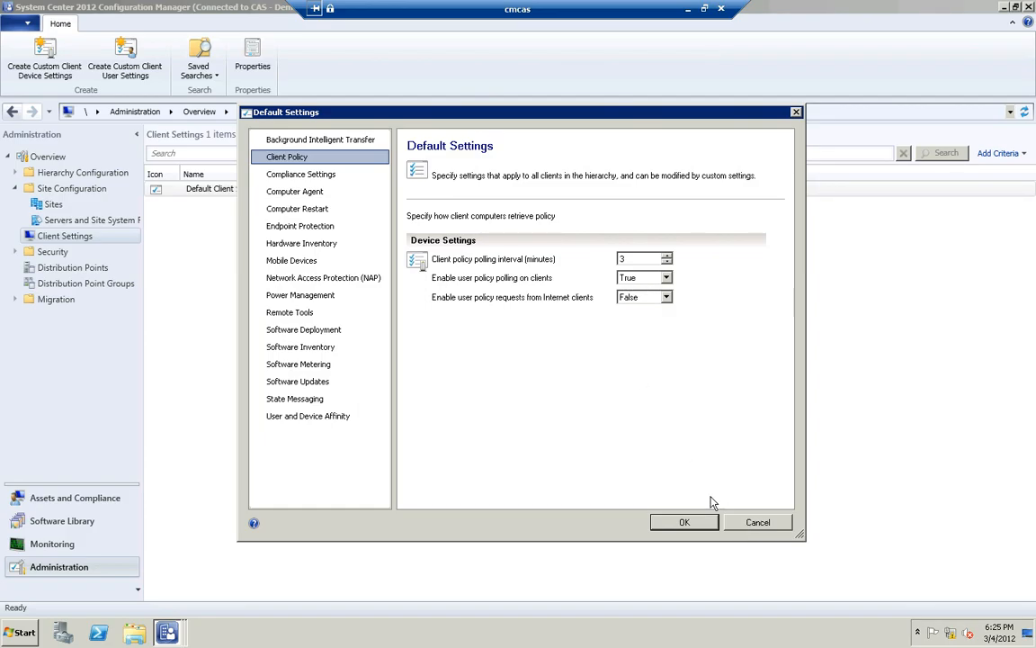
click(700, 522)
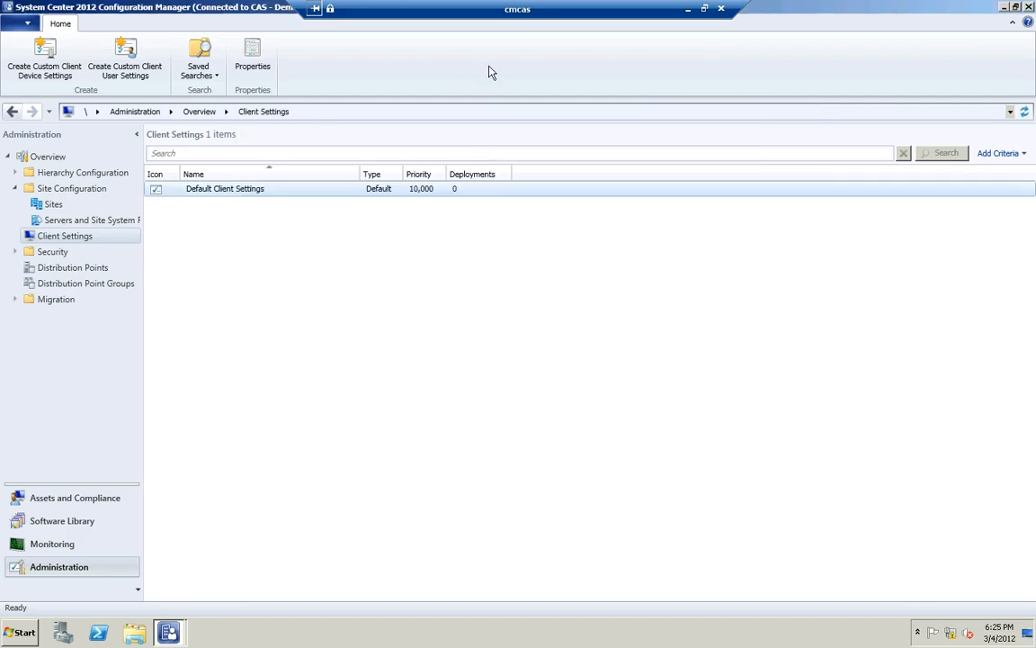
Return to the cmclt1 session, examine the client's cache location and disk space settings, and close the properties without saving
click(689, 9)
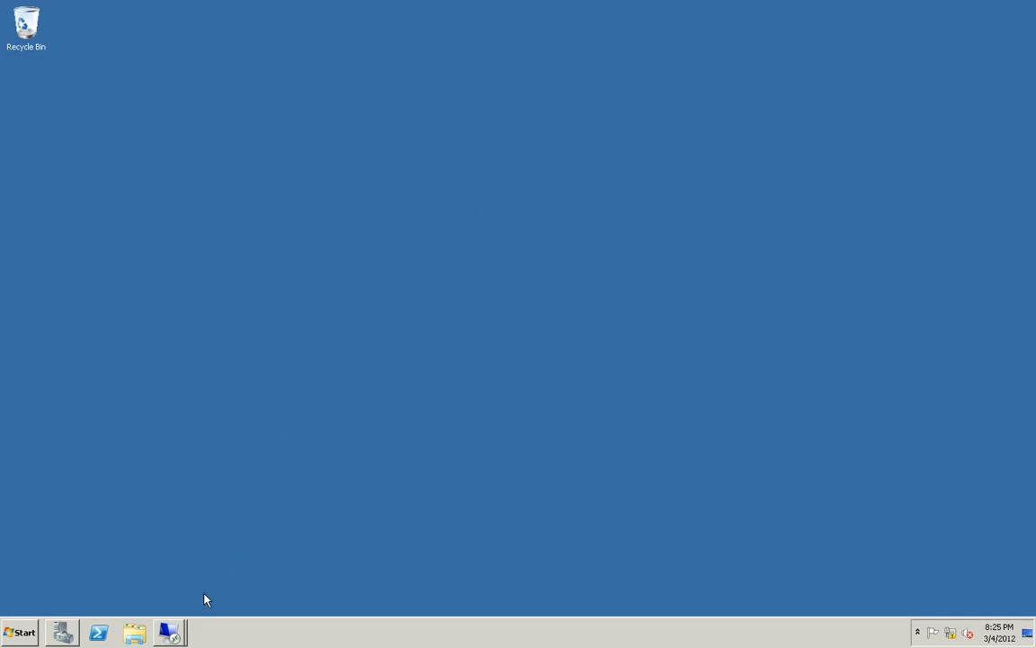
click(169, 632)
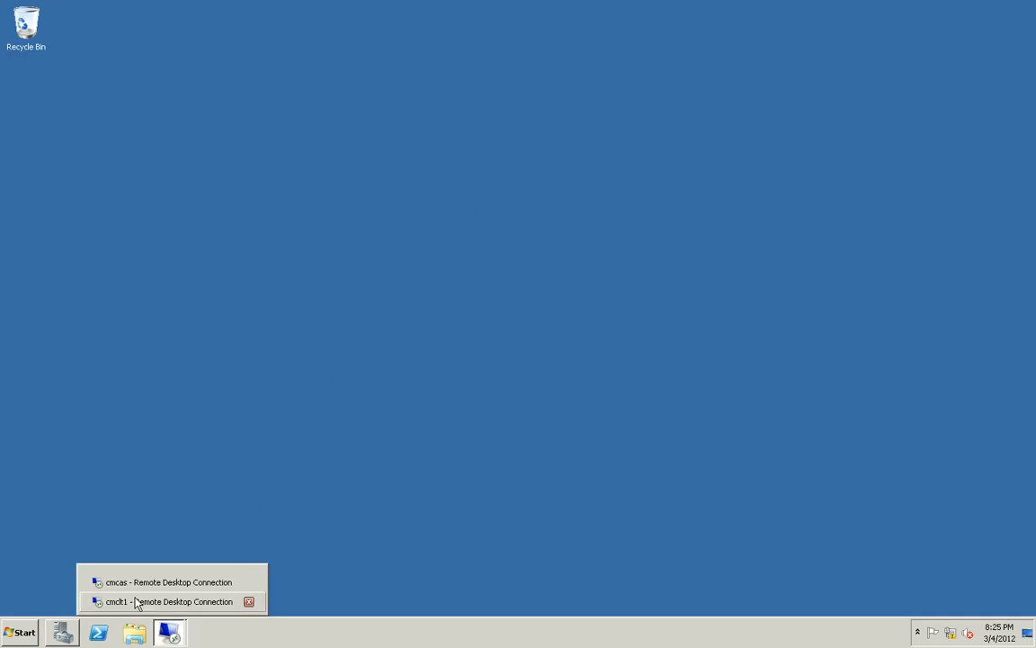
click(136, 602)
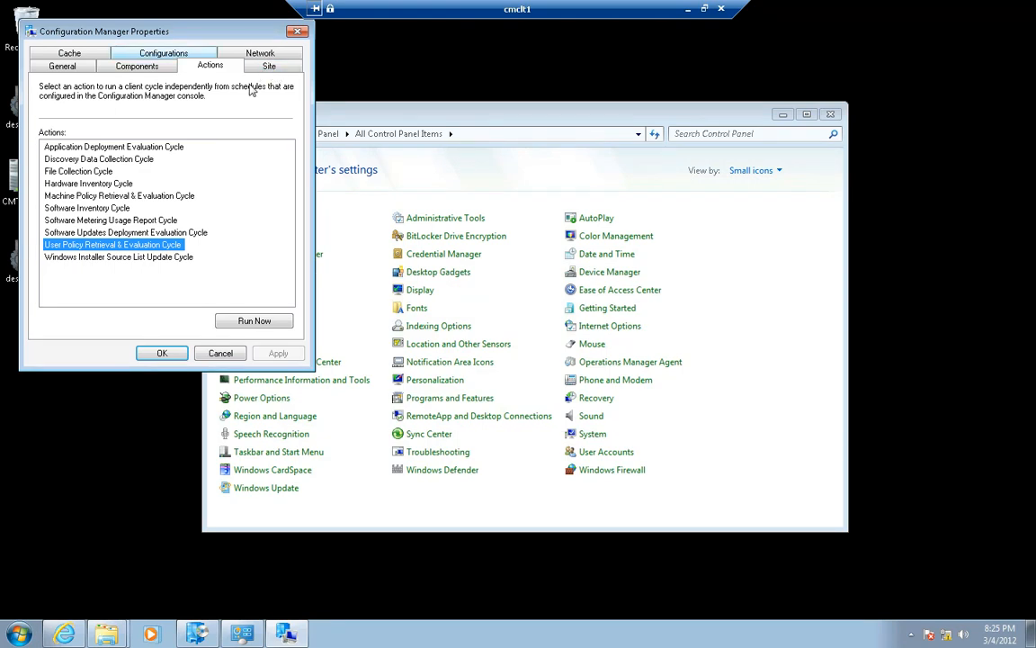
click(71, 54)
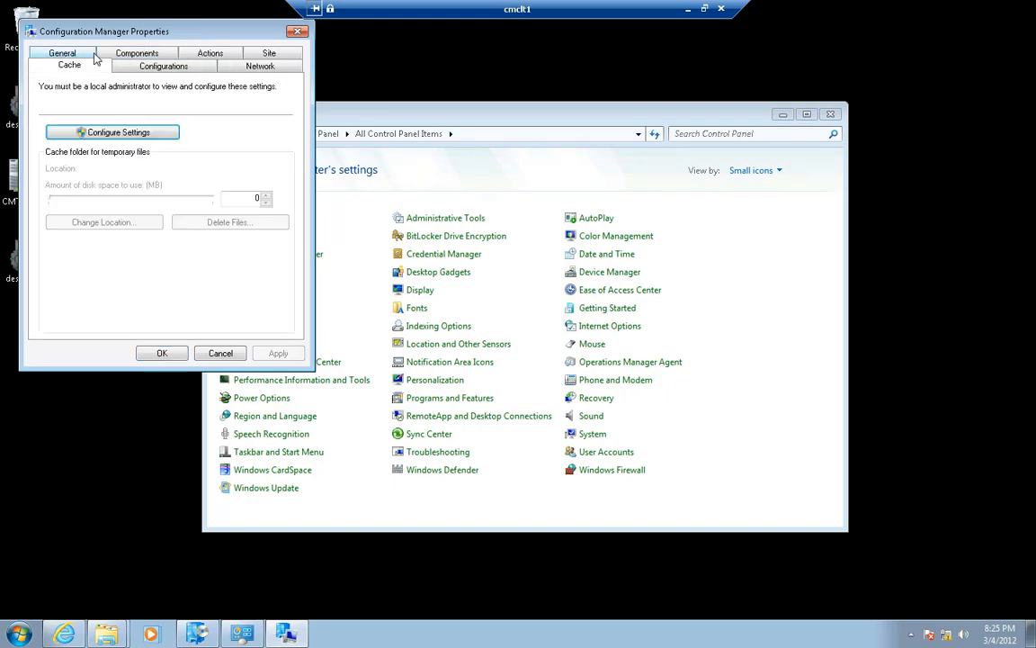
click(99, 134)
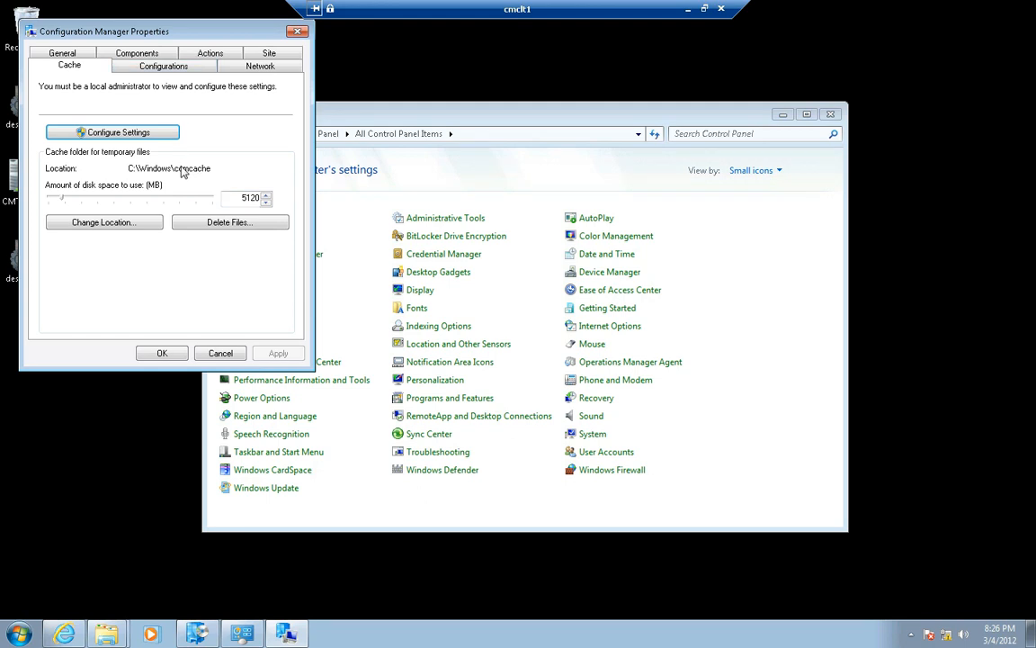
click(223, 352)
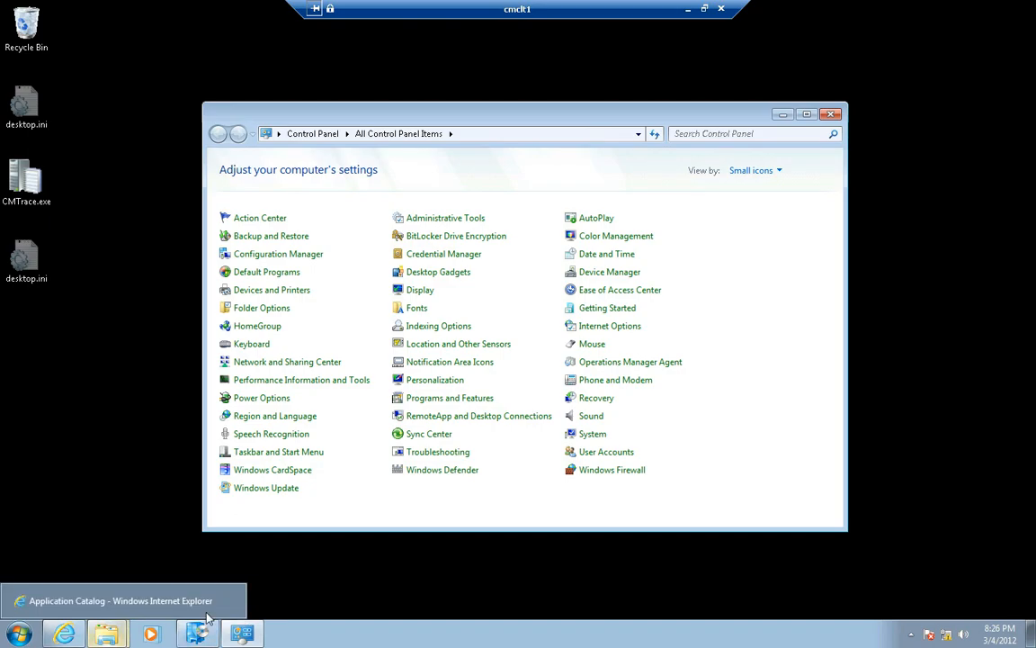
Locate Software Center in the Microsoft System Center 2012 Configuration Manager program folder and bring up its window
click(21, 632)
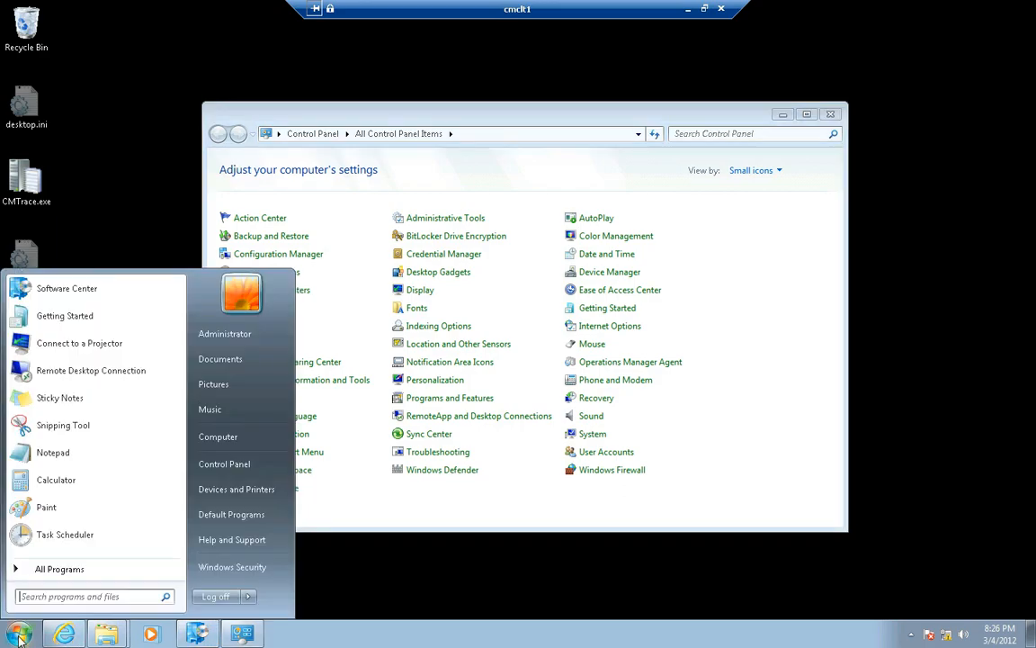
click(54, 569)
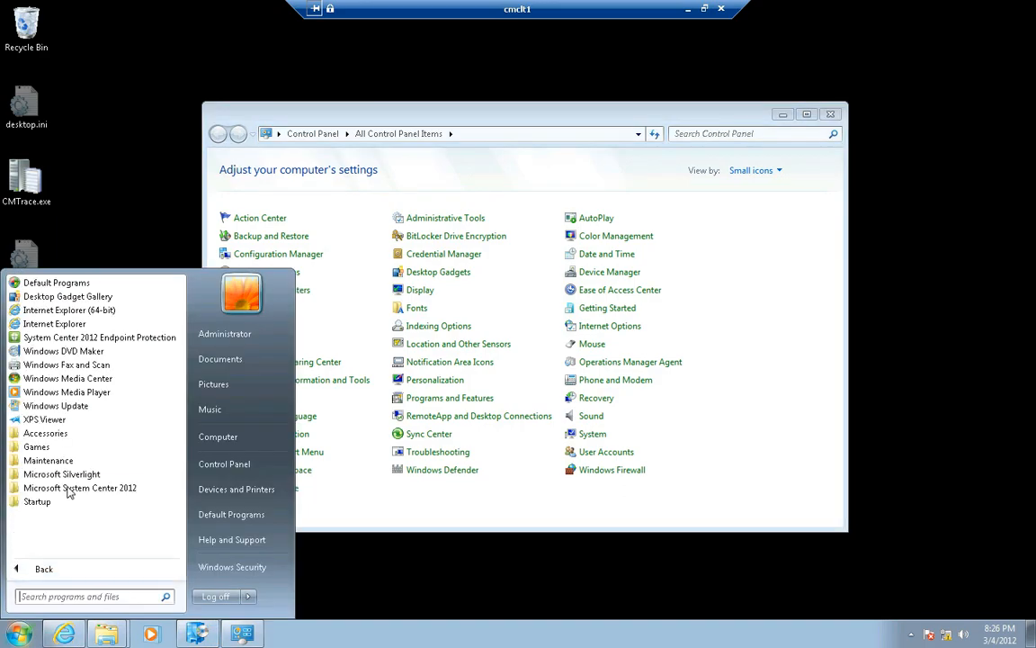
click(71, 489)
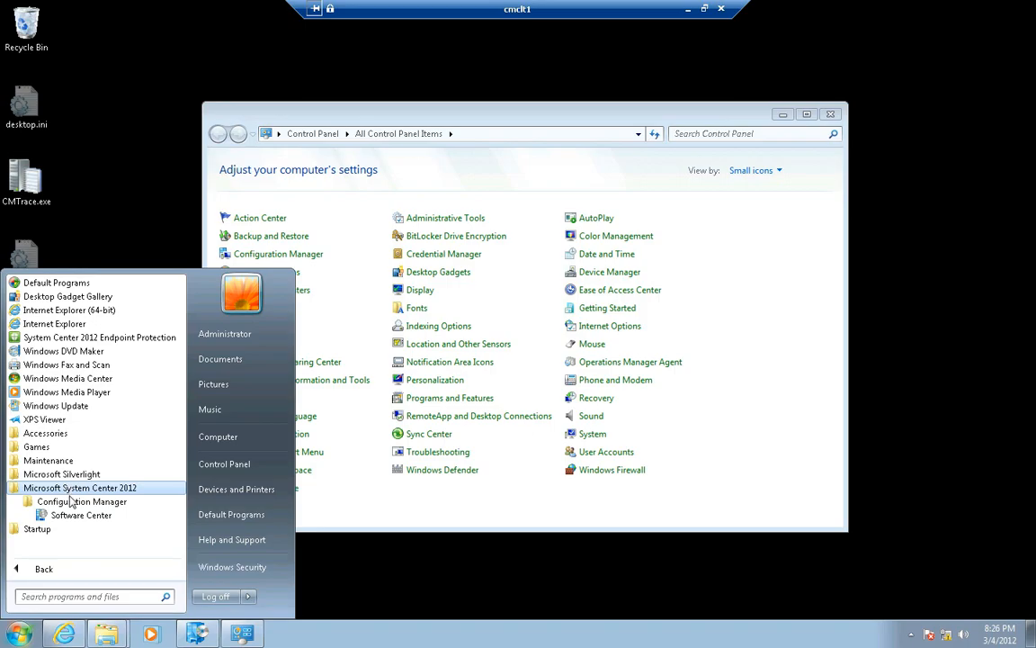
click(70, 502)
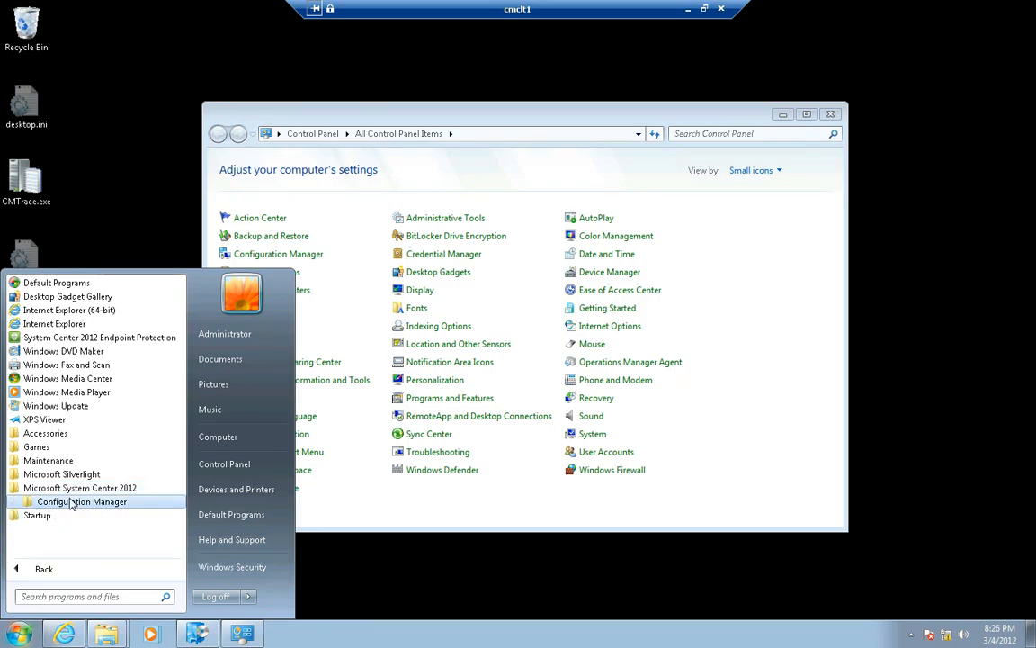
click(70, 502)
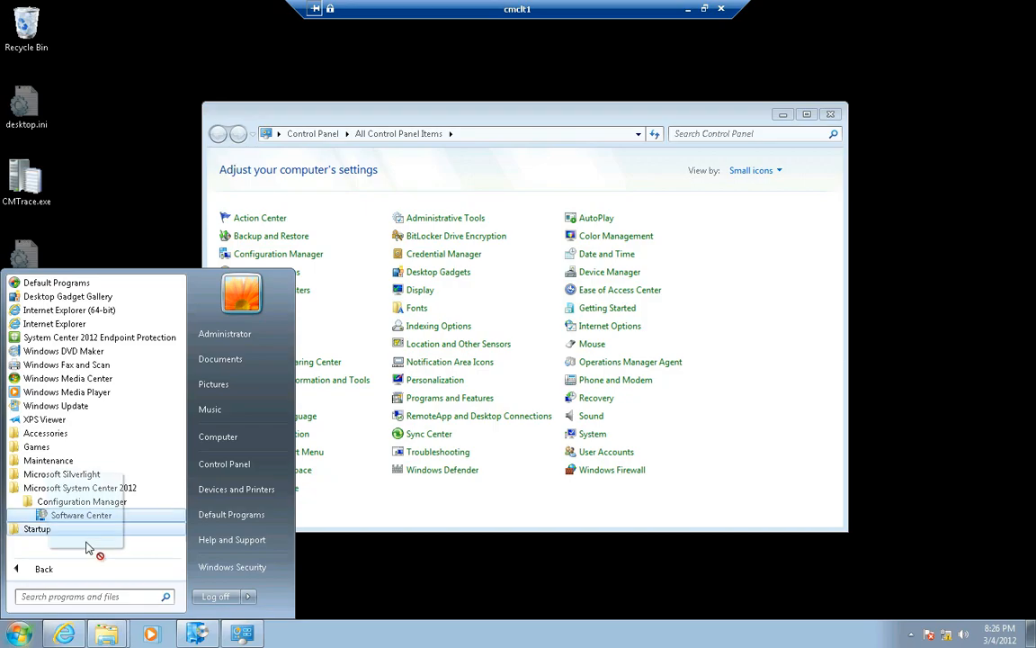
click(347, 600)
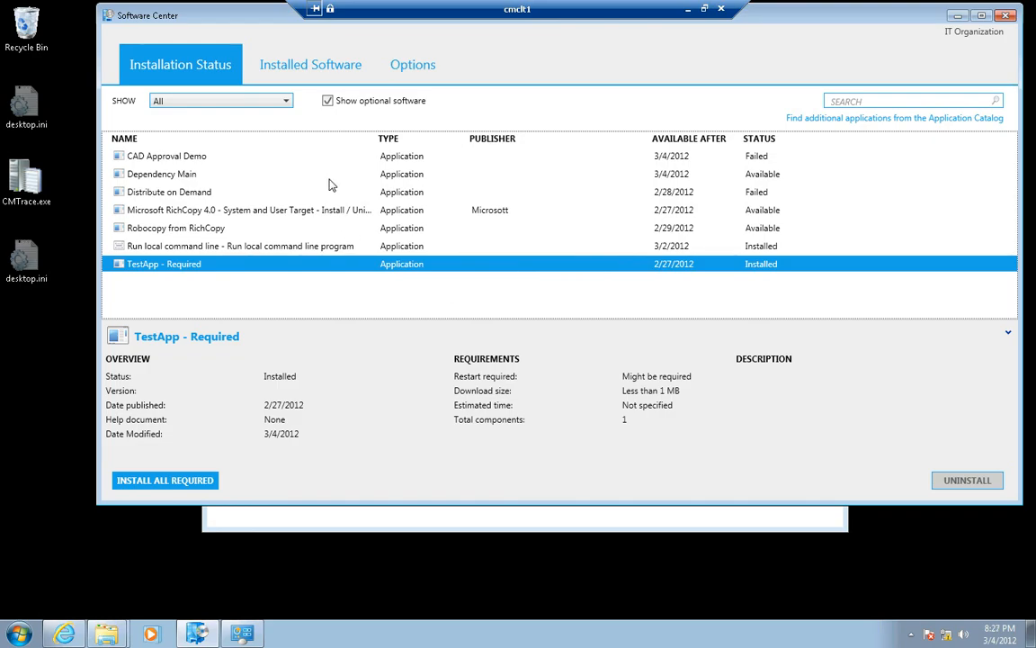
Examine Software Center's installed software list and its work information, power management, computer maintenance and remote control options
click(290, 68)
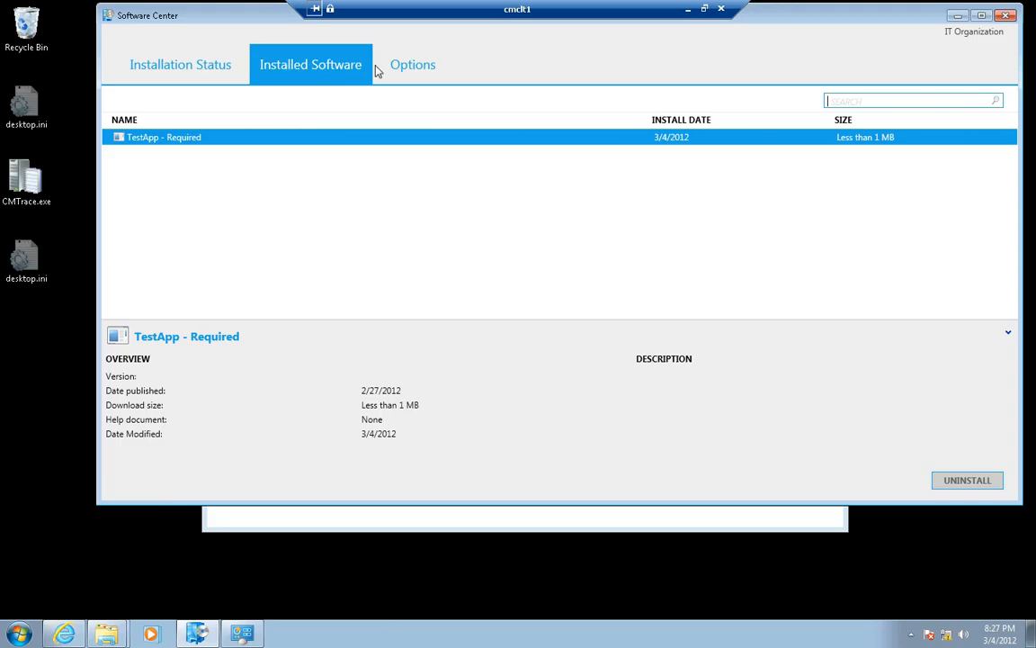
click(405, 71)
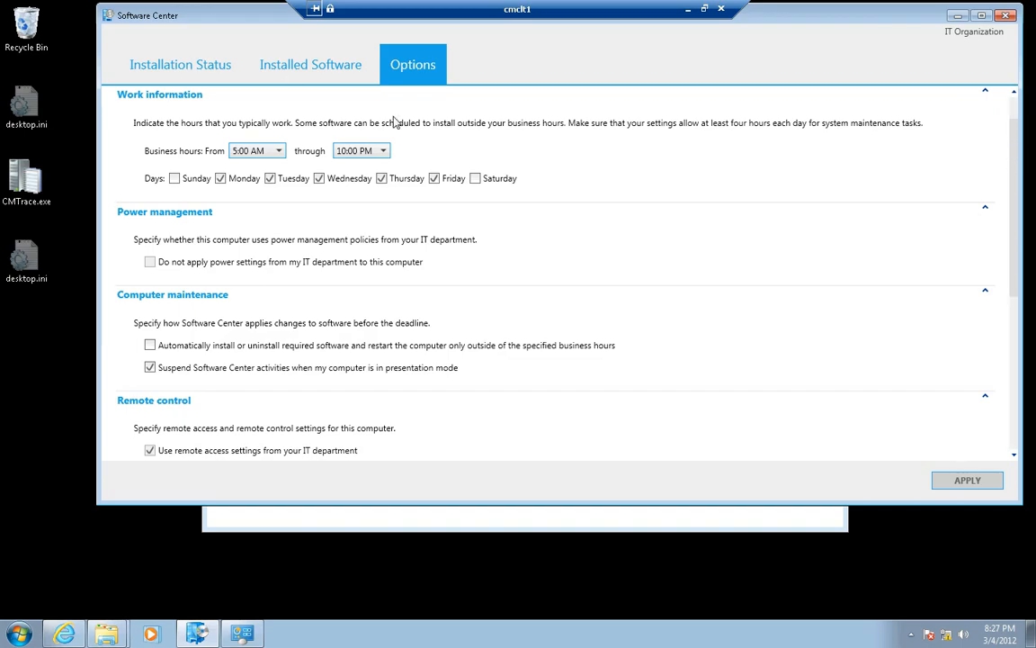
scroll(389, 120, up, 1)
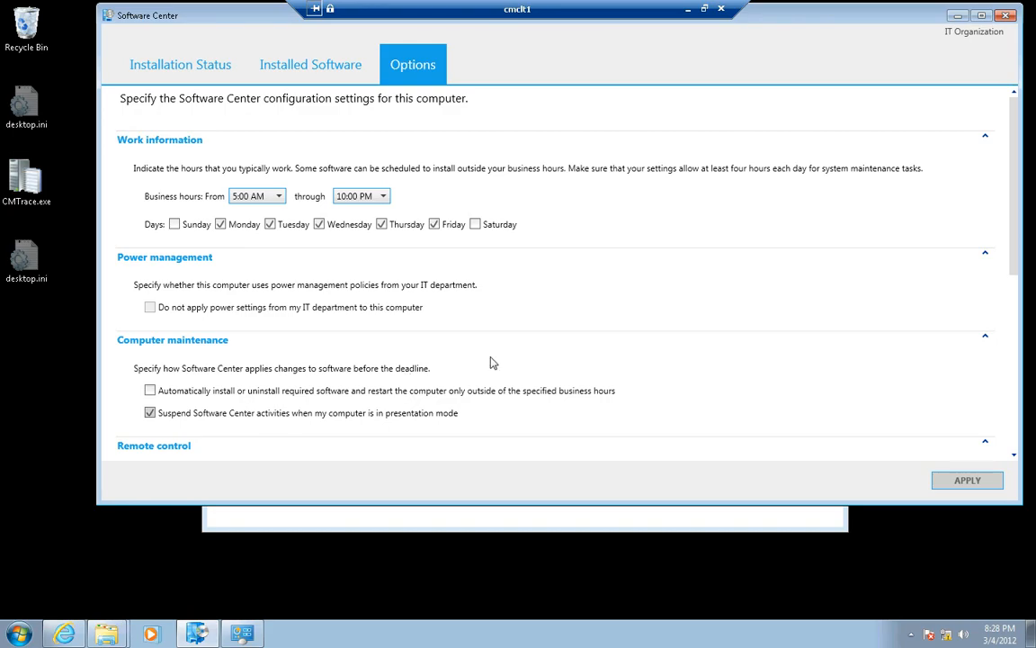
scroll(492, 362, down, 5)
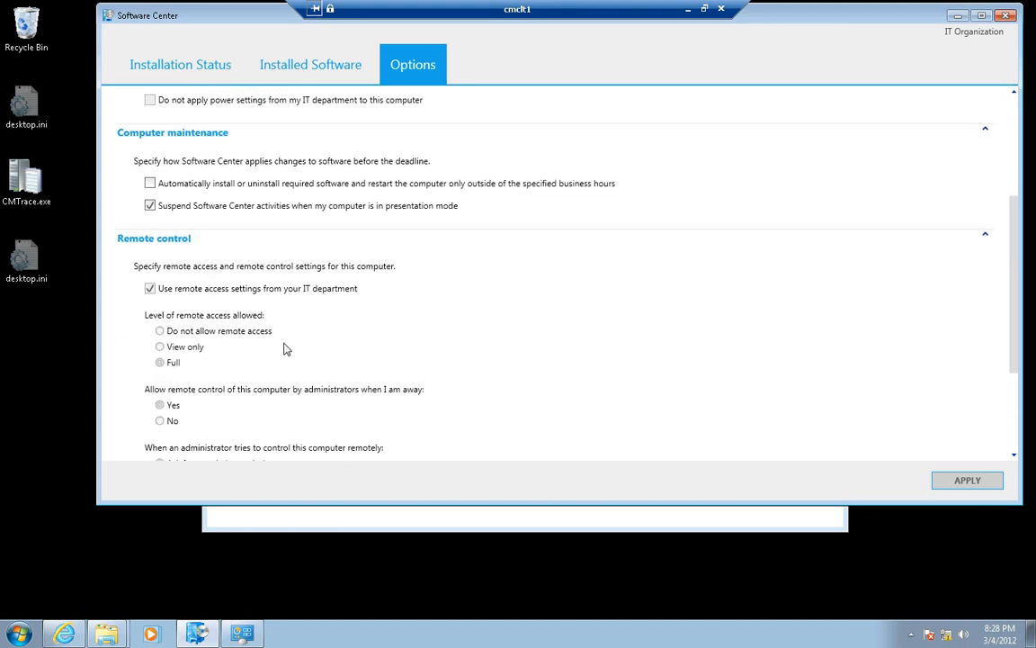
scroll(286, 347, down, 3)
scroll(288, 348, down, 2)
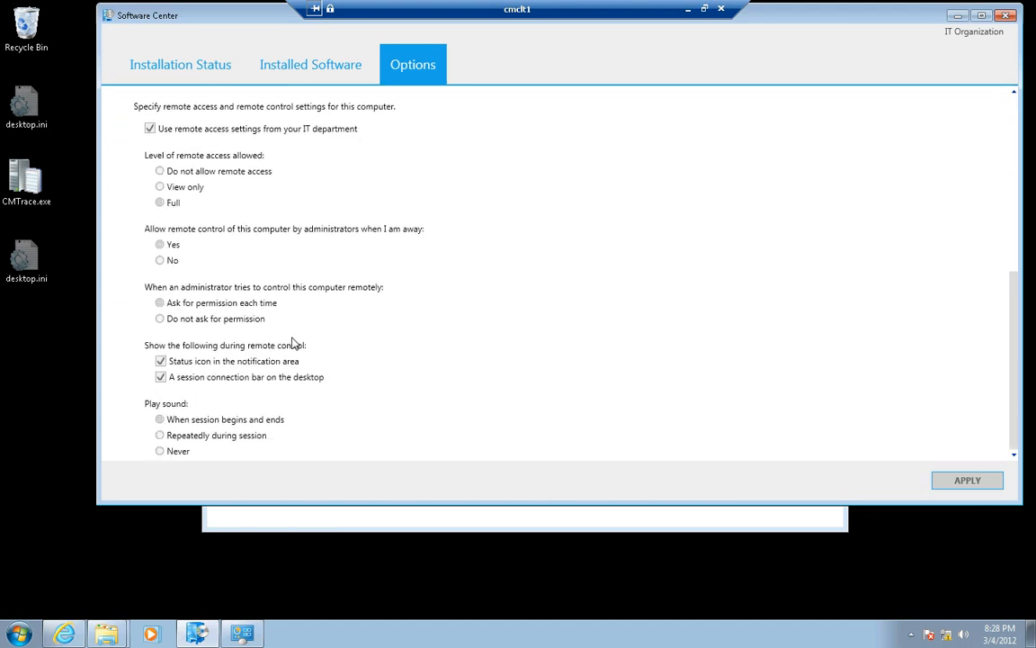
scroll(293, 342, up, 7)
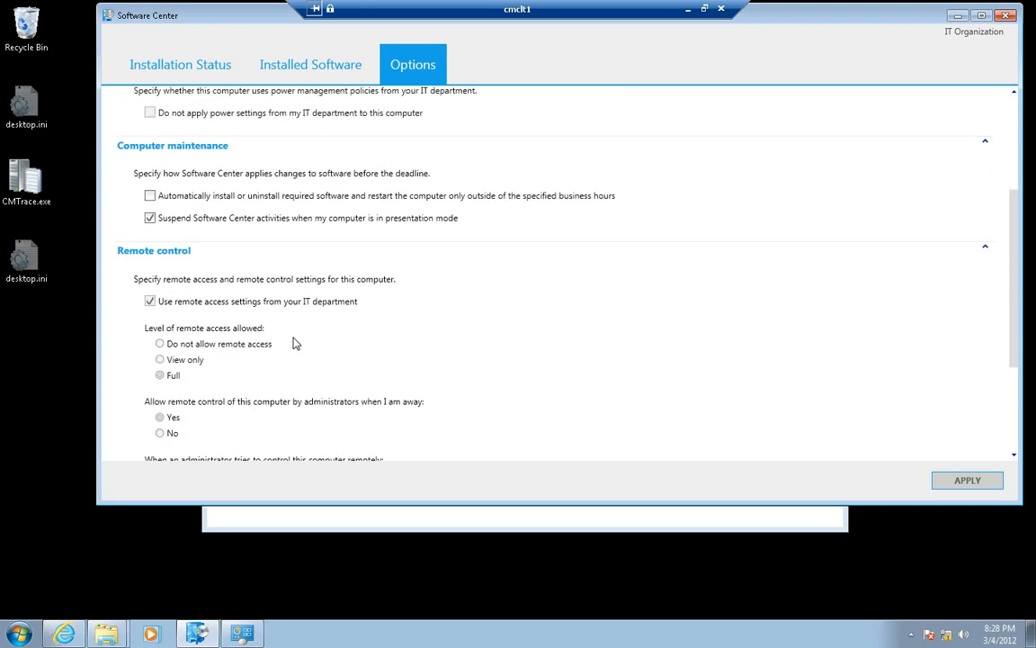
scroll(293, 342, up, 2)
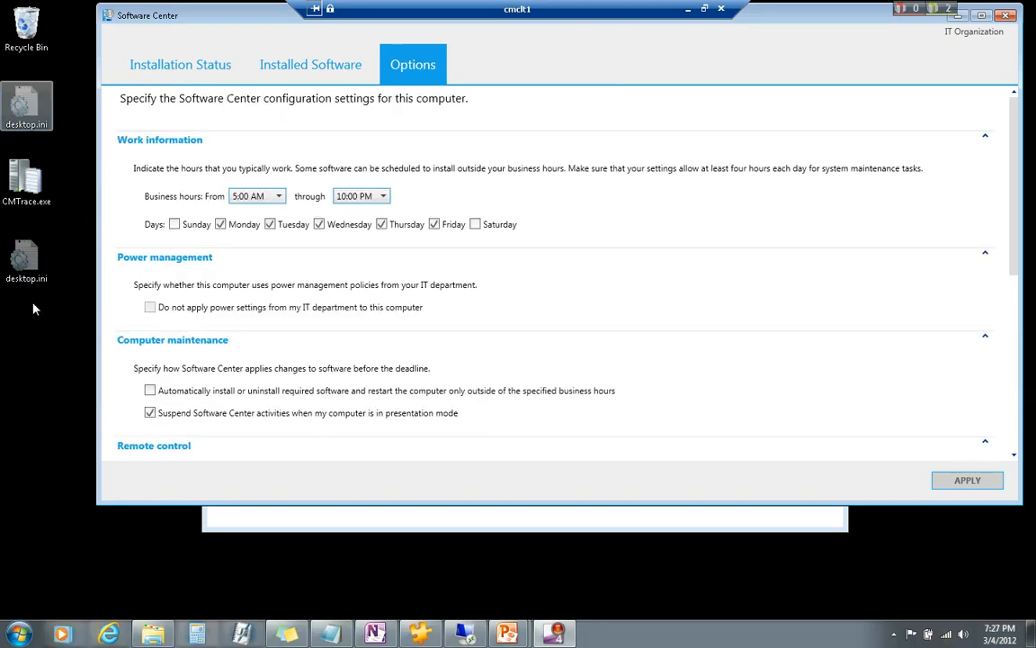
Return Software Center to the Installation Status view and minimize its window
click(41, 317)
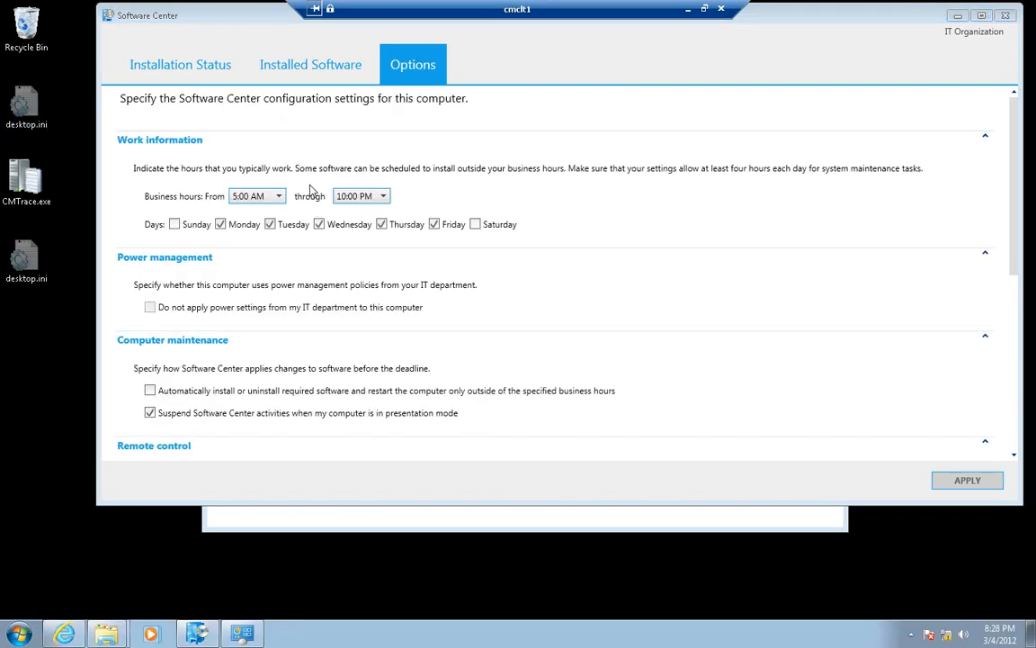
click(158, 66)
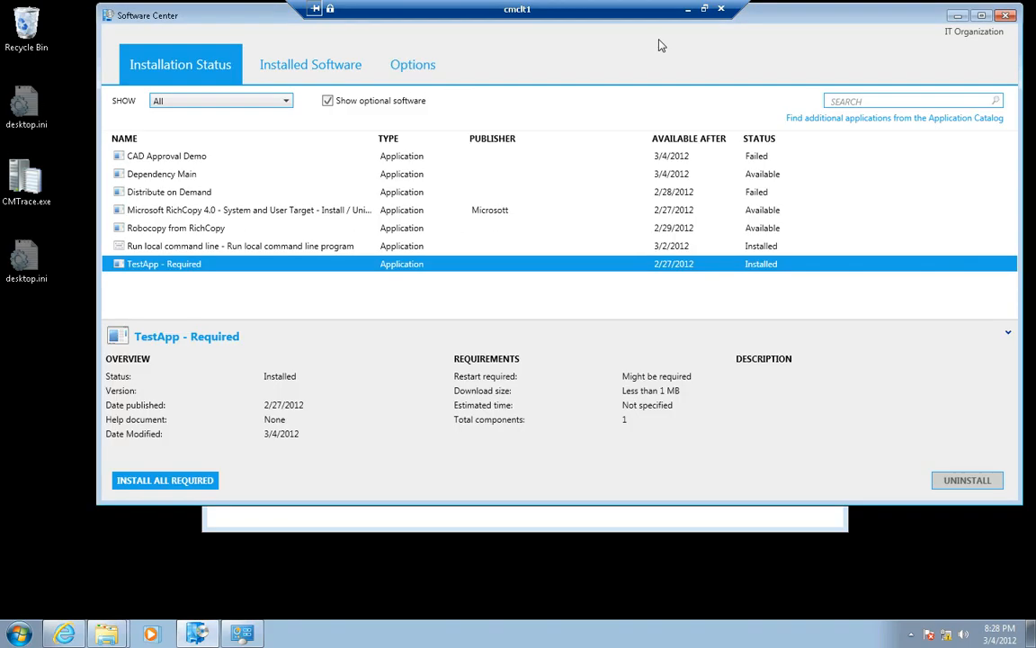
click(956, 17)
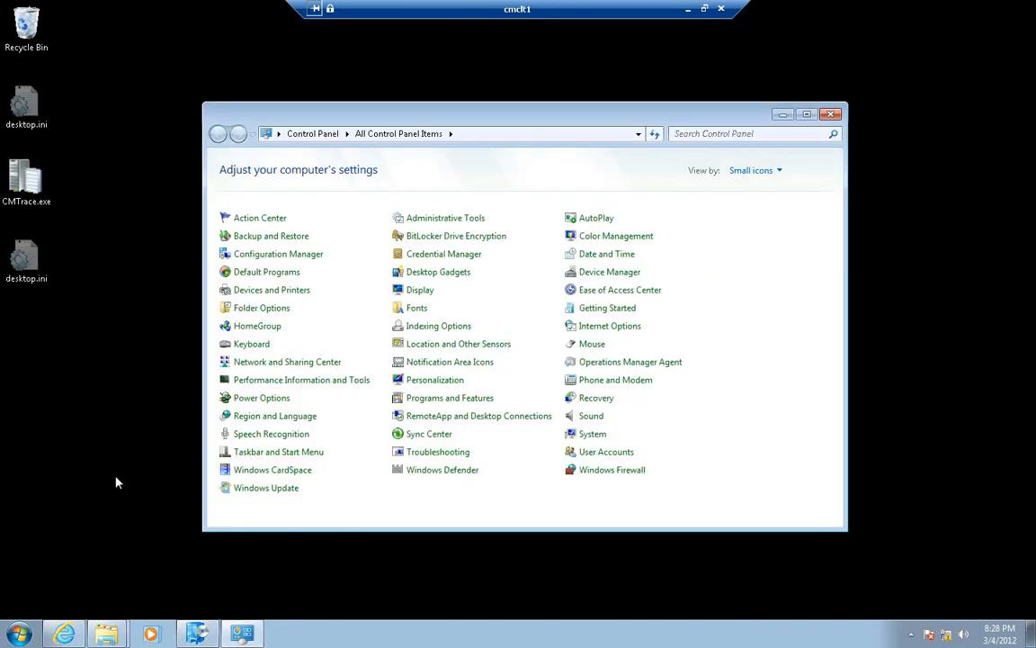
Bring up the Application Catalog in Internet Explorer, examine its application list, and minimize the browser
mouse_move(65, 612)
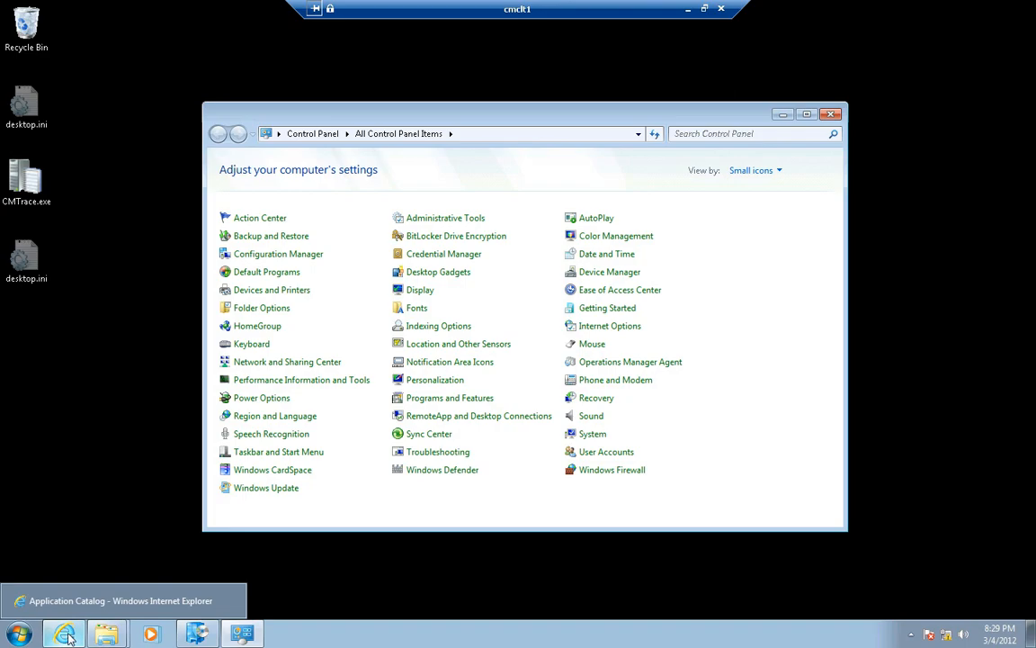
click(65, 609)
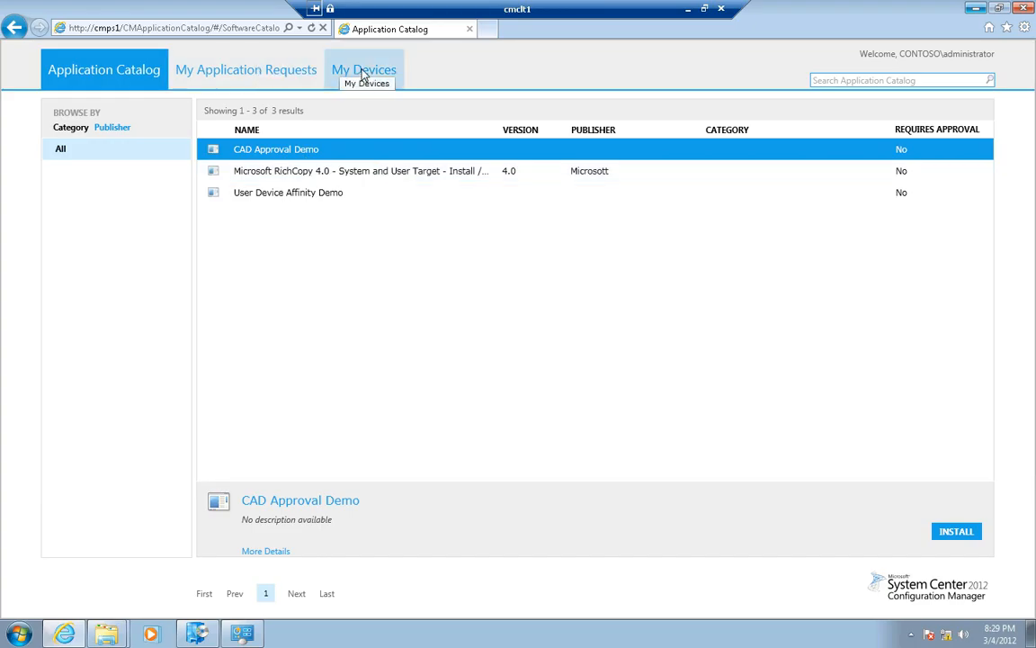
click(973, 9)
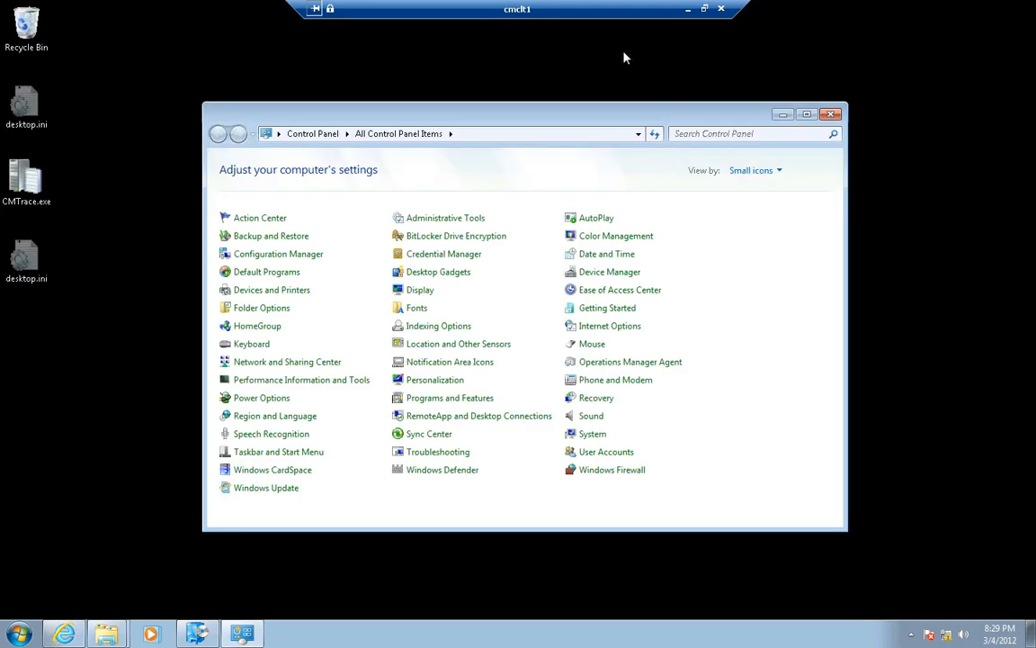
Switch to the cmcas remote session and show the applications in the Software Library workspace
click(687, 9)
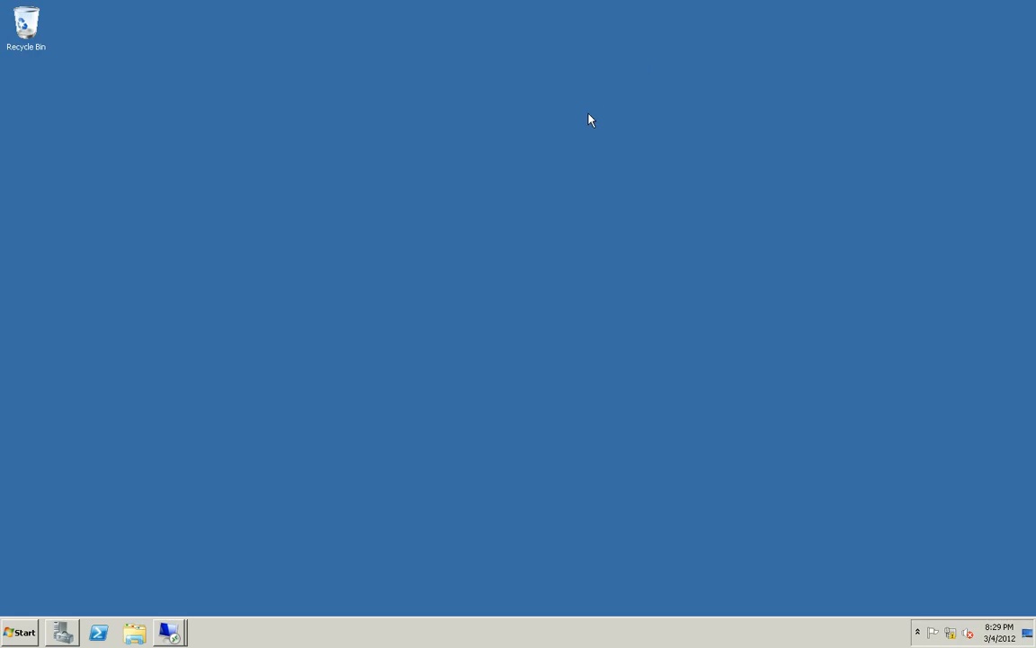
click(164, 631)
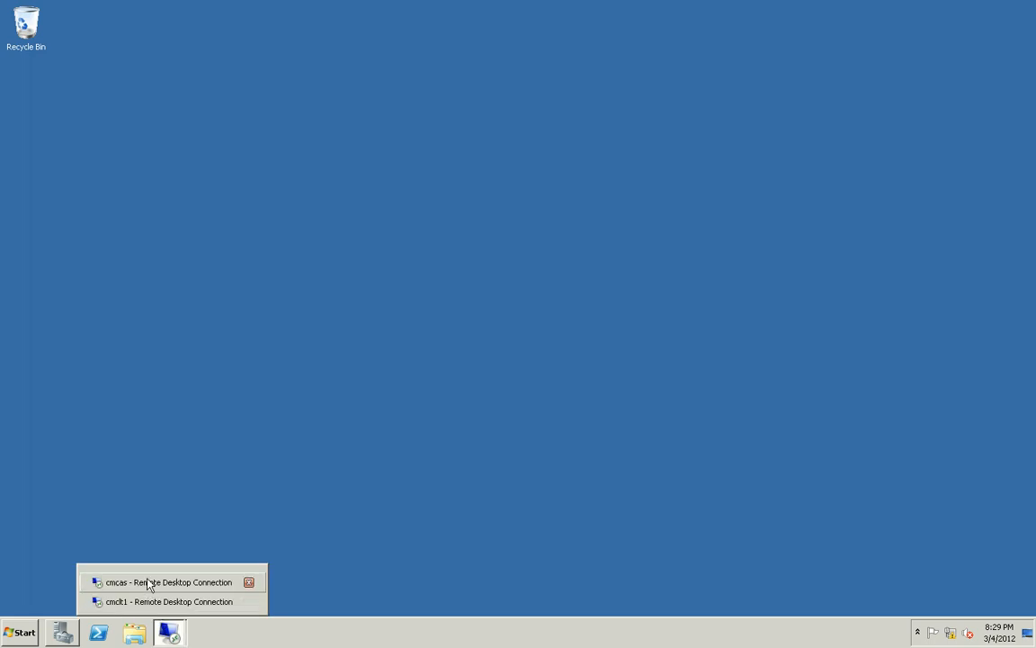
click(149, 583)
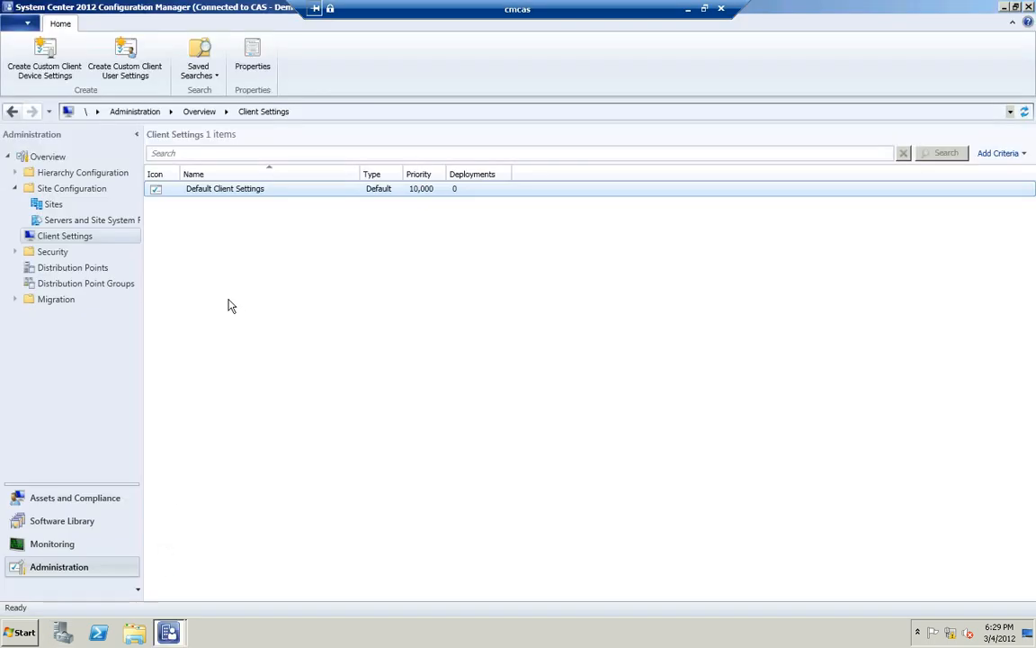
click(74, 525)
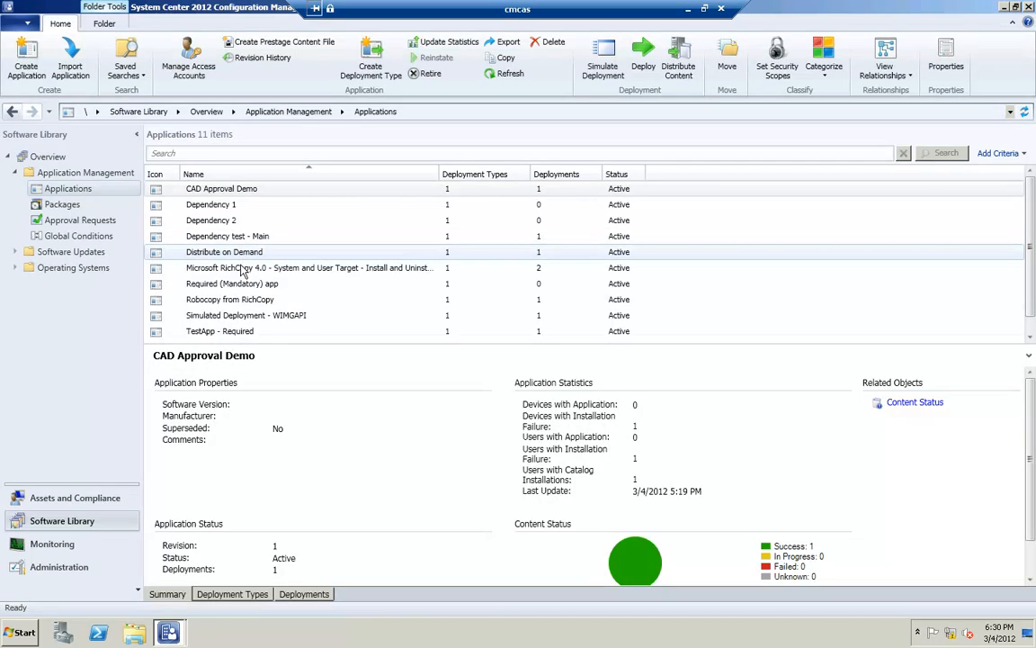
Examine the Microsoft RichCopy 4.0 application's dependency and supersedence references, its content locations and its superseded applications in its properties
click(242, 270)
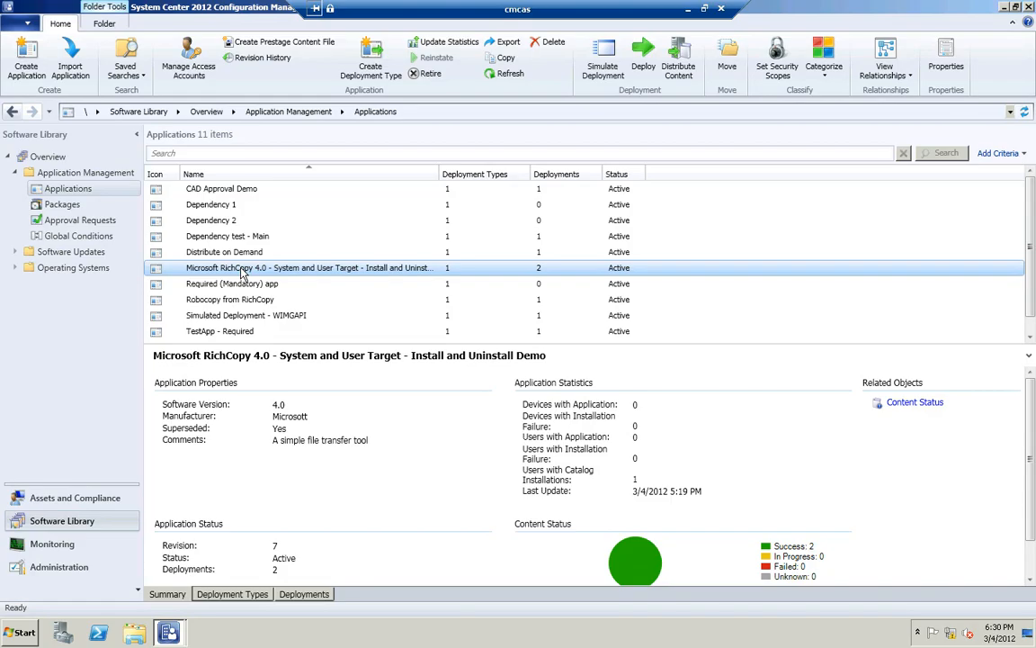
right_click(241, 273)
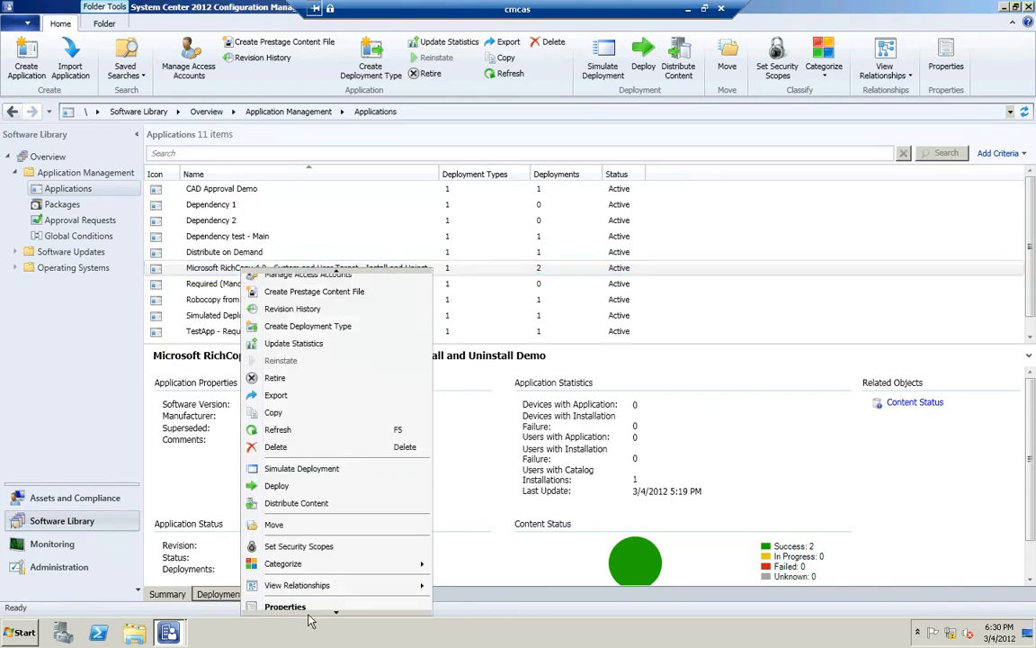
click(311, 611)
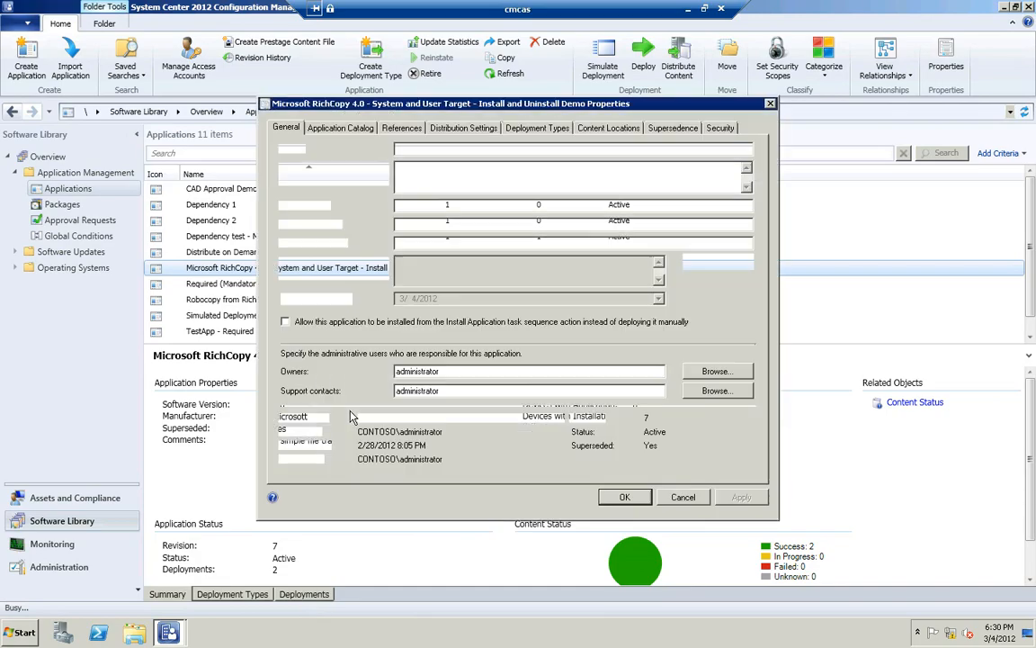
click(404, 129)
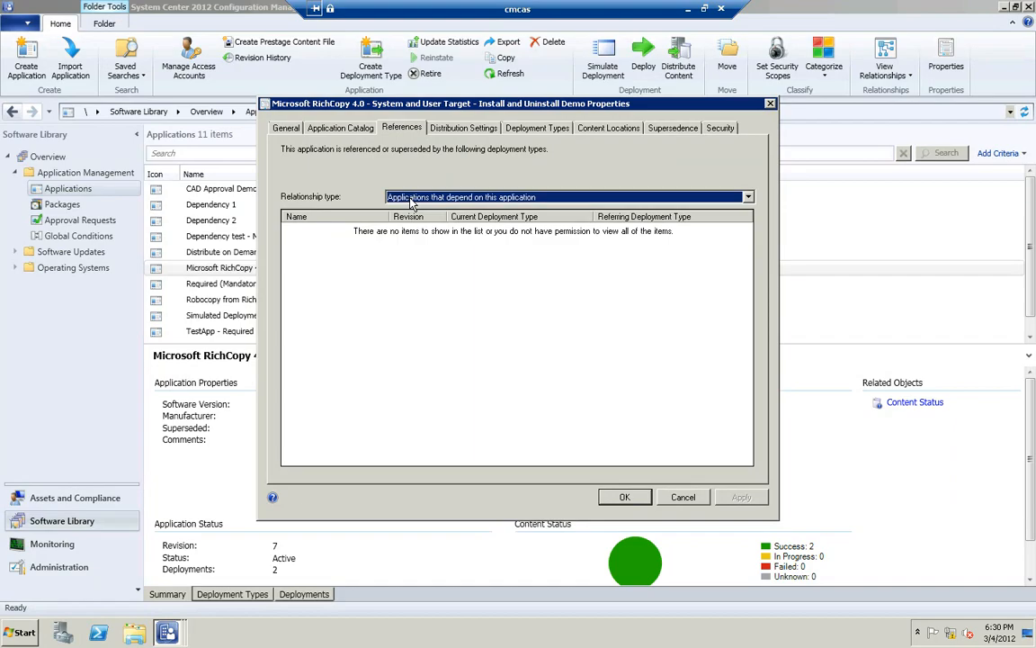
click(411, 199)
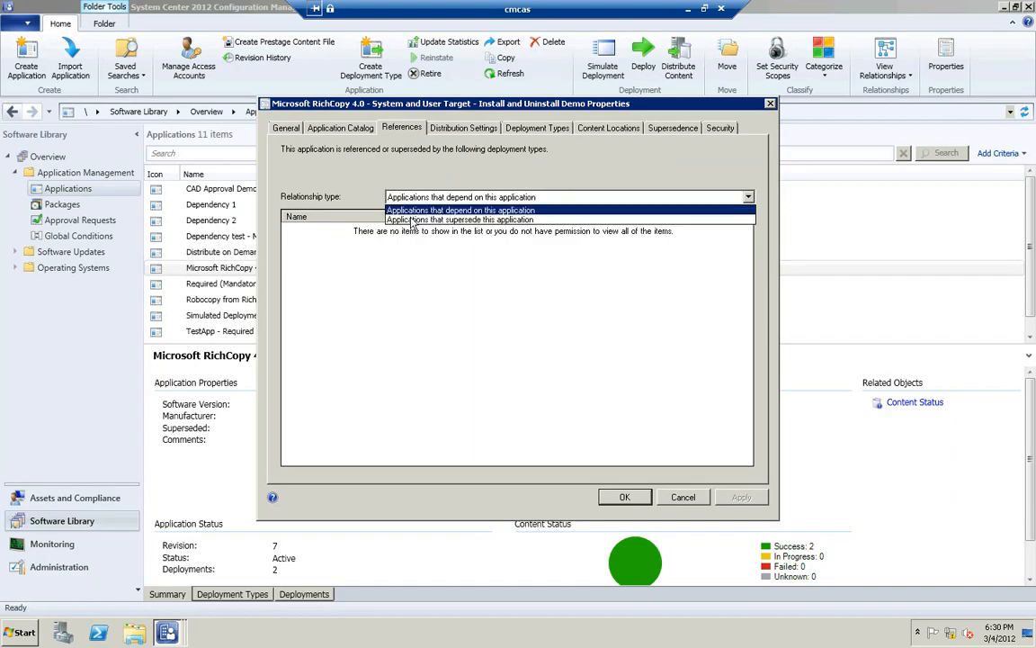
click(412, 220)
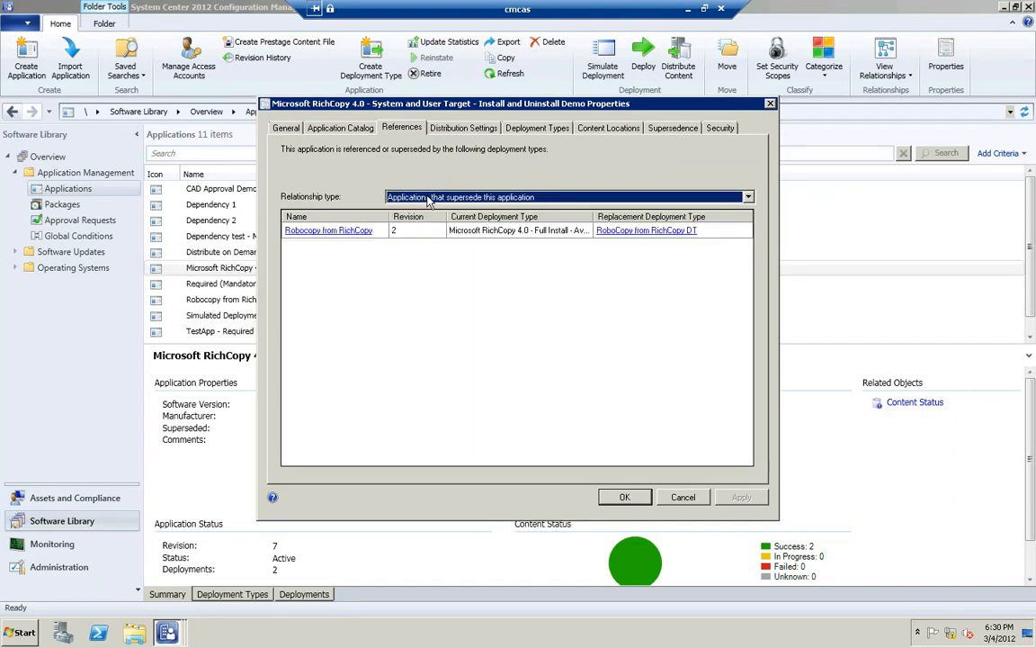
click(430, 200)
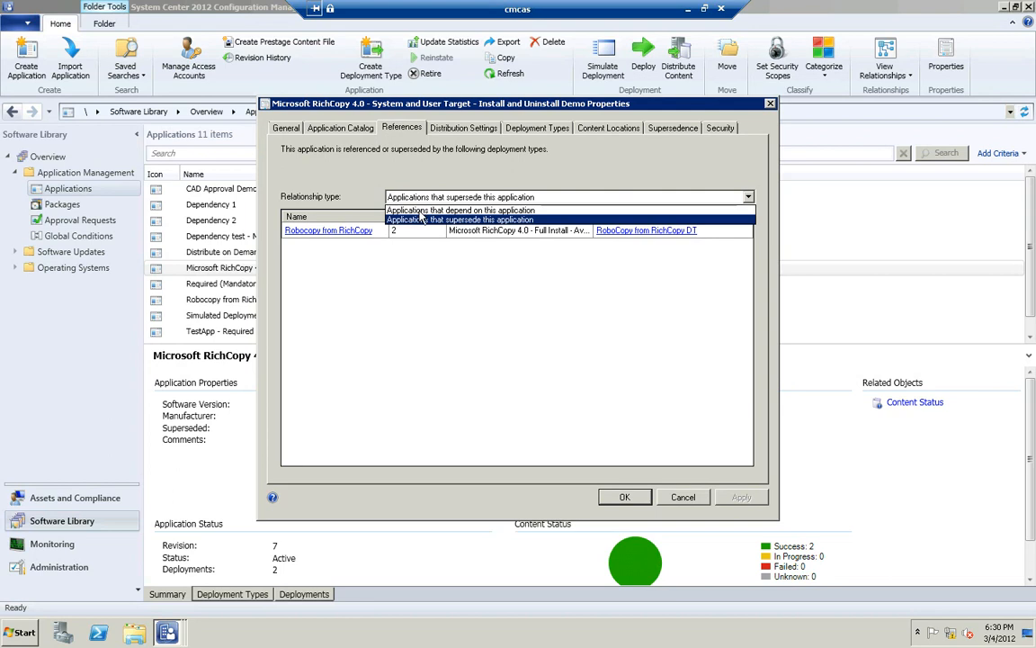
click(416, 206)
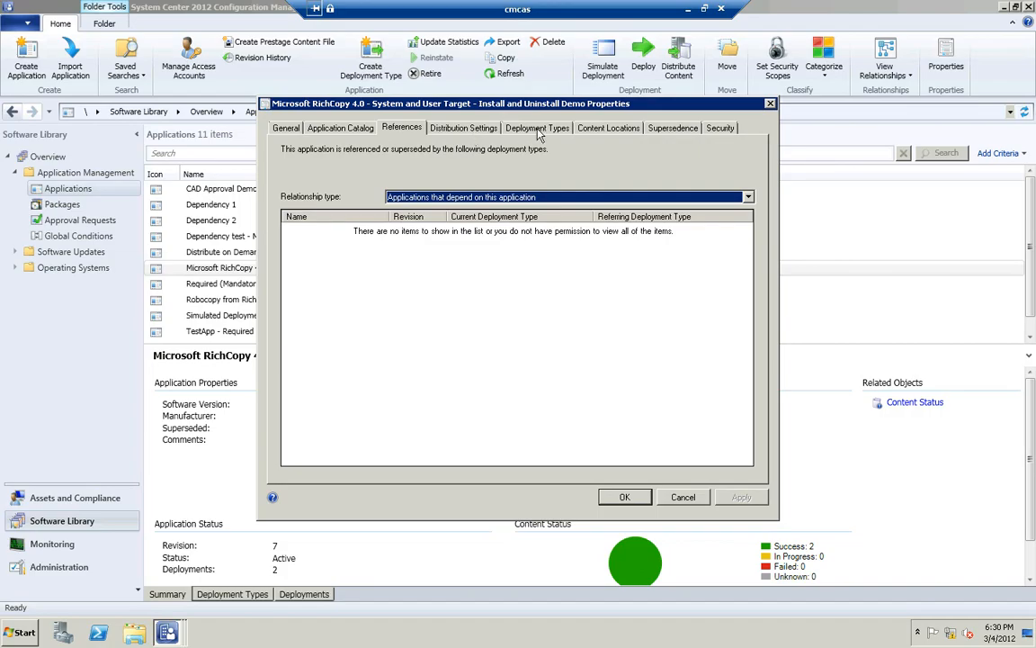
click(612, 128)
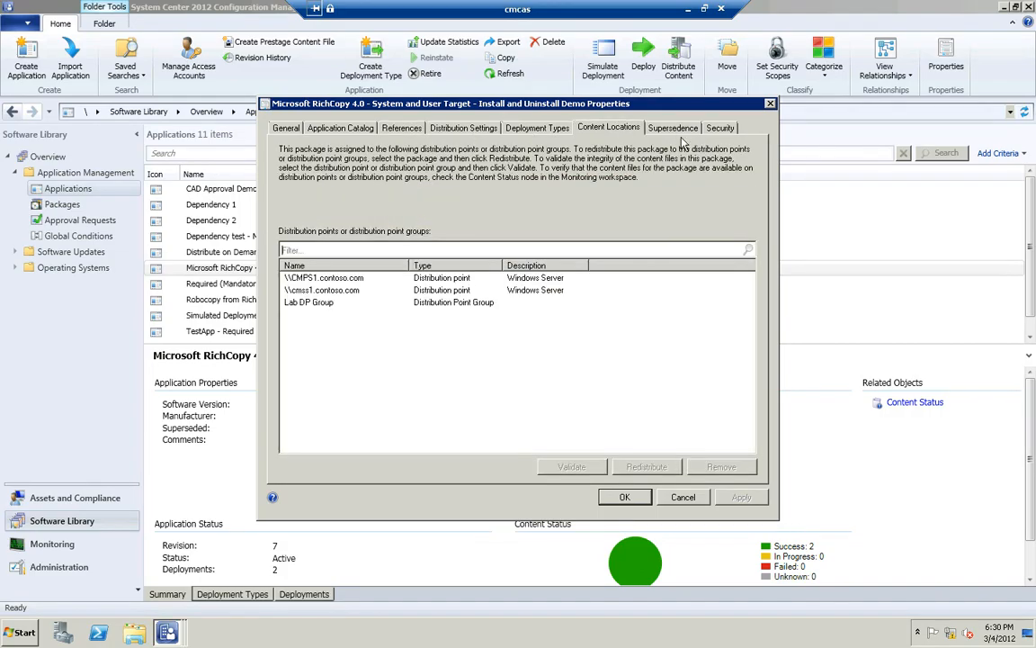
click(677, 130)
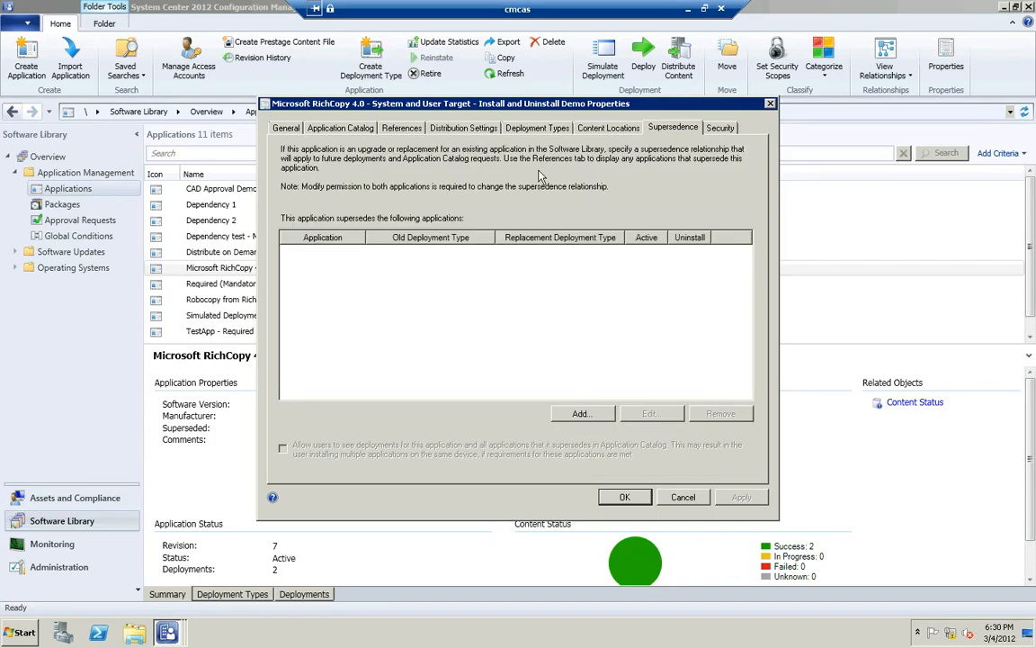
Examine the RichCopy deployment type's content, programs, detection method and requirements, and close both property windows without saving
click(509, 128)
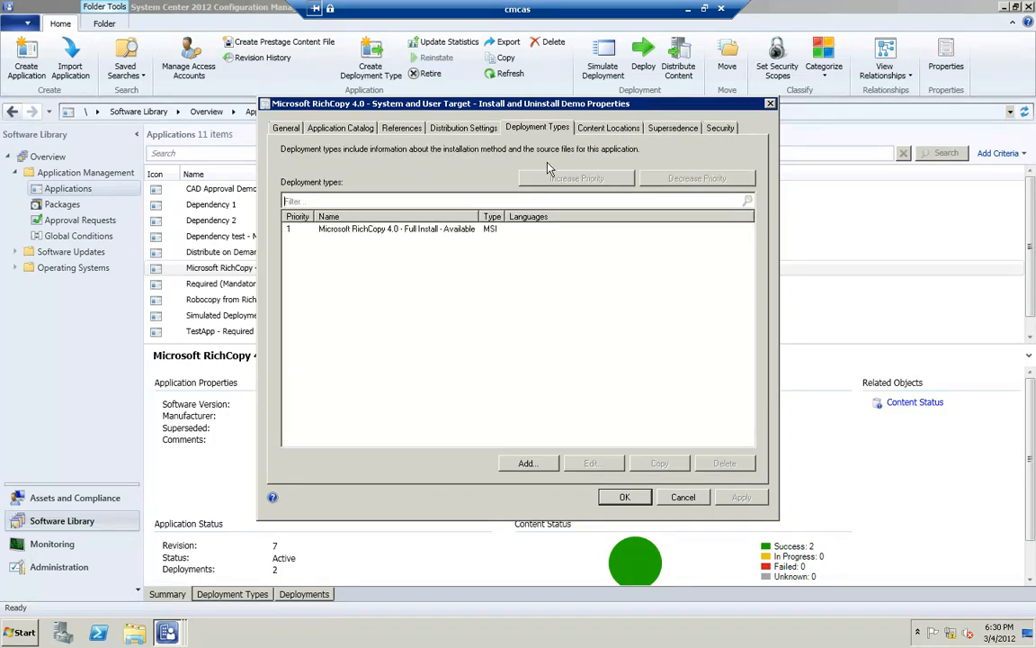
click(474, 230)
click(593, 464)
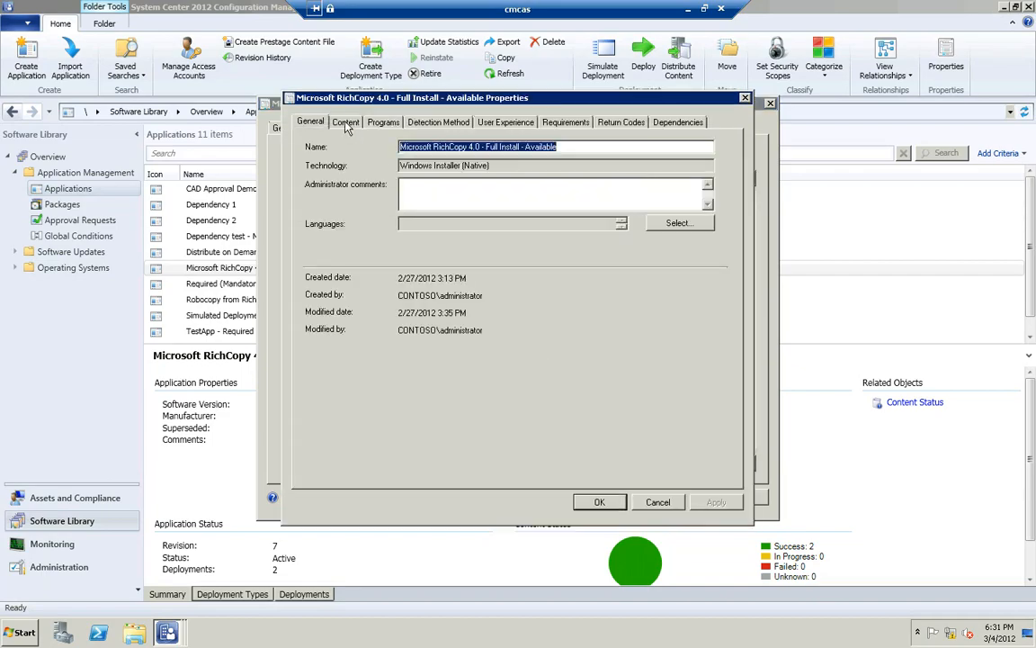
click(346, 123)
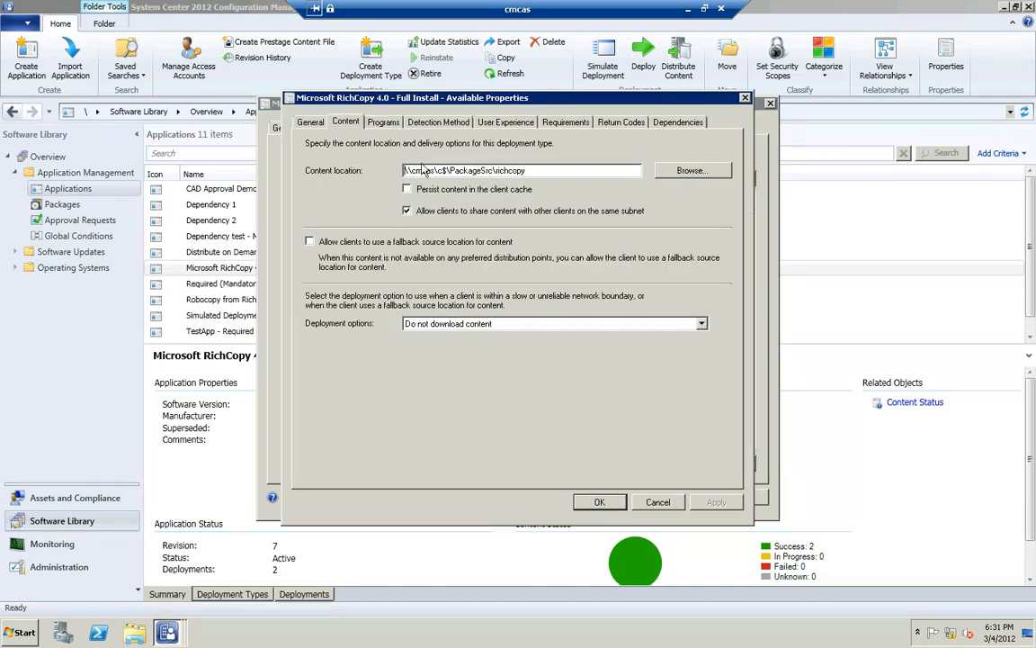
click(382, 122)
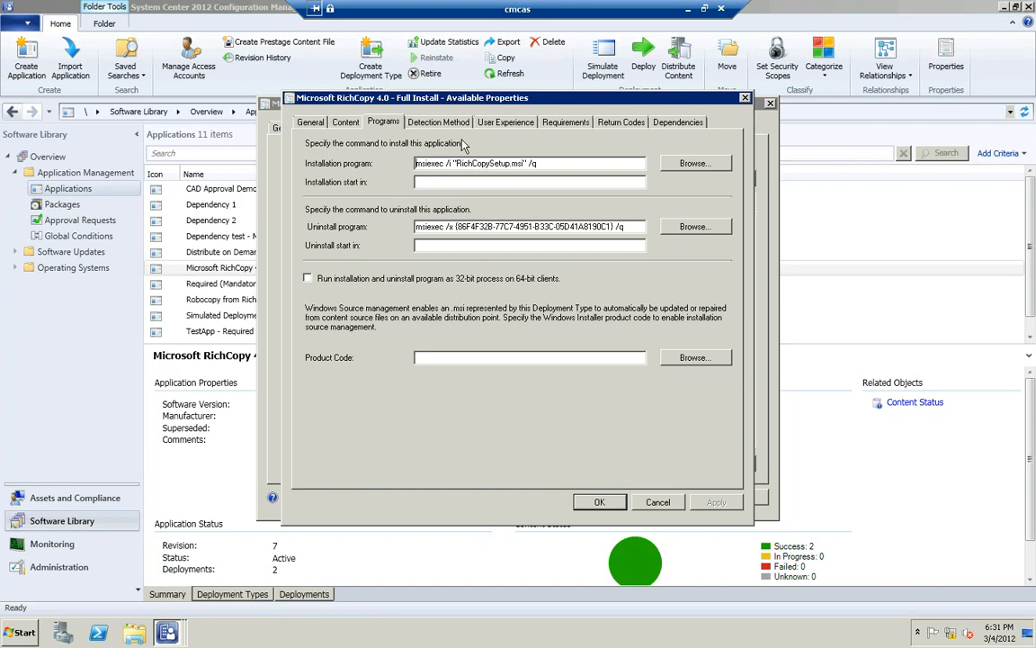
click(453, 125)
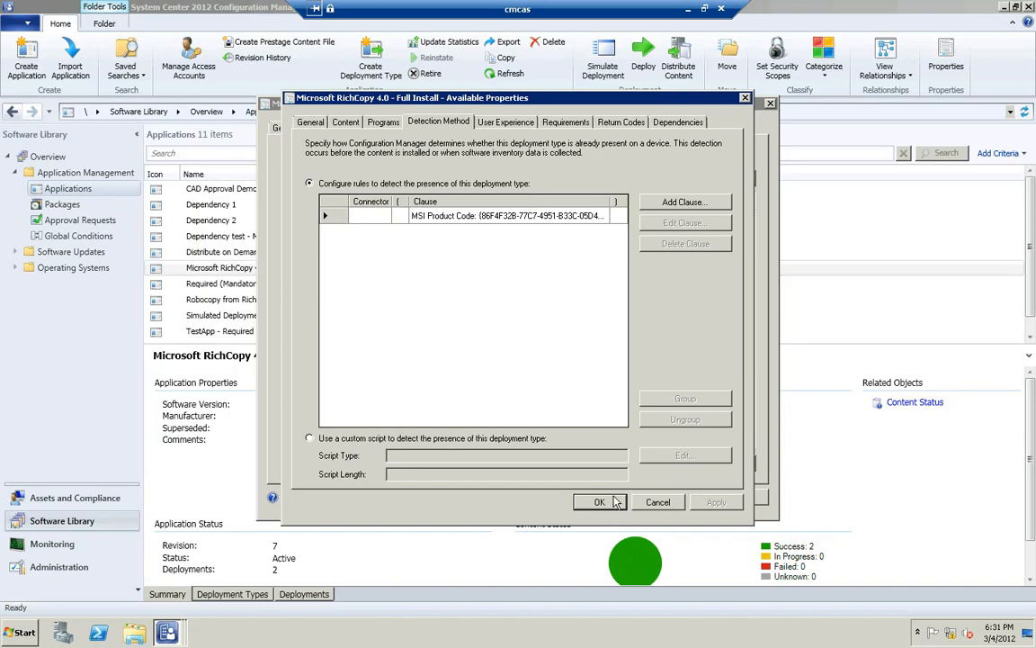
click(566, 122)
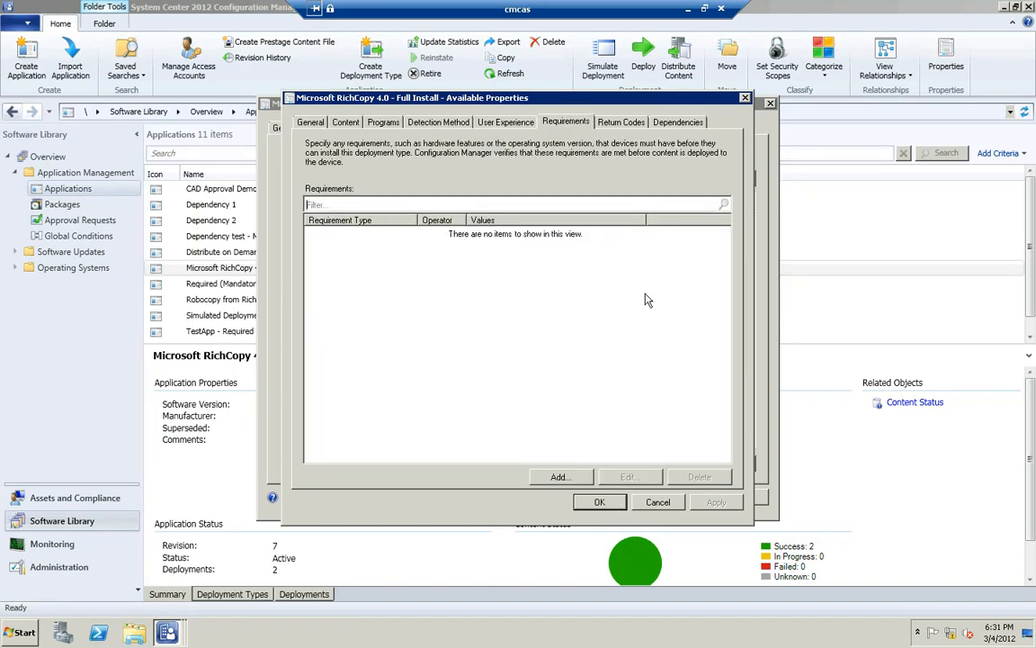
click(658, 502)
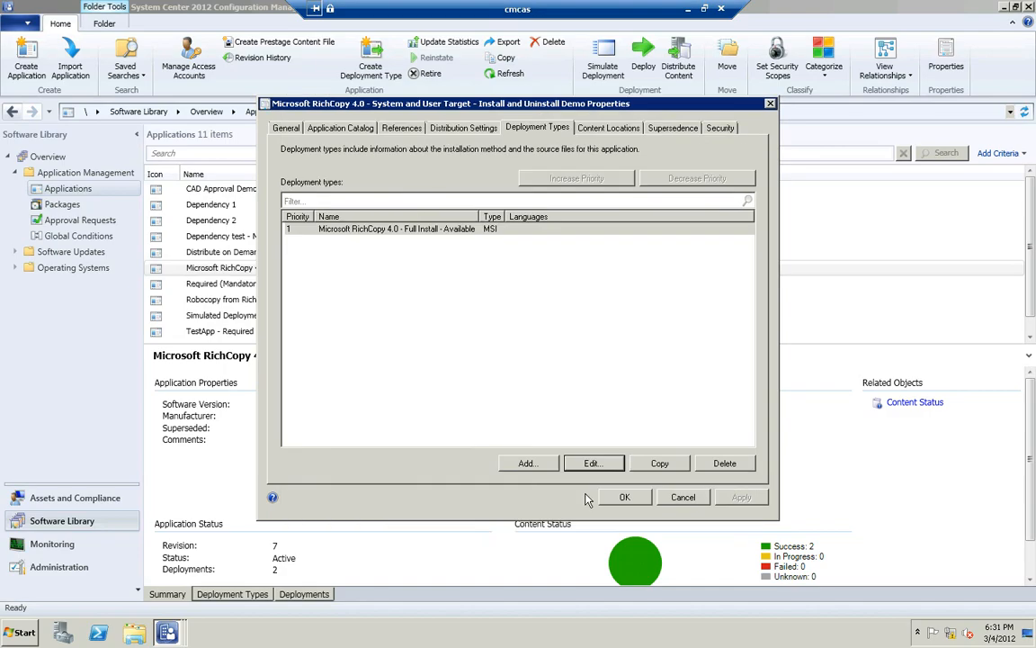
click(681, 497)
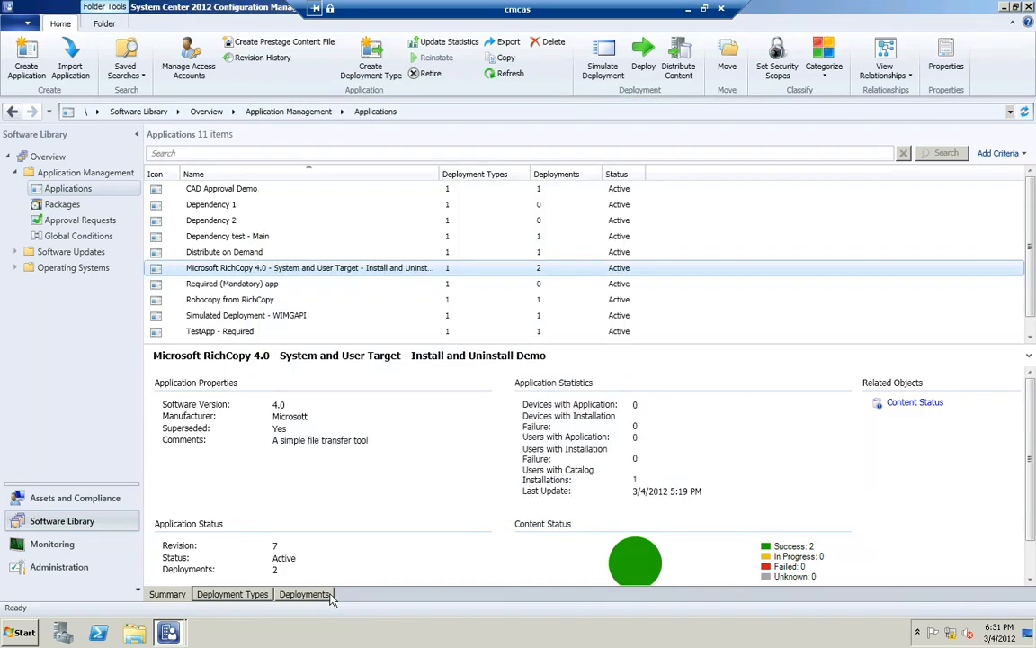
Examine the RichCopy application's deployments to the All Systems and All Users collections
click(329, 596)
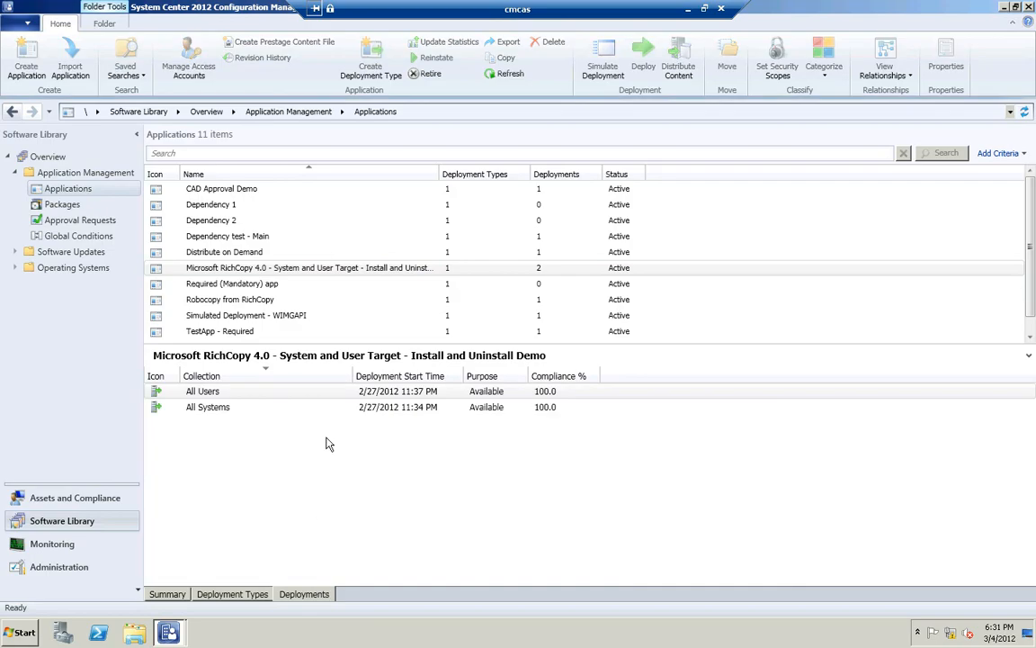
click(221, 413)
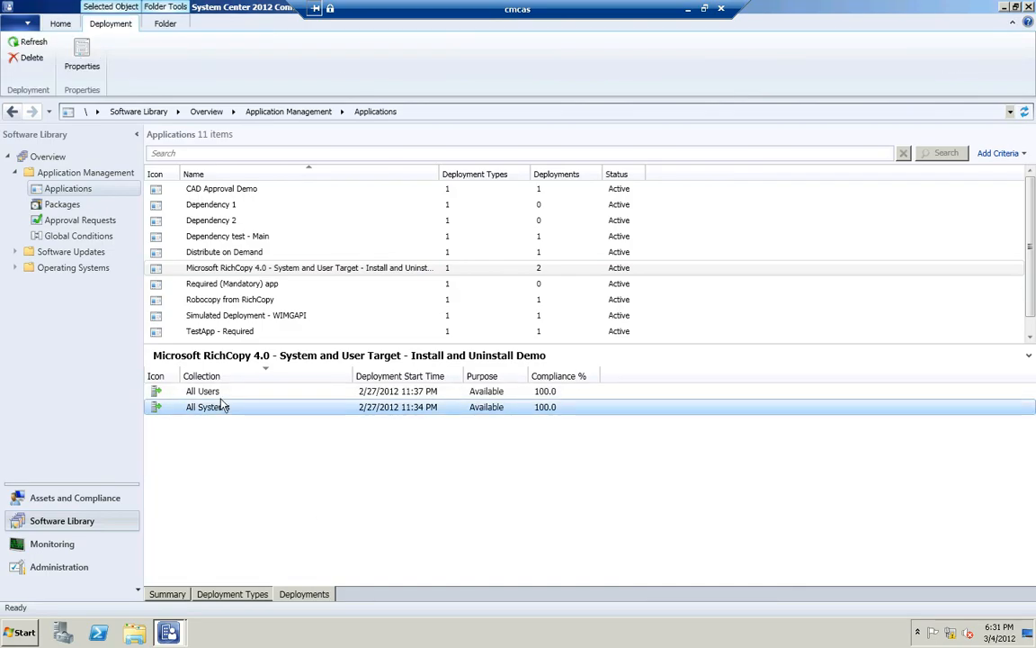
click(222, 393)
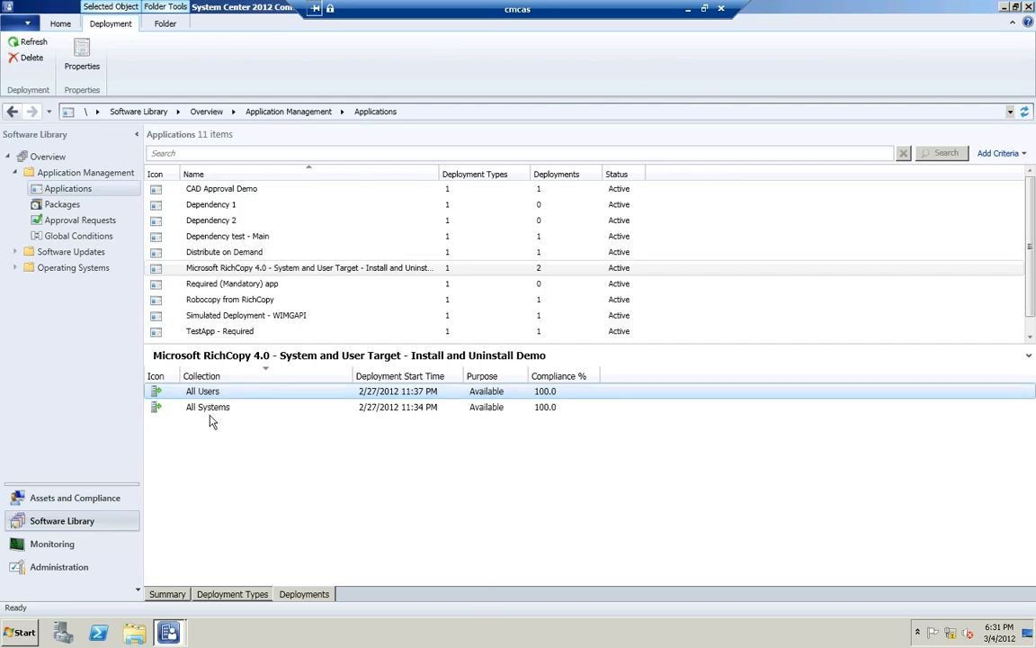
click(212, 412)
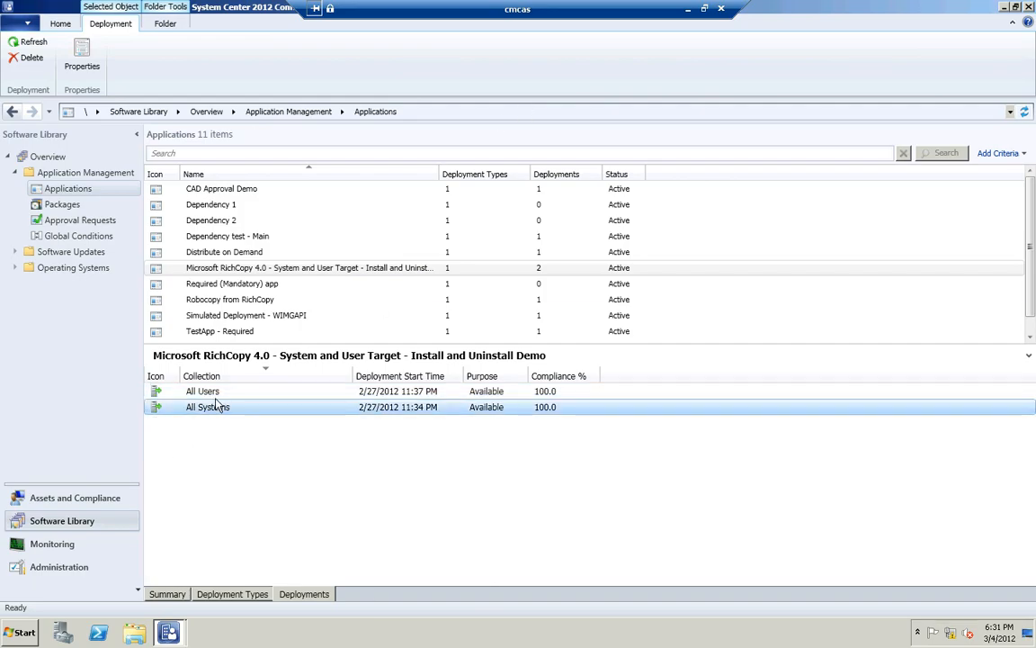
click(217, 395)
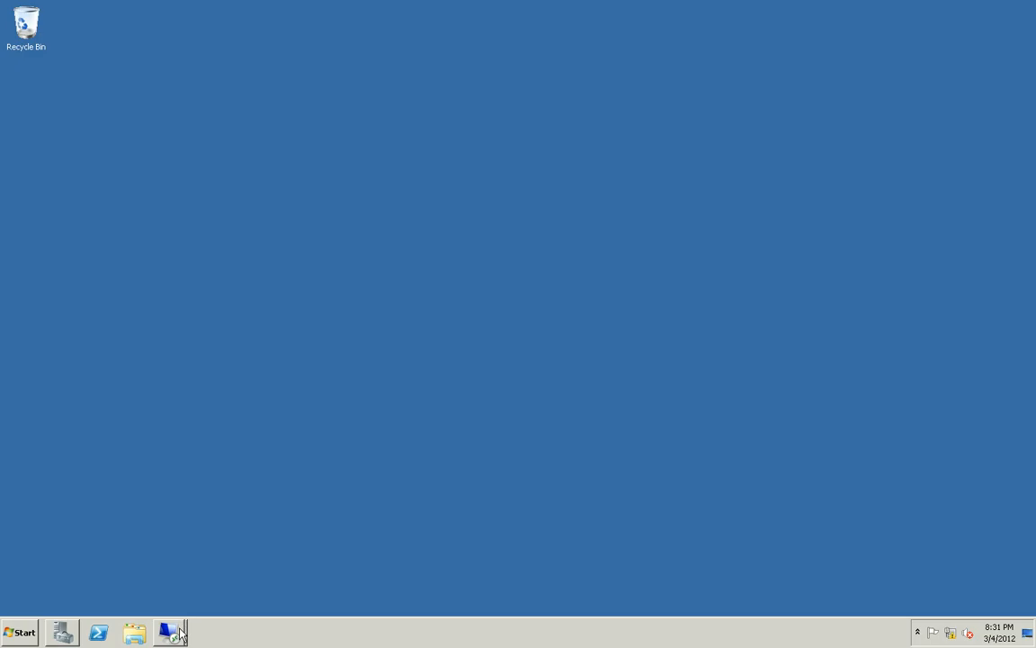
Switch to the cmclt1 remote session and install the Microsoft RichCopy 4.0 application from Software Center
click(179, 629)
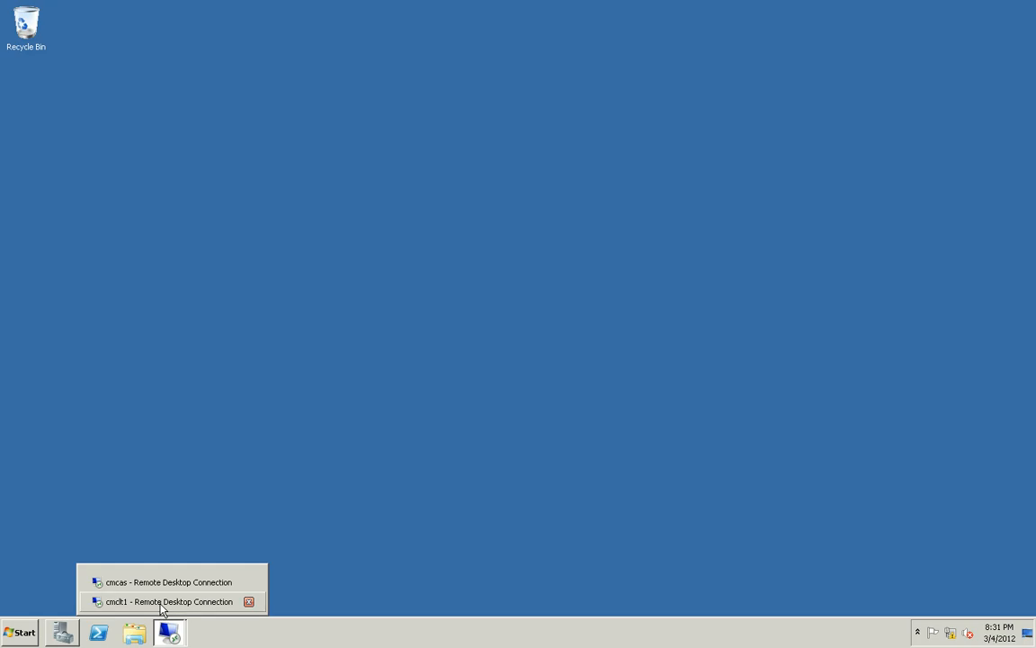
click(162, 601)
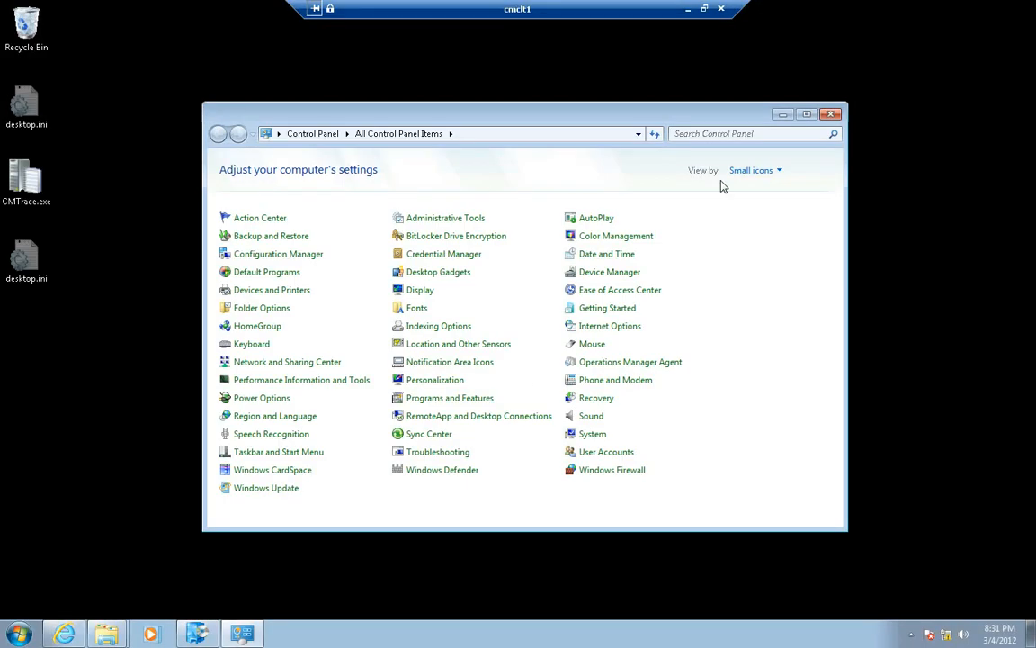
click(781, 116)
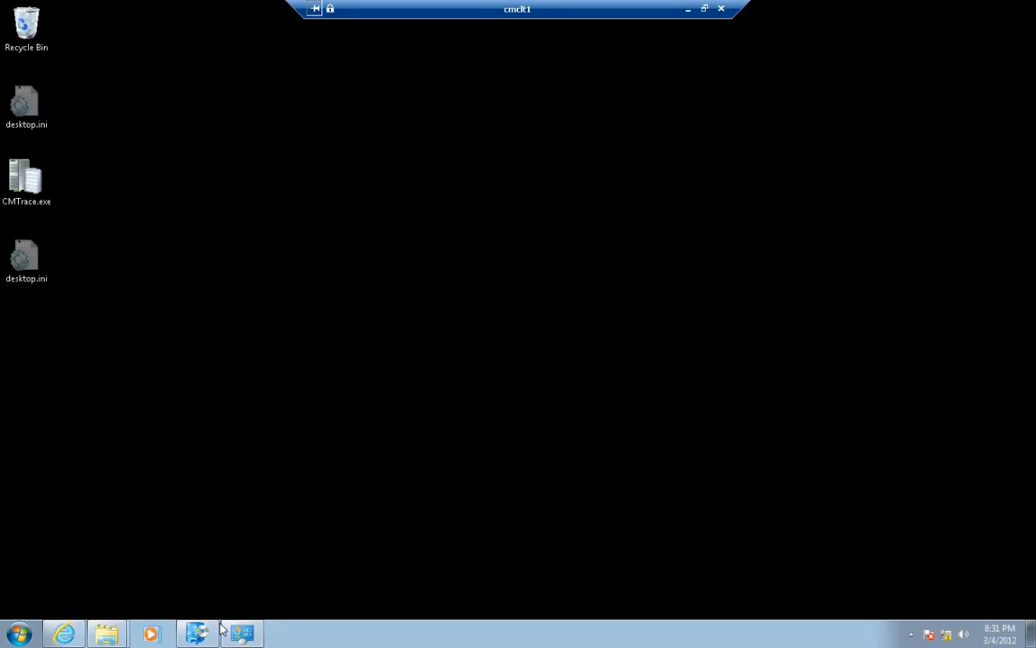
mouse_move(198, 633)
click(222, 595)
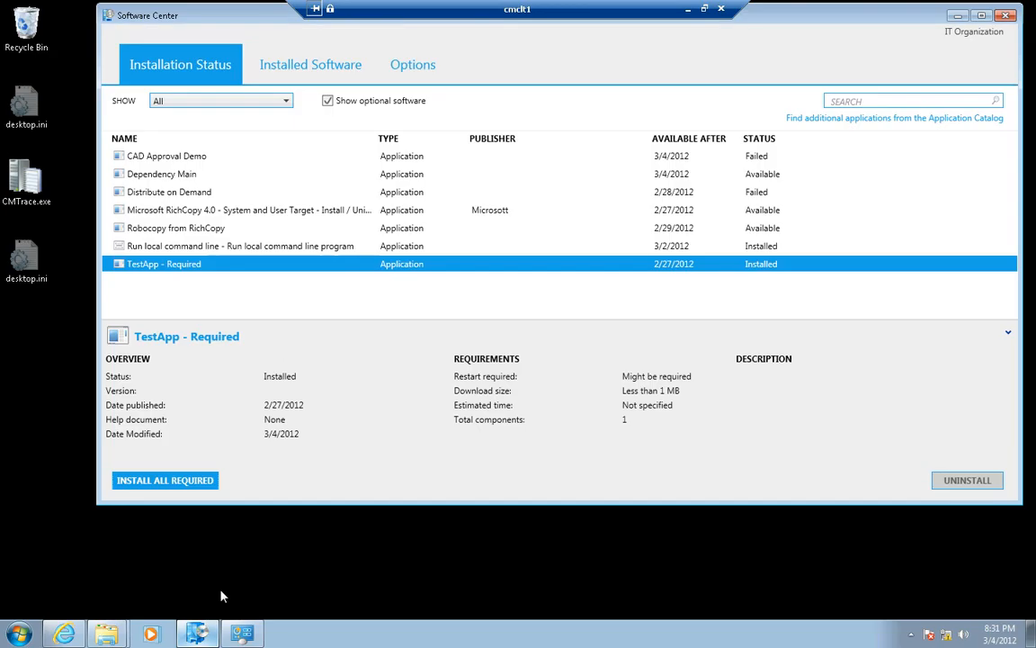
click(180, 210)
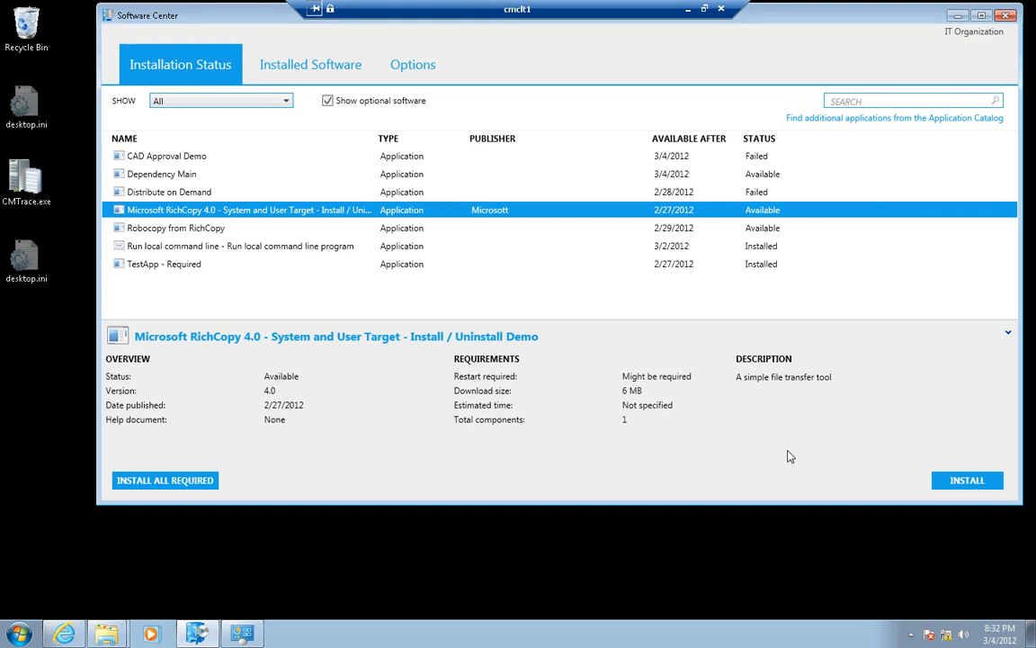
click(960, 482)
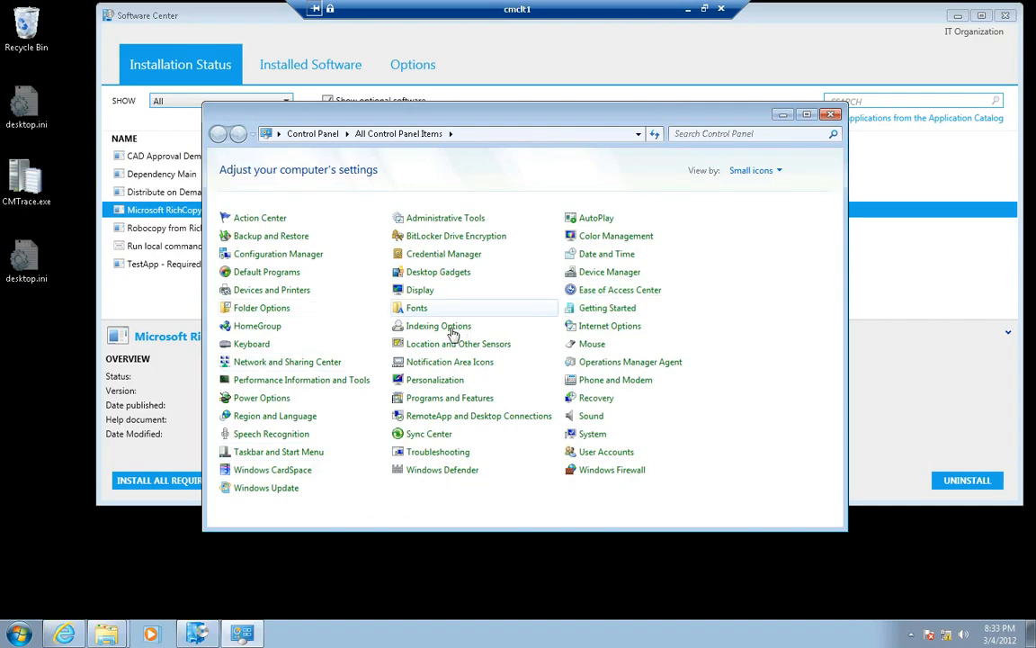
Check the client's installed programs for Microsoft RichCopy 4.0 and return to Software Center
click(443, 399)
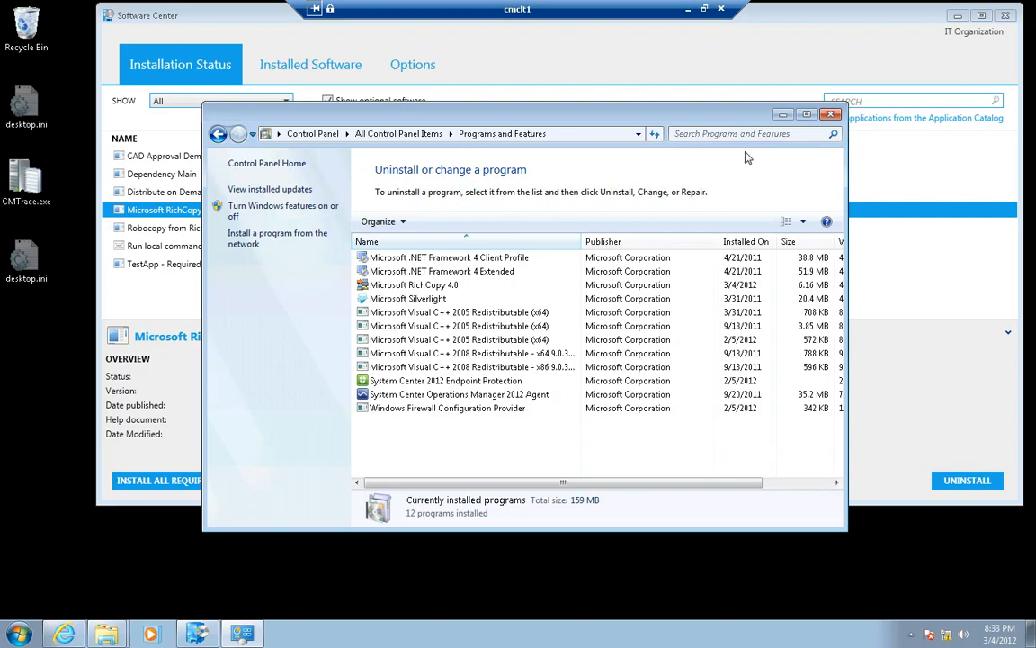
drag(624, 121, 374, 113)
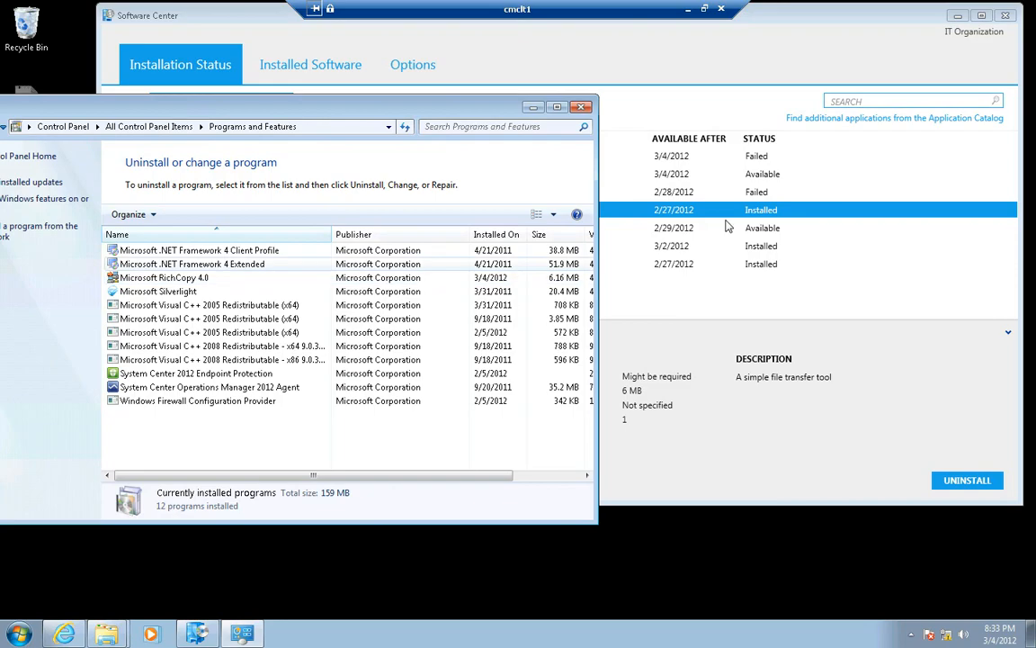
click(731, 219)
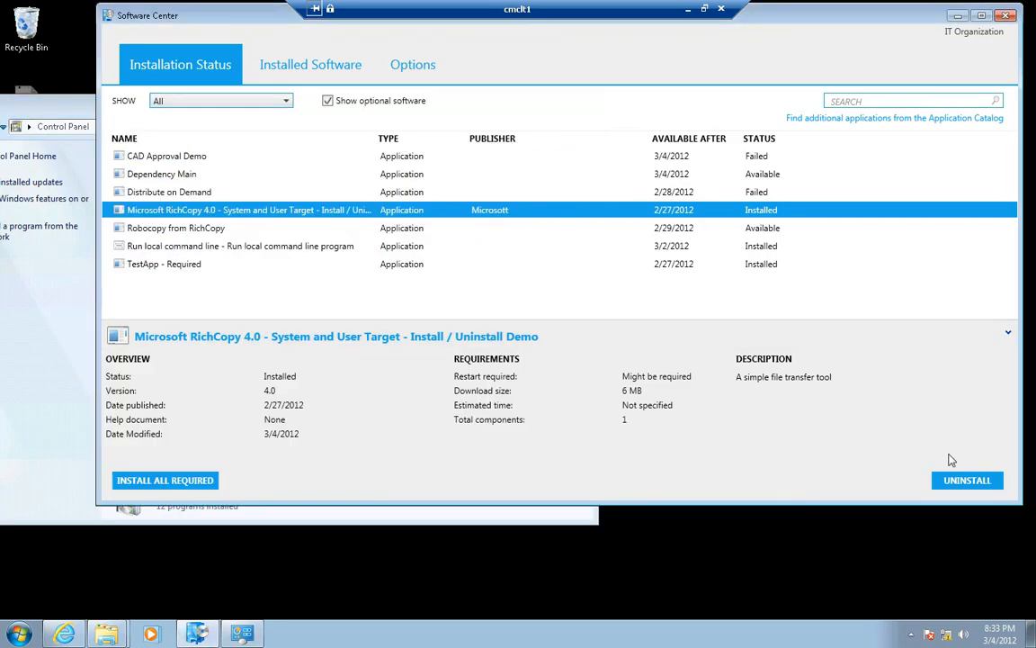
Uninstall Microsoft RichCopy 4.0 from Software Center and close the installed programs window
click(968, 482)
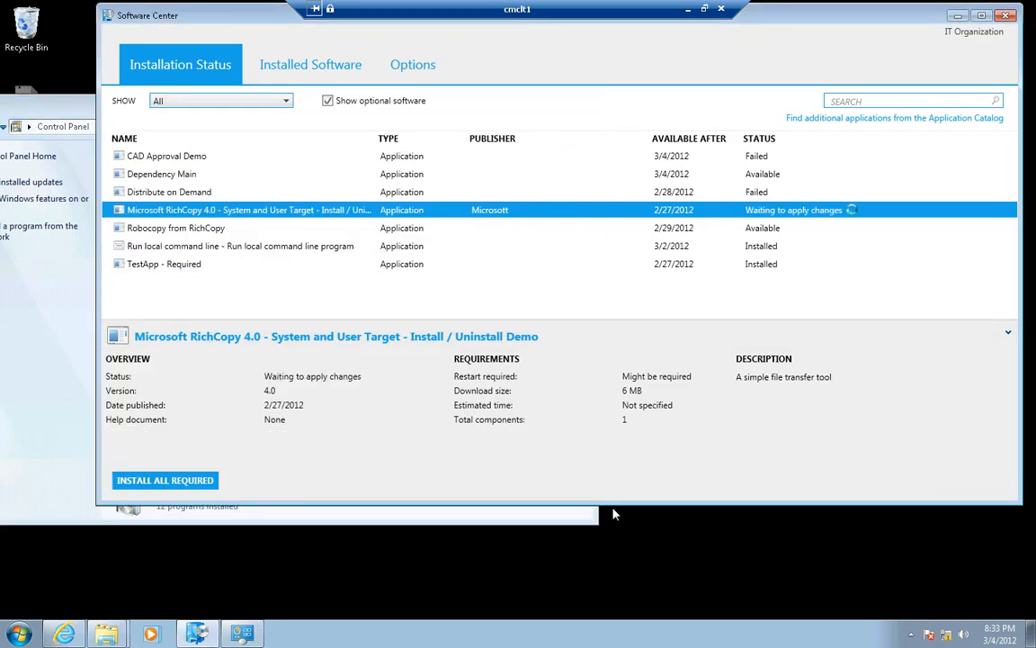
click(508, 514)
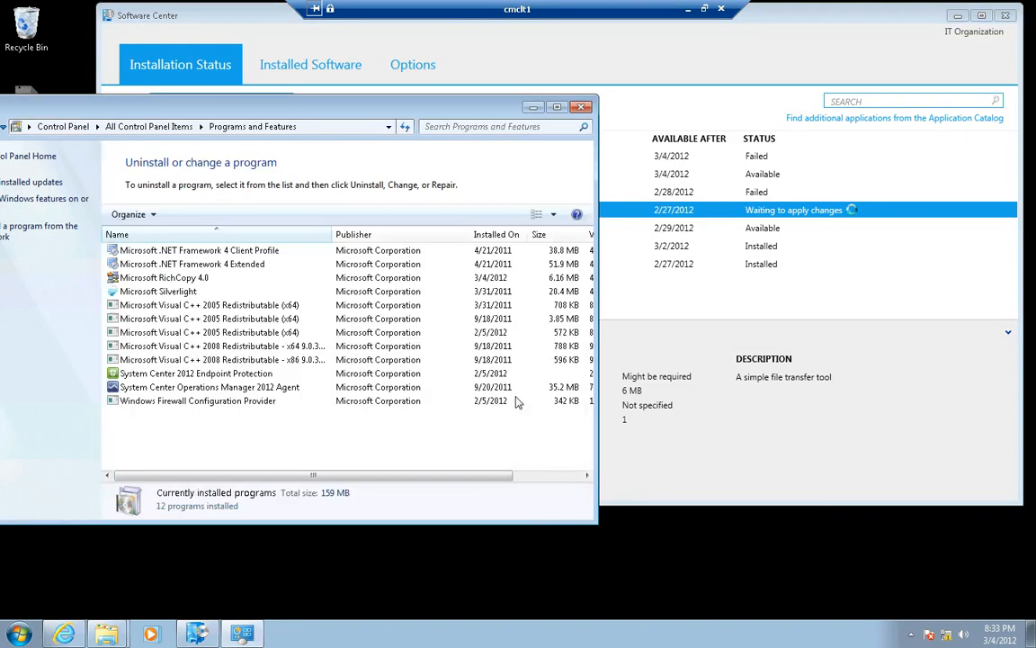
click(581, 107)
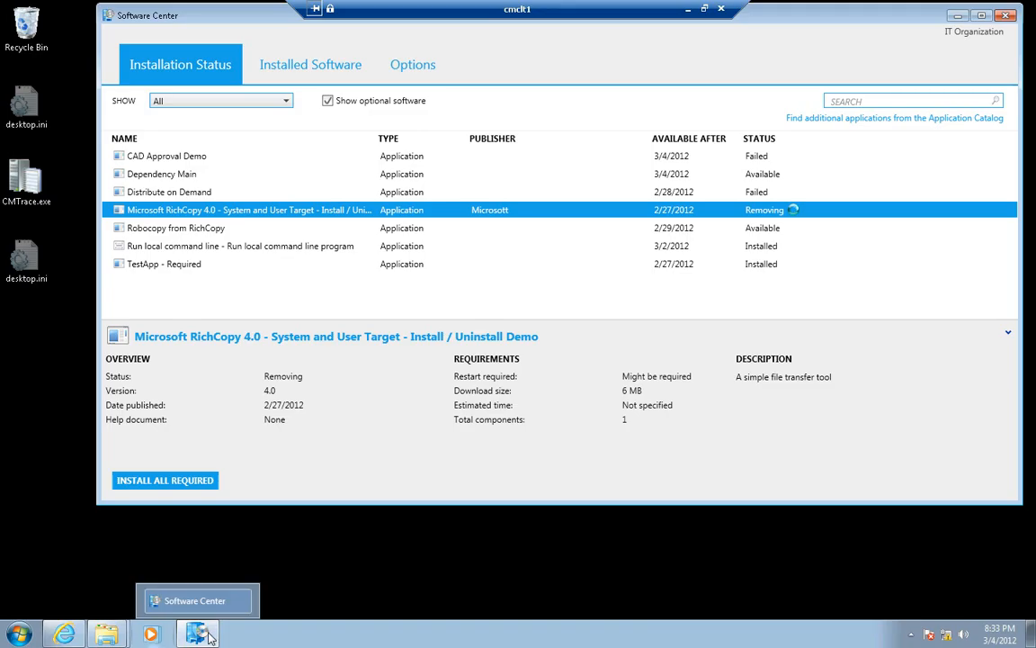
Reopen the client's Programs and Features list to check whether RichCopy is still installed, and close it
click(20, 635)
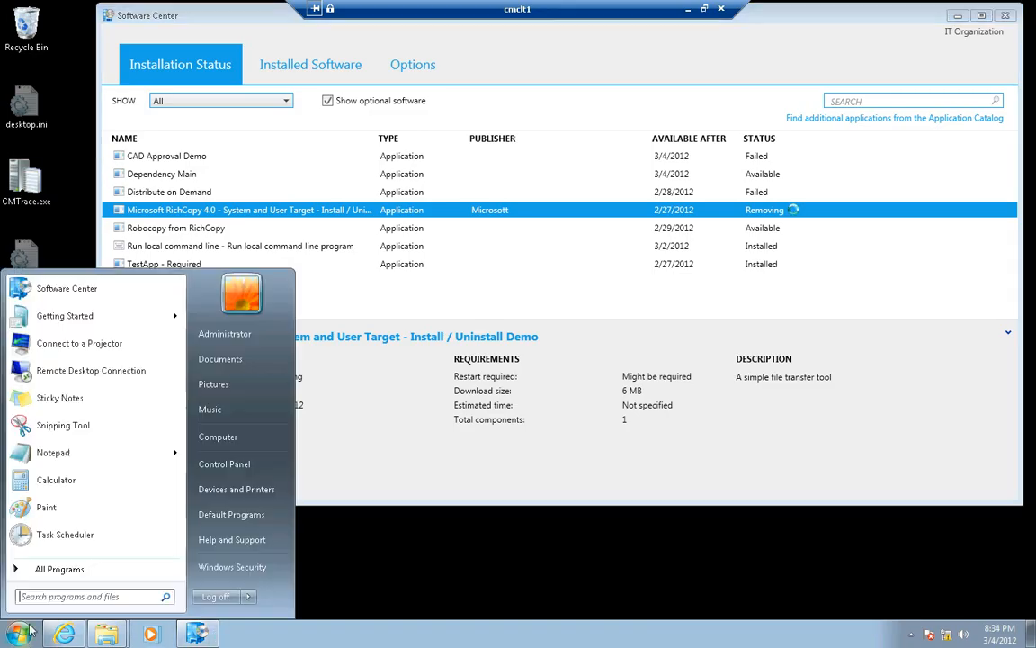
click(228, 465)
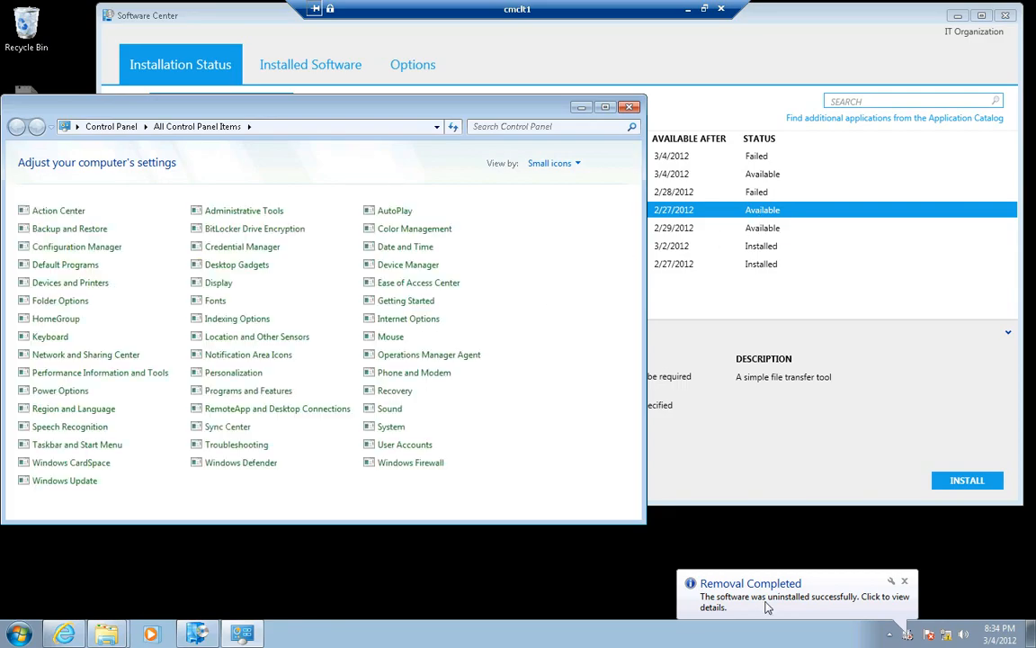
click(225, 394)
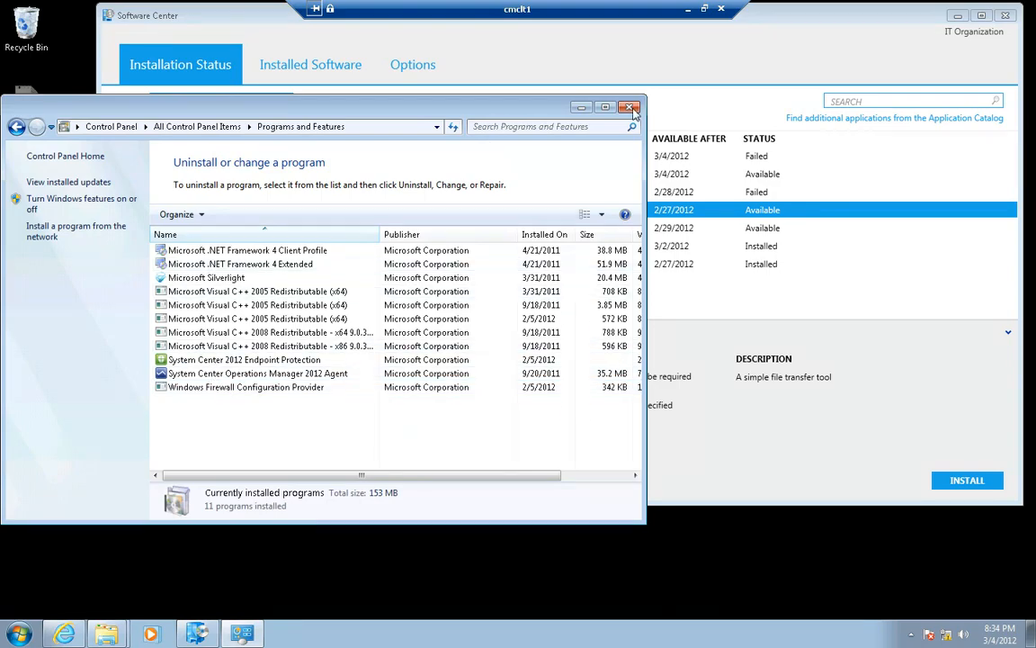
click(630, 107)
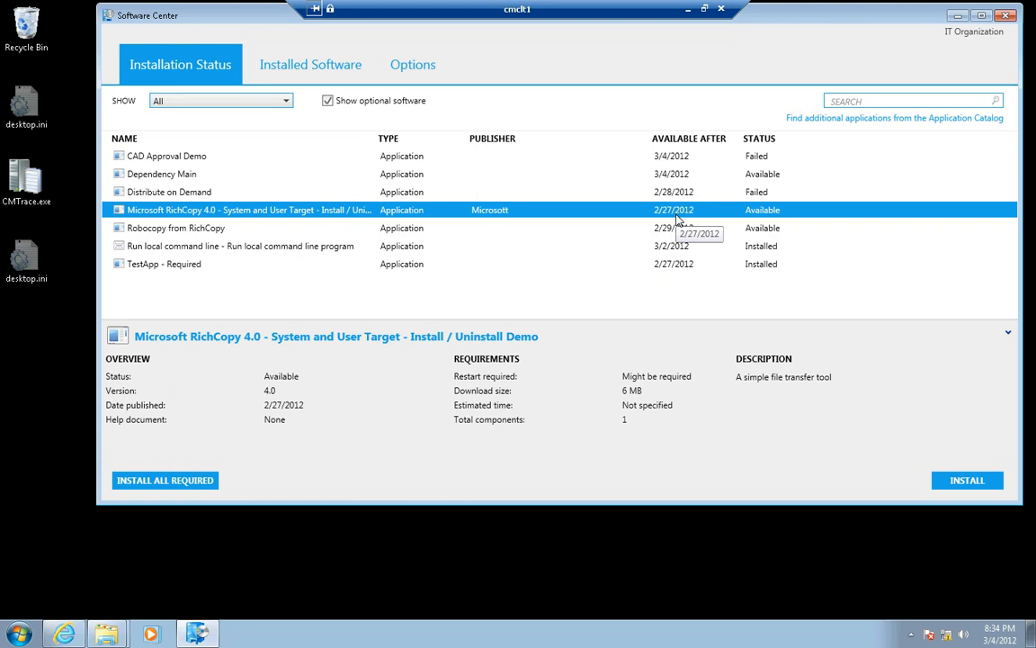
Examine the Microsoft RichCopy 4.0 entry in the Application Catalog website and minimize the browser
click(64, 634)
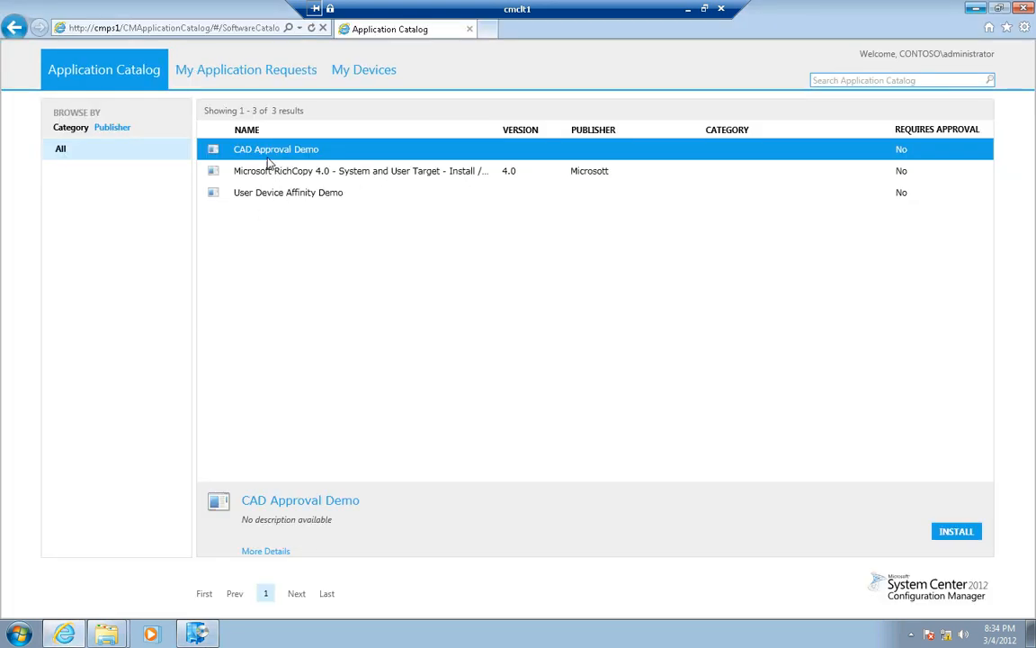
click(512, 178)
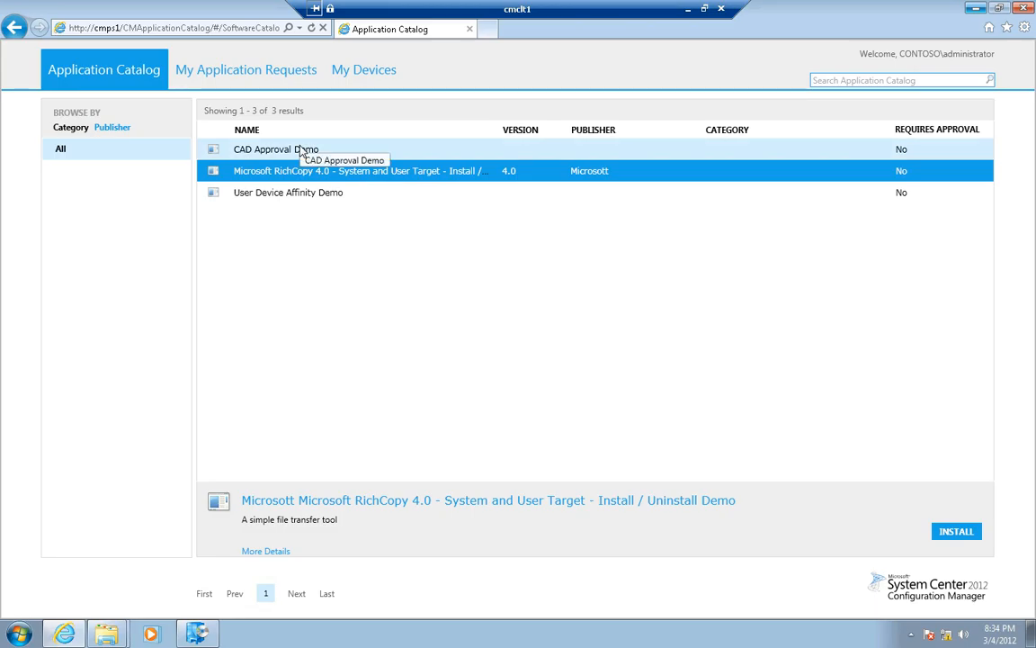
click(975, 8)
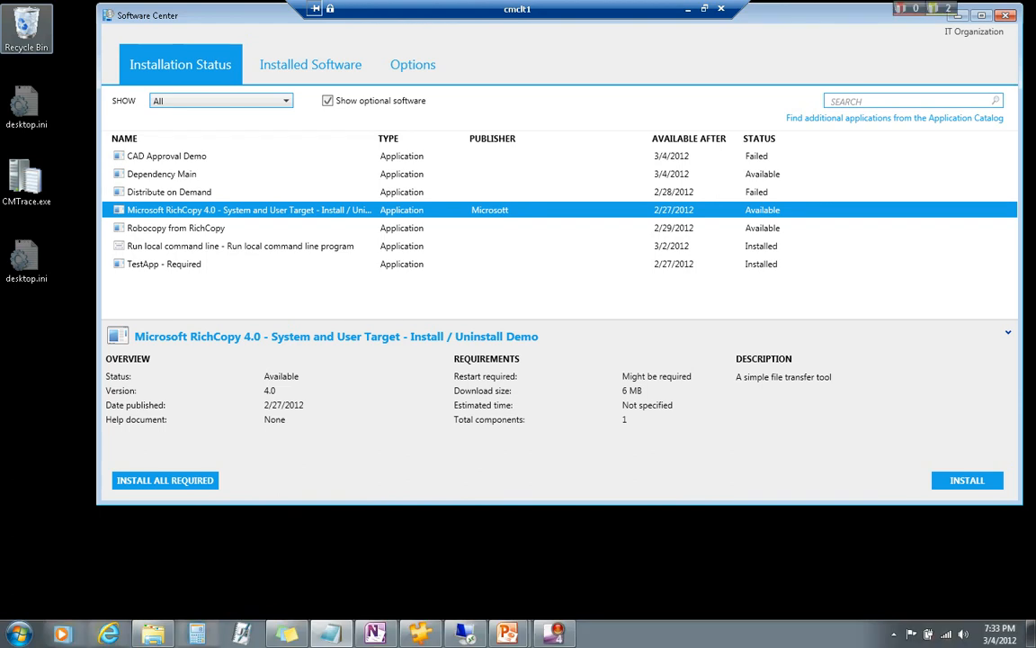
Switch from the cmclt1 client session to the Configuration Manager console on the cmcas remote session
click(450, 575)
mouse_move(694, 11)
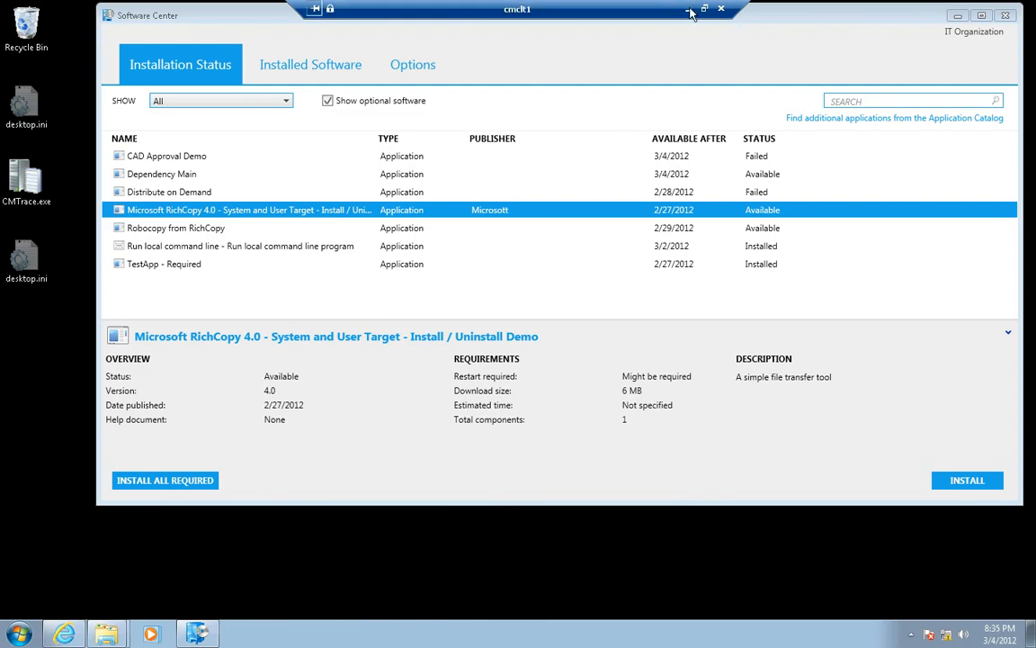
click(689, 10)
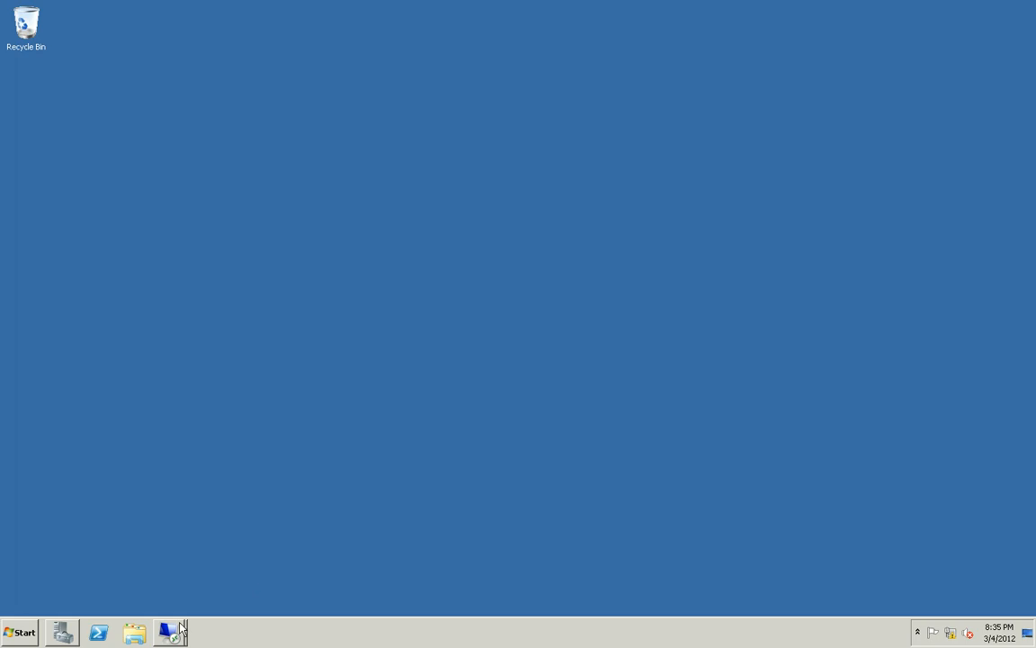
mouse_move(169, 632)
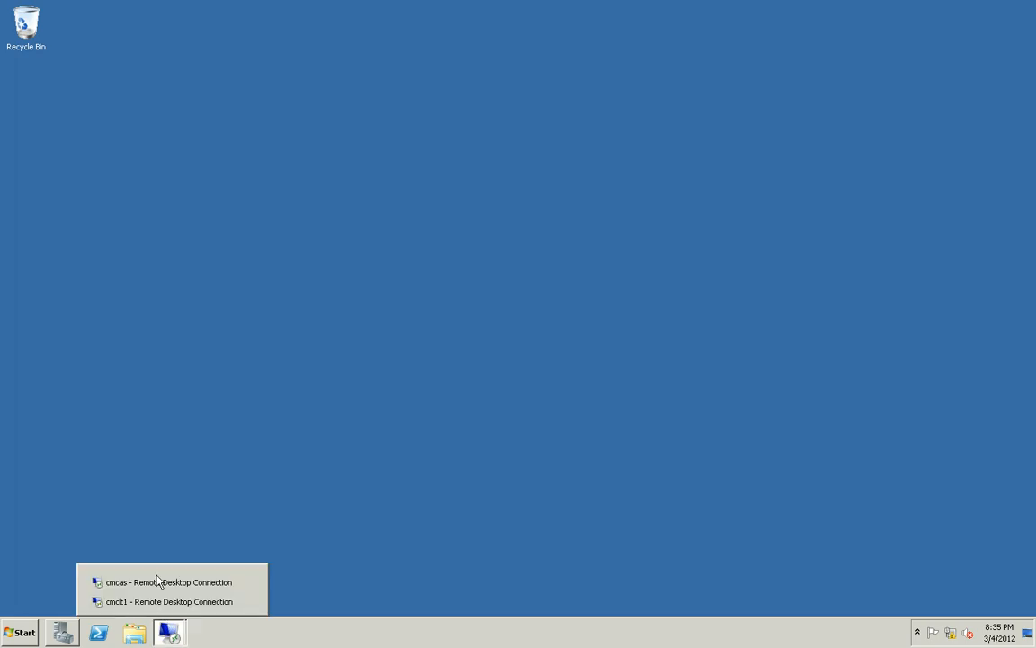
click(156, 583)
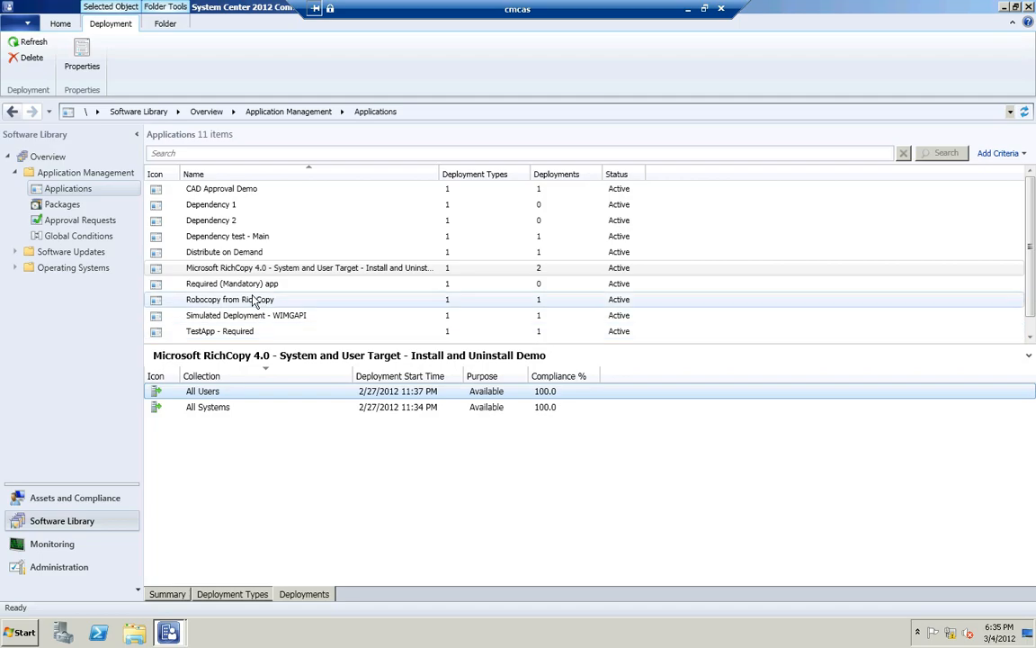
Start a deployment of the Required (Mandatory) app application, targeting the All Systems device collection
click(250, 284)
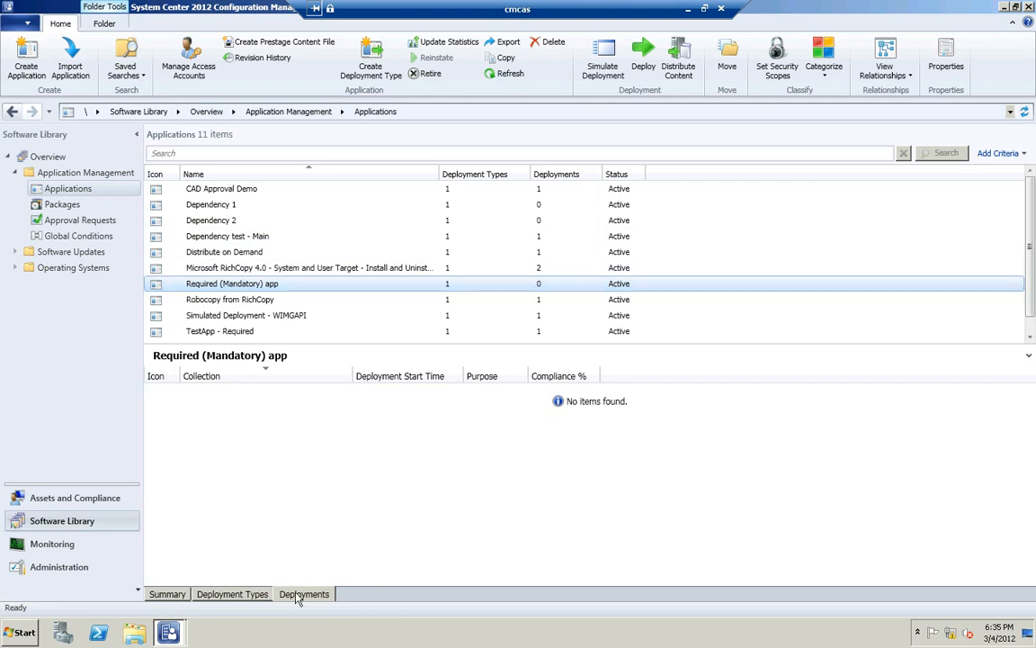
right_click(268, 287)
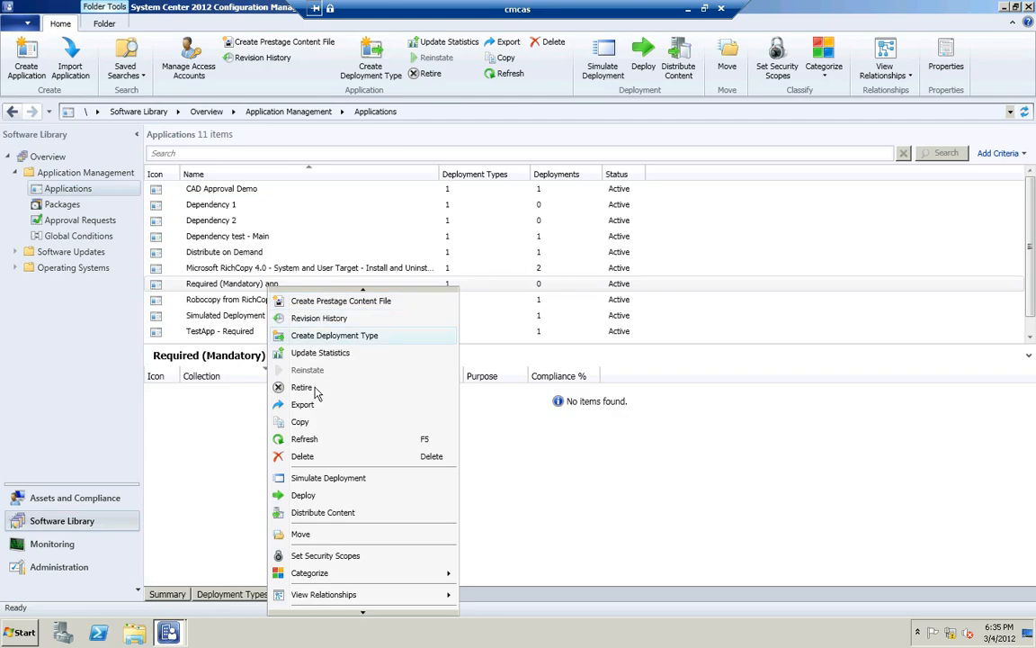
click(306, 495)
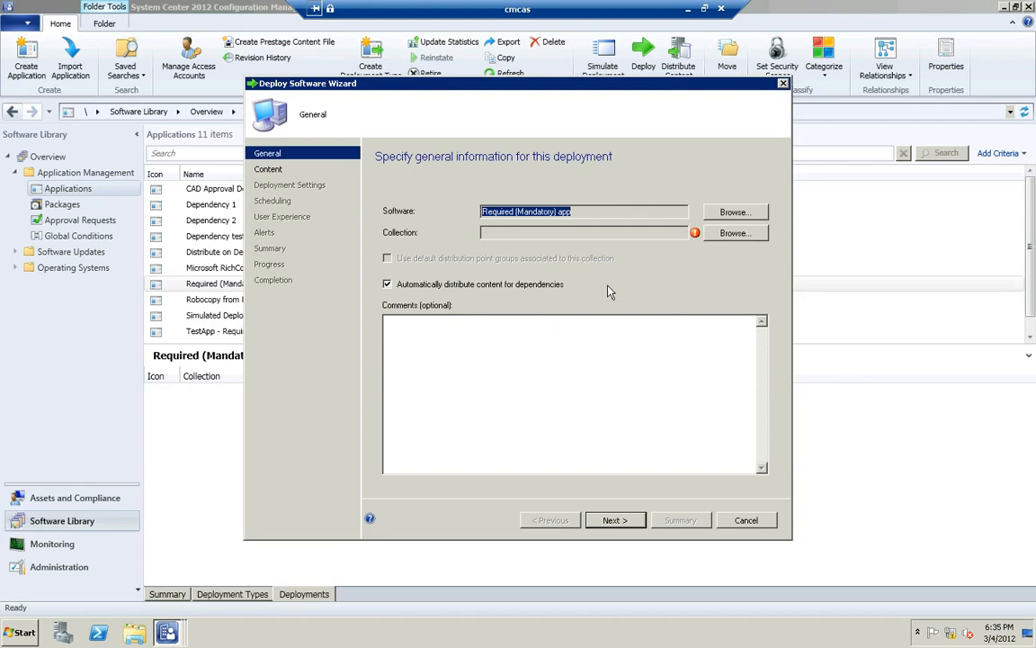
click(736, 233)
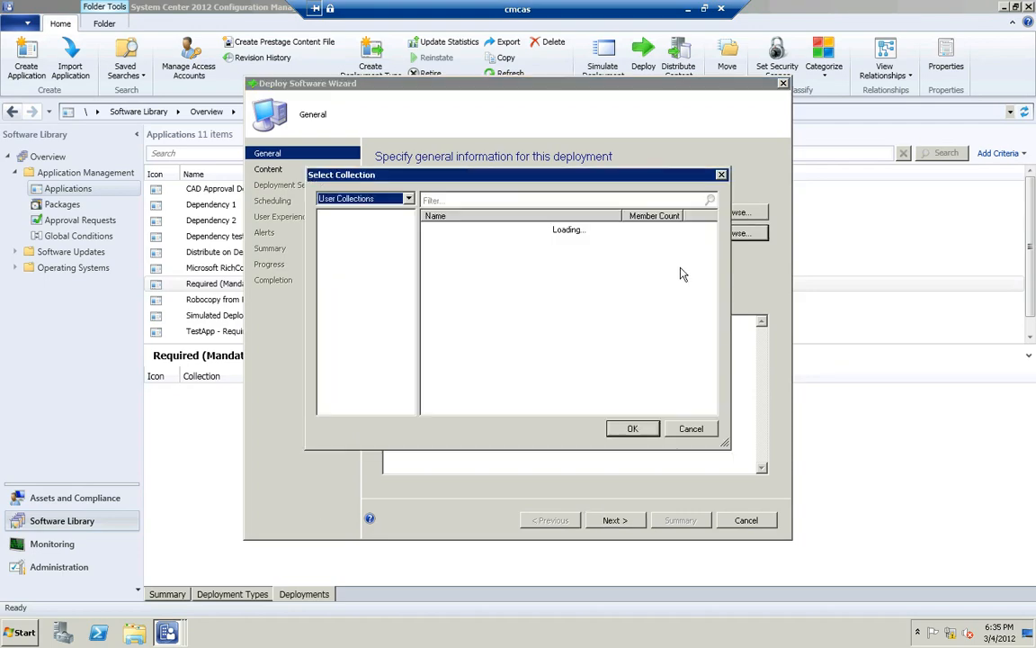
click(405, 199)
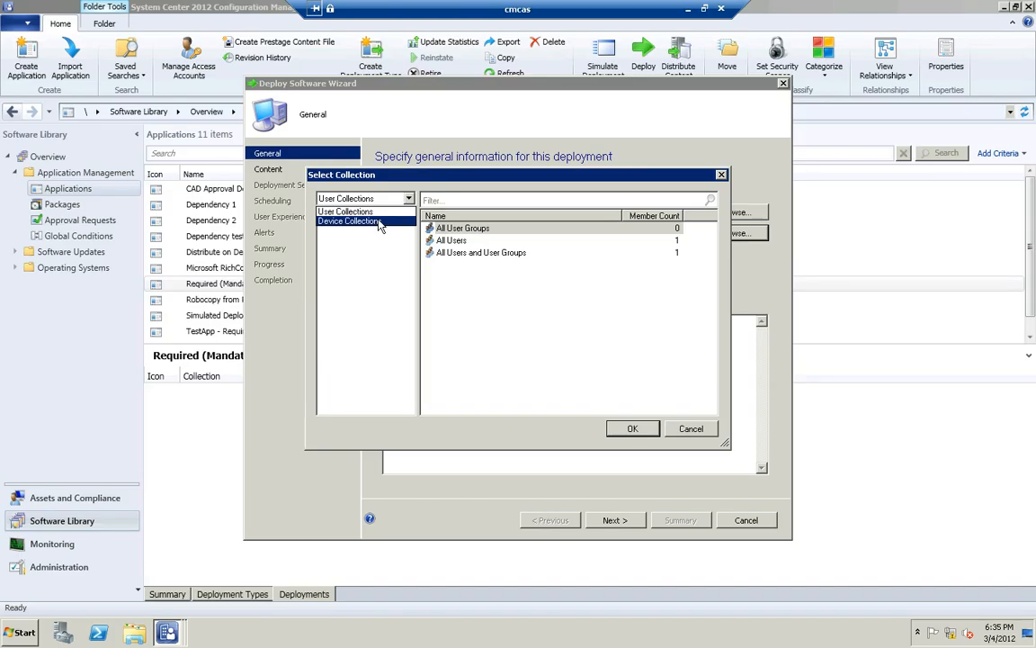
click(378, 221)
click(450, 253)
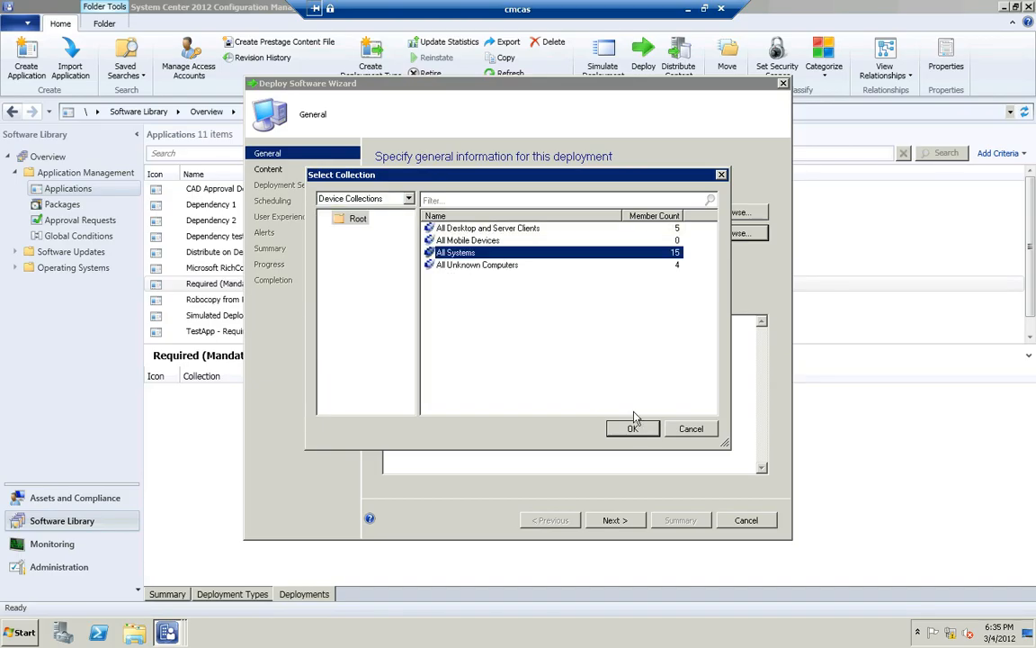
click(633, 428)
click(629, 522)
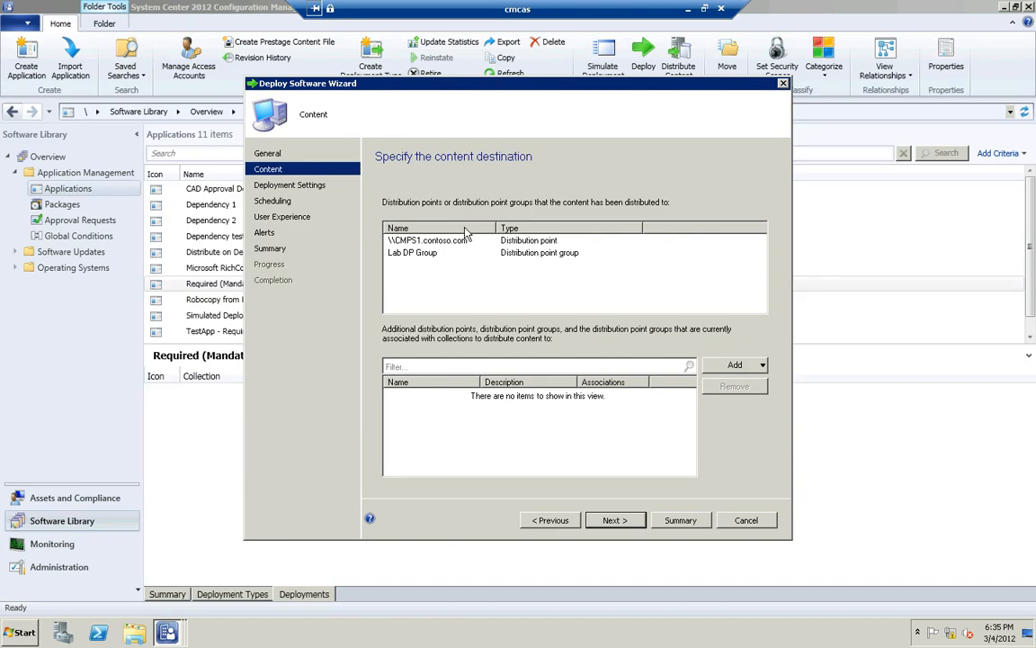
Accept the existing content distribution points and set the deployment's purpose to Required, keeping the Install action
click(609, 521)
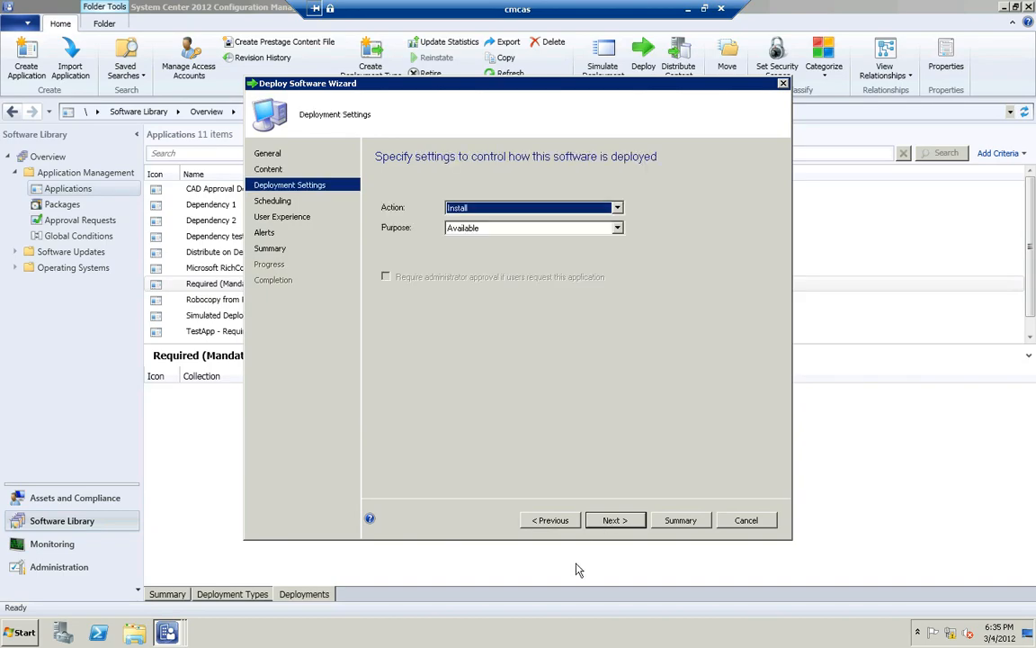
click(478, 230)
click(477, 254)
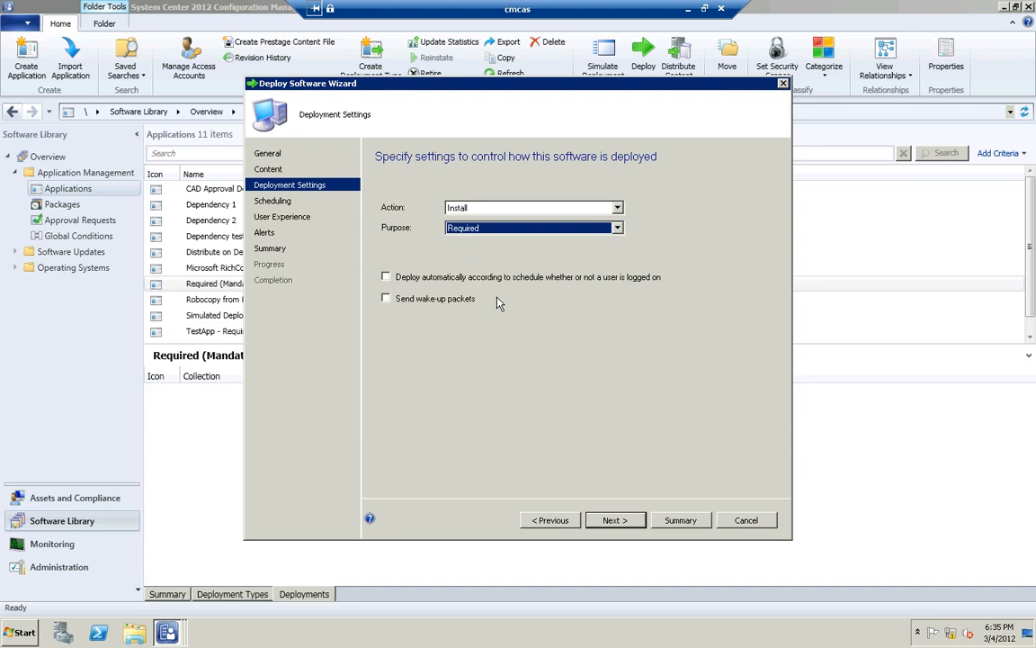
Complete the deployment with the default scheduling, user experience and alert settings, and close the wizard
click(620, 524)
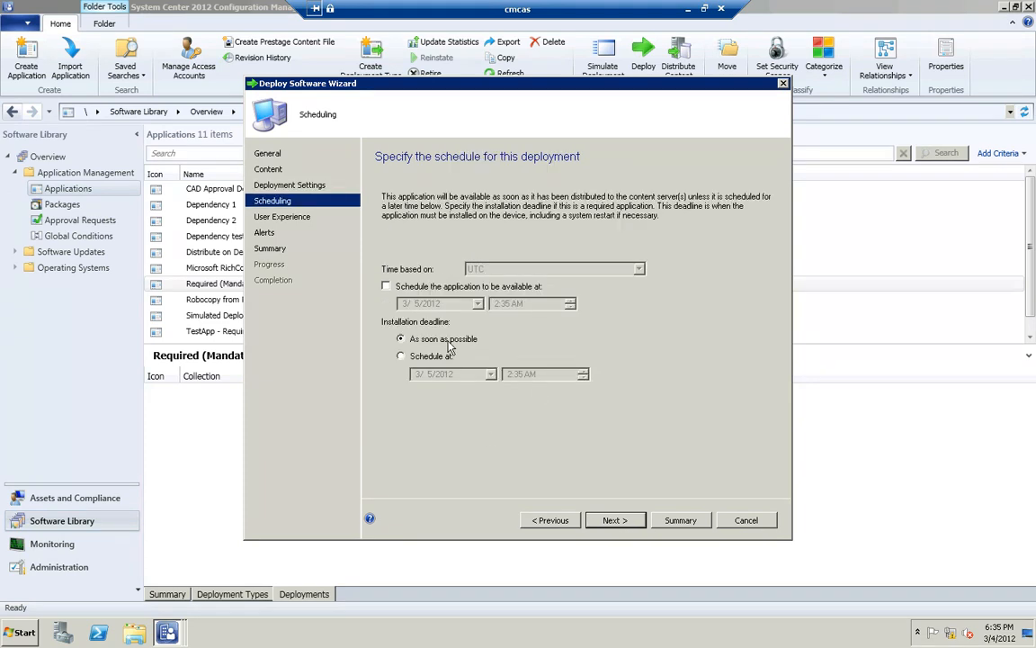
click(642, 525)
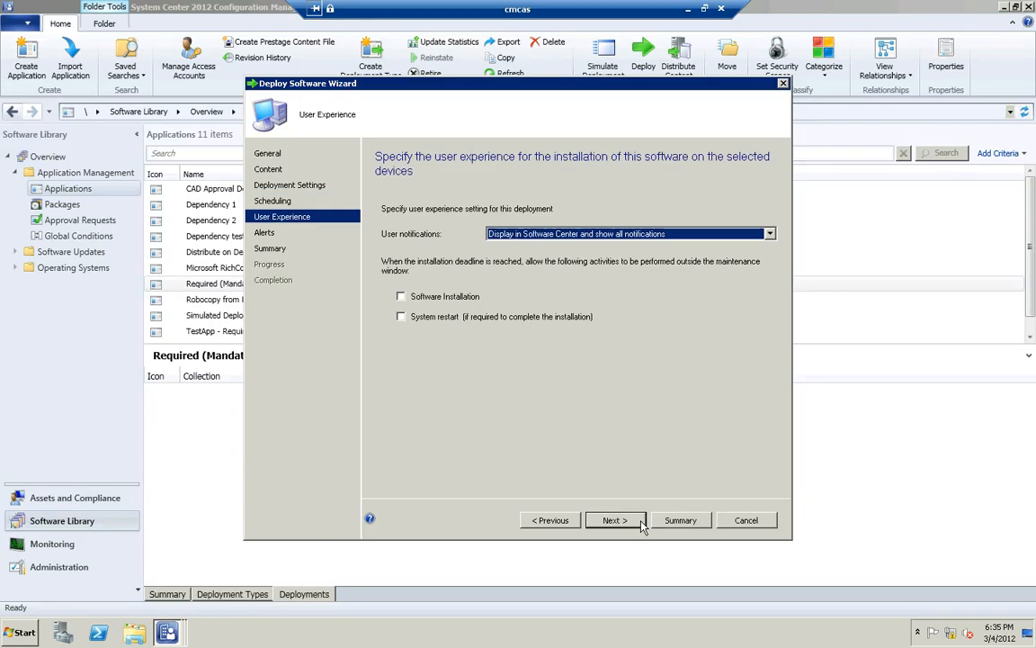
click(615, 520)
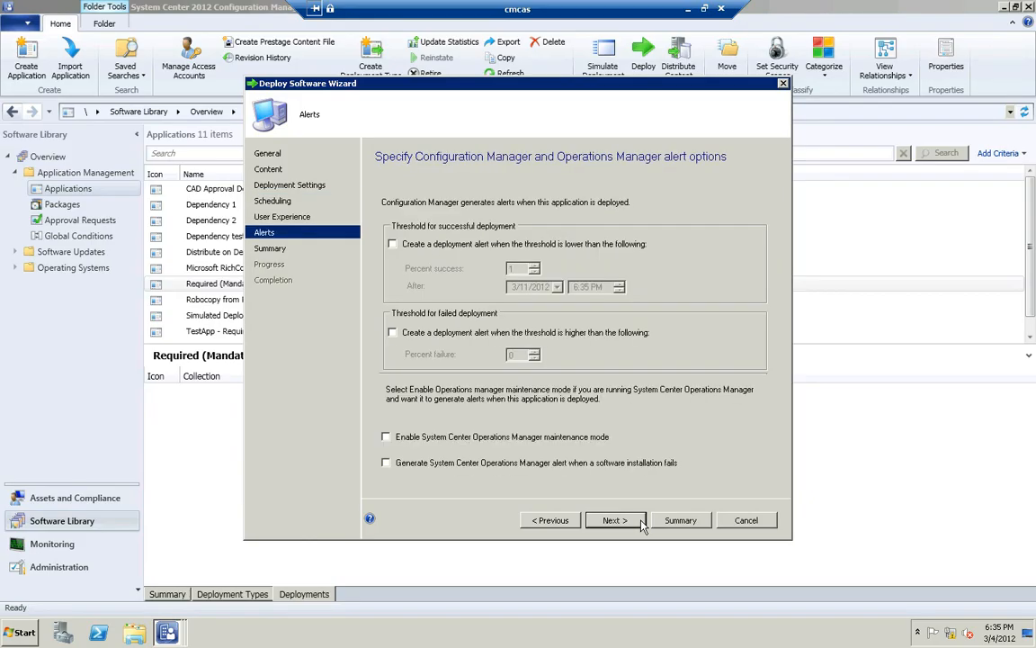
click(615, 520)
click(641, 522)
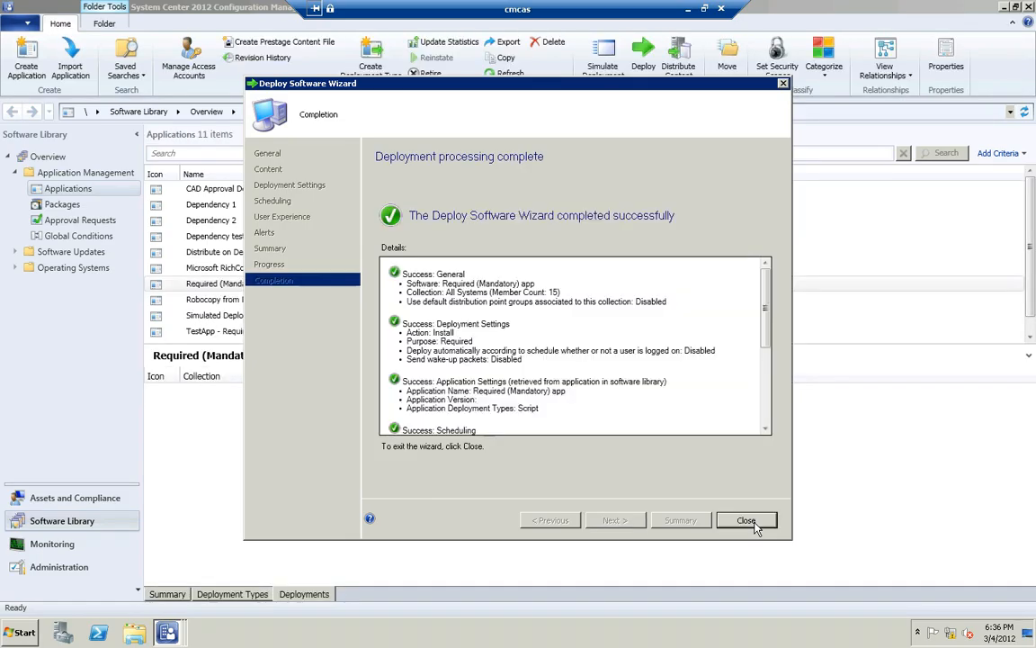
click(745, 521)
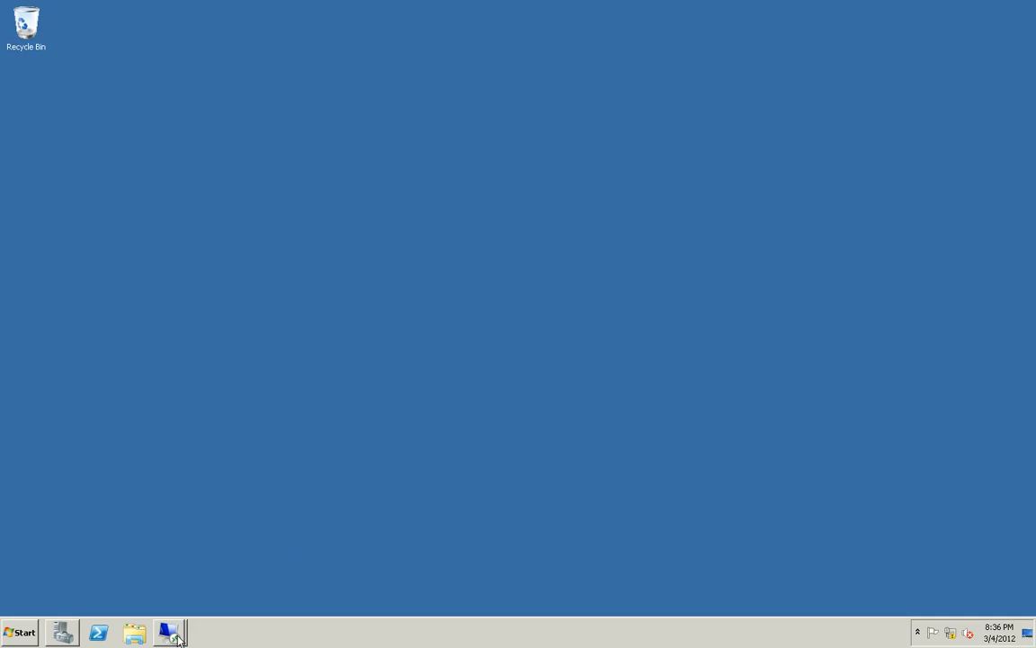
Switch to the cmclt1 client session and open the Configuration Manager client properties from Control Panel
mouse_move(161, 635)
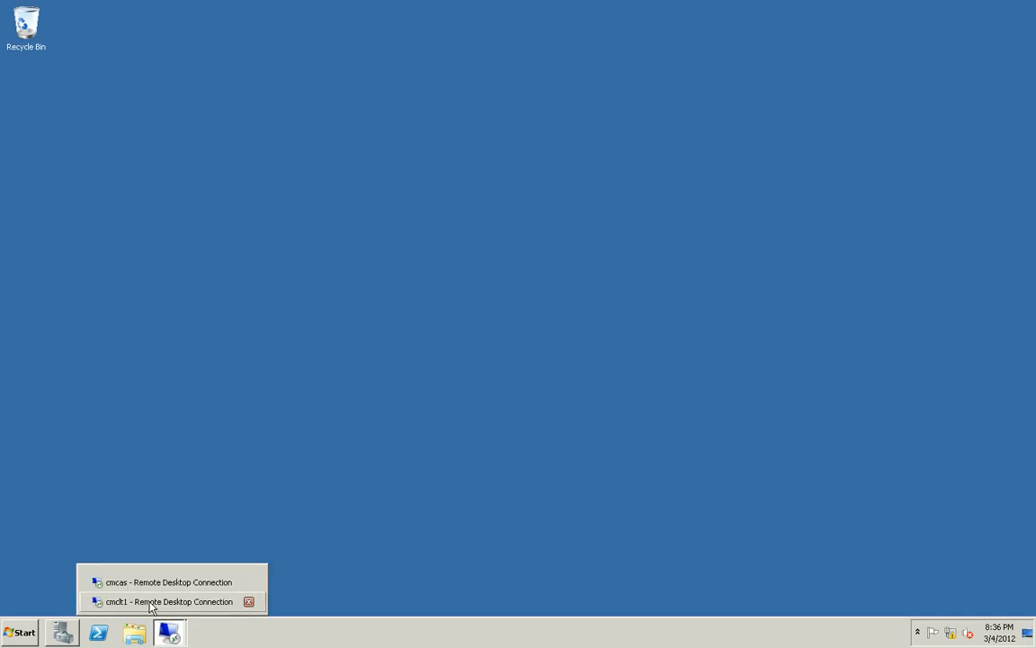
click(151, 602)
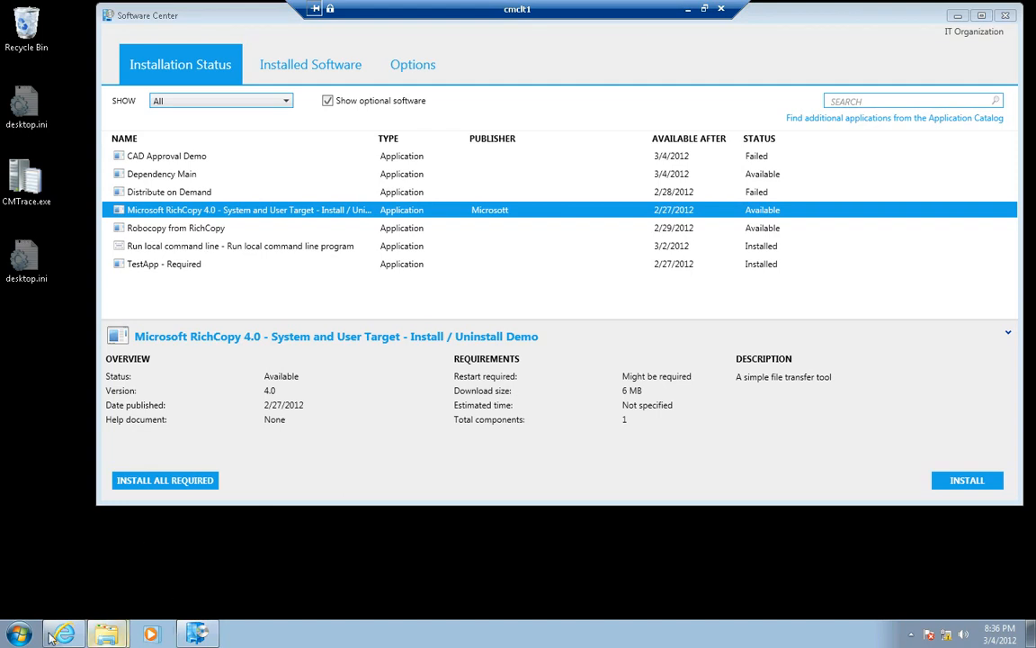
click(20, 635)
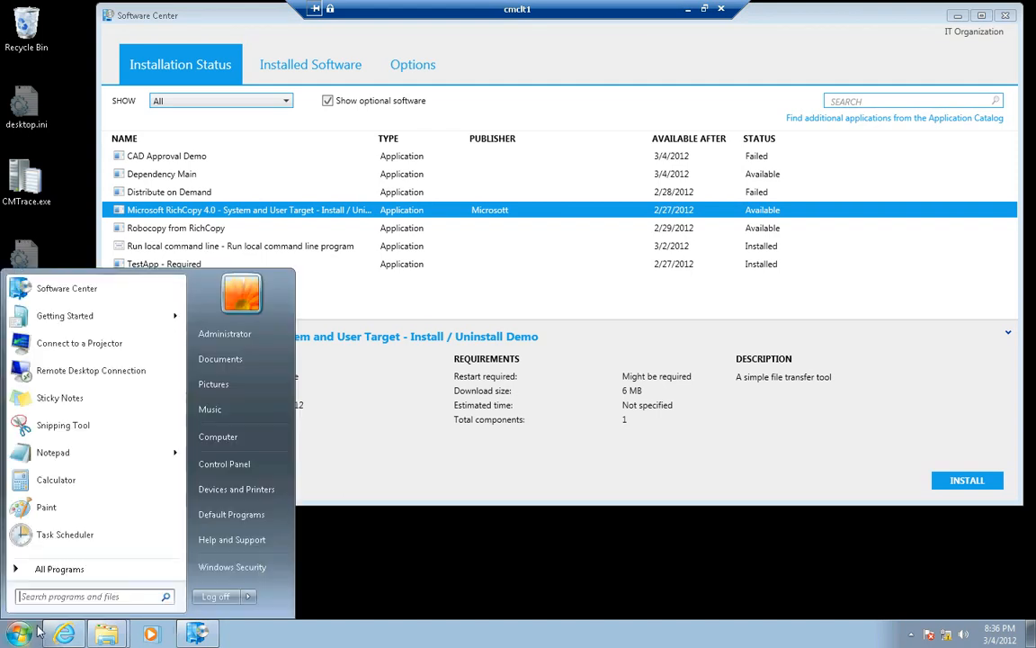
click(229, 464)
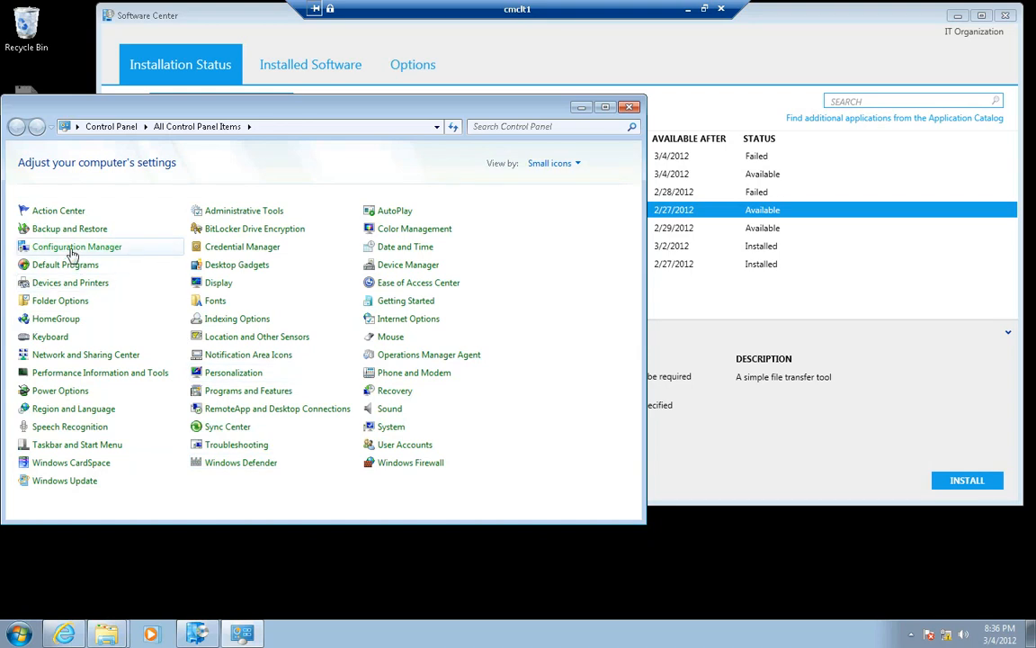
click(72, 255)
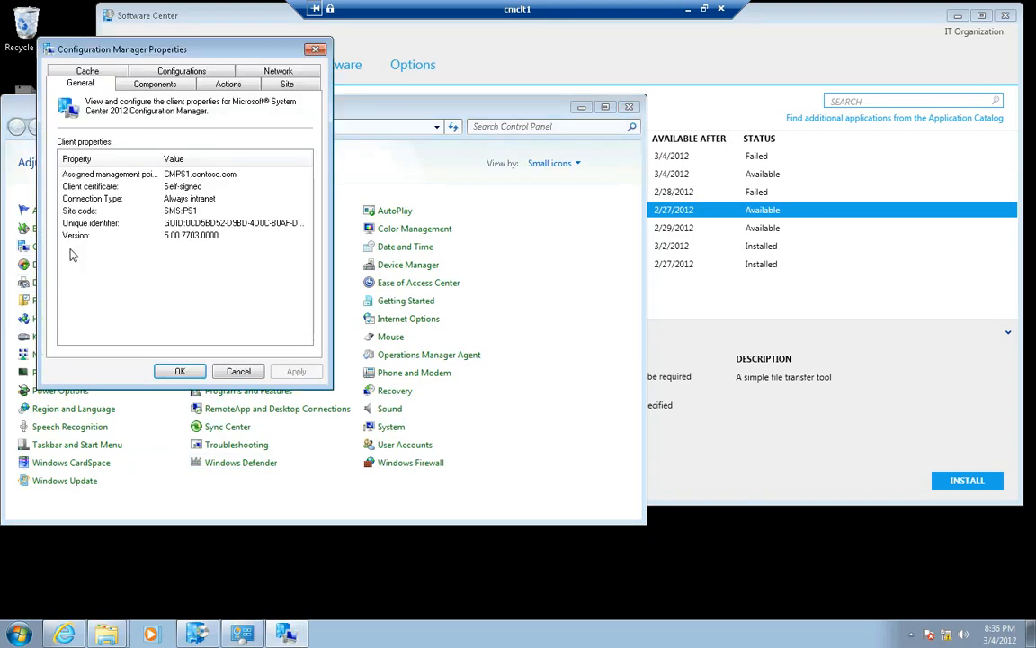
Run the Machine Policy Retrieval & Evaluation Cycle on the client, and minimize Control Panel
click(212, 82)
click(141, 213)
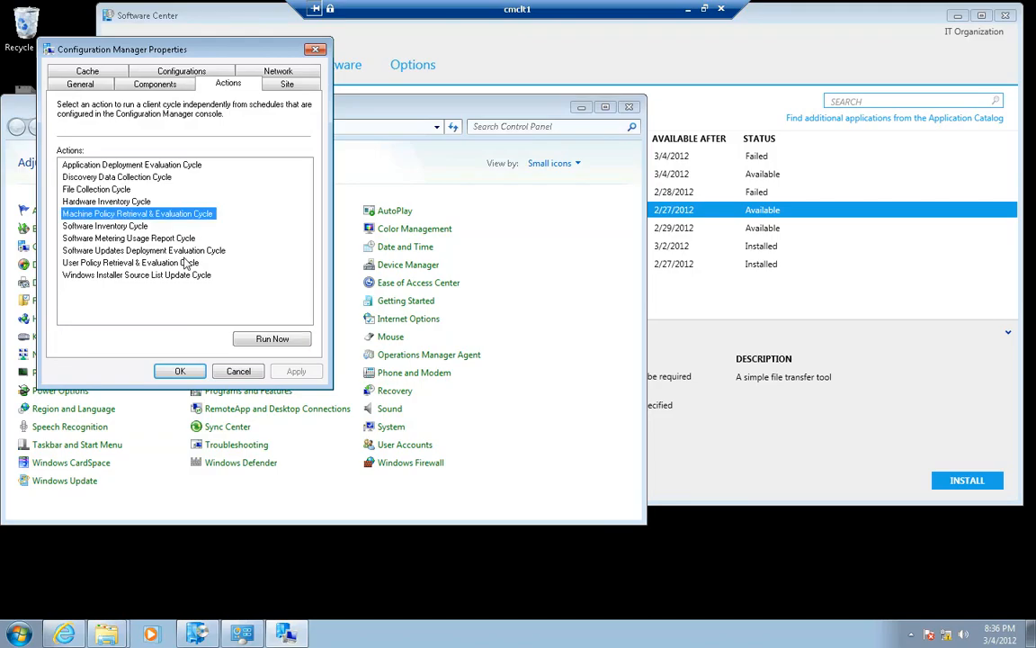
click(271, 338)
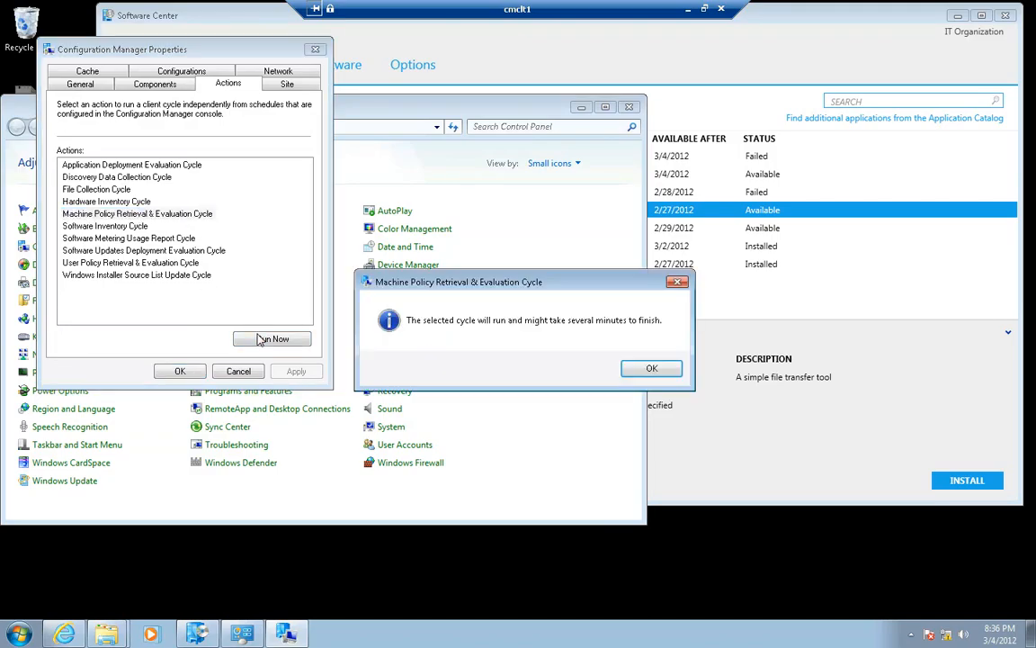
click(635, 369)
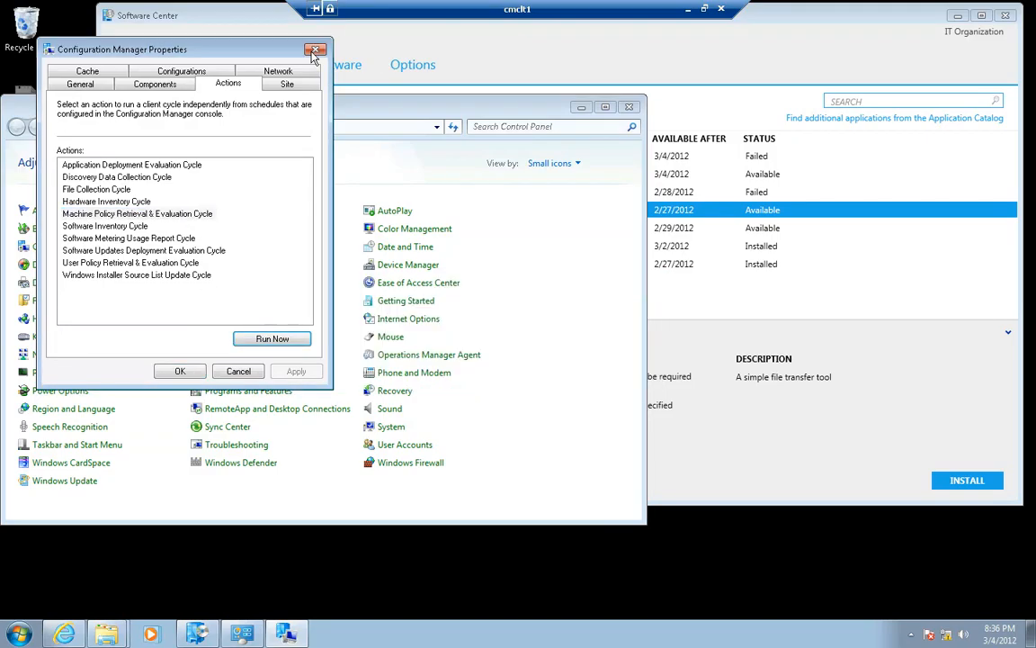
click(582, 108)
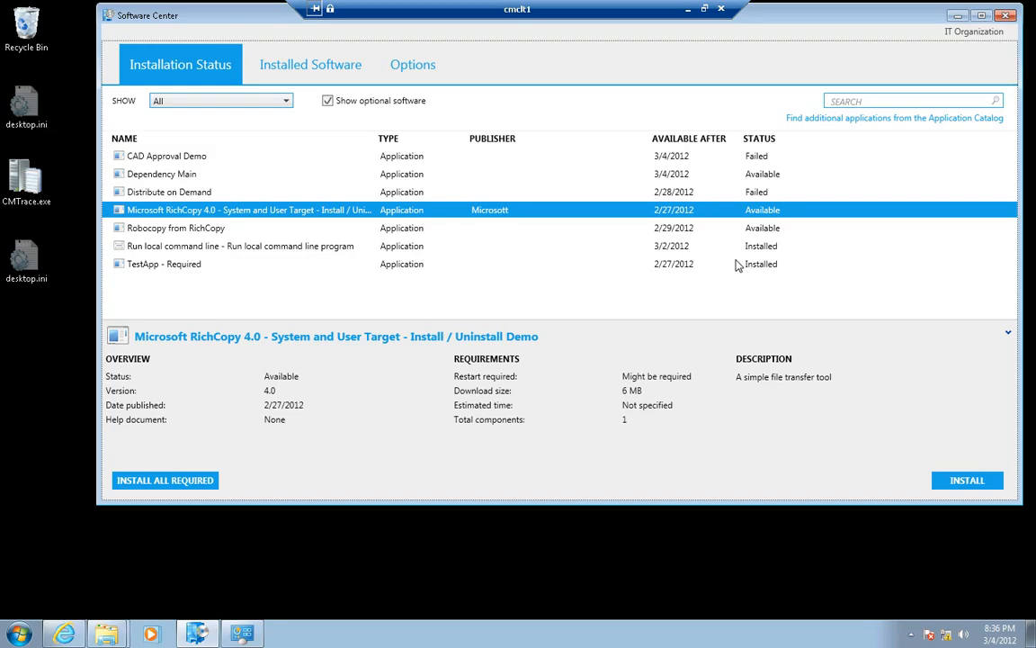
Select TestApp - Required in Software Center and refresh the list to look for the newly deployed application
click(197, 270)
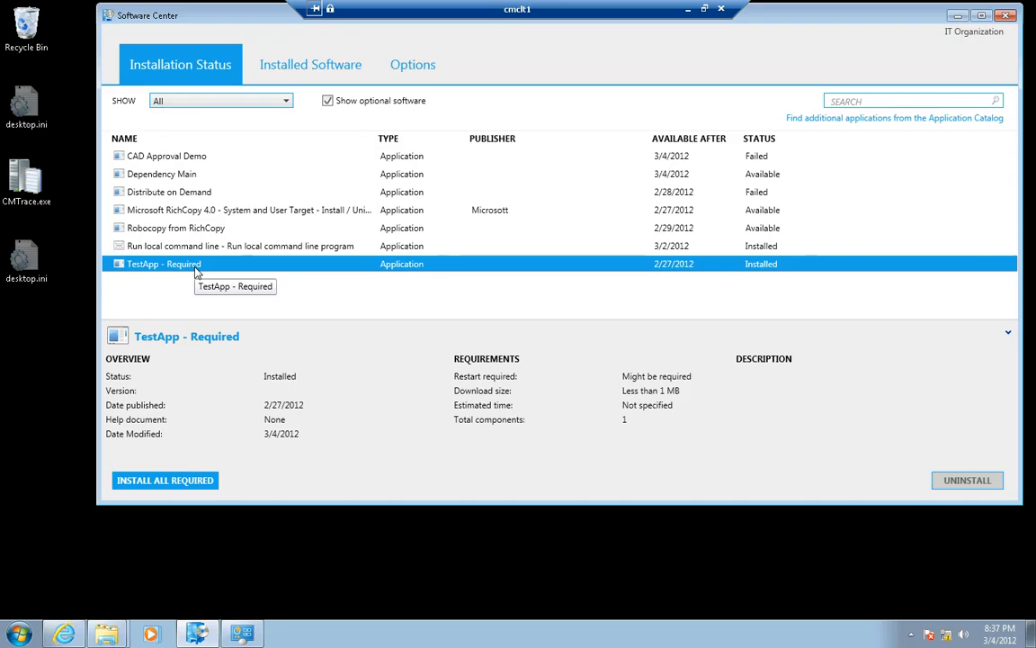
key(F5)
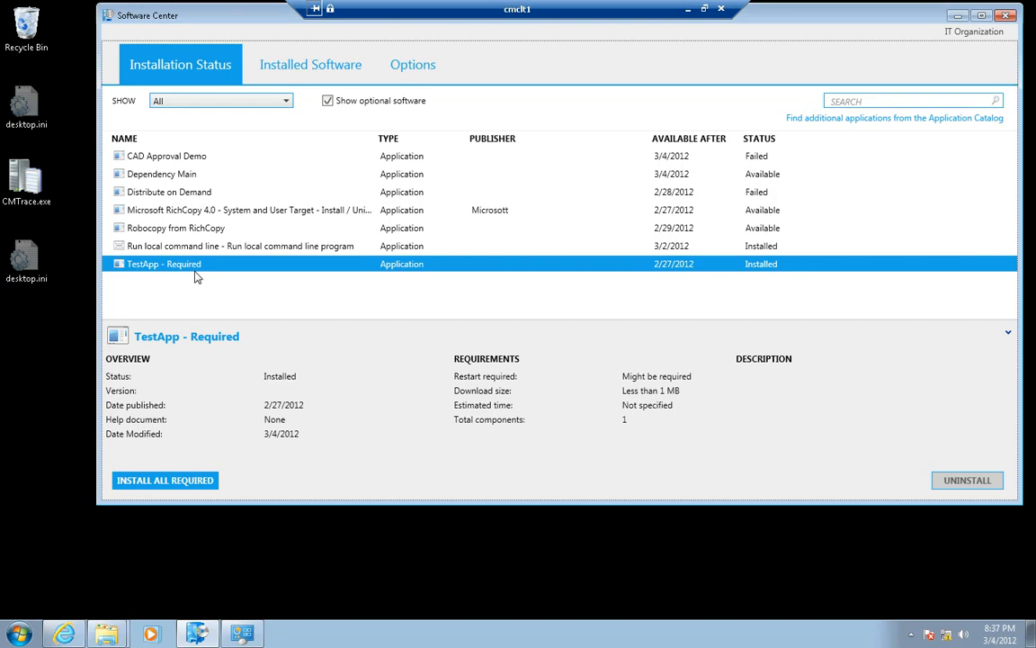
key(F5)
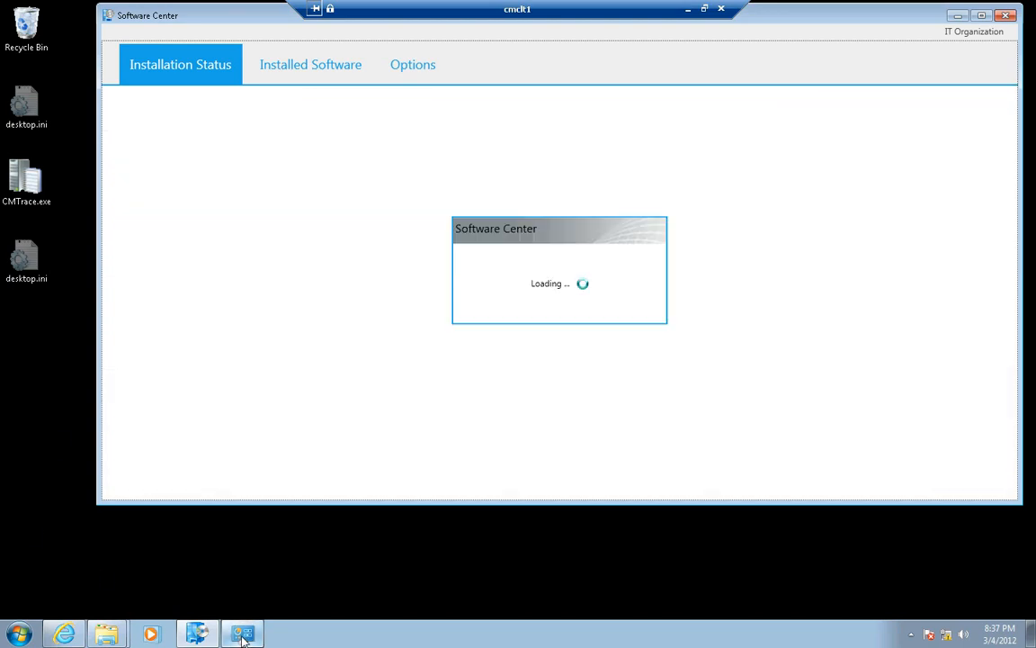
Reopen the Configuration Manager client properties, run the Machine Policy Retrieval & Evaluation Cycle again, and close the properties
click(242, 636)
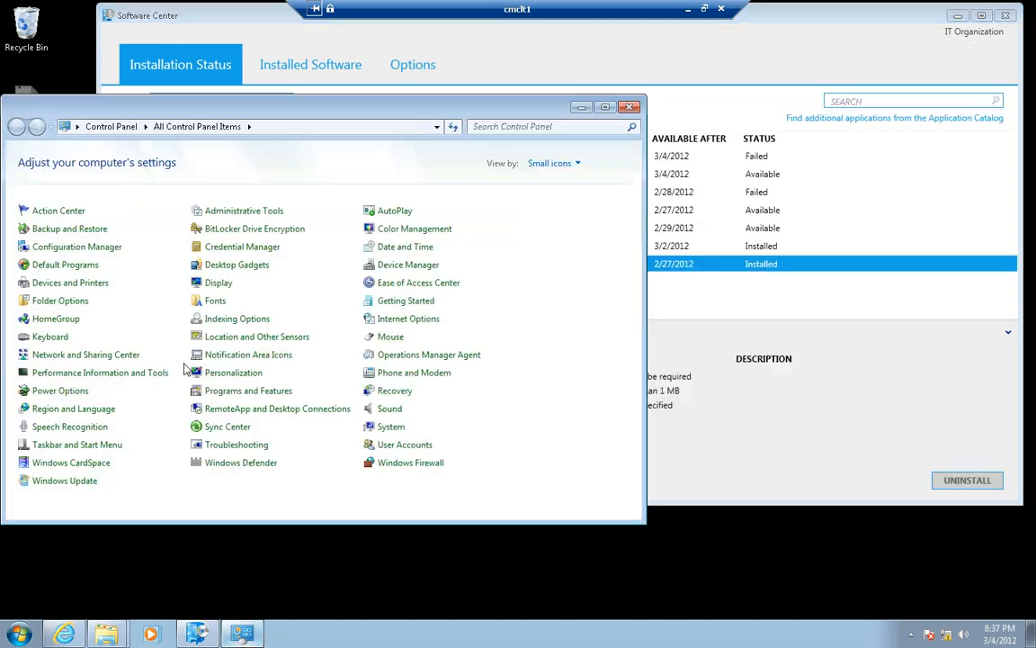
click(86, 251)
click(246, 101)
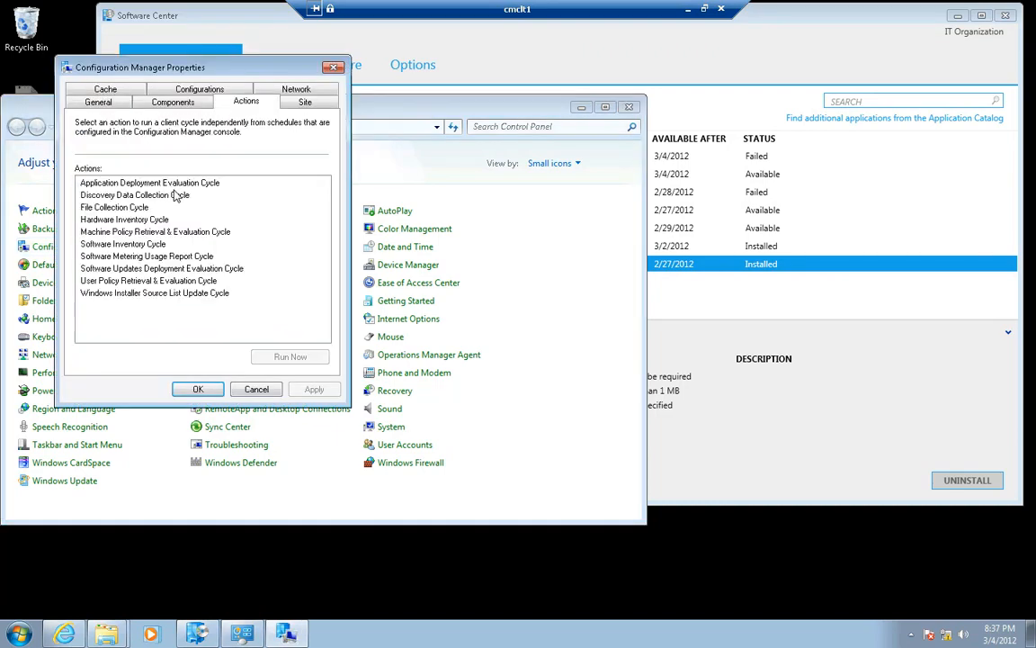
click(141, 232)
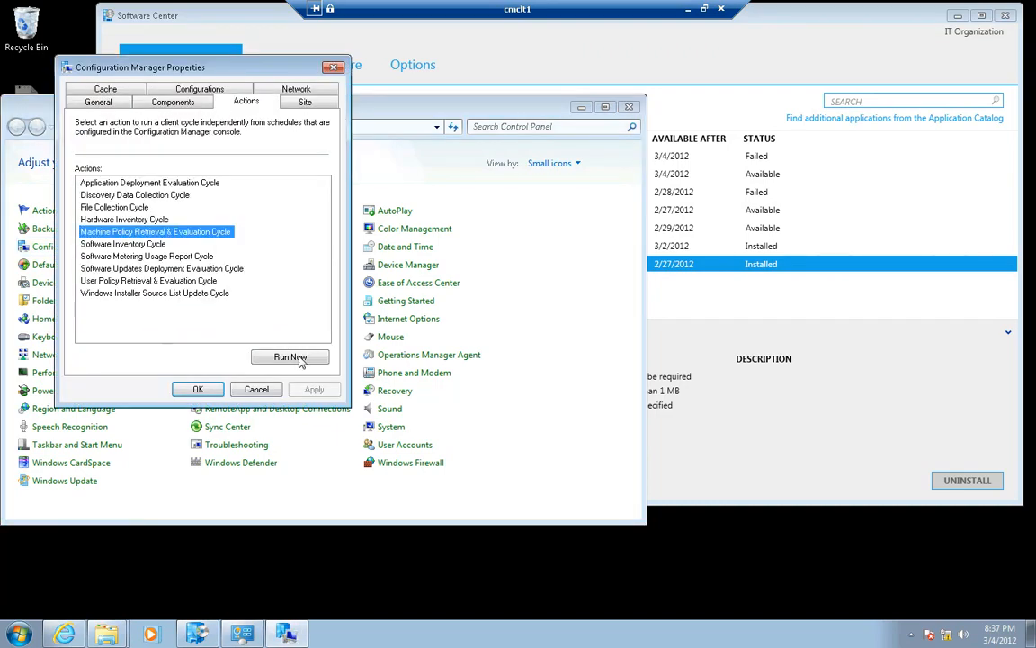
click(290, 356)
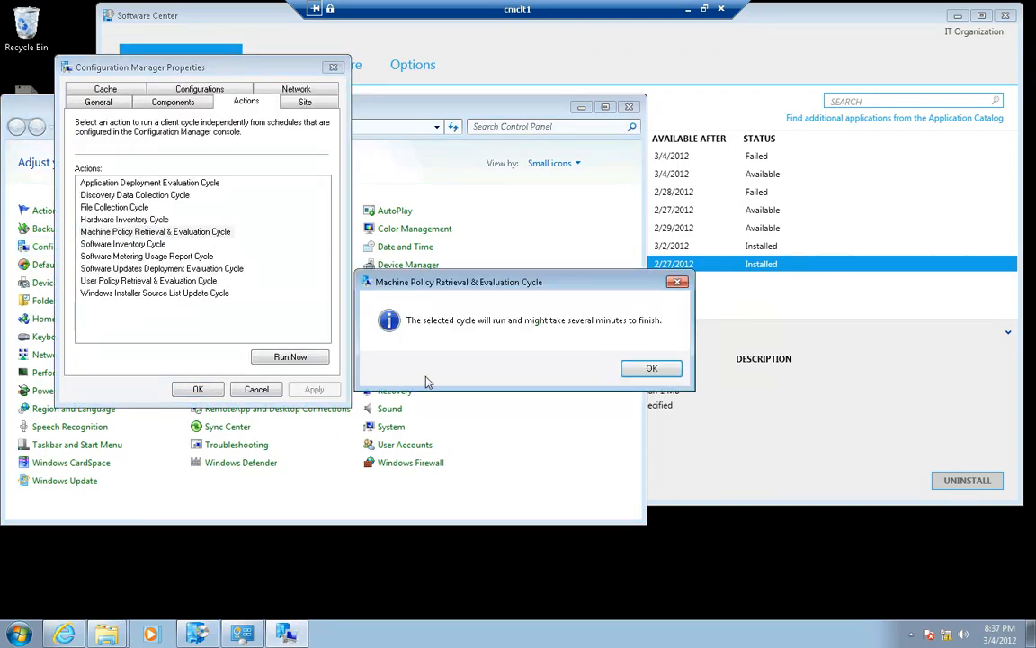
click(653, 368)
click(198, 389)
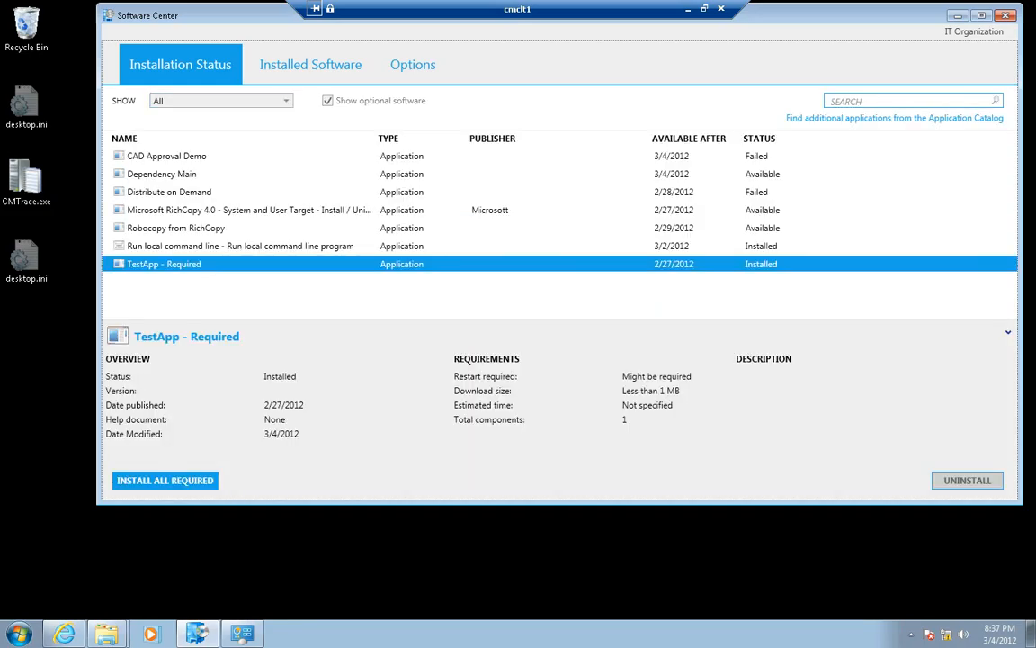
Refresh Software Center's installation status list again to check whether the required application has arrived
key(F5)
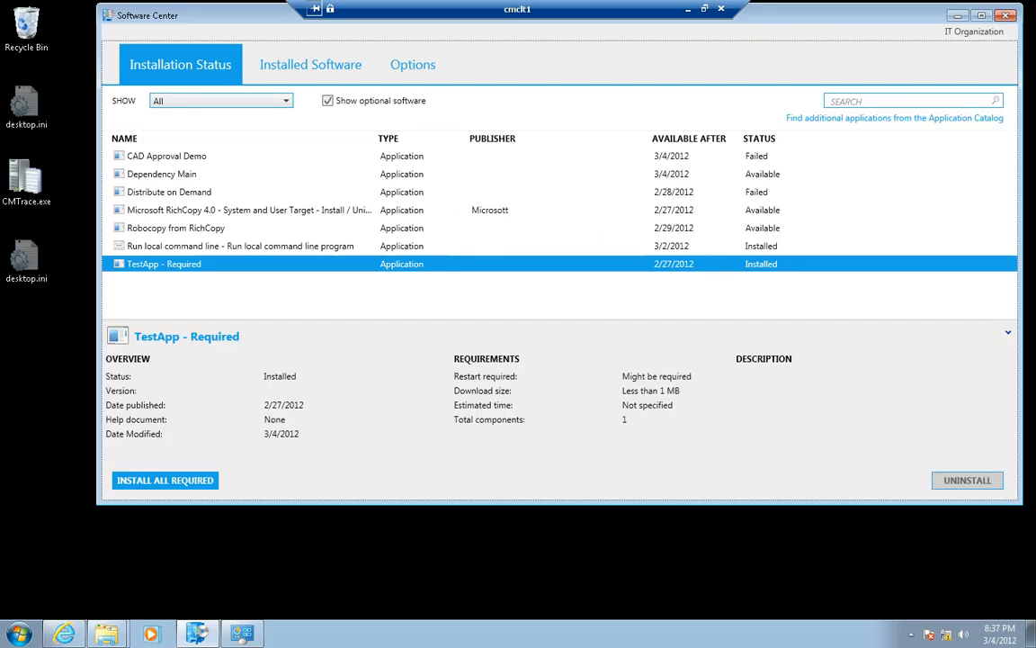
click(236, 285)
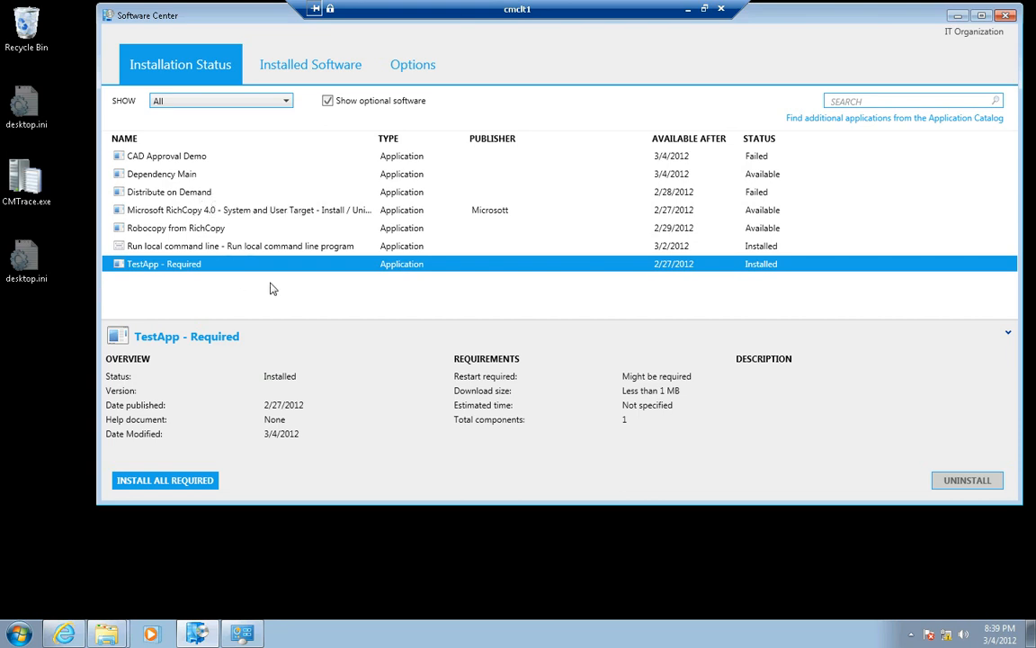
key(F5)
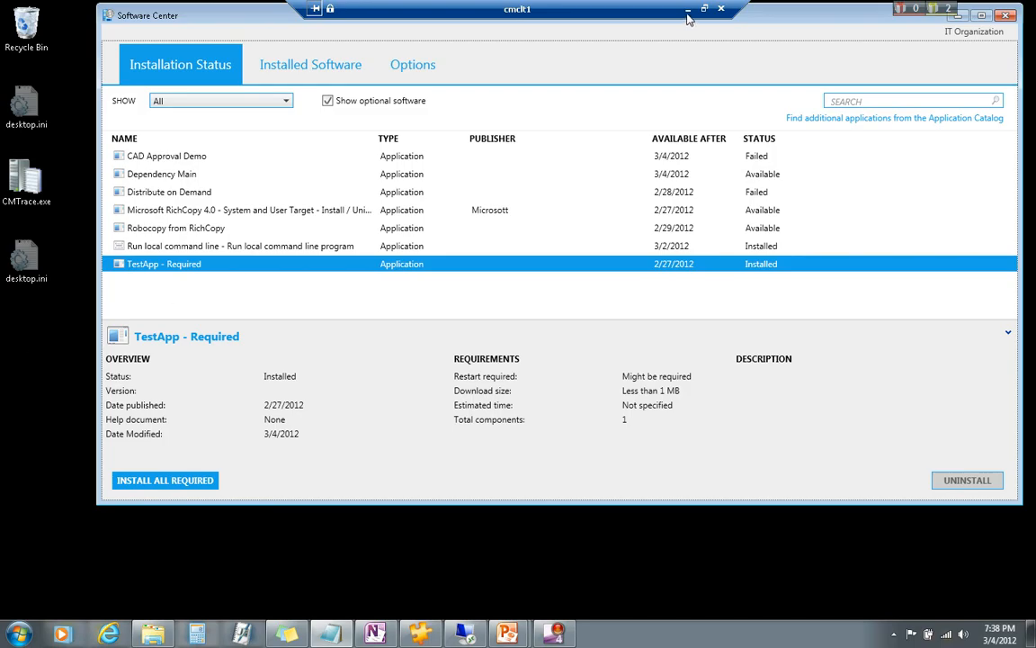
Switch to the Configuration Manager console on the cmcas session and view the deployments of the CAD Approval Demo application
click(638, 63)
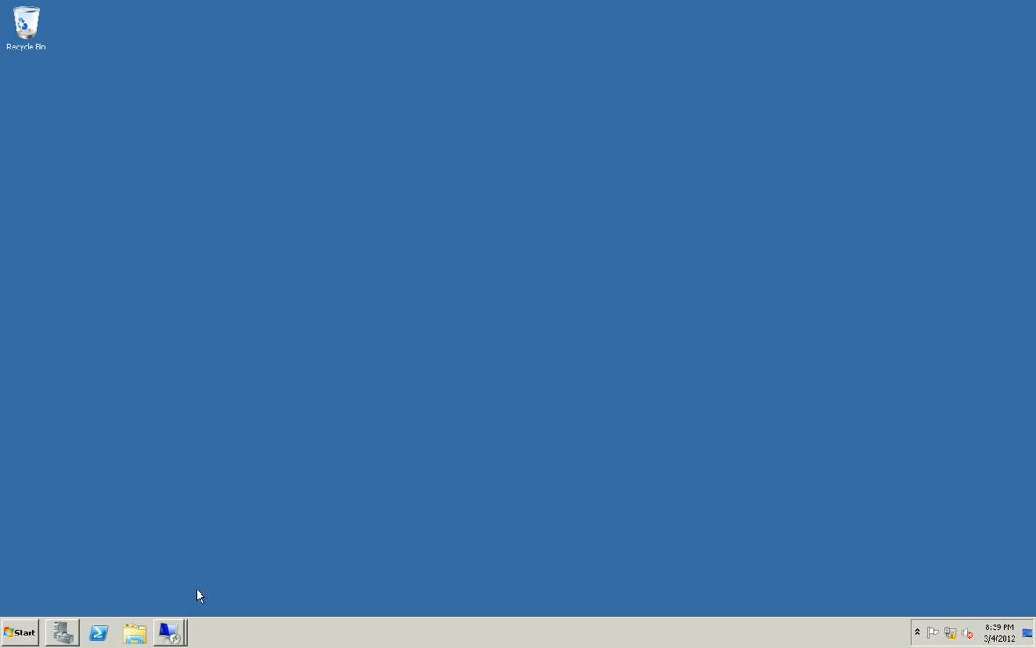
click(169, 632)
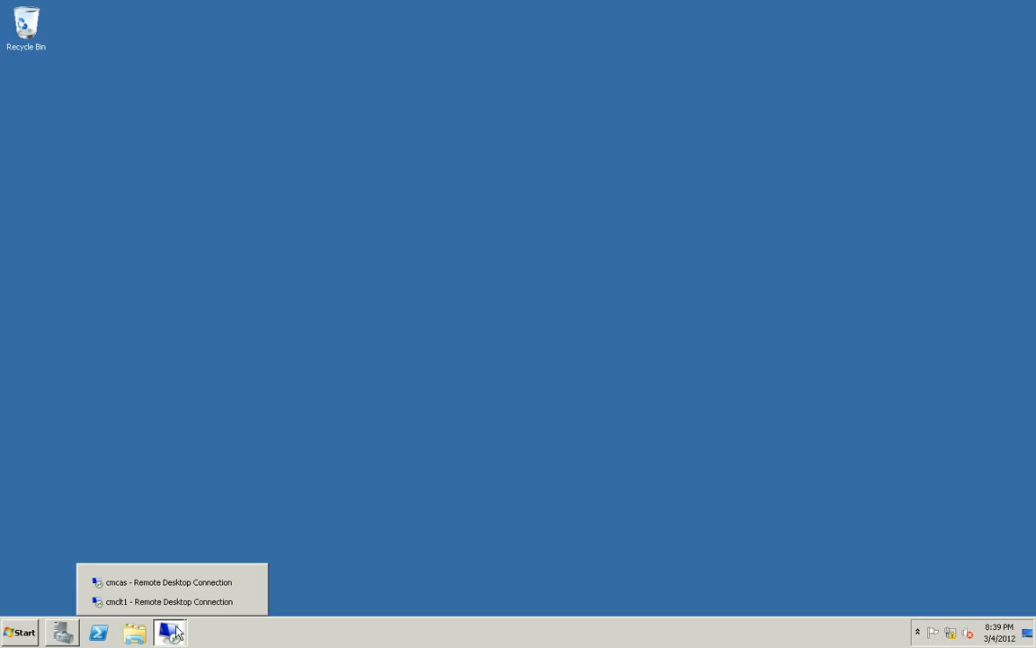
click(143, 582)
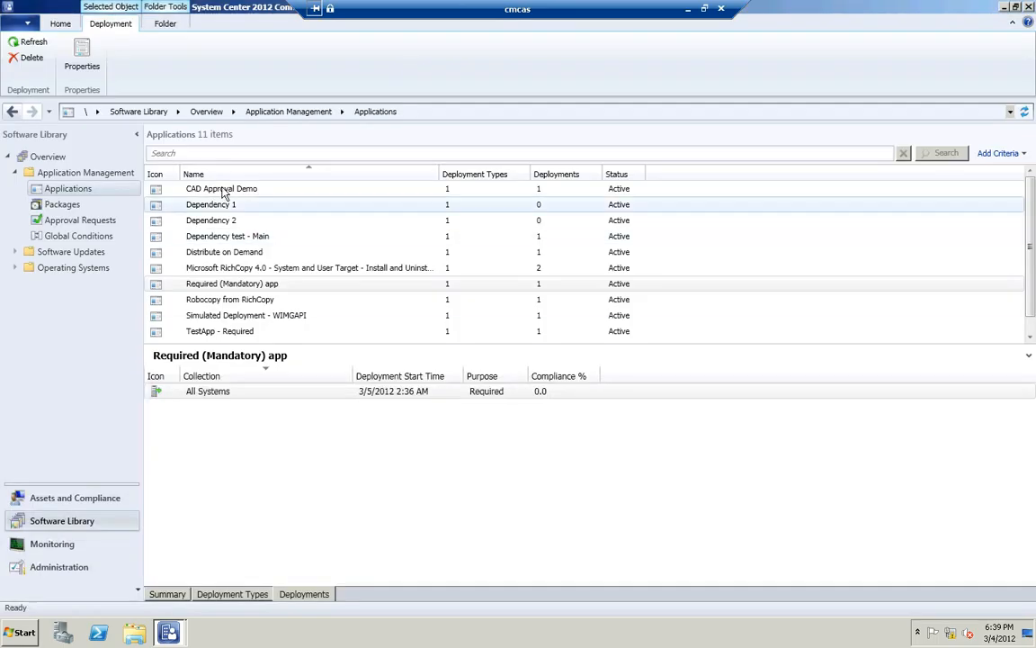
click(222, 189)
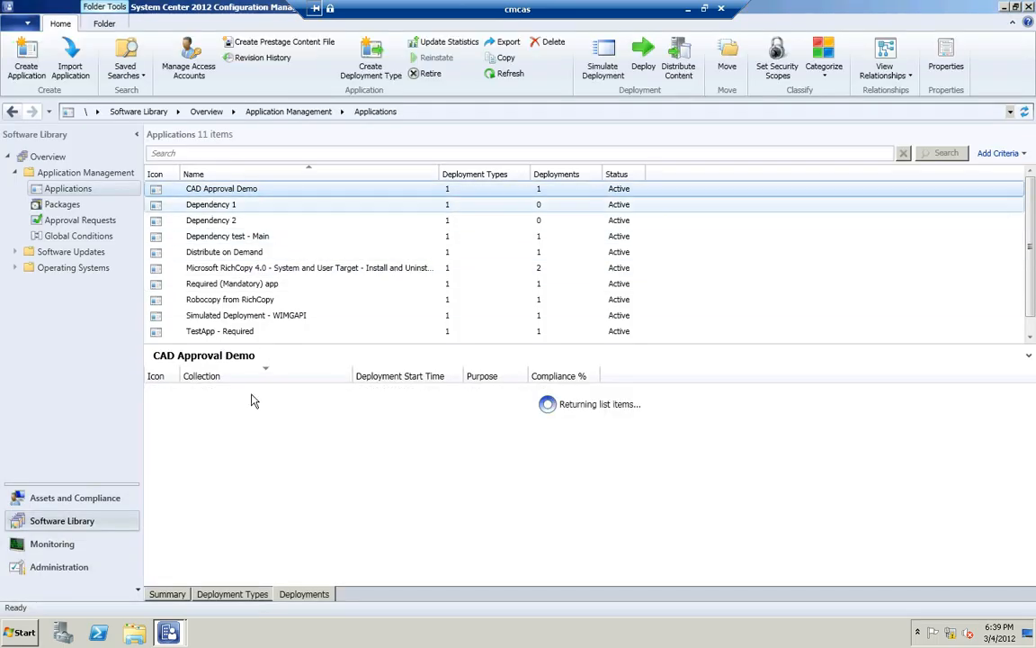
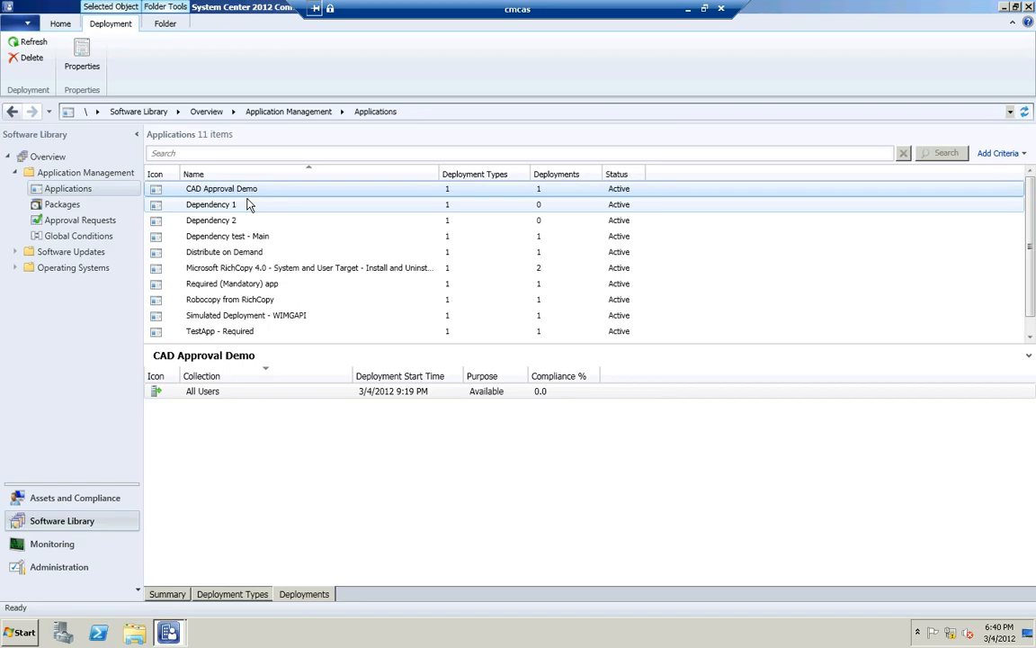
Check the installation program of the CAD Approval Demo deployment type and close its properties
click(200, 184)
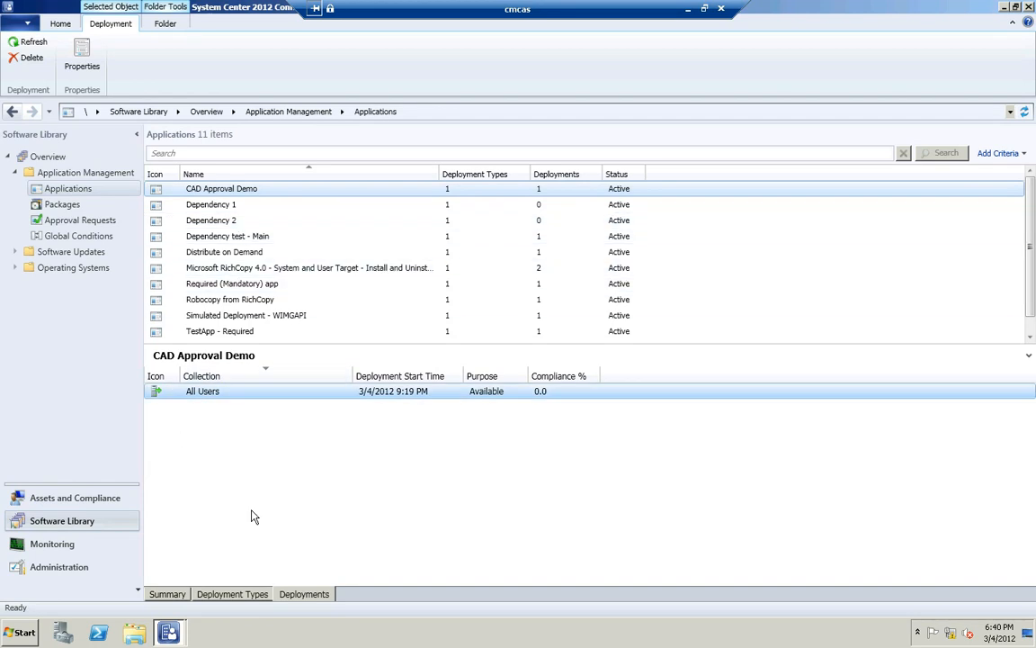
click(262, 596)
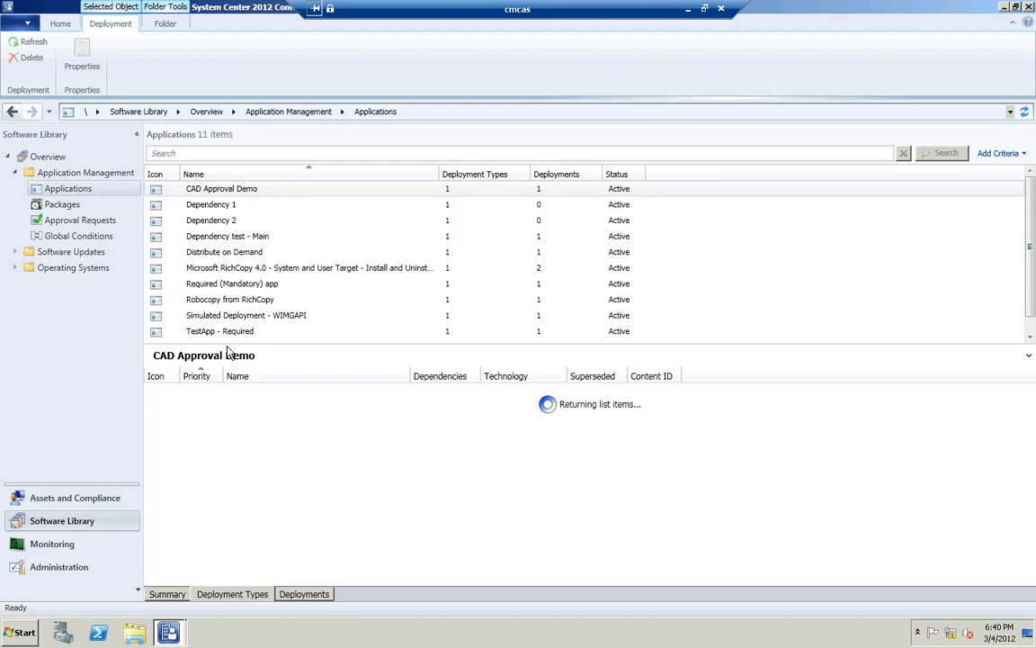
click(229, 190)
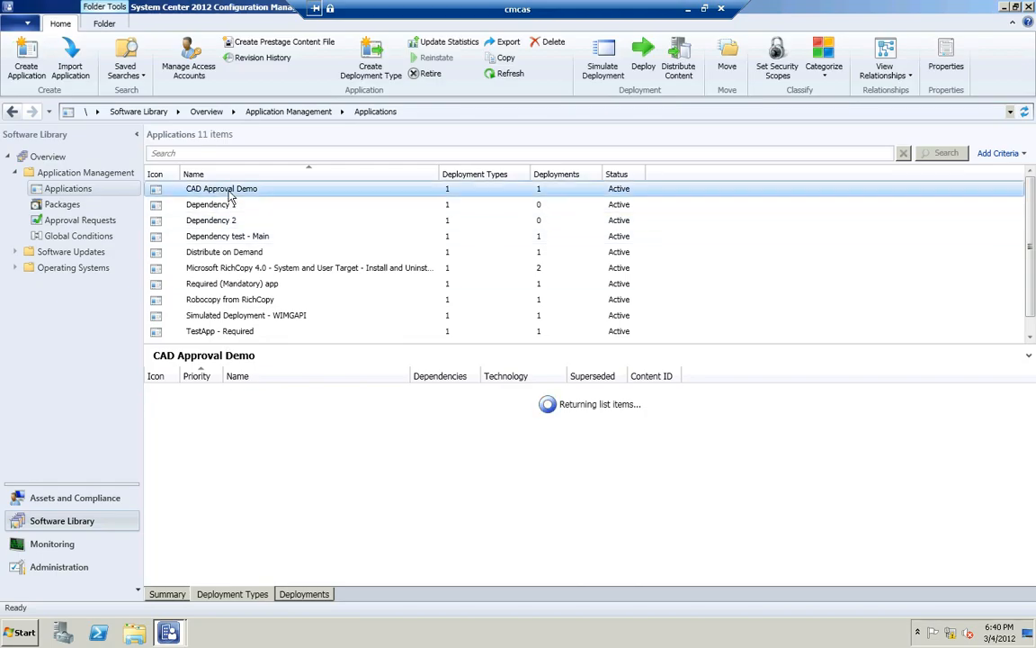
click(238, 390)
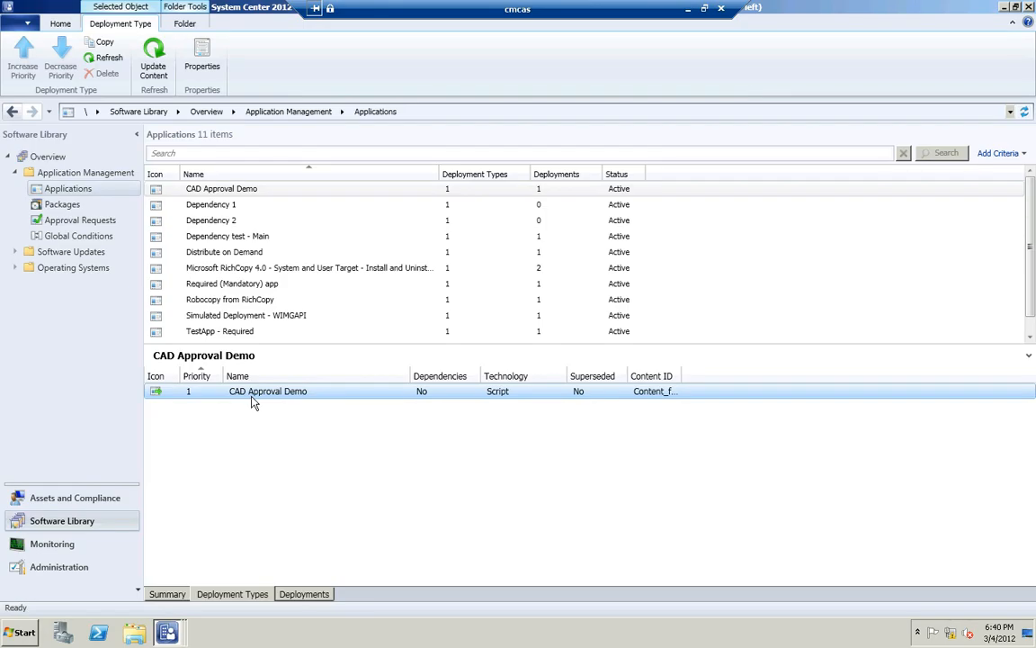
double_click(254, 402)
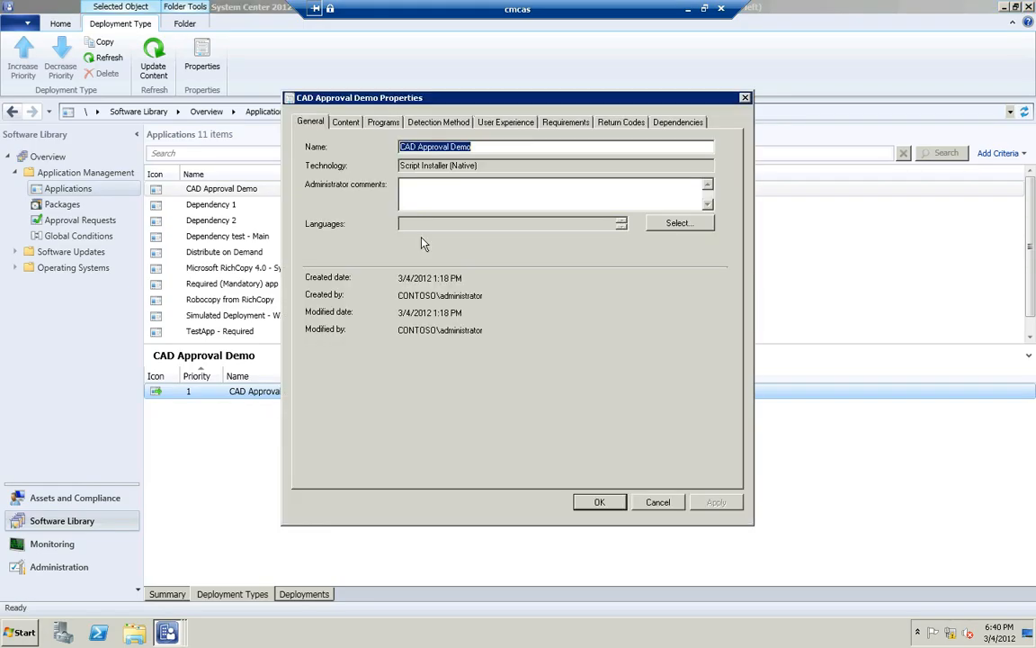
click(384, 123)
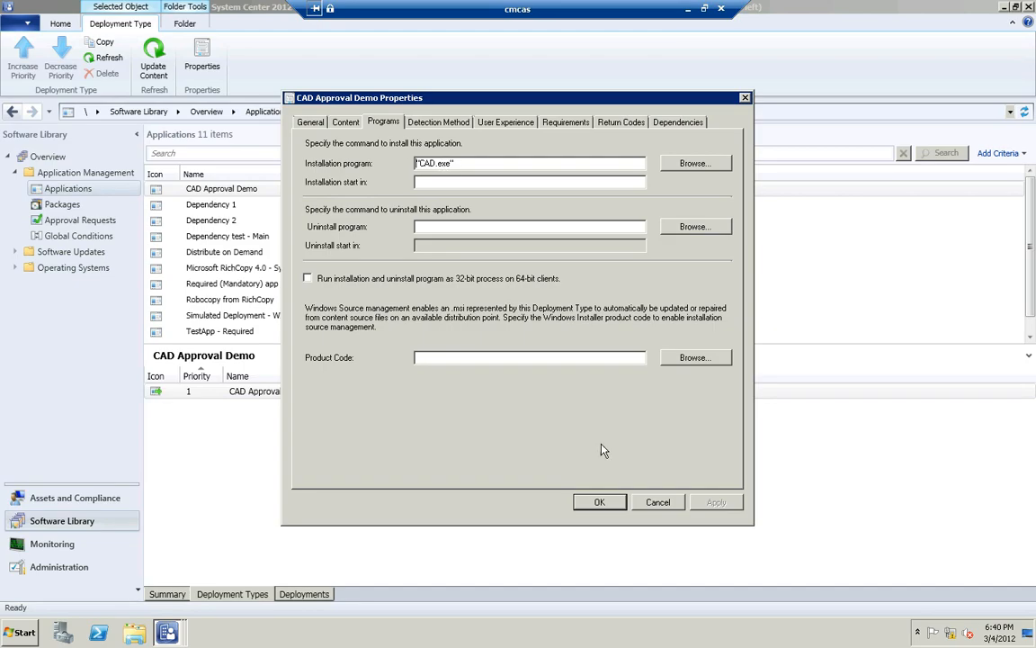
click(597, 501)
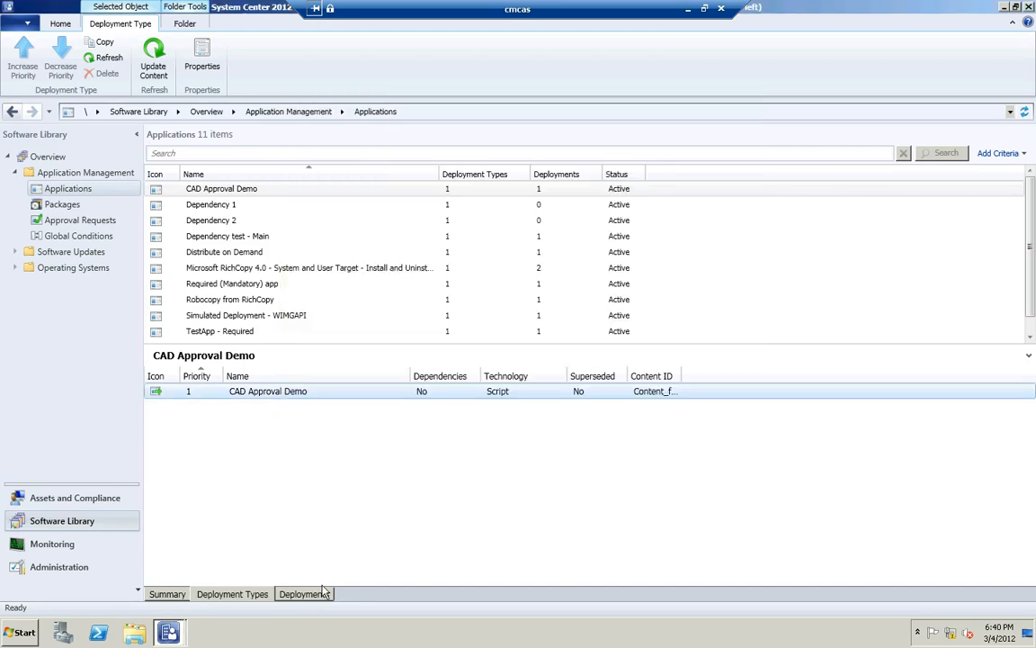
Check the deployment settings of CAD Approval Demo's All Users deployment for the administrator approval option, and close the properties
click(314, 595)
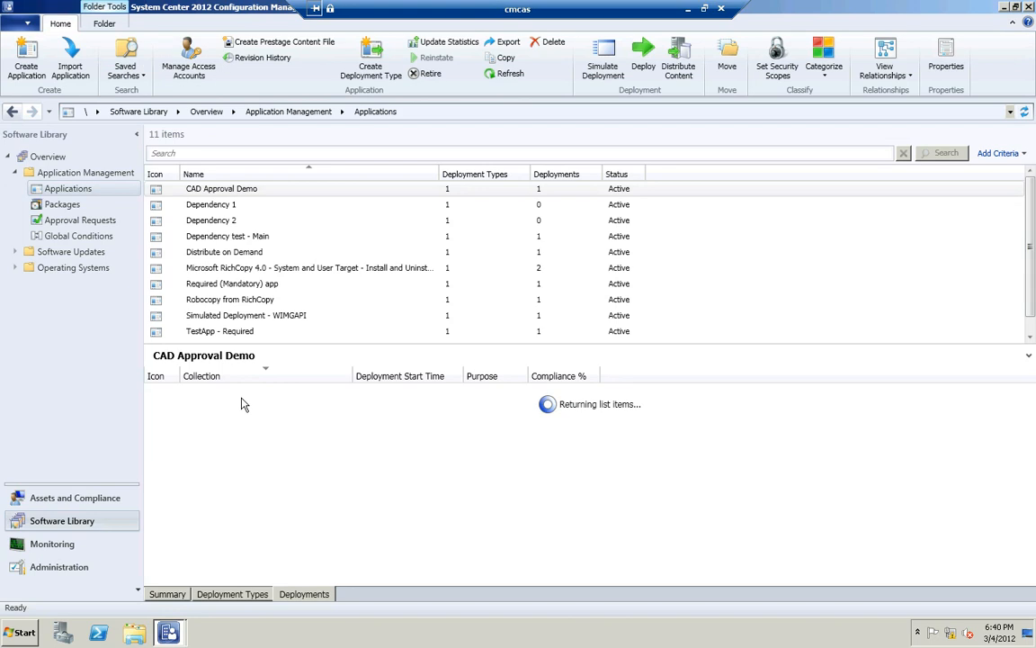
click(241, 393)
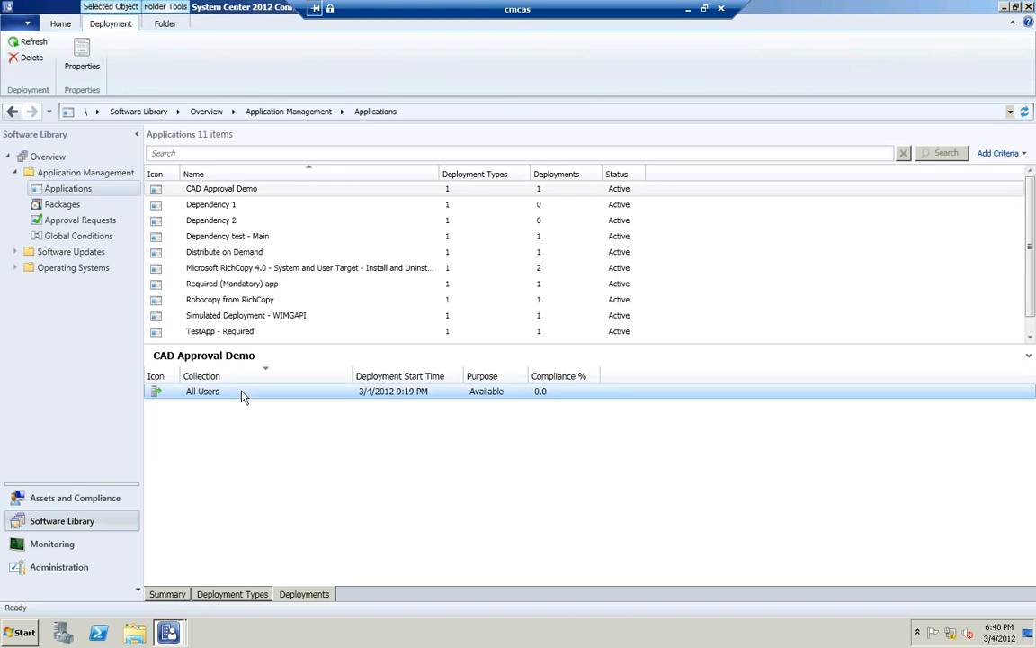
double_click(241, 392)
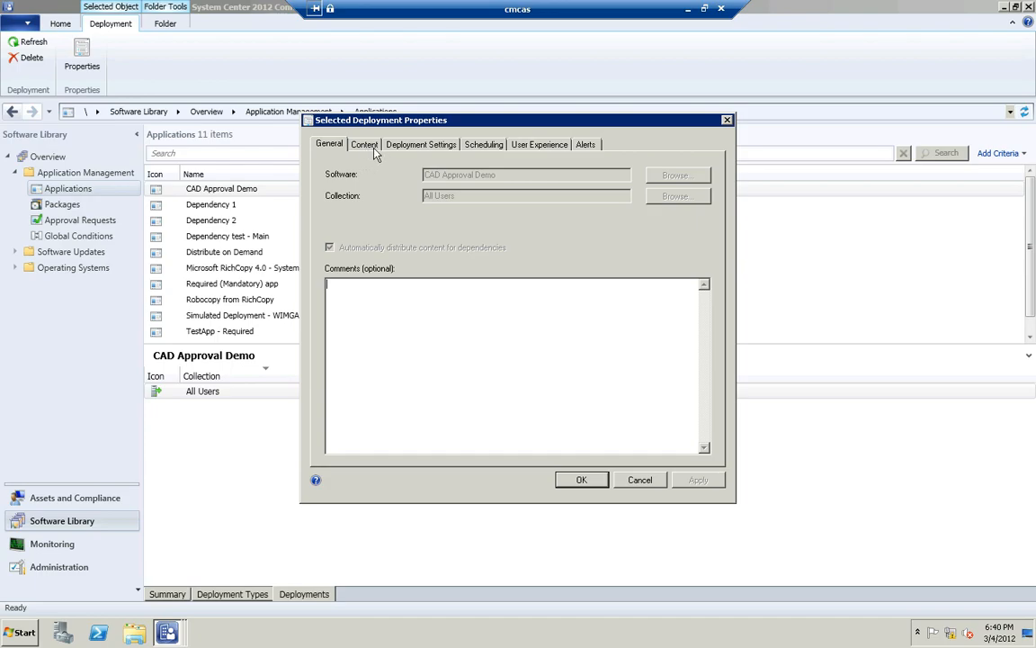
click(398, 145)
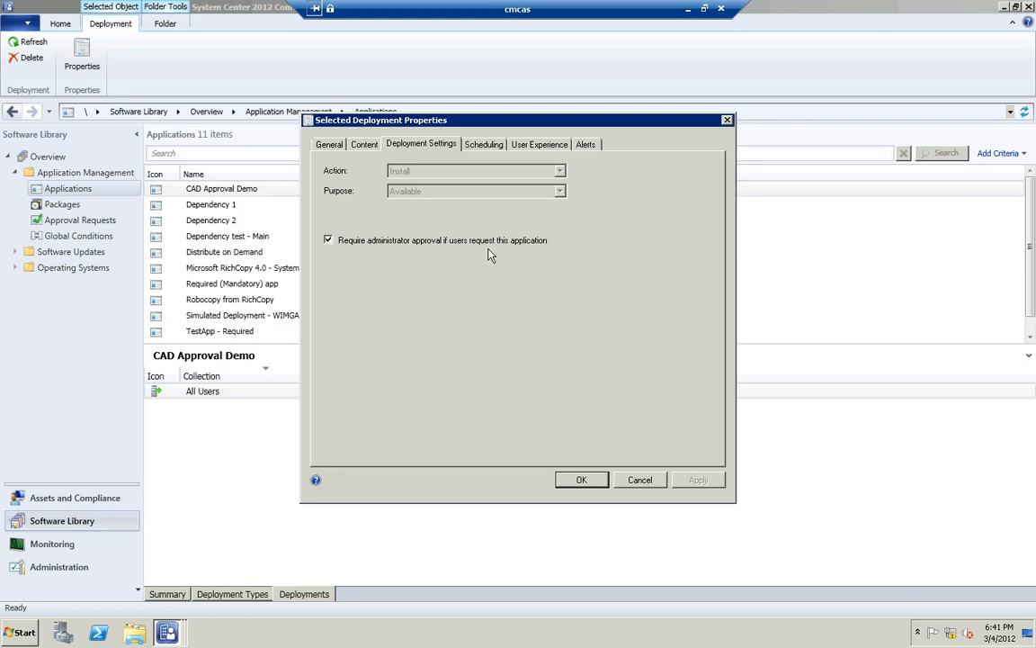
click(640, 481)
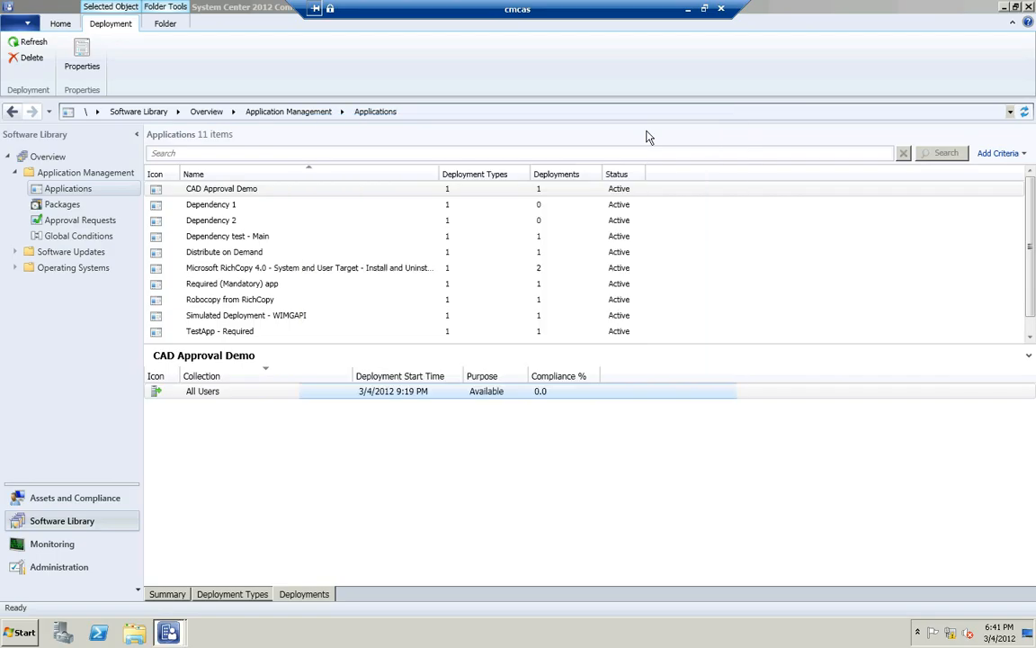
click(688, 10)
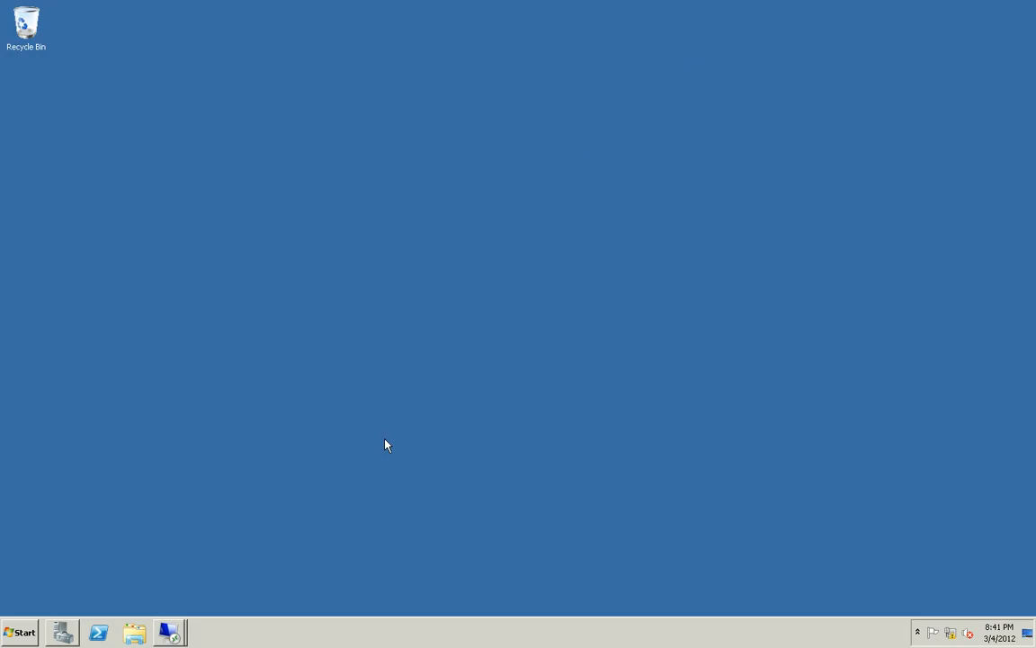
click(171, 632)
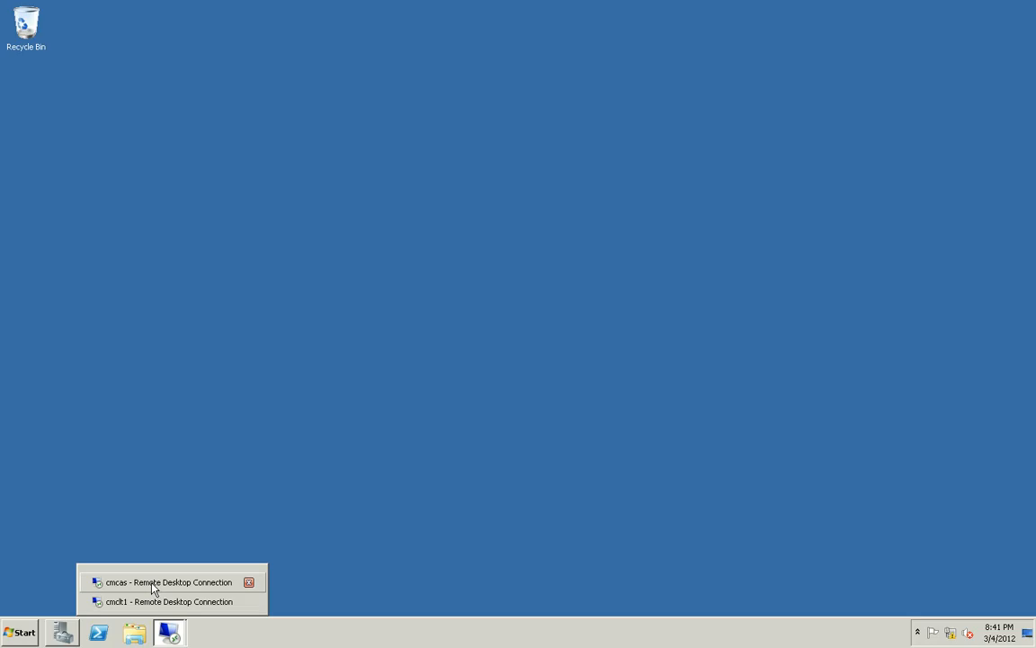
click(153, 584)
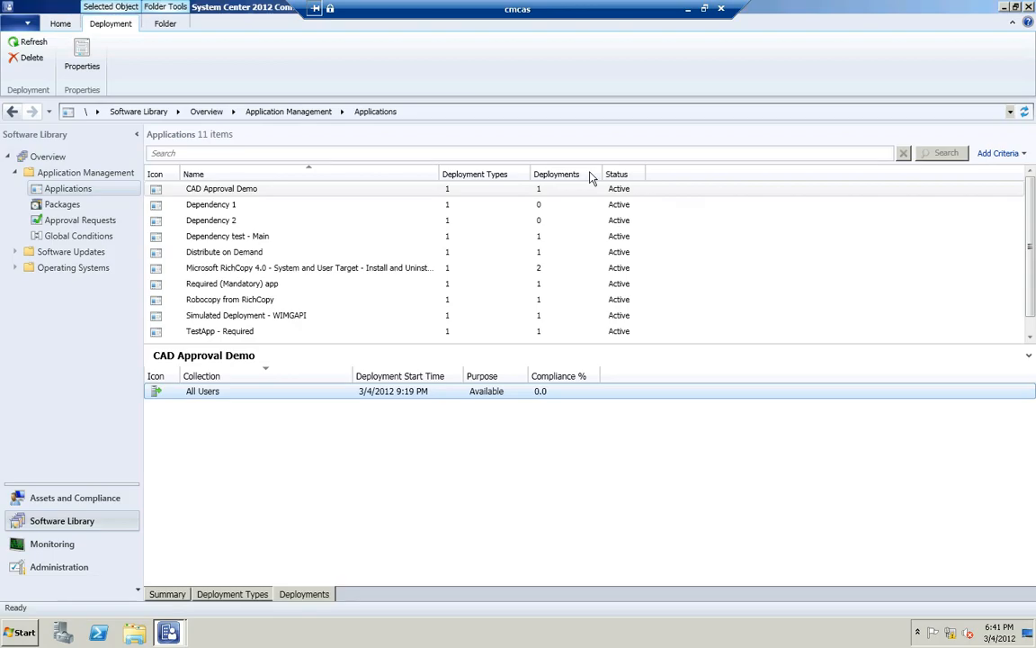
Switch to Software Center on the cmclt1 session and refresh the installation status list
click(688, 10)
click(169, 632)
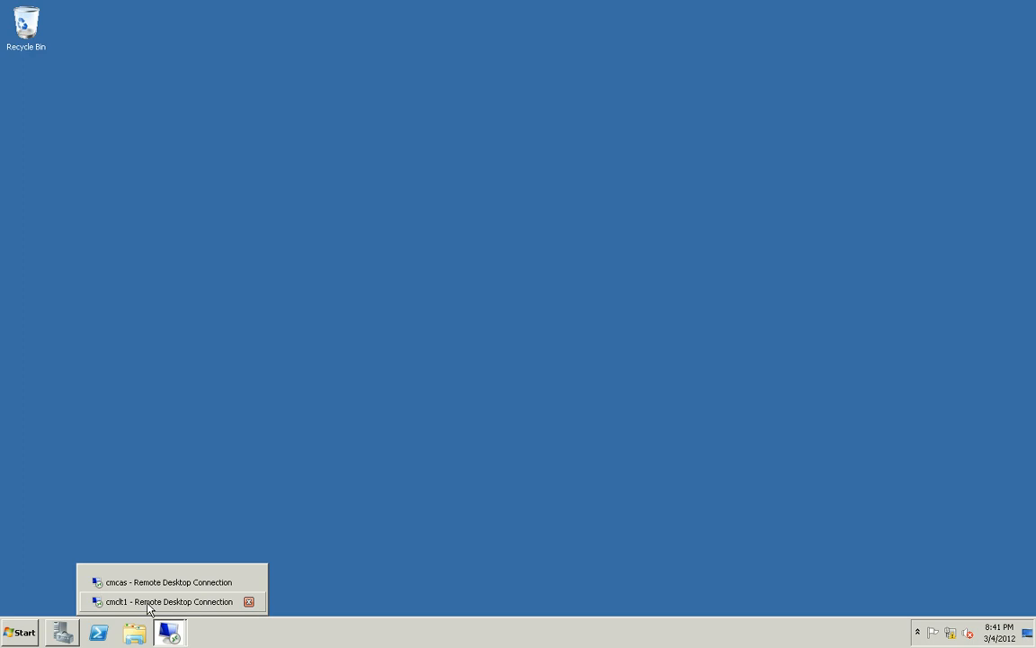
click(149, 601)
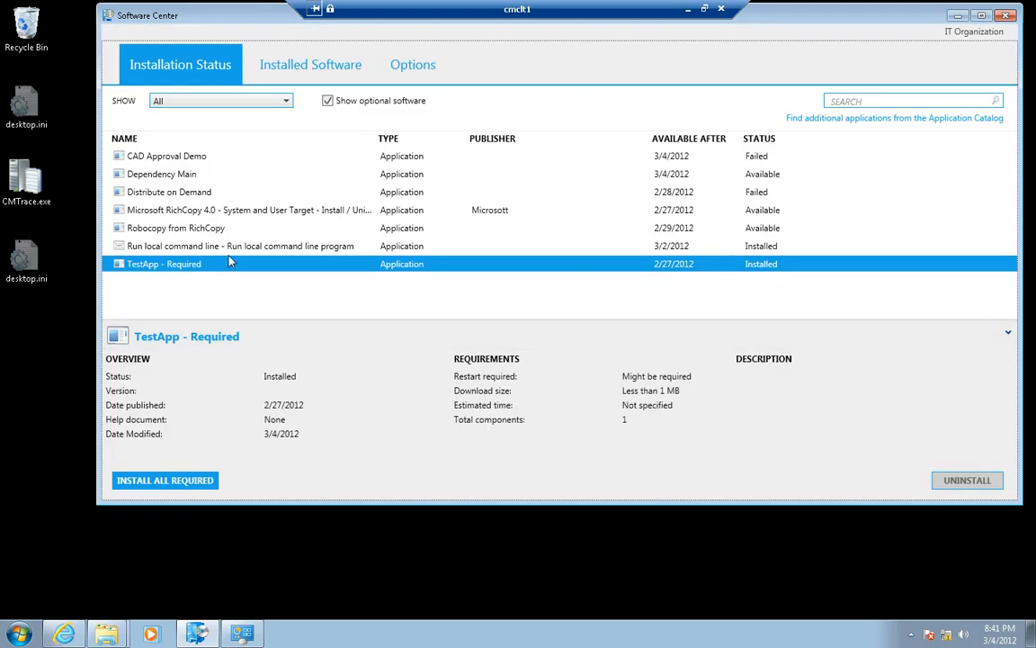
key(F5)
View CAD Approval Demo in the Application Catalog, and check the Required (Mandatory) app's details in Software Center
click(63, 631)
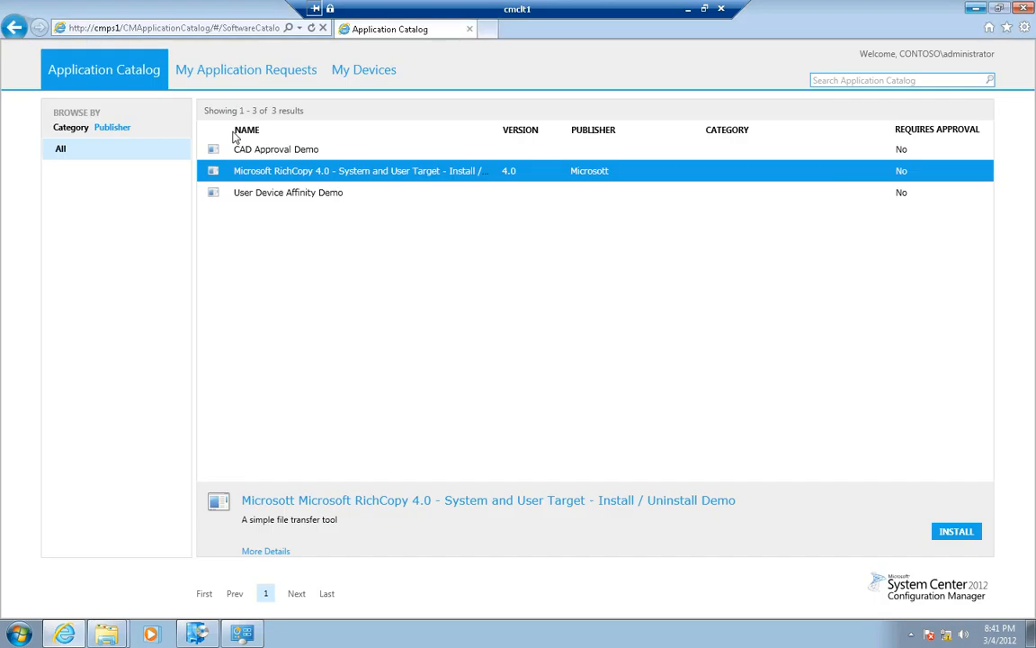
click(452, 155)
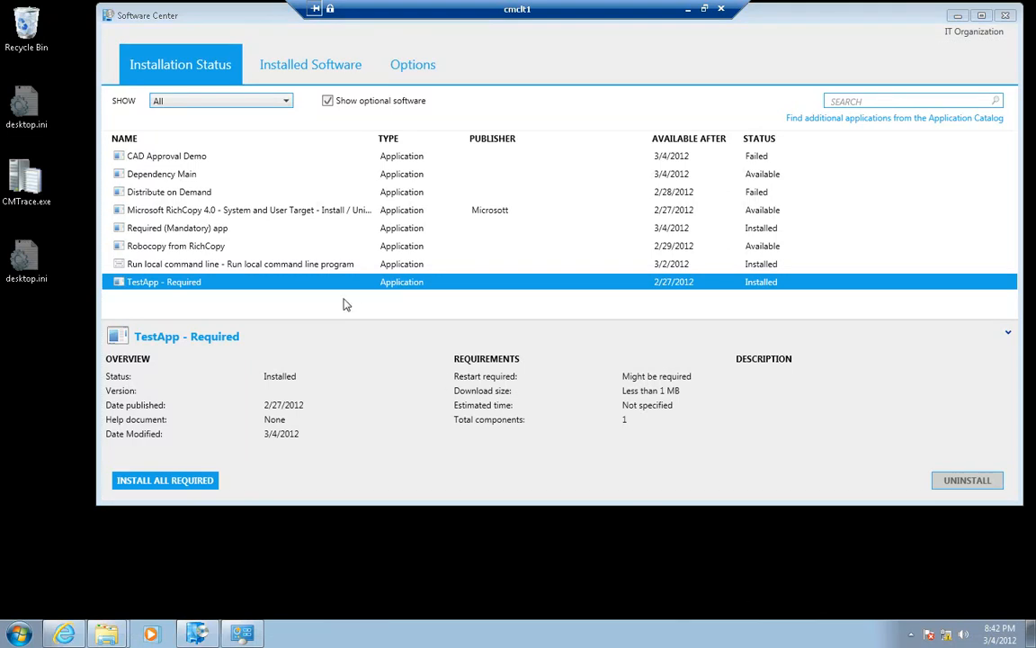
click(181, 230)
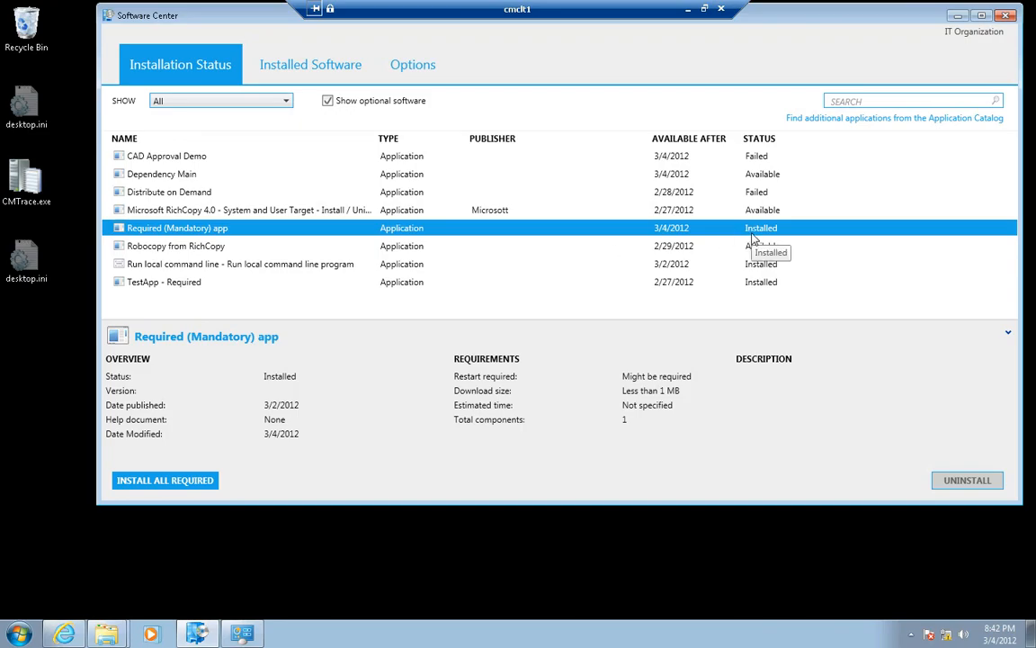
click(954, 16)
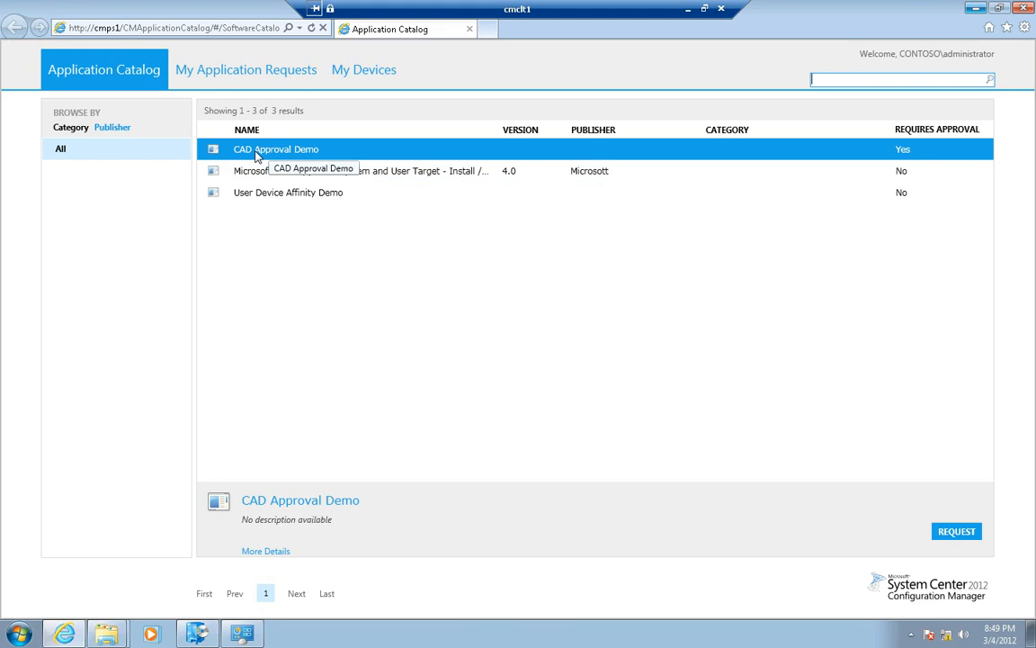
Submit a request for CAD Approval Demo with the reason "WAnt cool drawing tool" and view it among the submitted application requests
click(925, 151)
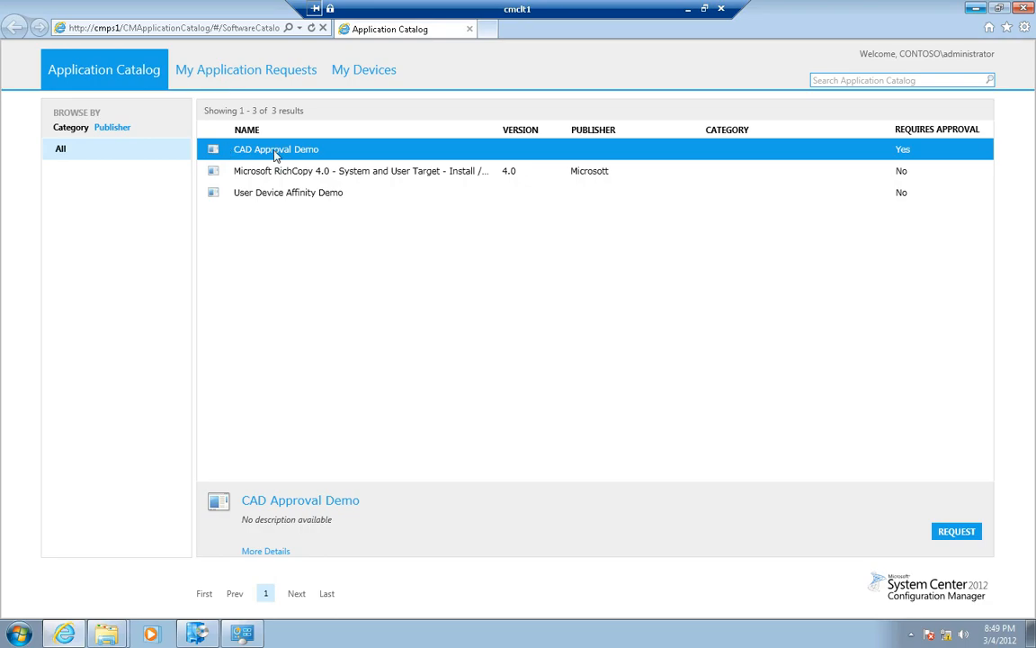
click(958, 533)
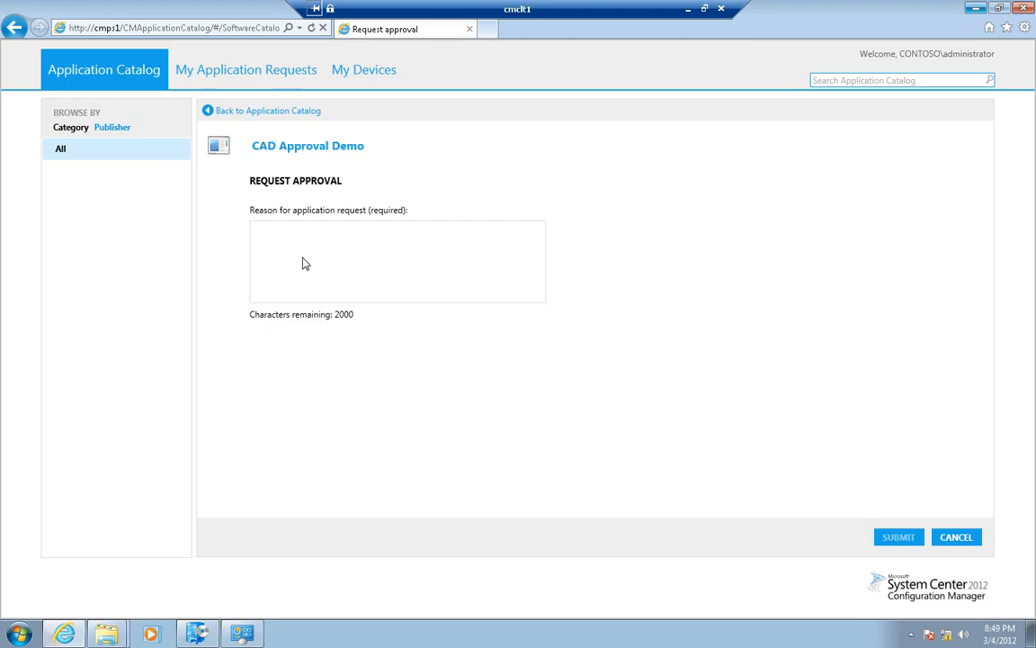
click(322, 253)
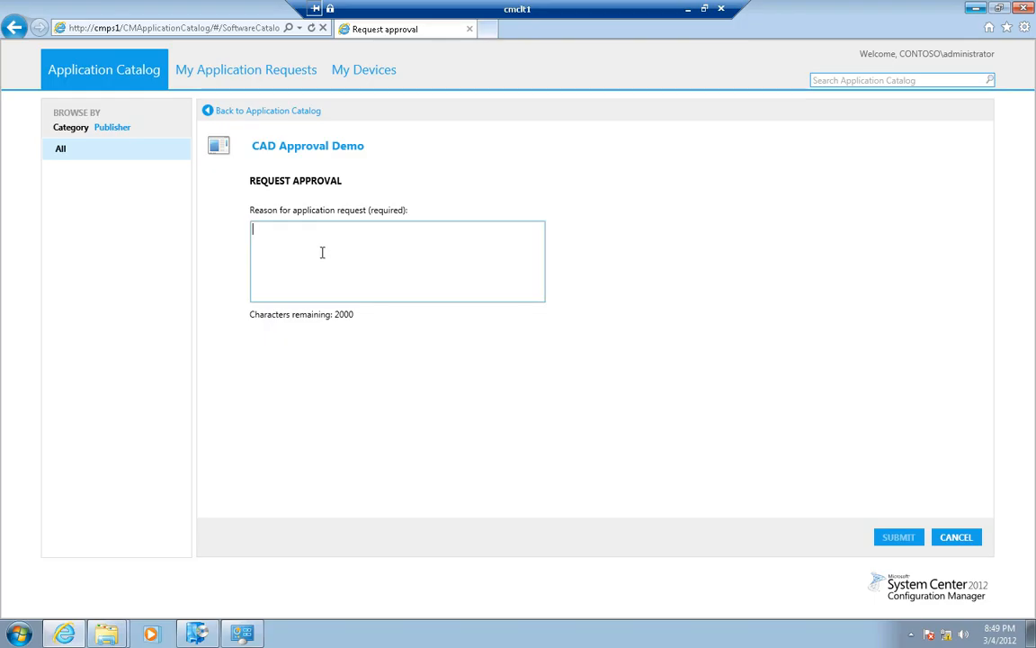
text(WAnt cool drawing tool)
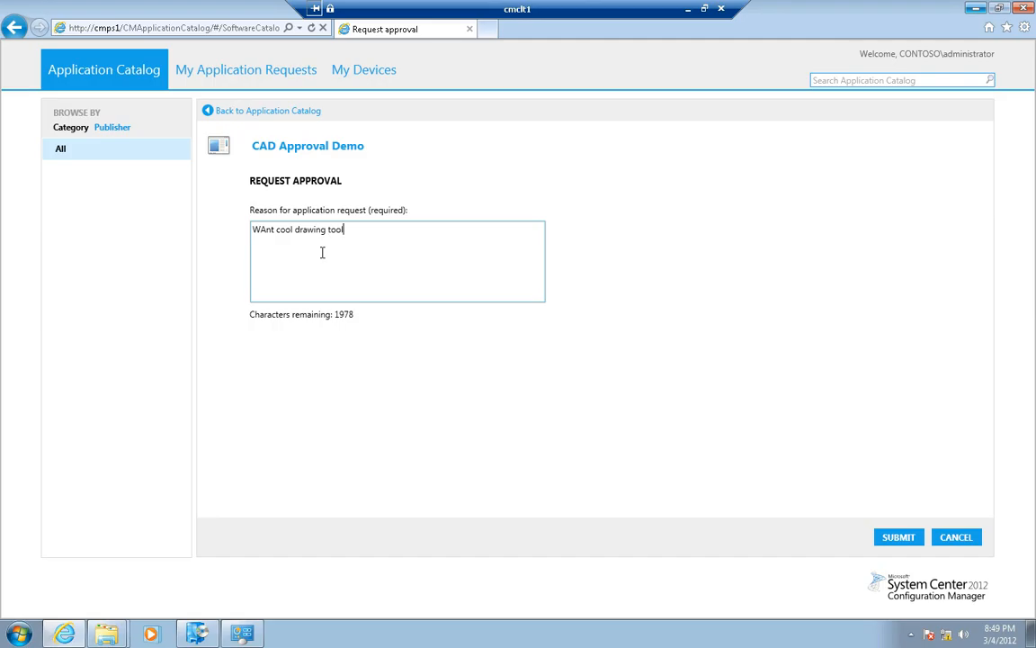
click(886, 538)
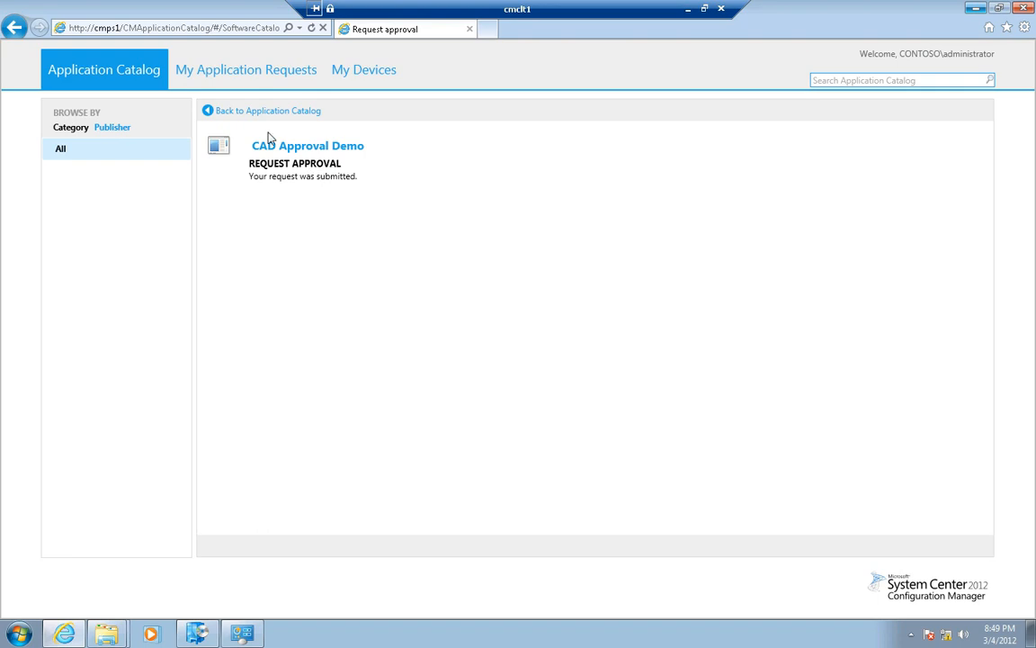
click(252, 76)
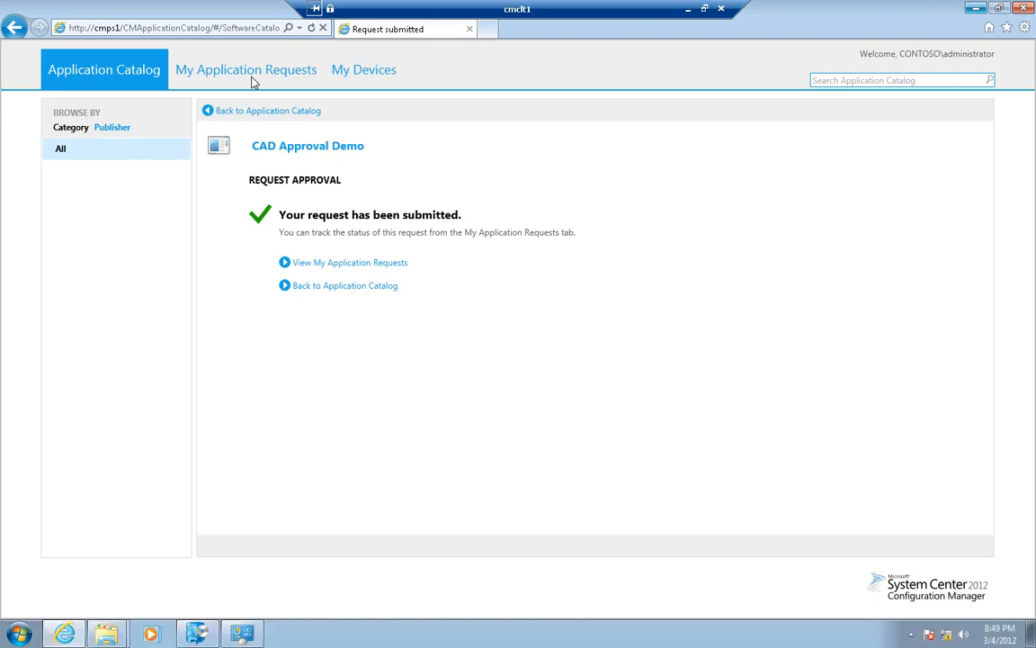
click(250, 69)
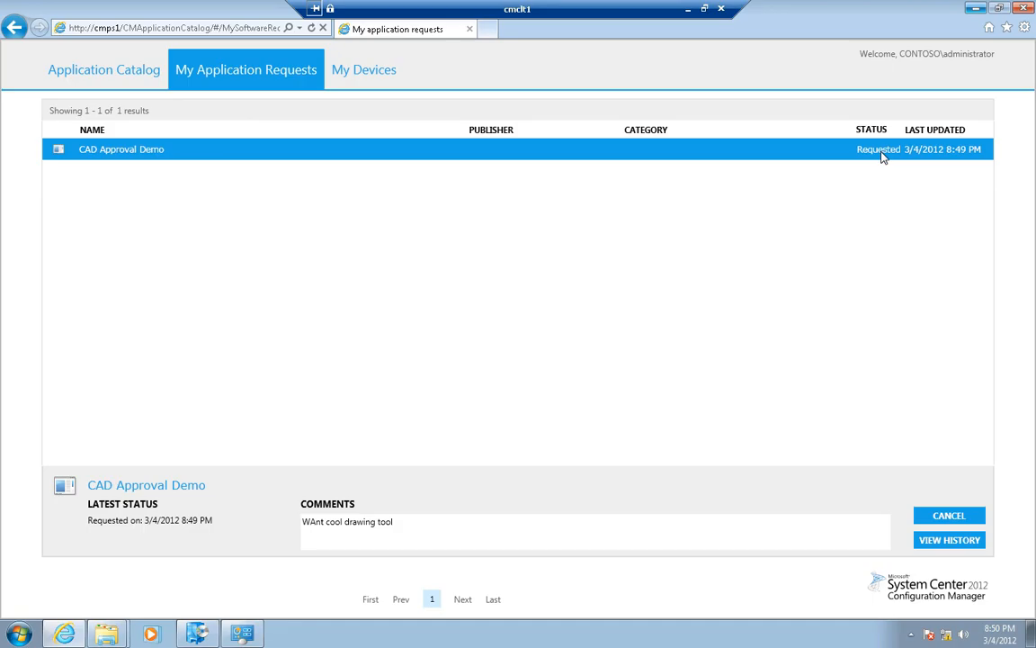
Switch to the Configuration Manager console on the cmcas session and show the application approval requests
click(688, 8)
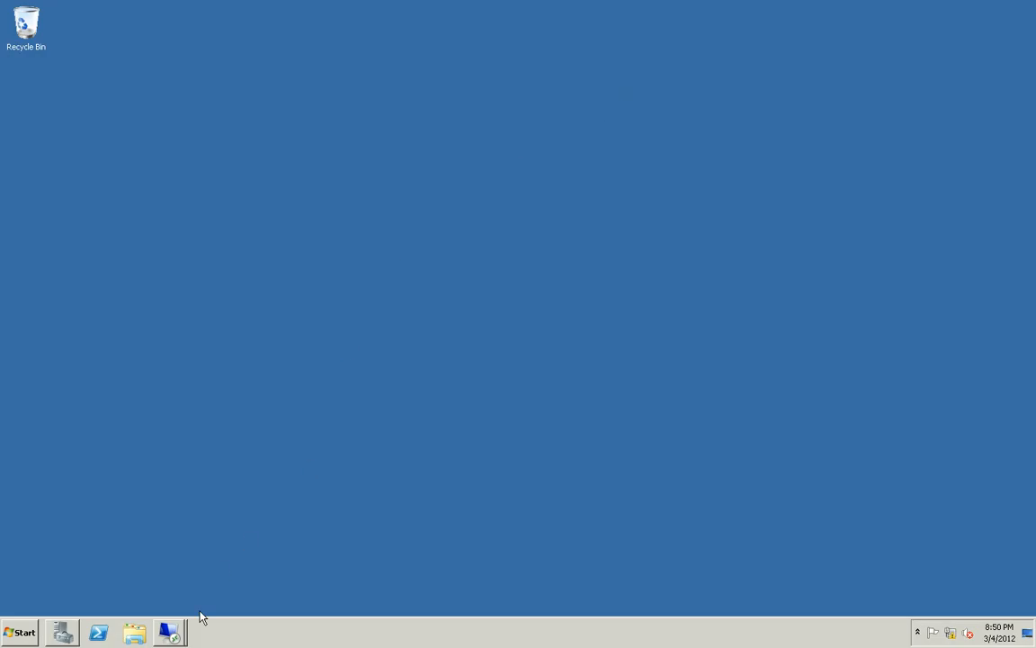
mouse_move(168, 630)
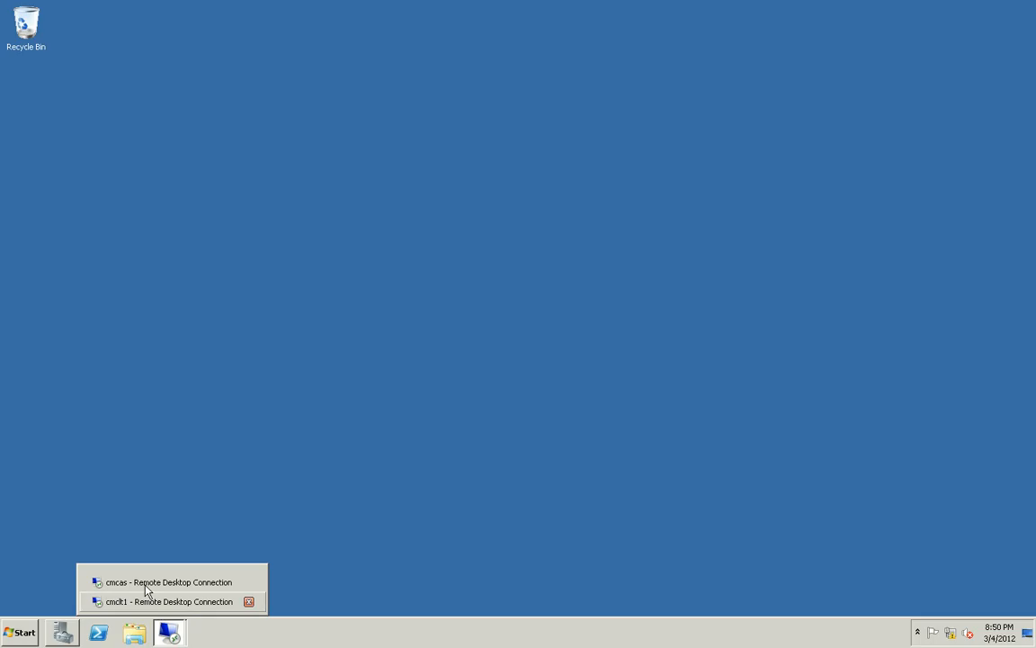
click(144, 582)
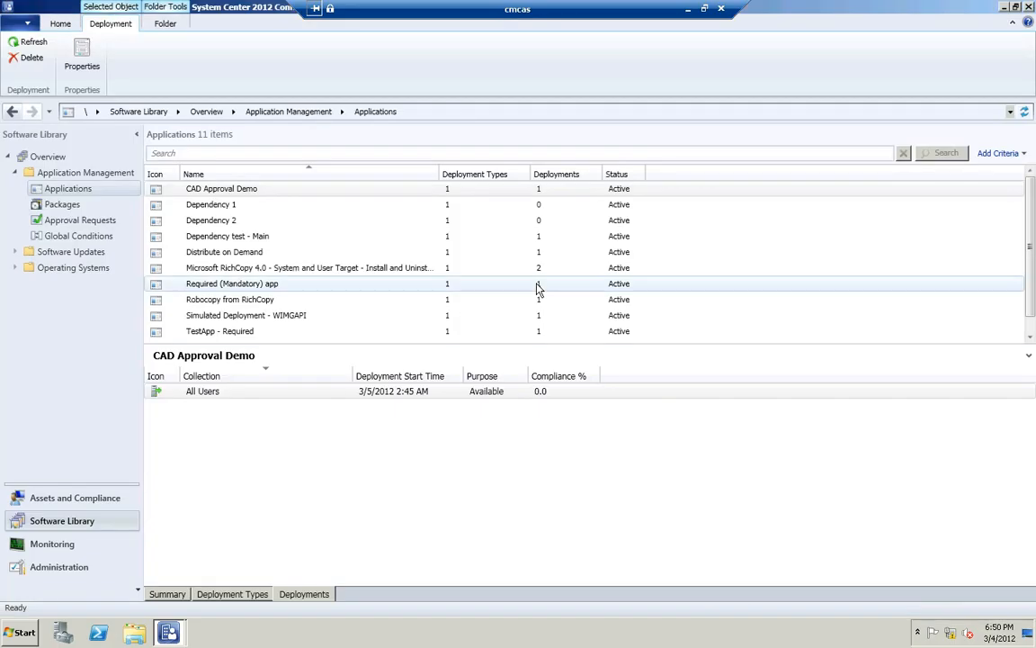
click(76, 223)
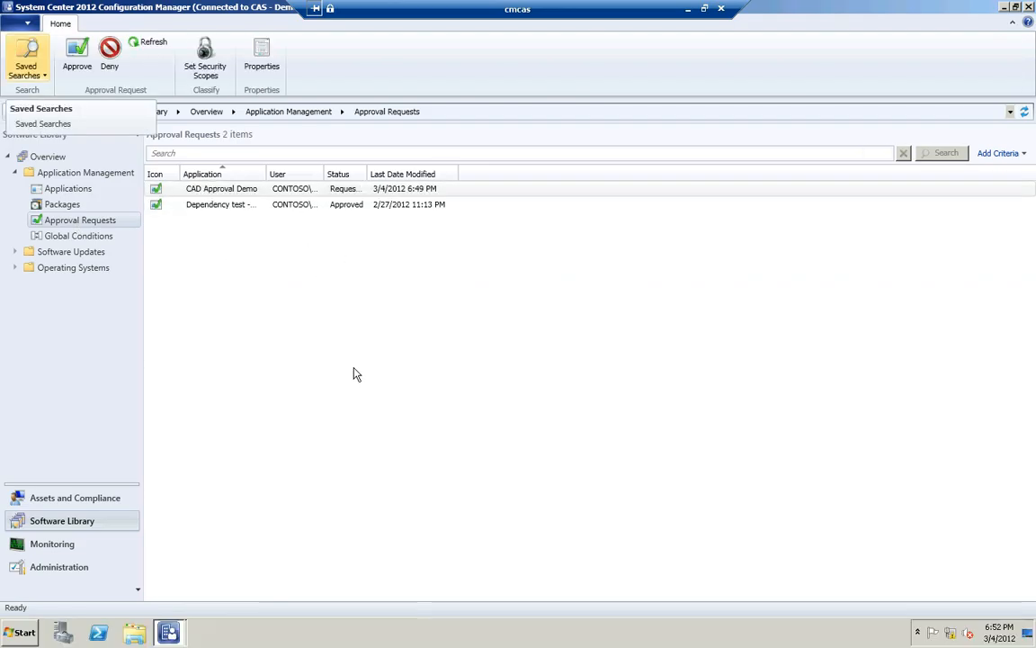
Widen the Status column of the approval requests and view the request history of the CAD Approval Demo request
click(200, 194)
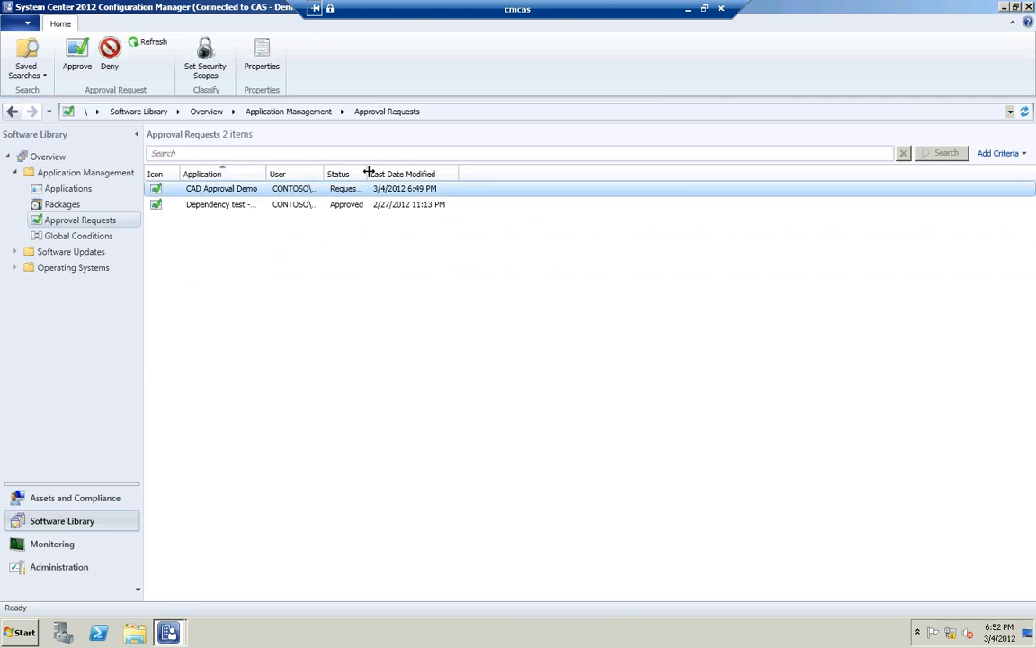
drag(368, 173, 413, 173)
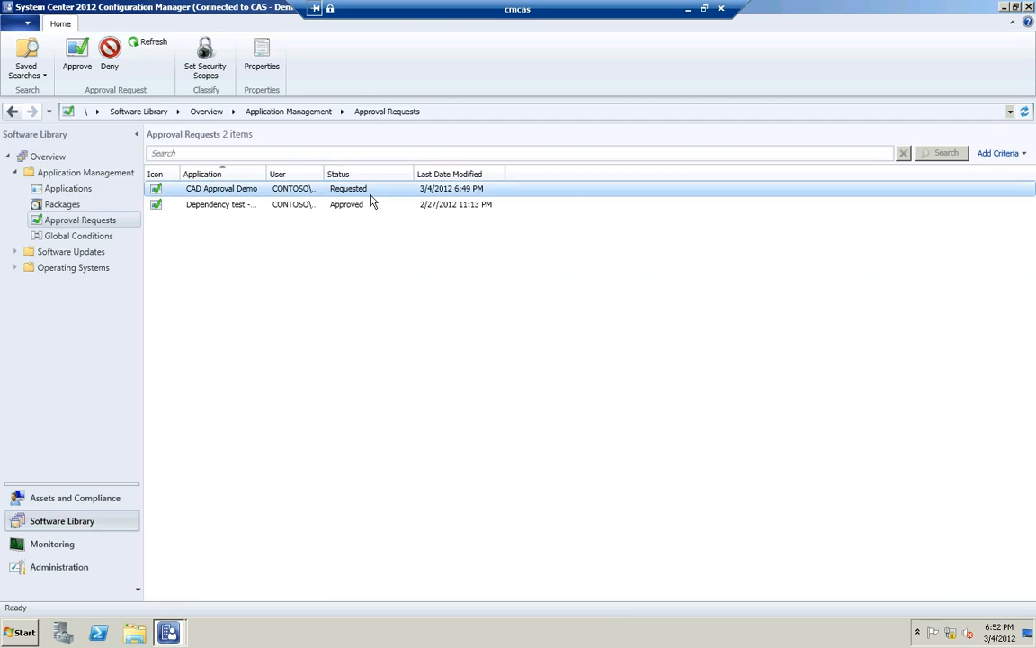
right_click(286, 196)
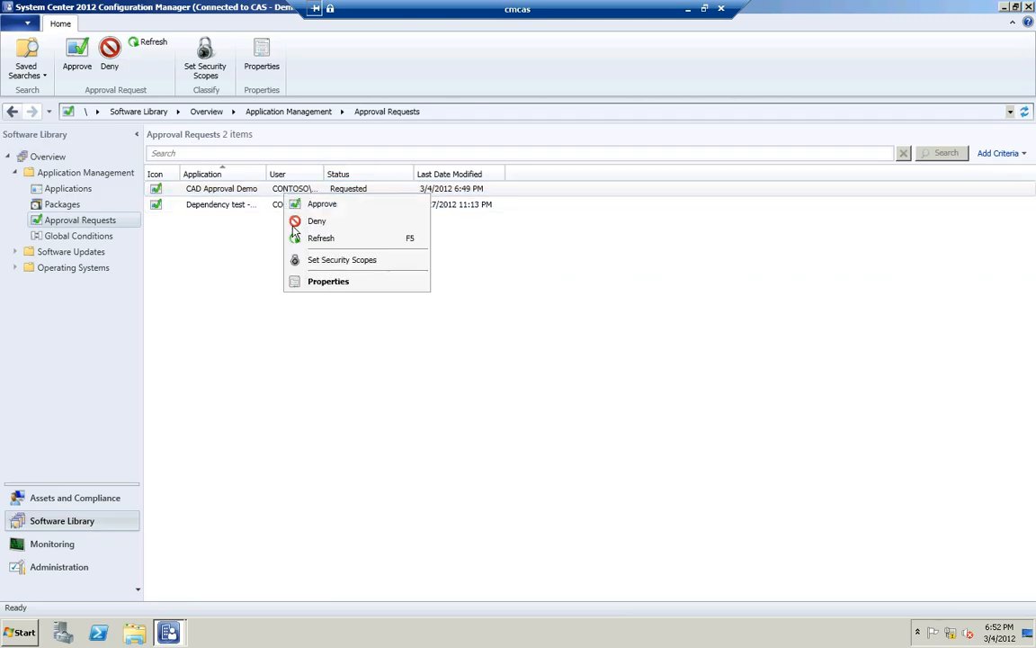
click(322, 281)
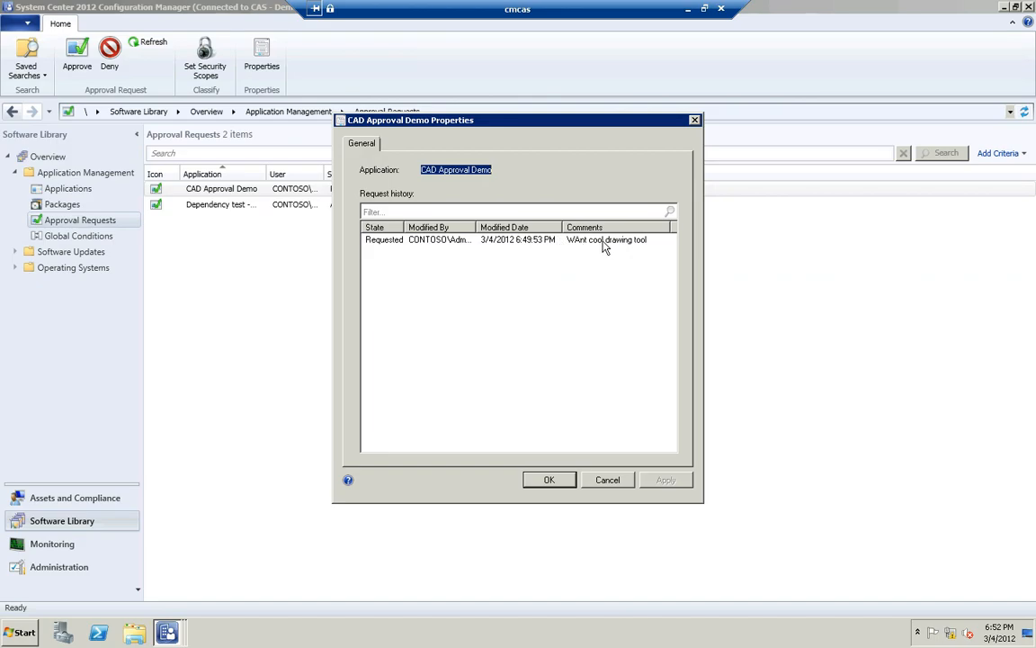
click(608, 480)
Approve the CAD Approval Demo request with the approver's comment "Good use of money"
right_click(250, 194)
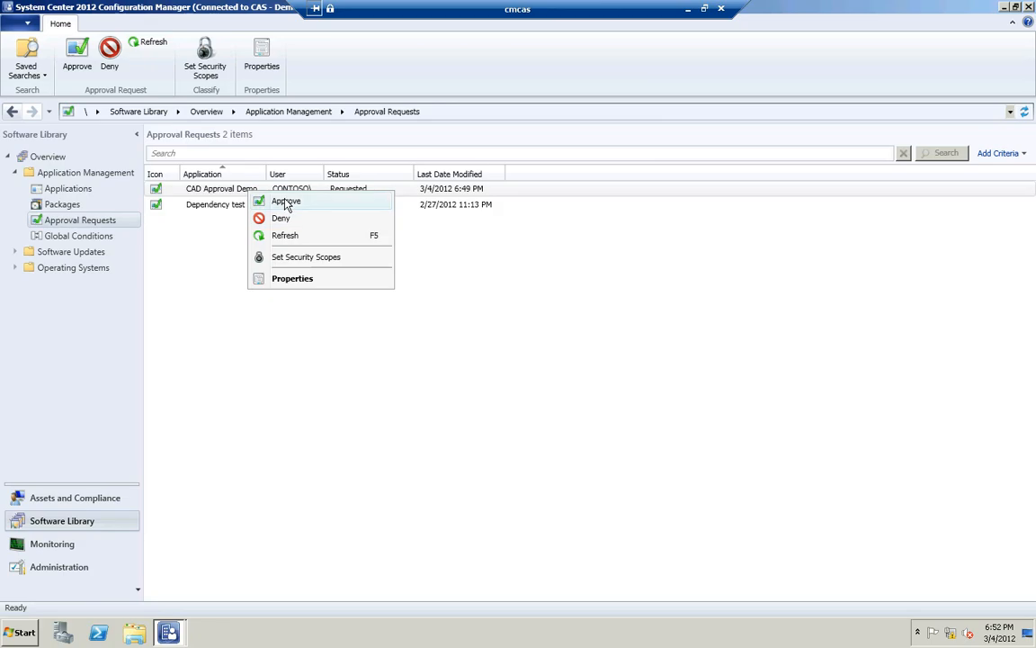
click(286, 202)
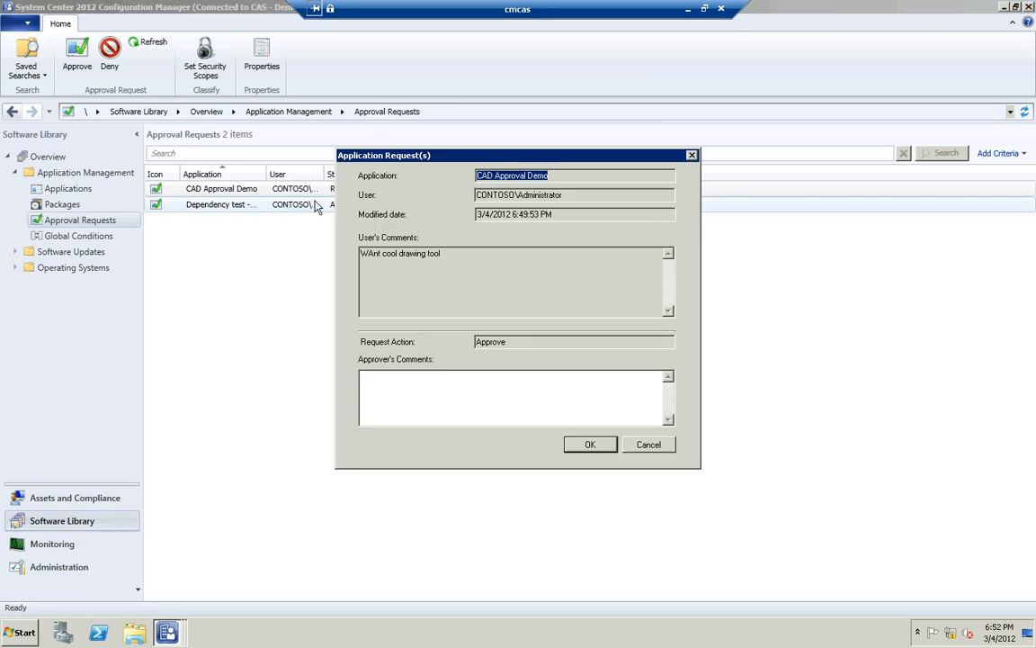
click(431, 376)
text(G)
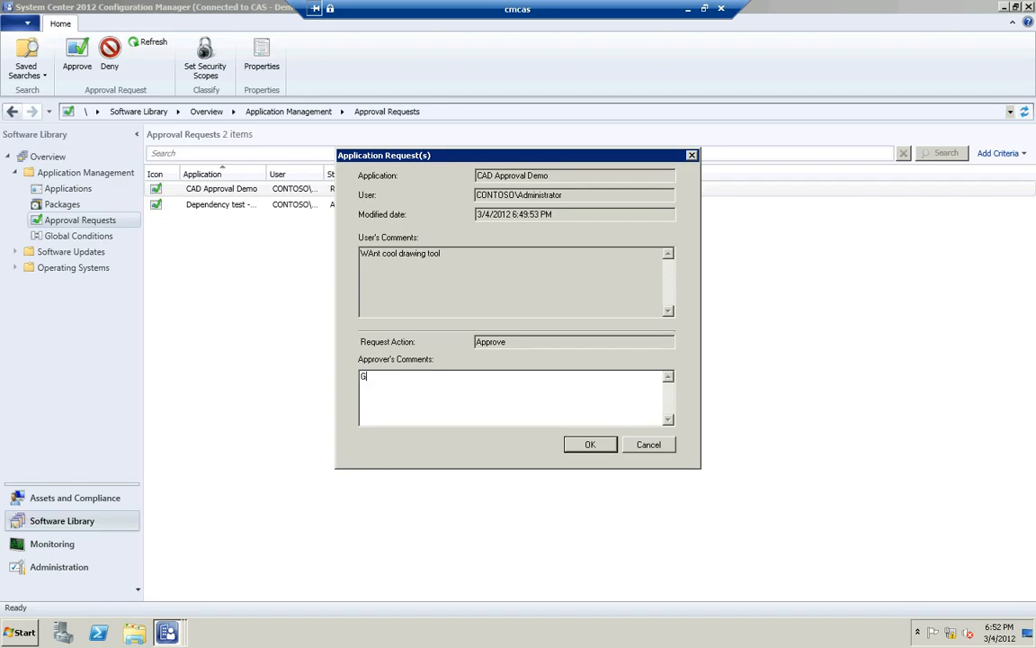
text(ood use of money)
click(601, 447)
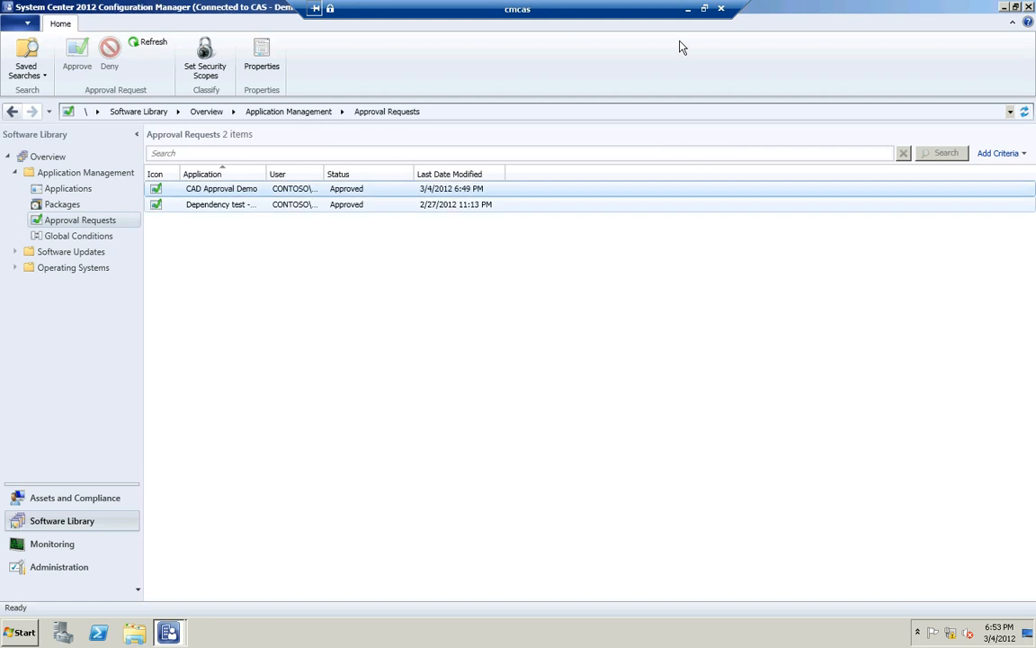
Switch to the cmclt1 session and refresh the submitted application requests to check the status of CAD Approval Demo
click(687, 8)
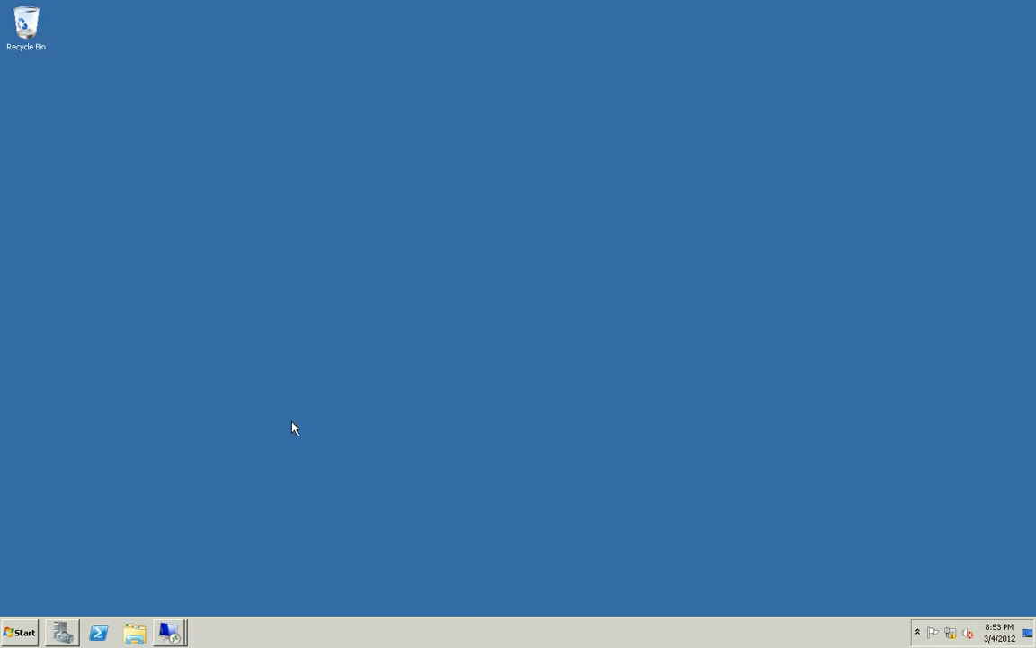
click(170, 633)
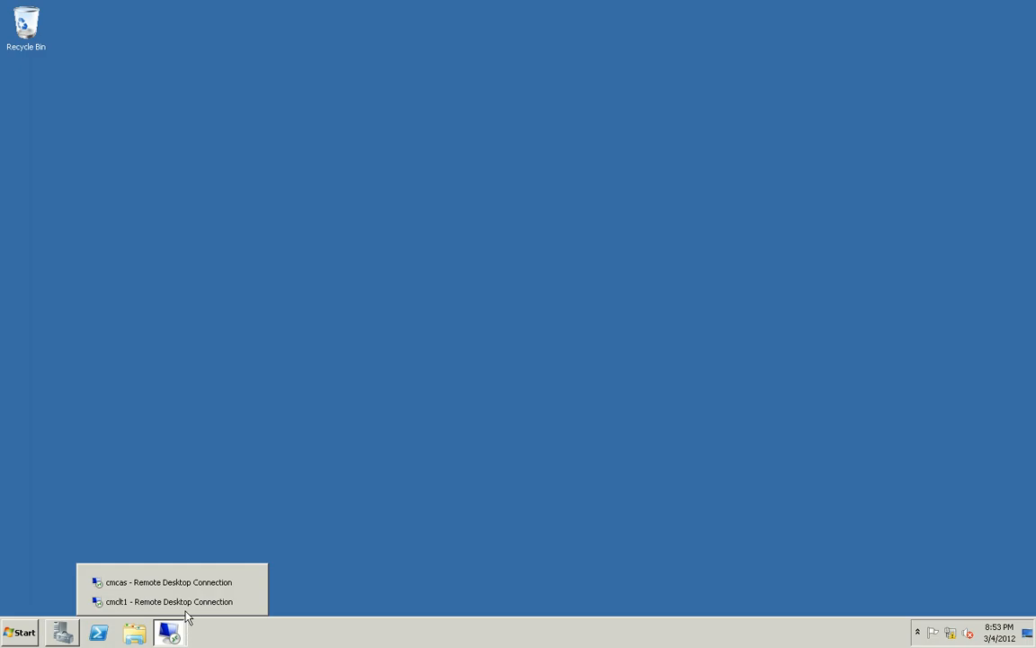
click(175, 601)
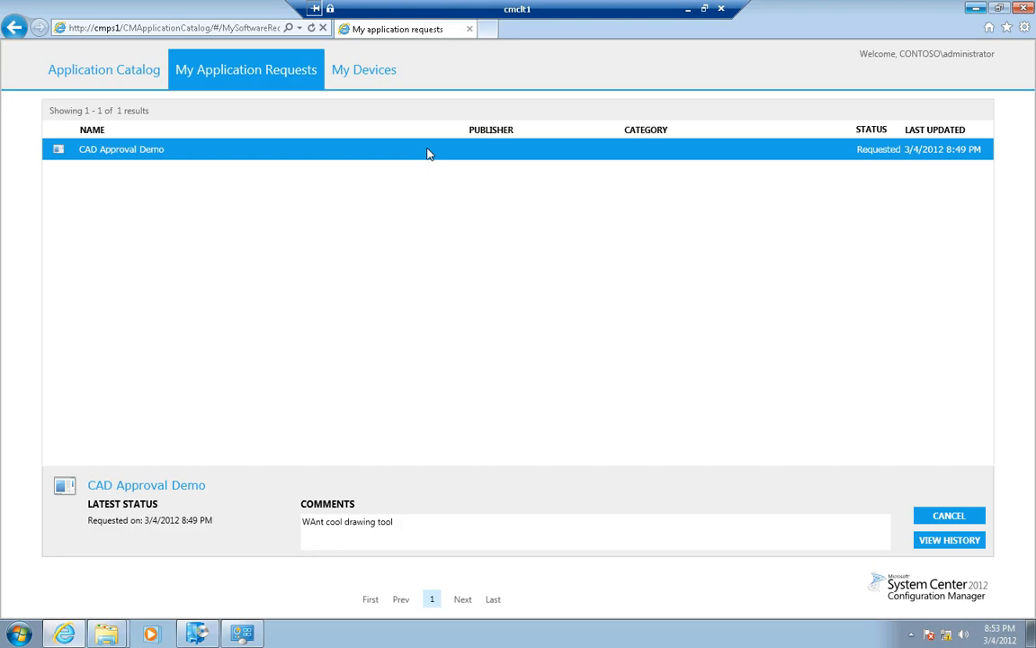
key(F5)
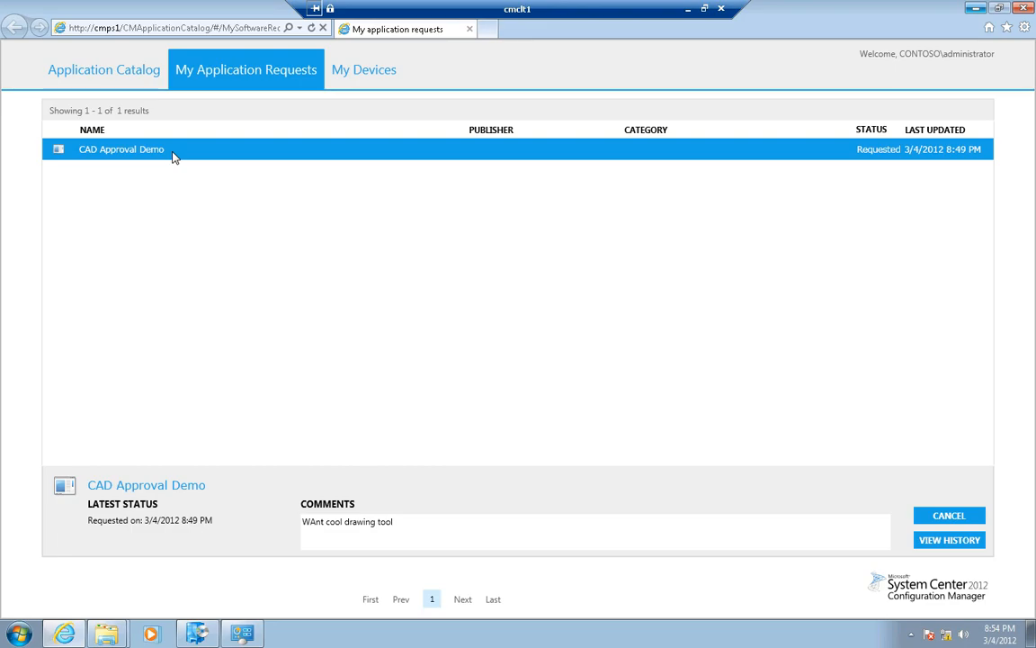
key(F5)
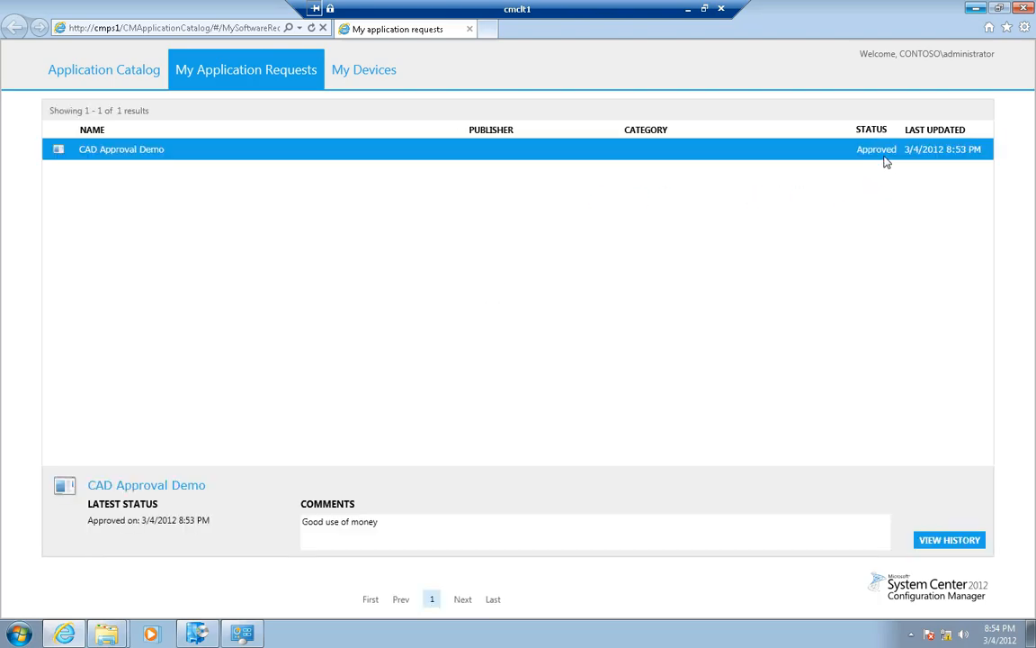
Install CAD Approval Demo from the Application Catalog and return to the catalog list
click(141, 75)
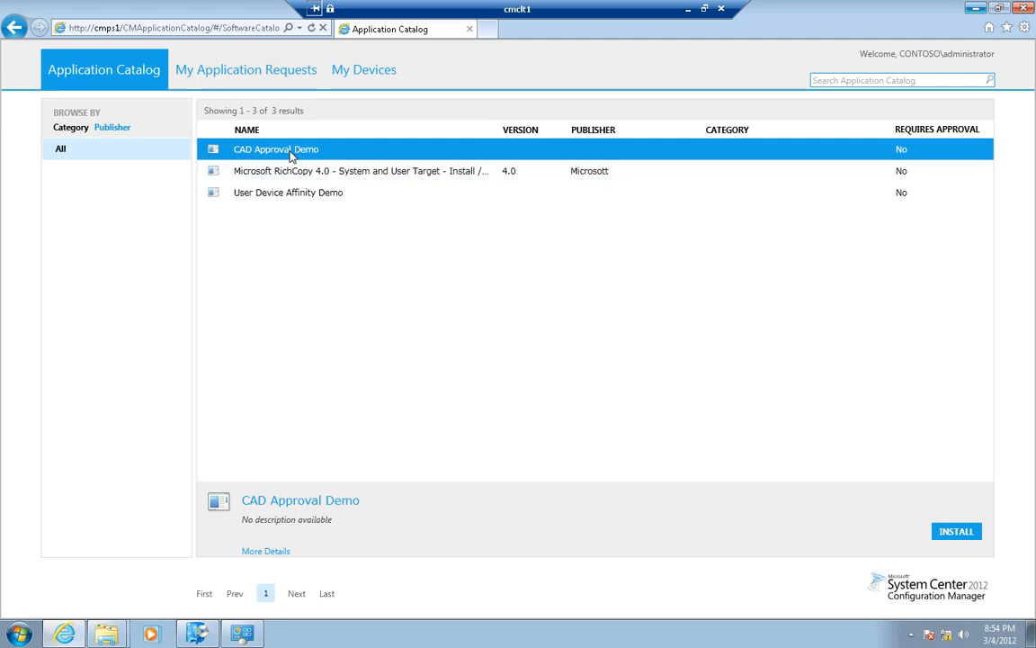
click(955, 532)
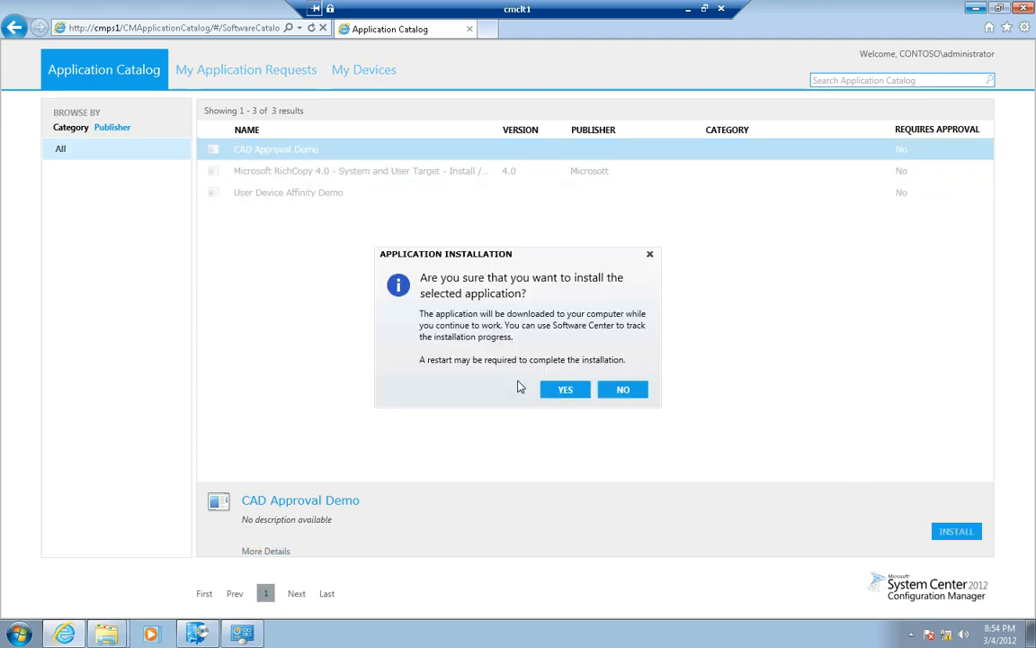
click(565, 389)
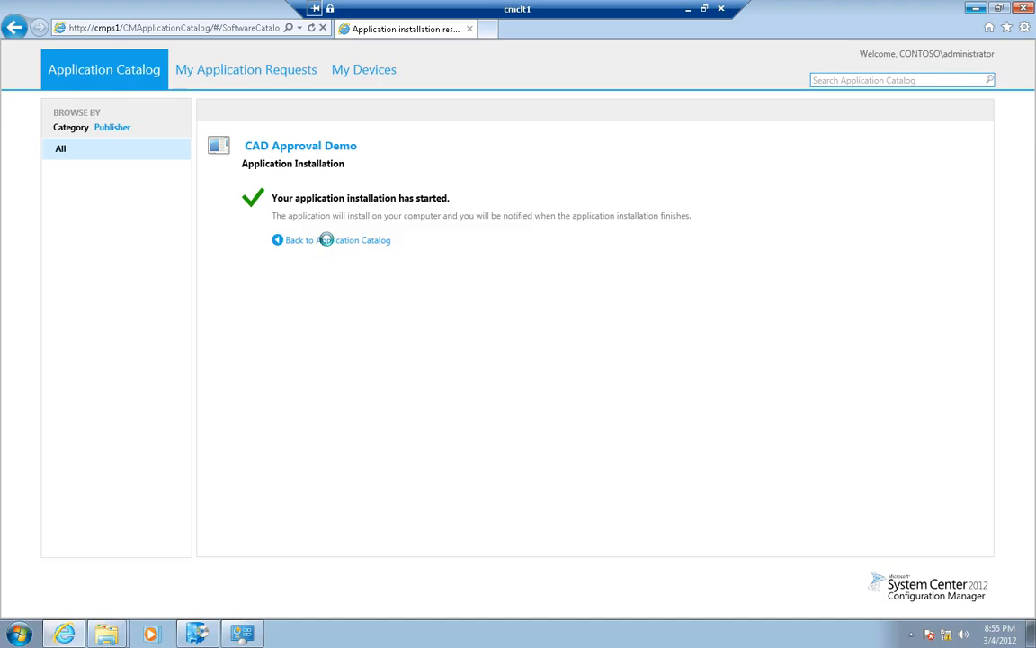
click(330, 241)
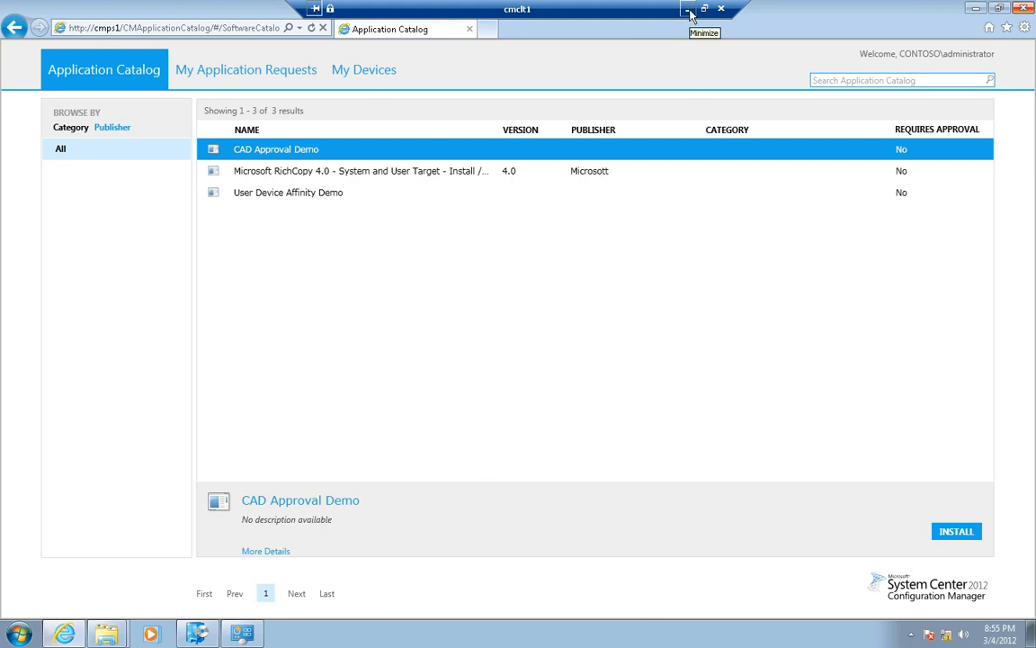
Switch to the Configuration Manager console on the cmcas session and view the summary of the TestApp - Required application
click(688, 10)
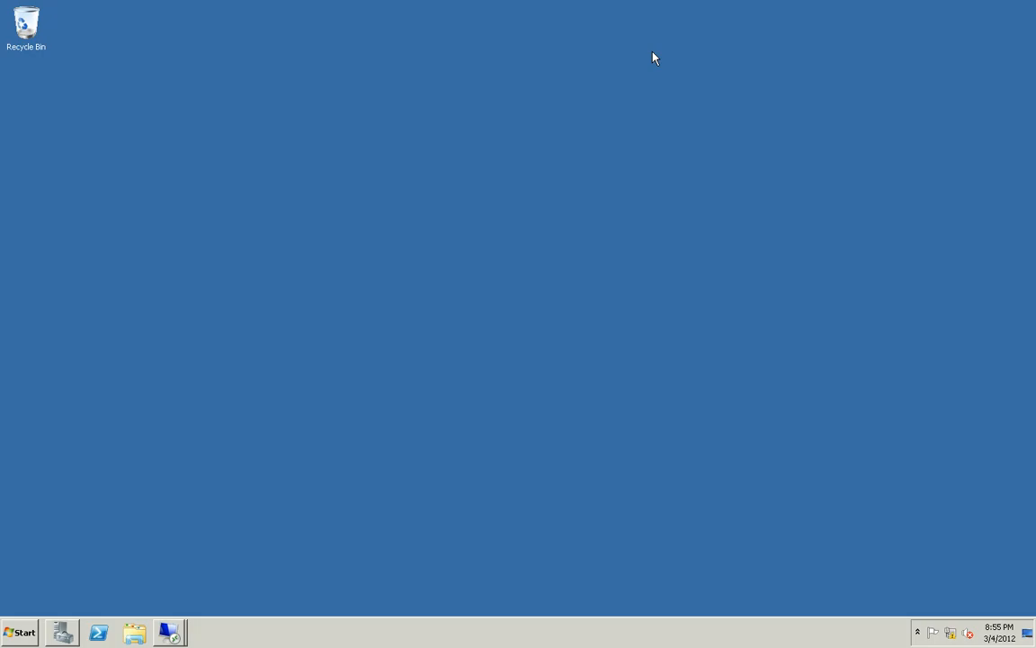
click(170, 629)
click(154, 586)
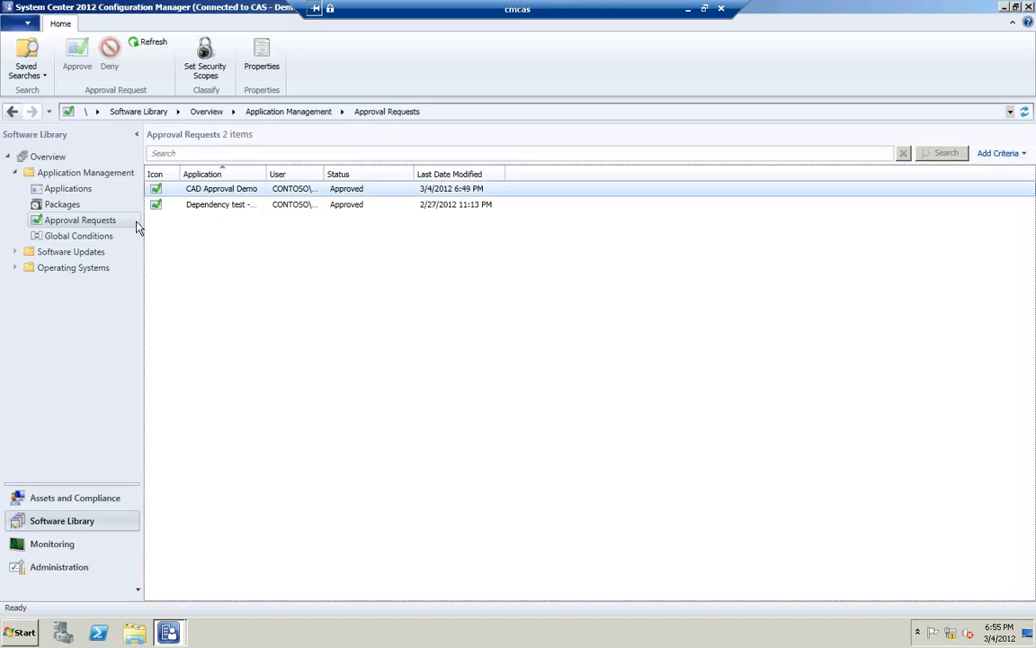
click(69, 189)
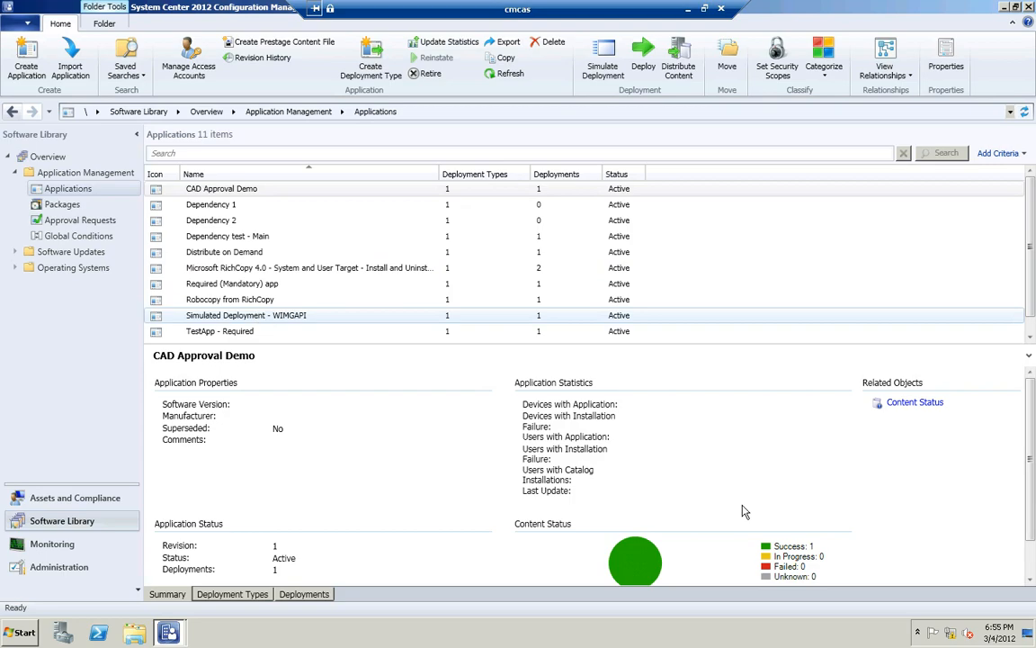
click(256, 333)
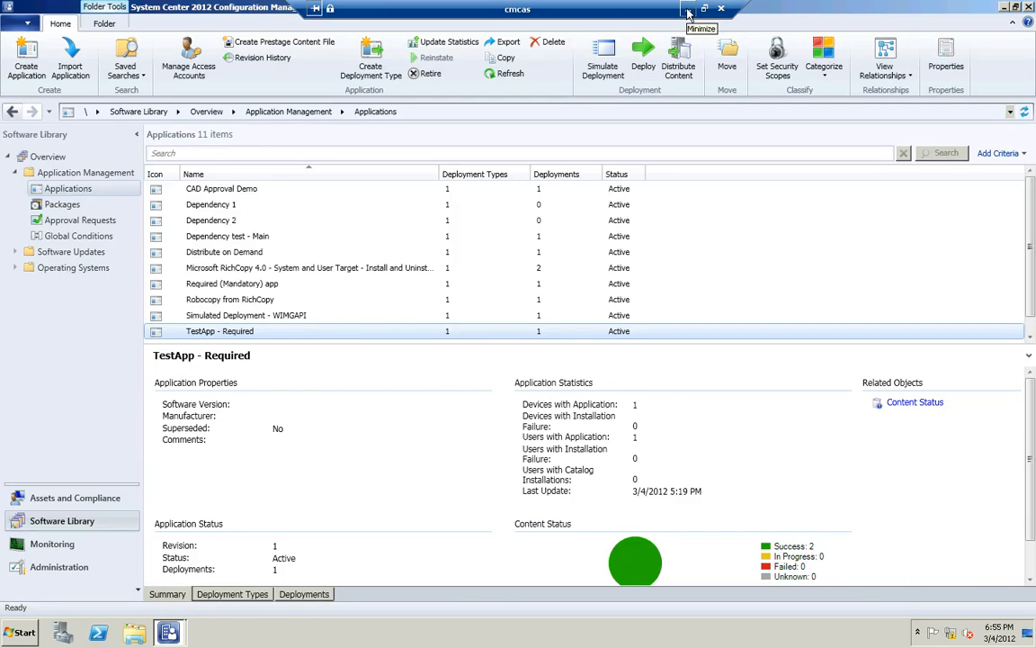
Switch back to the cmclt1 session, dismiss the CAD Approval Demo notification, and view TestApp - Required's details in Software Center
click(688, 9)
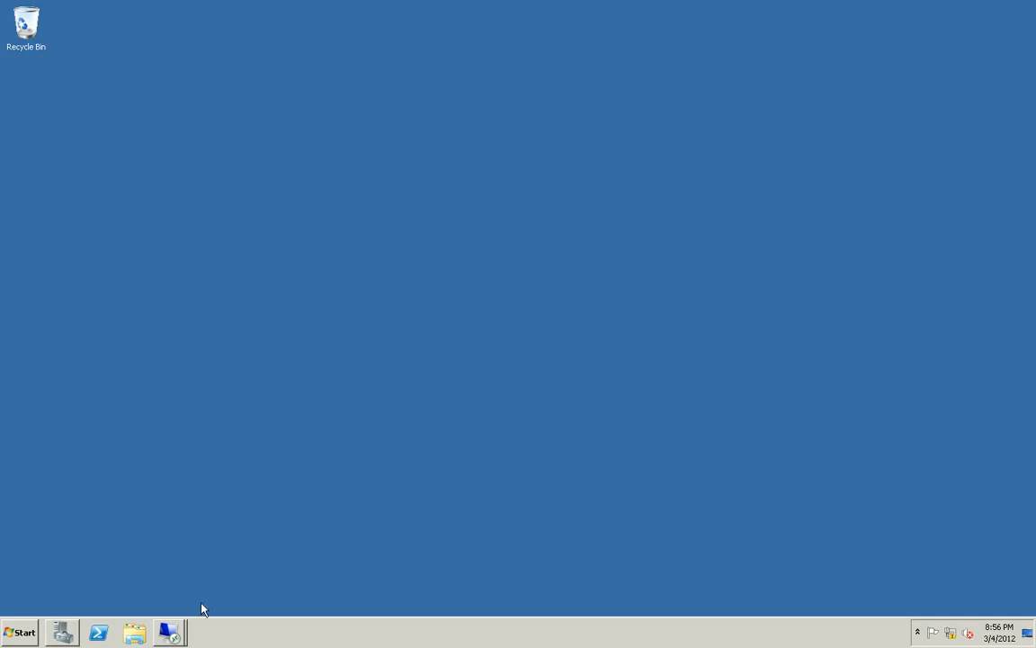
click(171, 628)
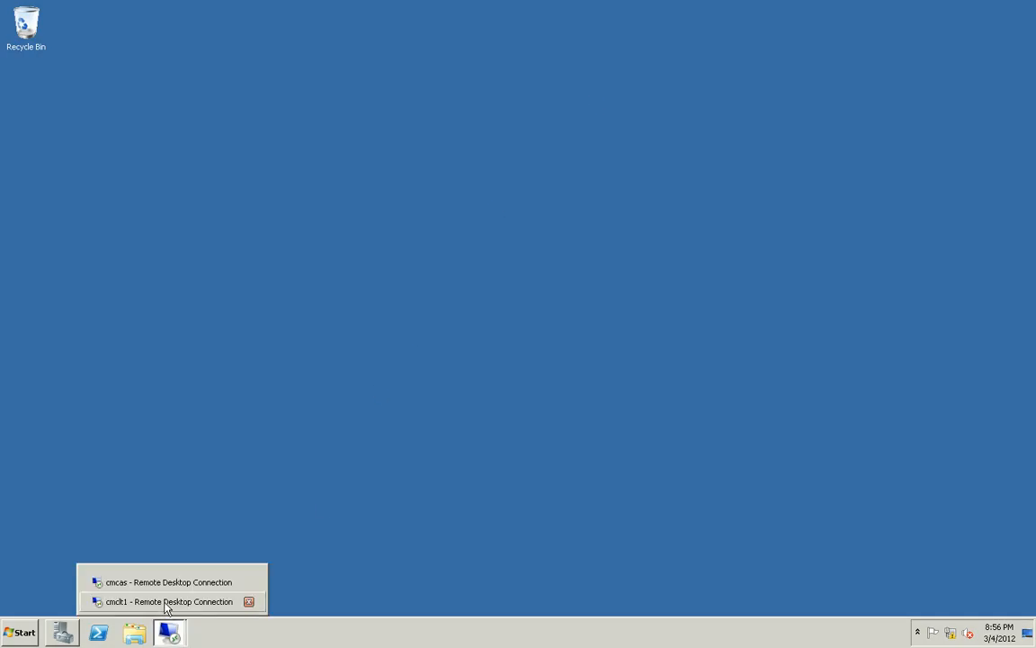
click(163, 602)
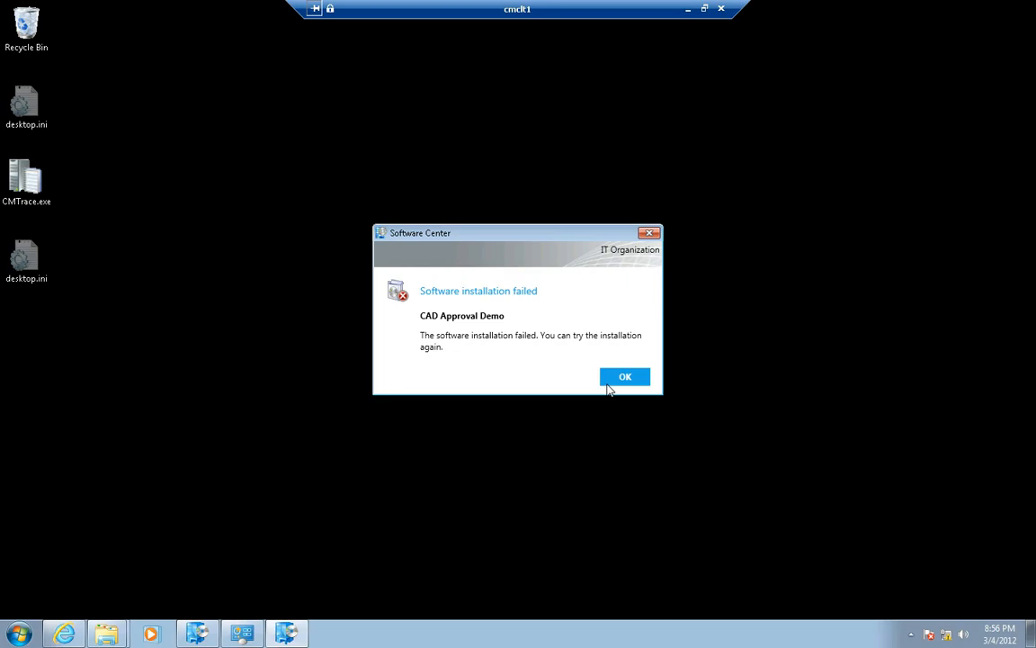
click(608, 383)
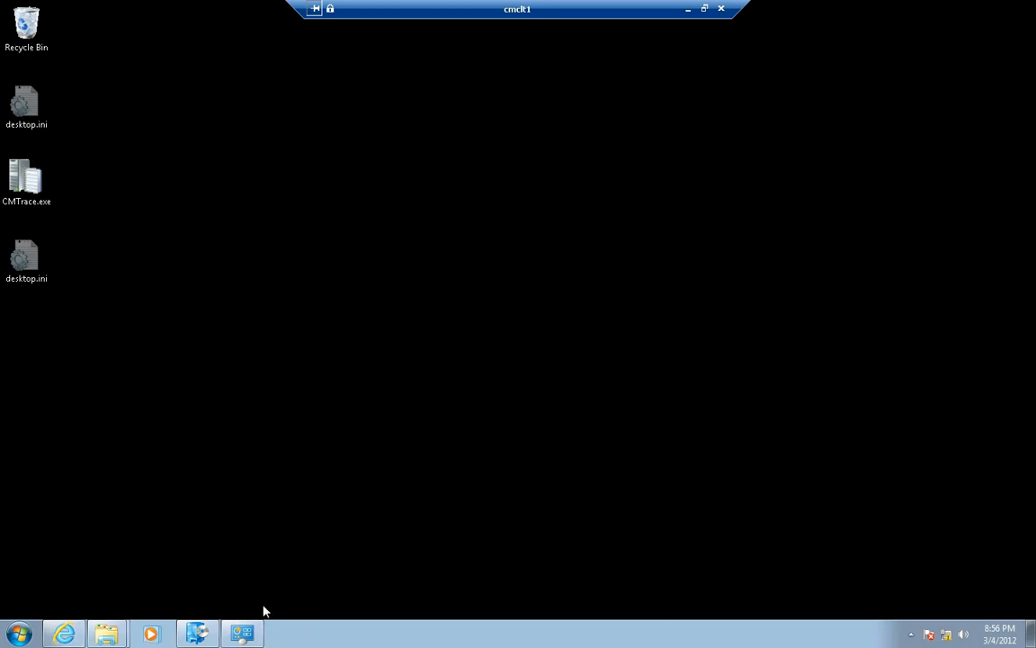
click(201, 634)
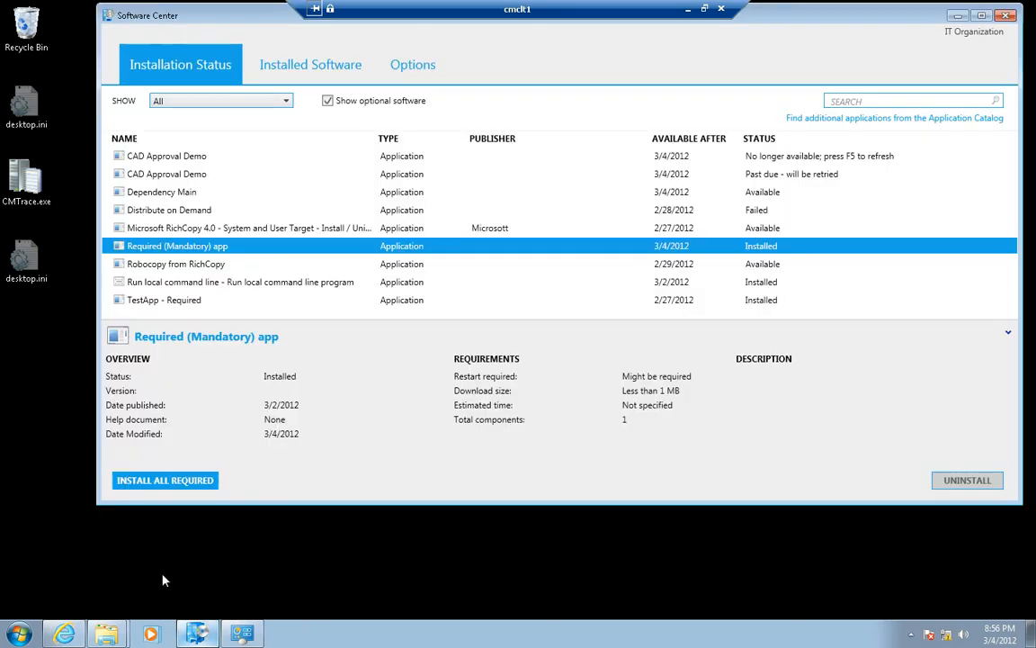
click(202, 305)
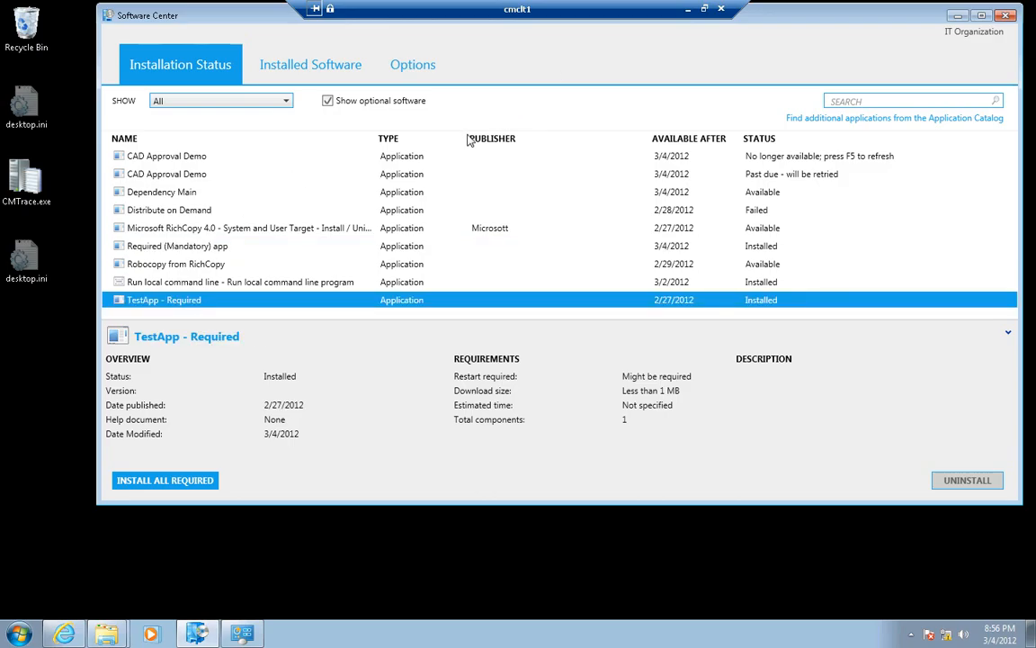
Delete TESTAPP.EXE from the root of Local Disk (C:) in Windows Explorer
click(20, 634)
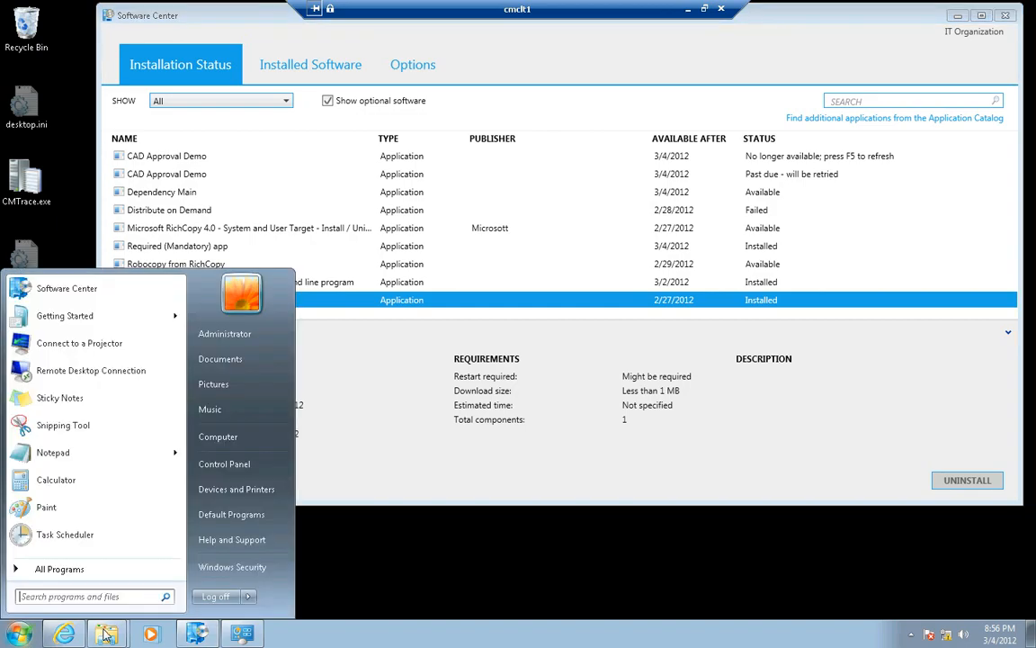
click(107, 634)
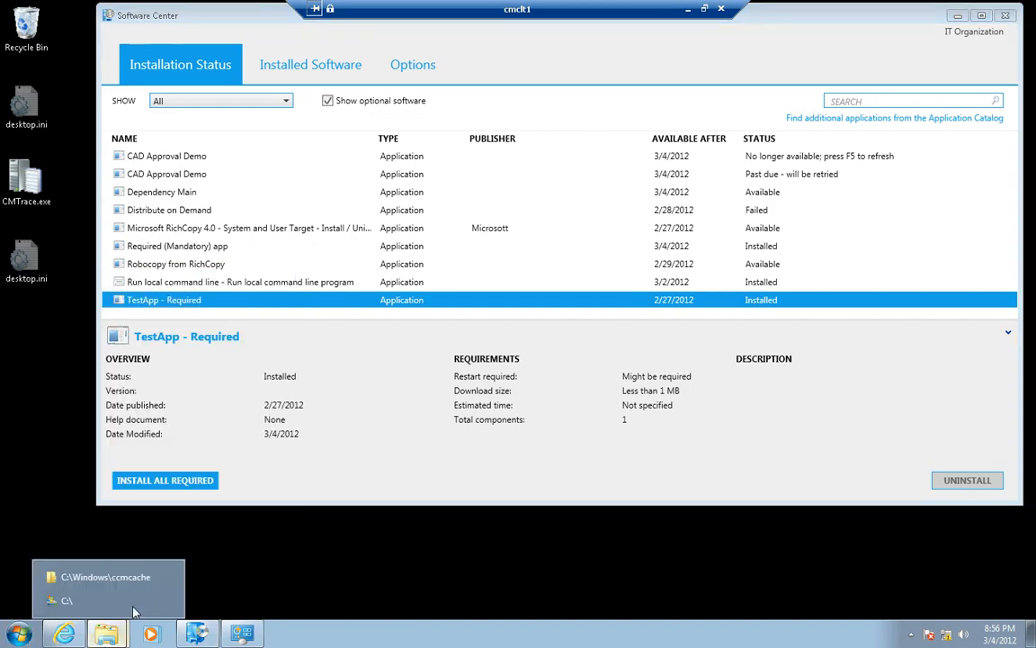
click(86, 604)
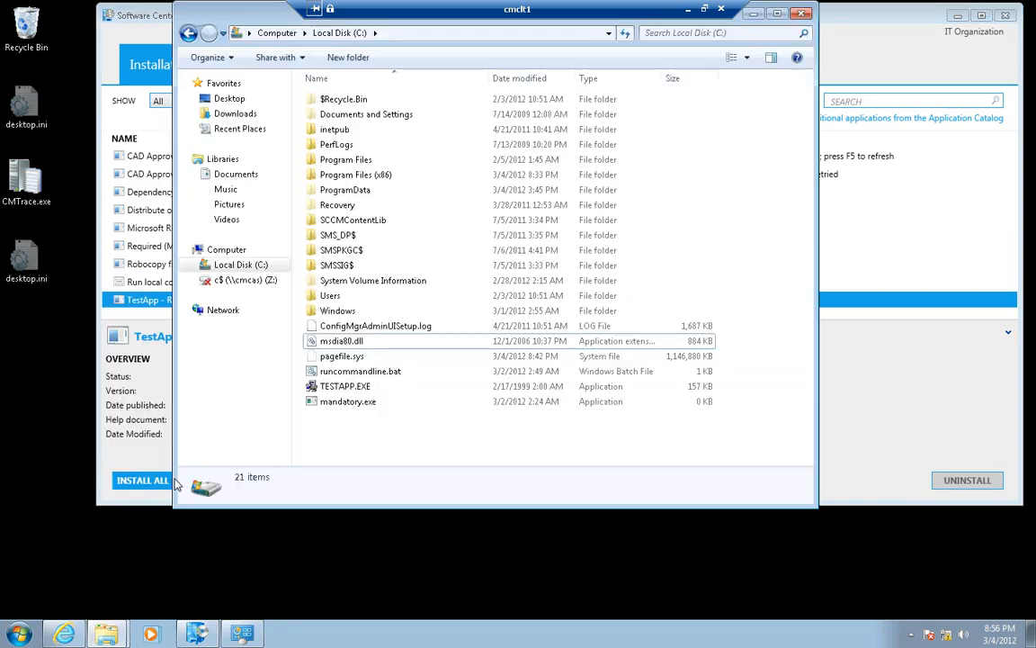
click(349, 387)
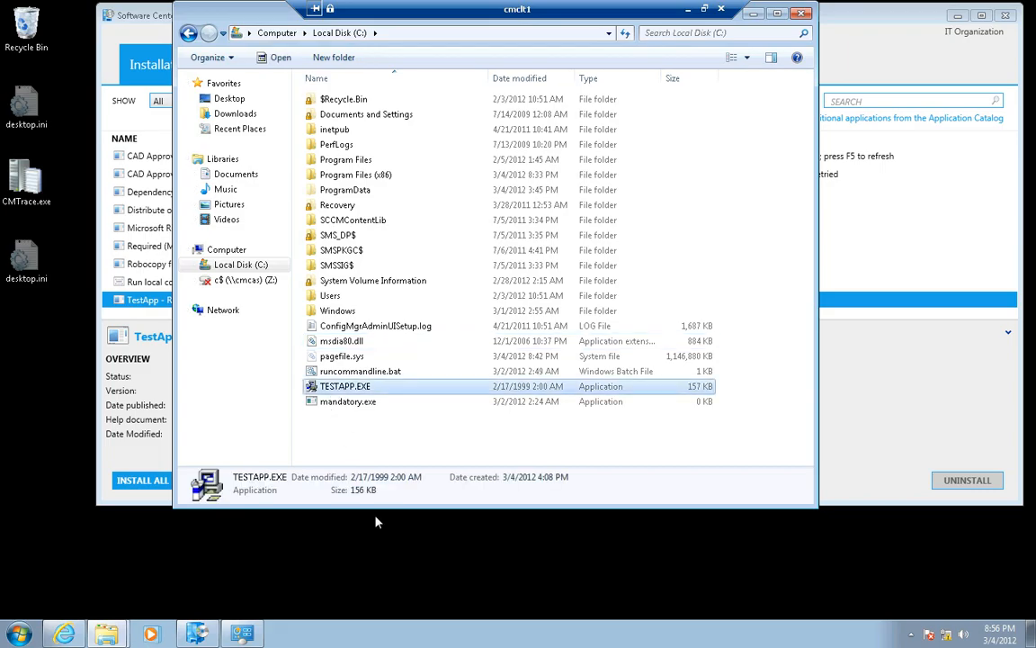
key(Delete)
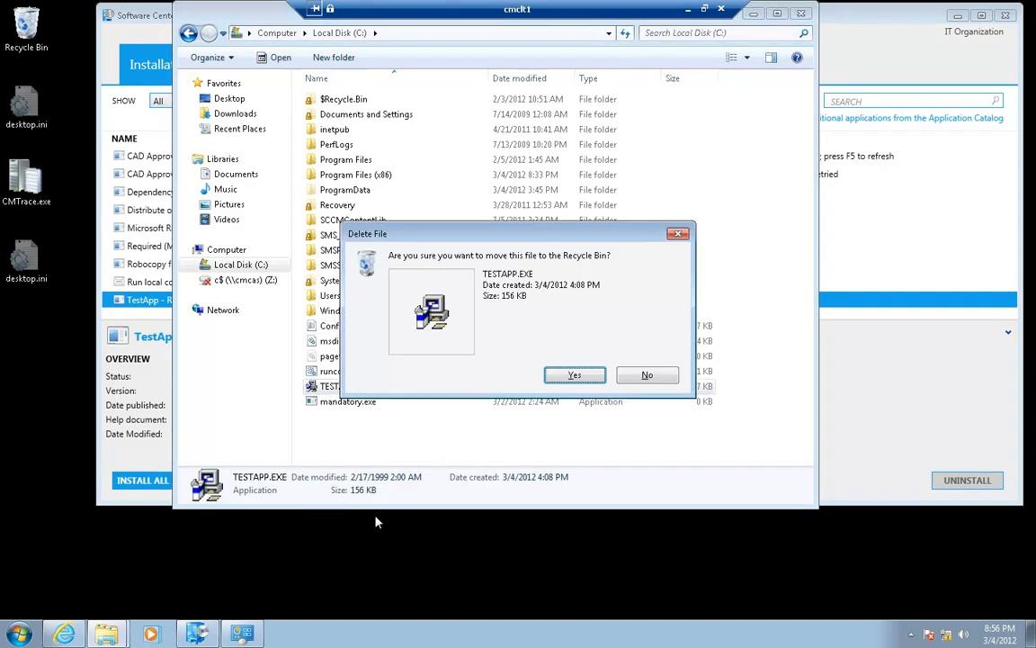
key(Return)
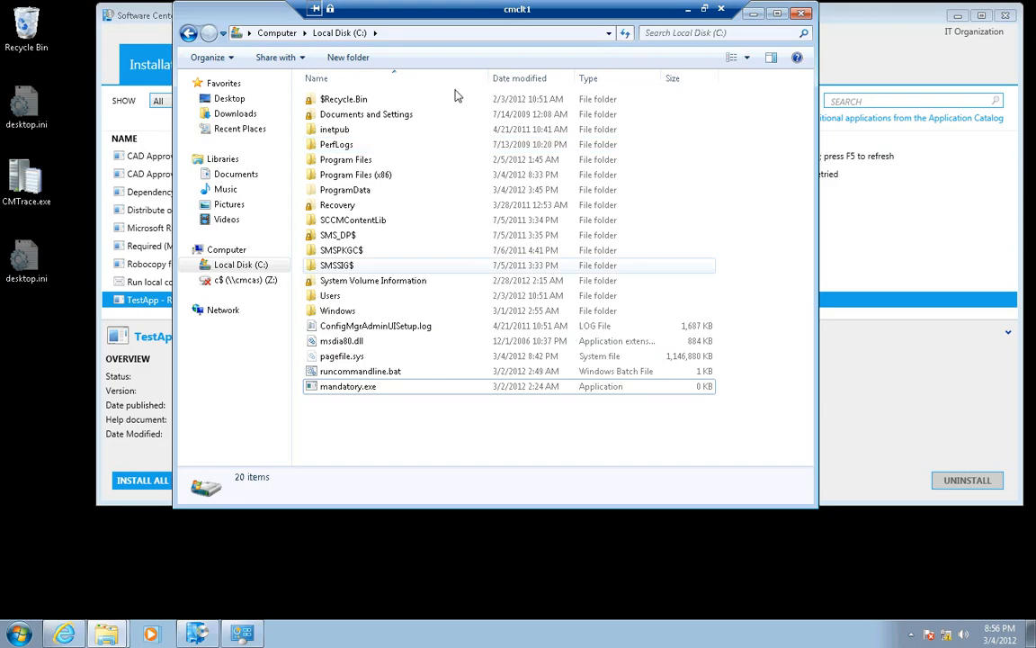
Run the Application Deployment Evaluation Cycle from the Configuration Manager client properties, then put Control Panel away
drag(216, 14, 88, 30)
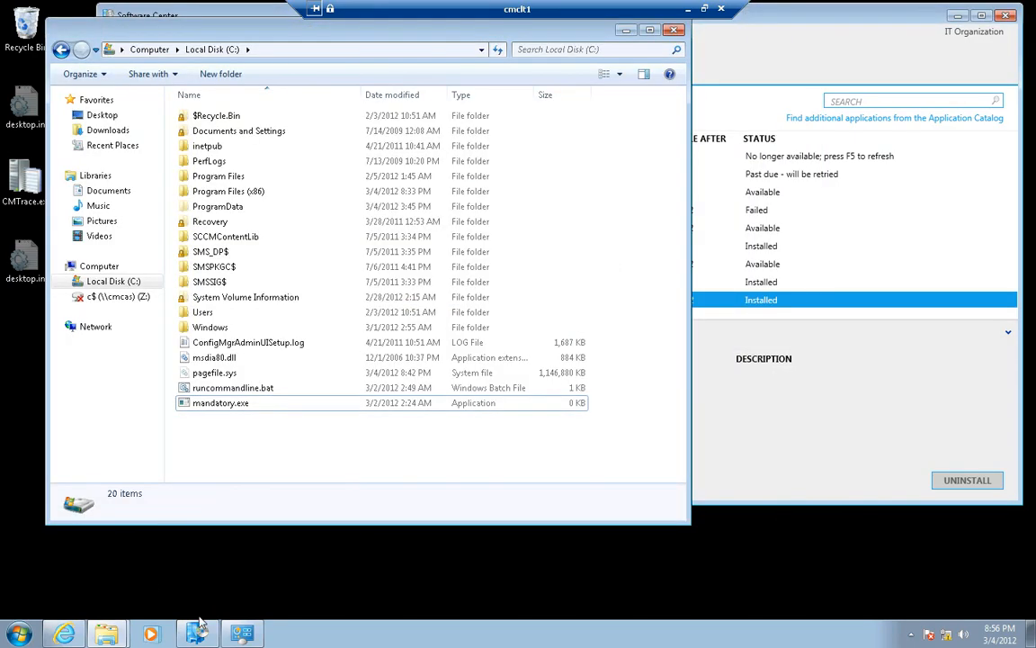
click(241, 635)
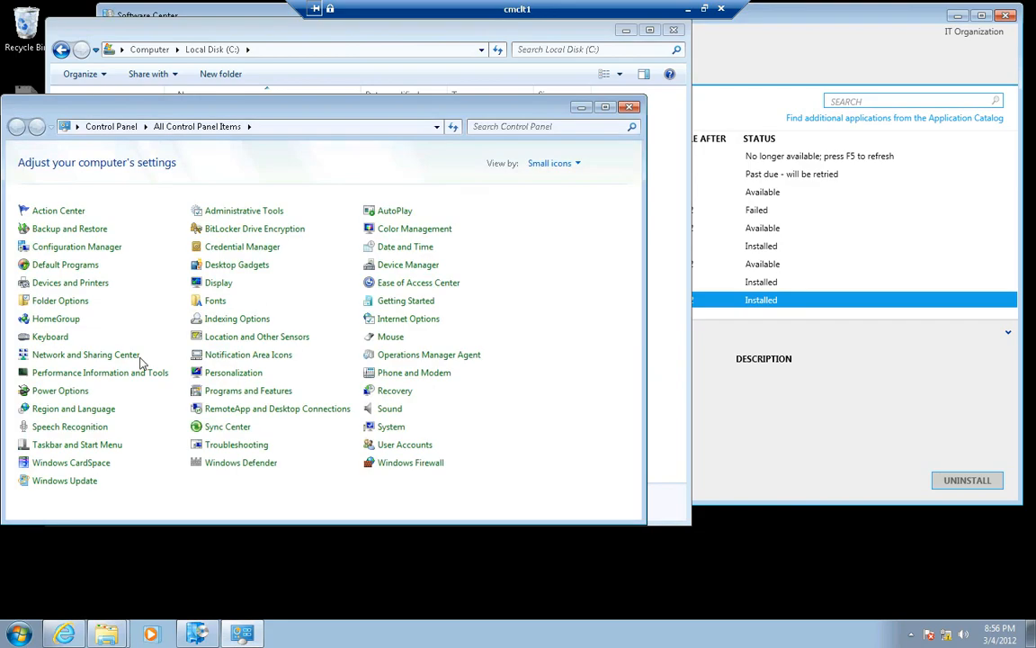
click(65, 255)
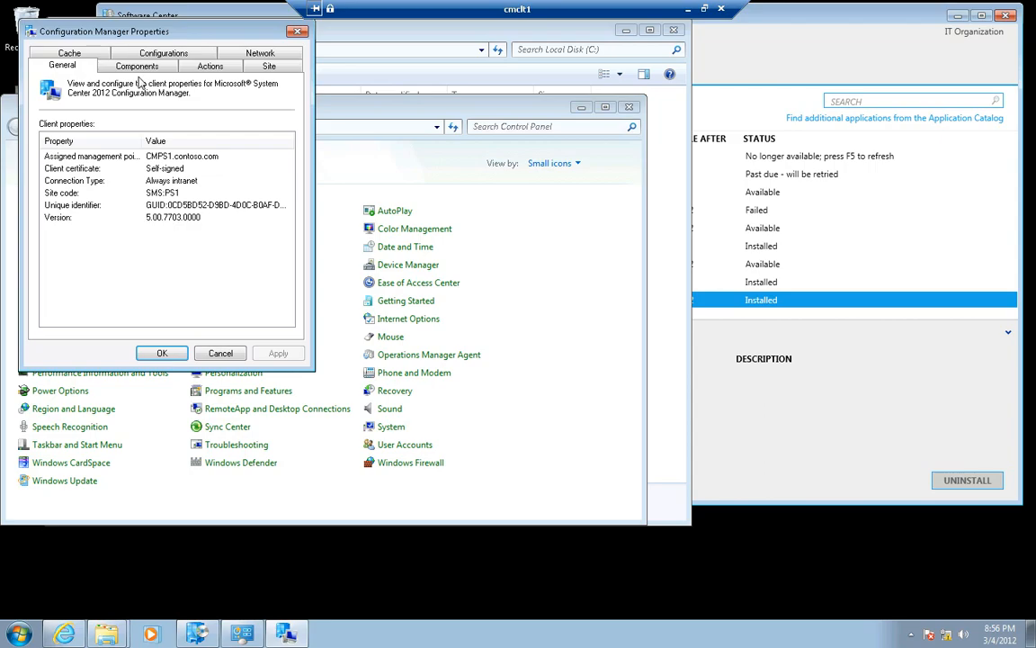
click(209, 66)
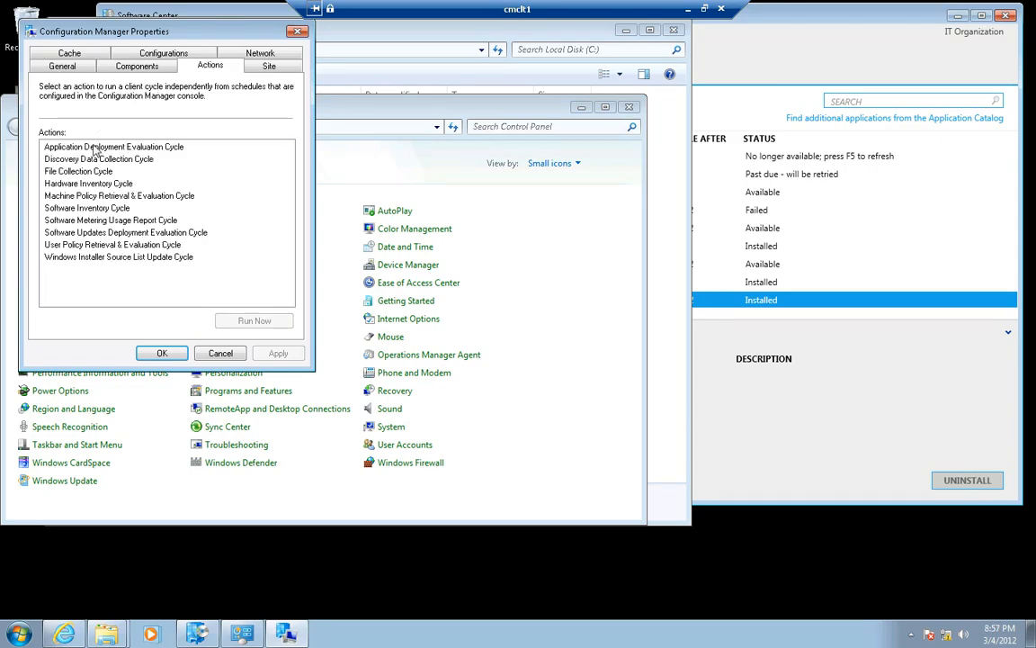
click(93, 146)
click(262, 320)
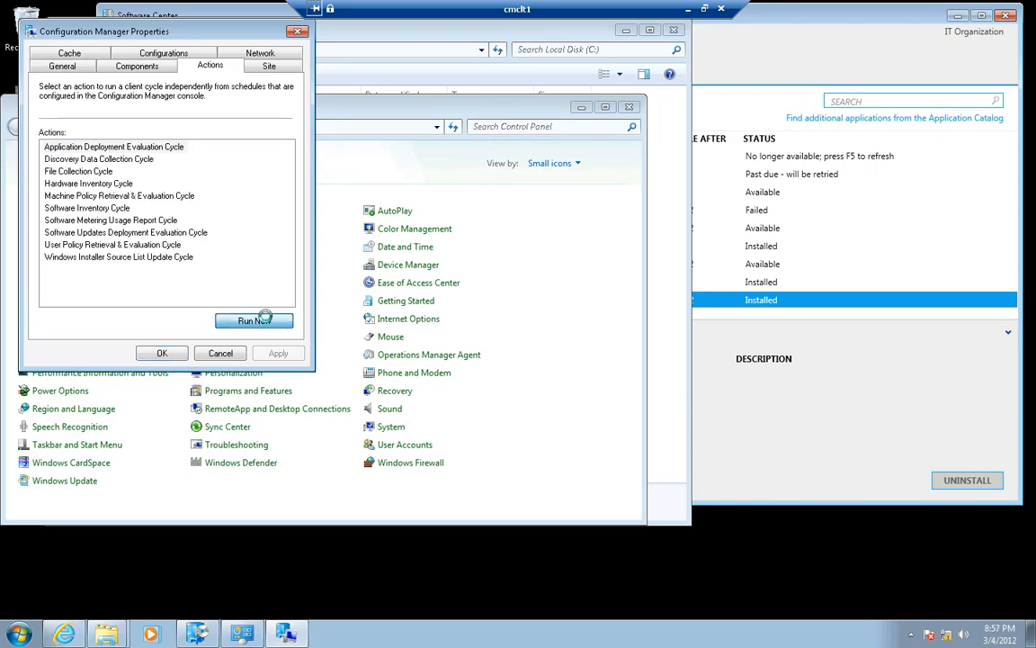
click(656, 368)
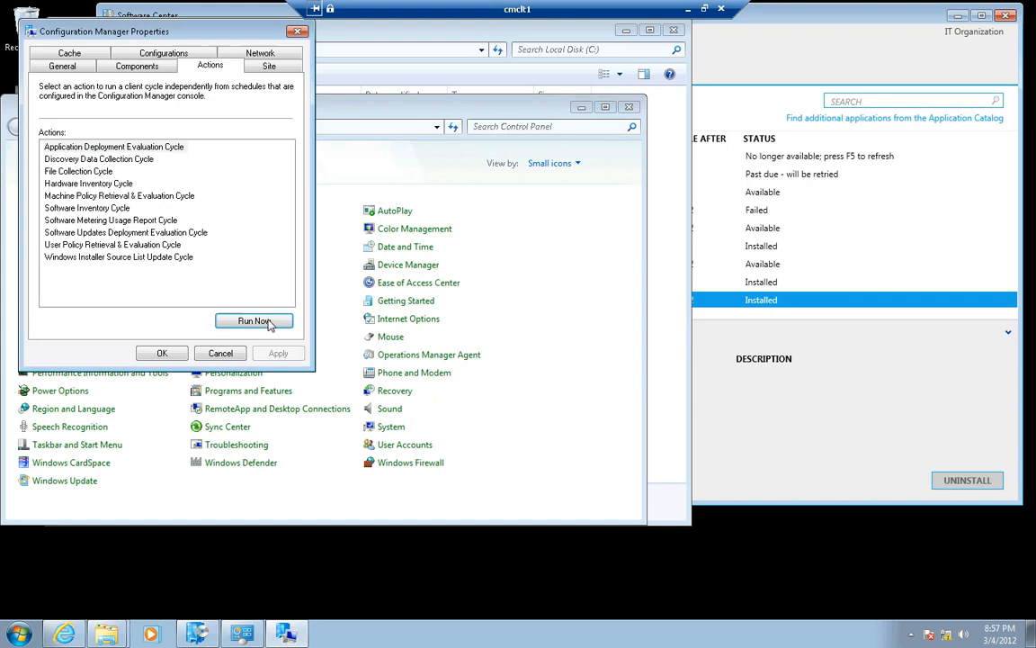
click(160, 352)
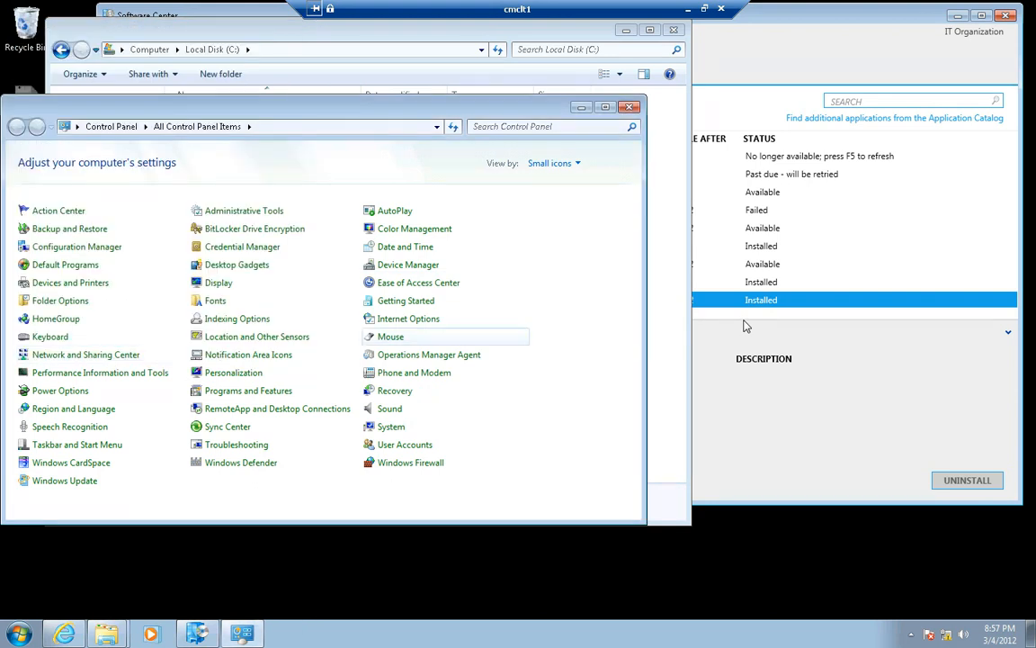
click(581, 107)
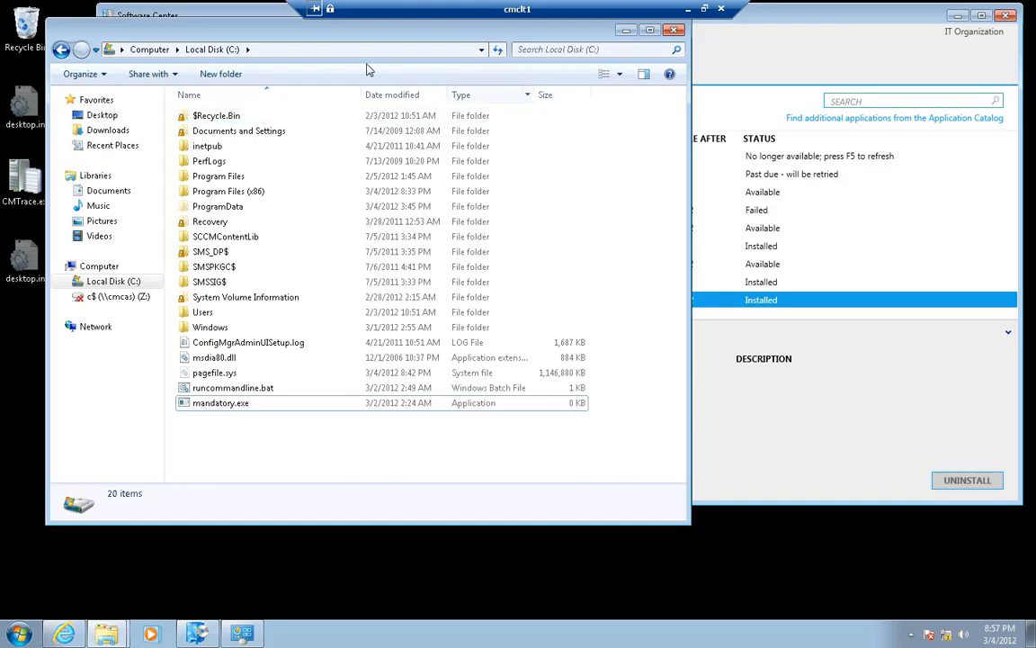
Check TestApp - Required's status in Software Center and look for TESTAPP.EXE in the root of Local Disk (C:)
drag(366, 31, 138, 358)
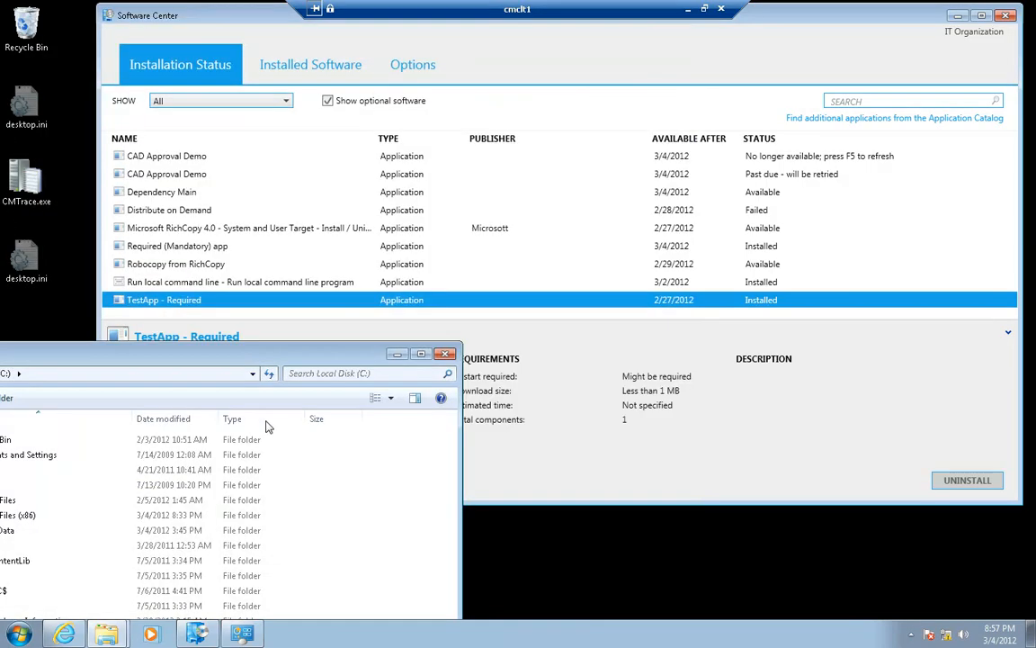
click(608, 319)
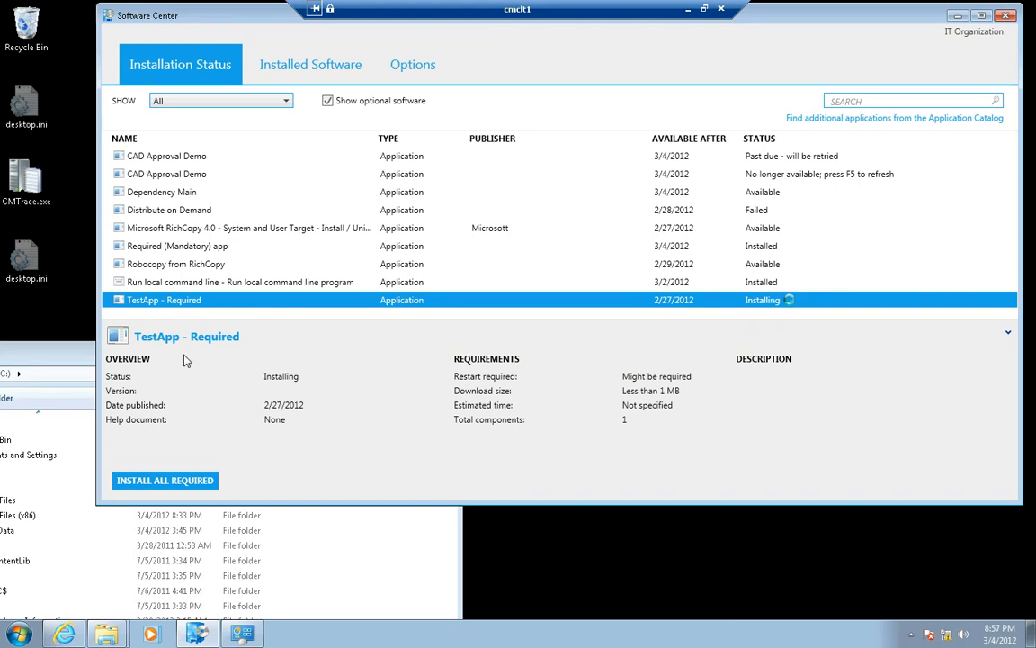
drag(88, 354, 356, 143)
click(266, 447)
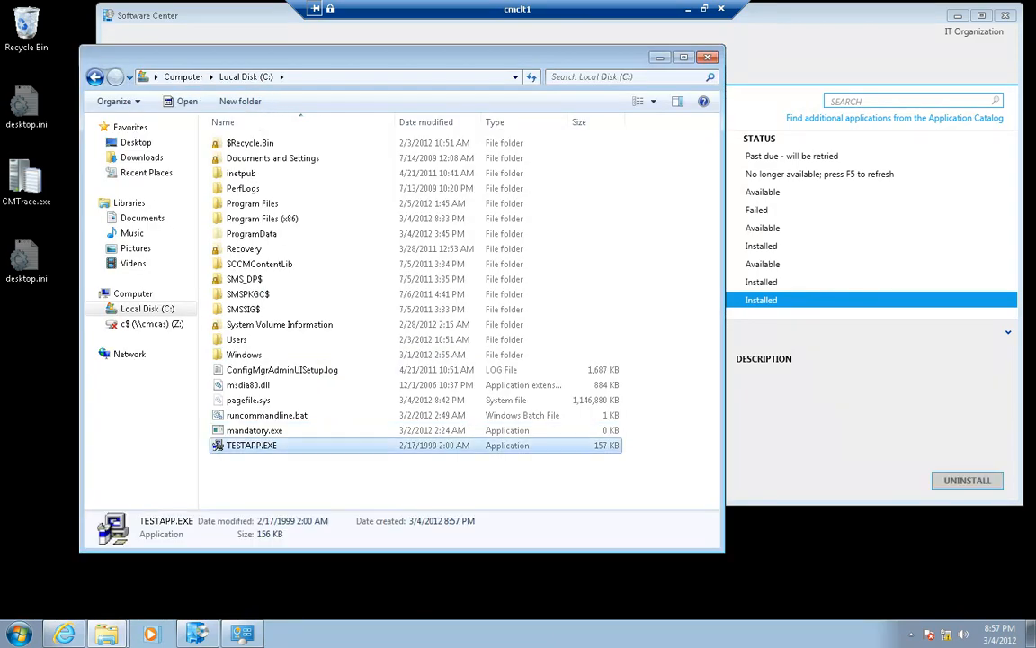
mouse_move(242, 634)
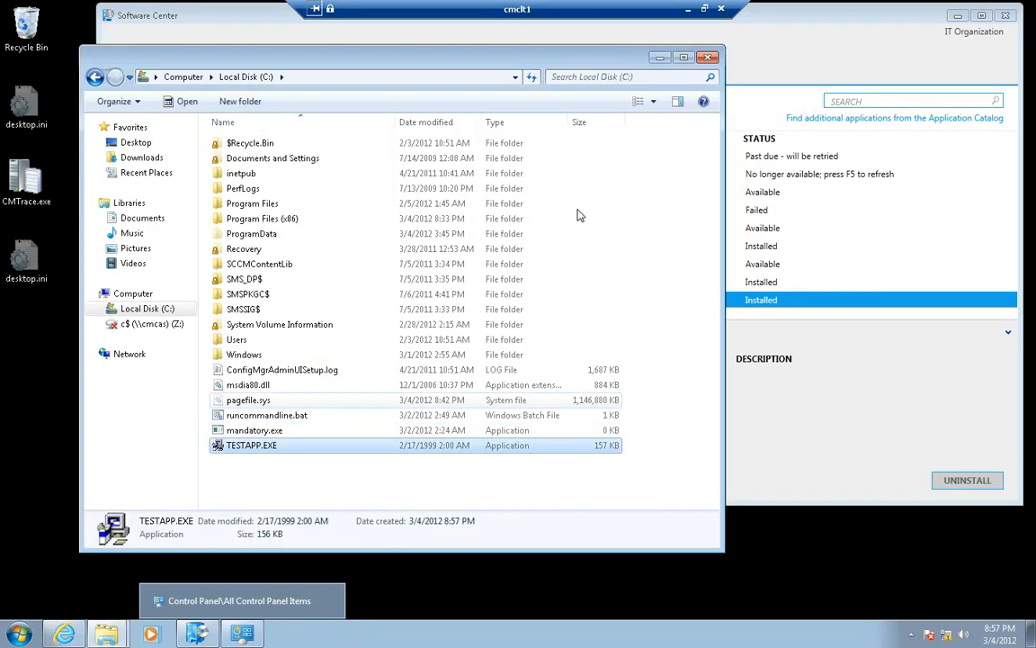
click(659, 59)
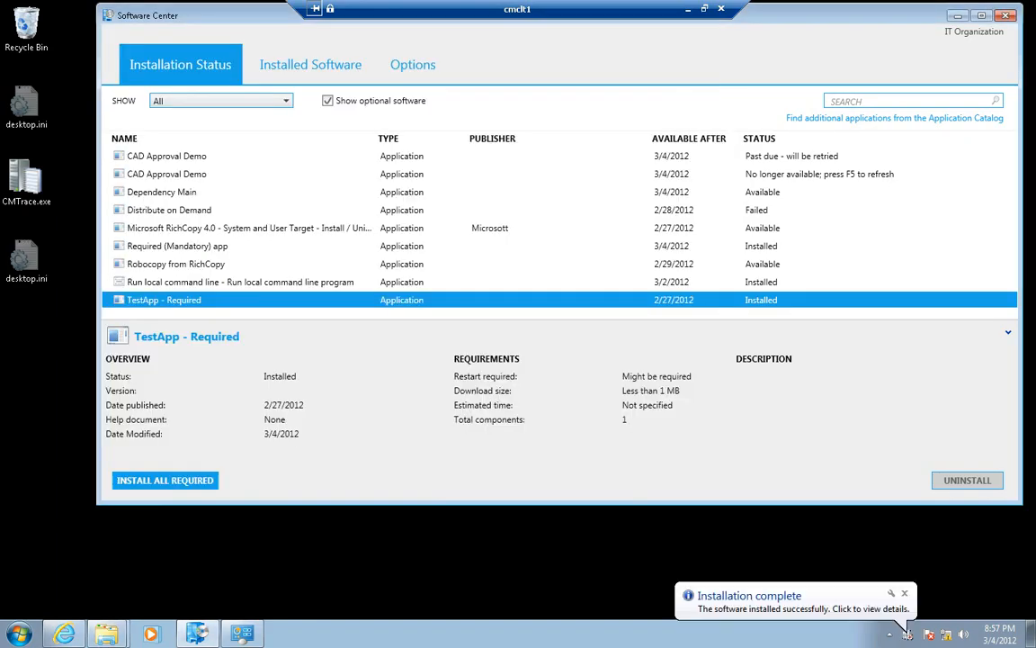
Switch to the Configuration Manager console on the cmcas session and view the summaries of Microsoft RichCopy 4.0 and Robocopy from RichCopy
key(F10)
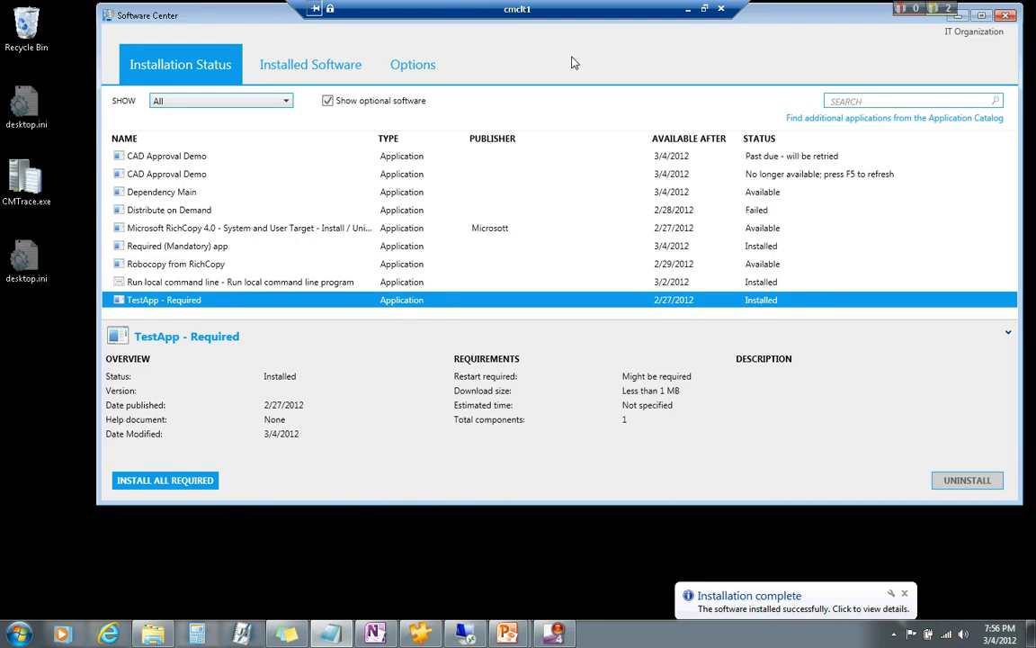
click(687, 10)
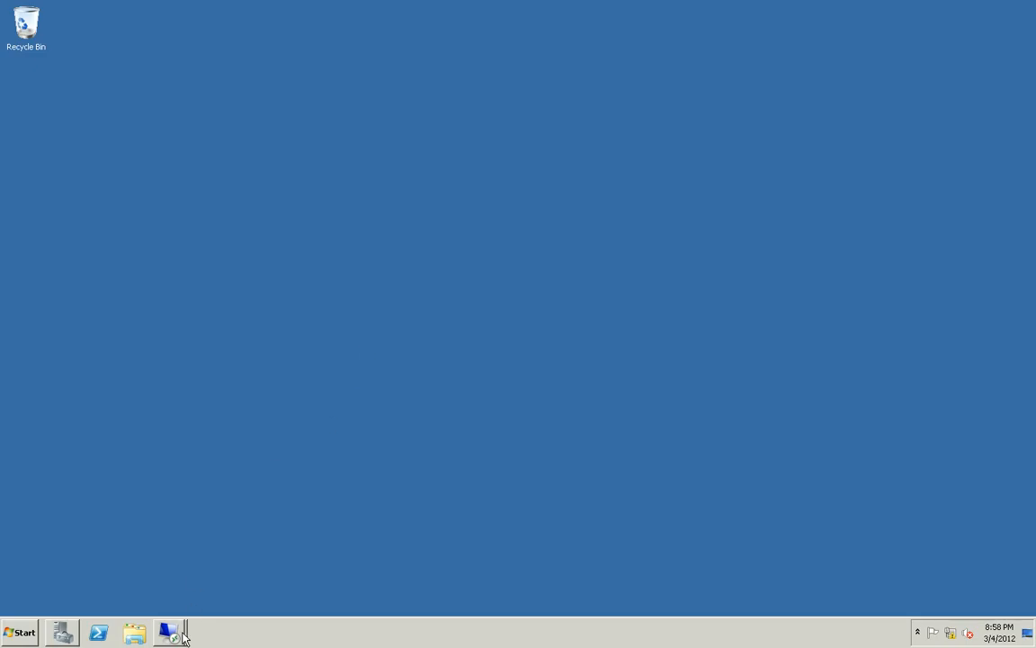
mouse_move(171, 632)
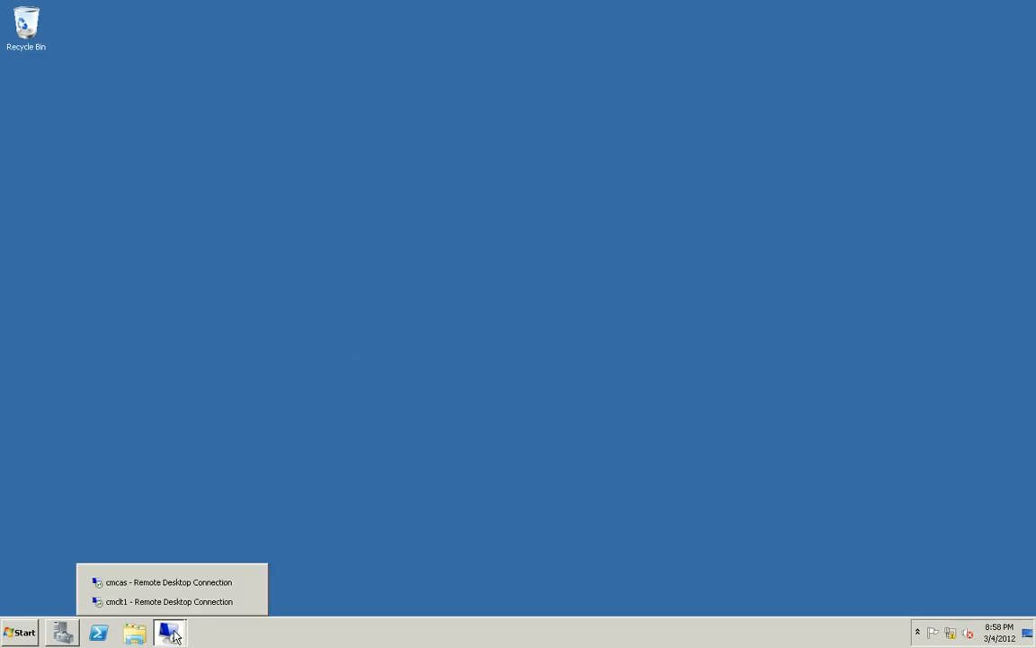
click(159, 582)
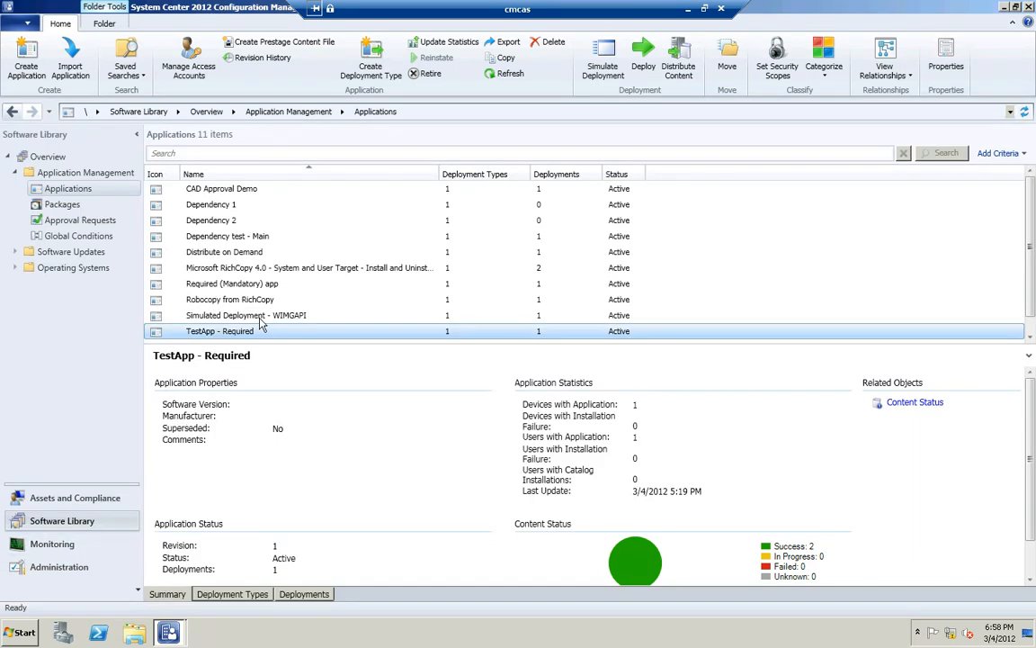
click(254, 271)
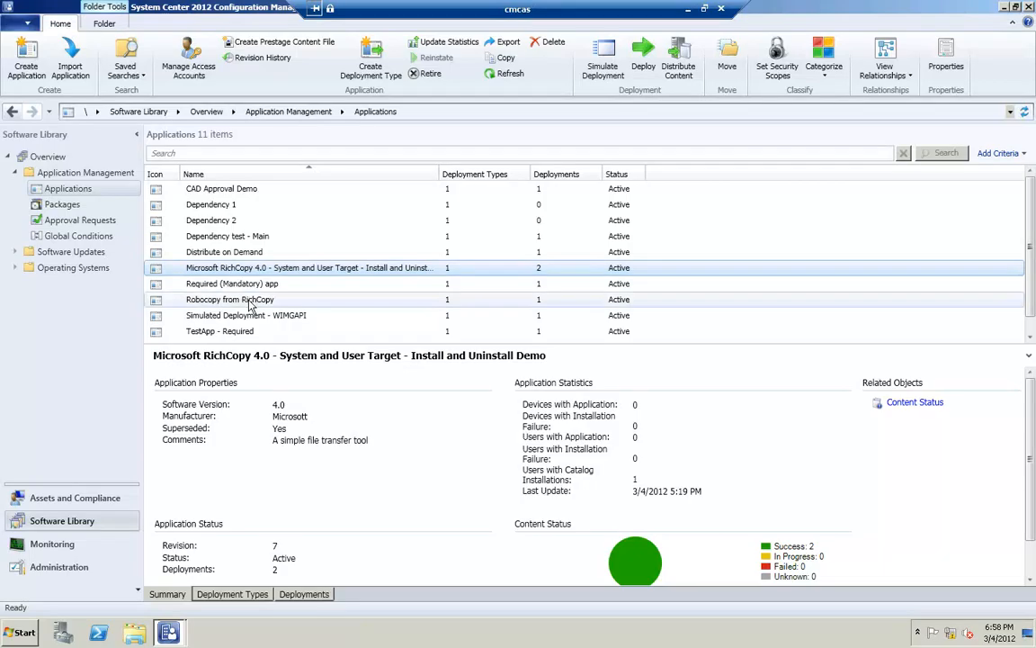
click(251, 303)
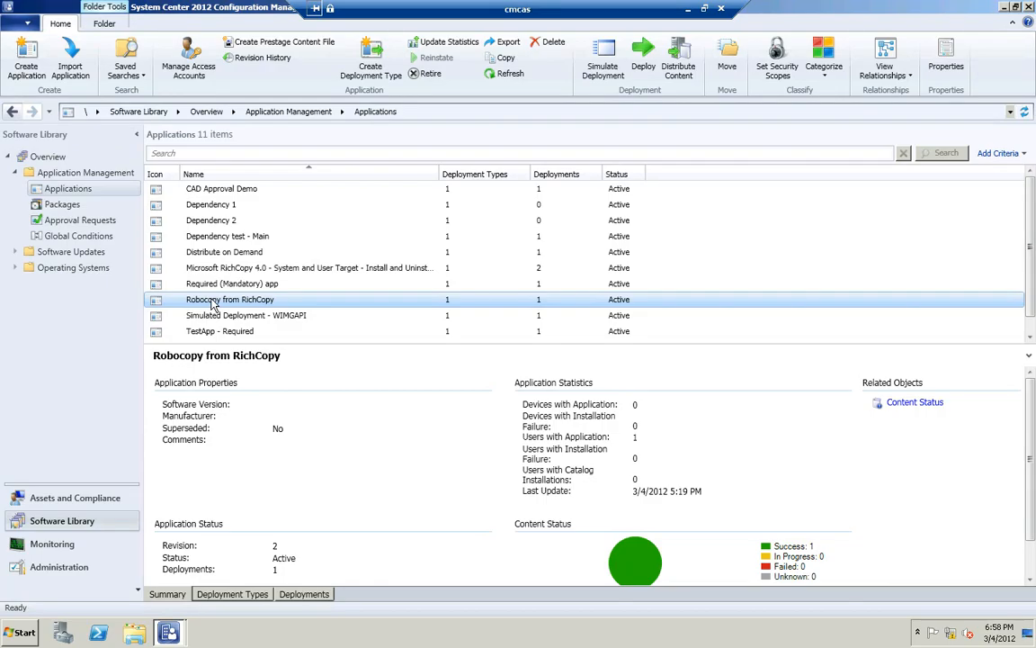
Open the Robocopy from RichCopy properties and examine its supersedence relationship with Microsoft RichCopy 4.0
double_click(208, 300)
right_click(209, 304)
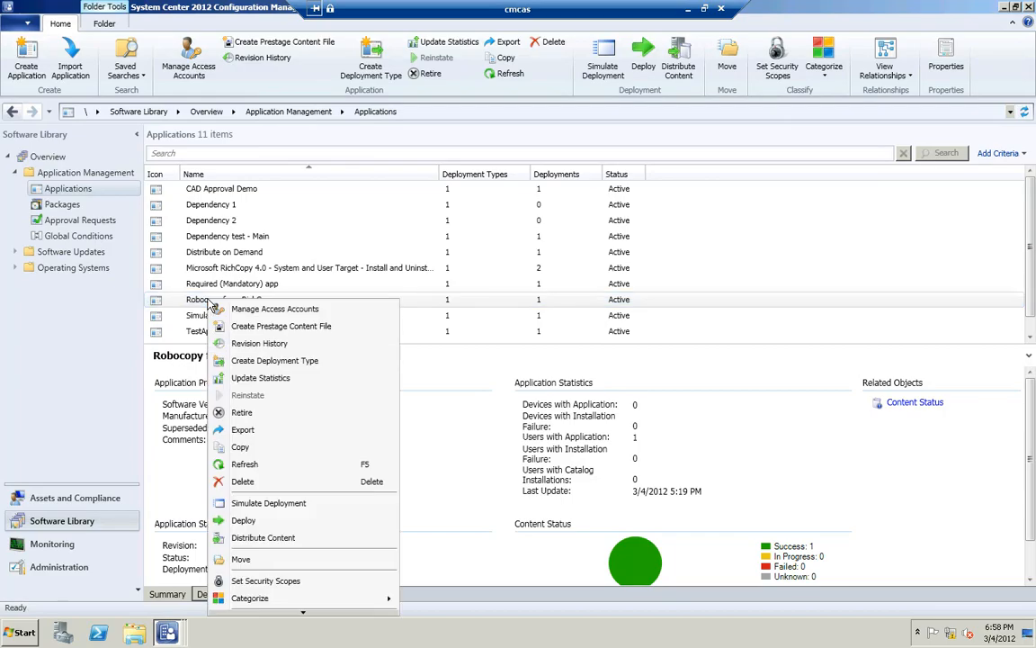
click(290, 613)
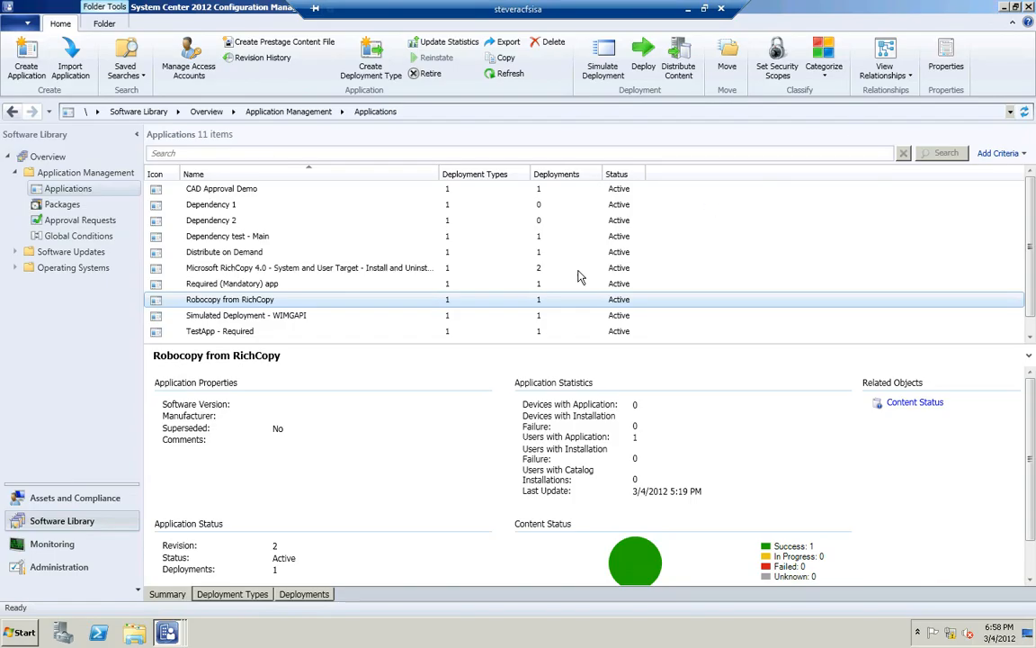
click(1006, 7)
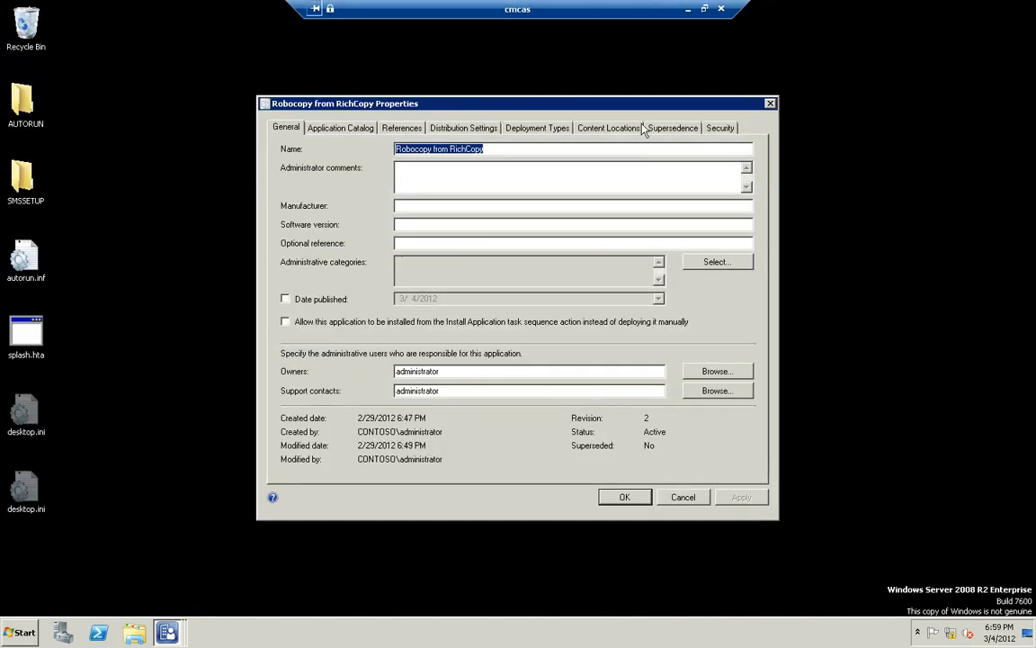
click(663, 129)
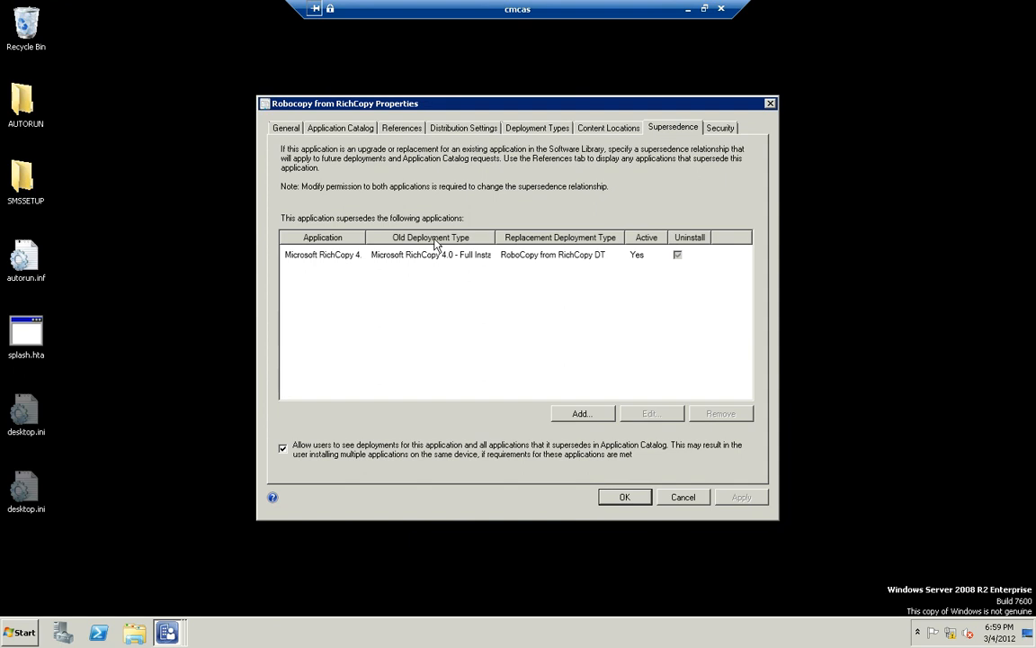
click(340, 258)
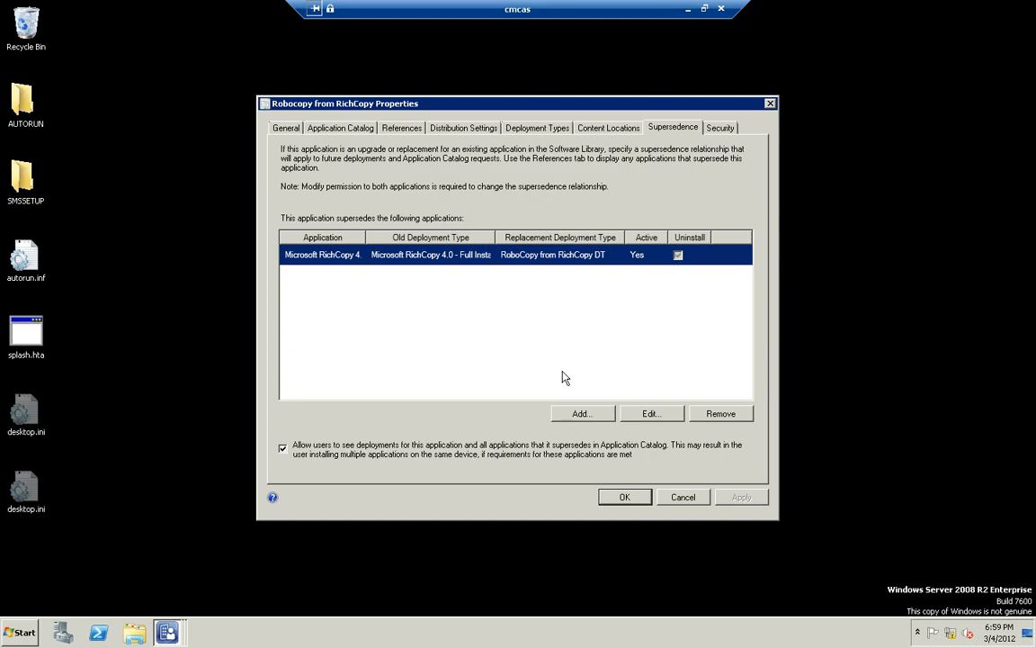
Try to add Simulated Deployment - WIMGAPI as an application superseded by Robocopy from RichCopy, reviewing the replacement options, and close the properties
click(581, 414)
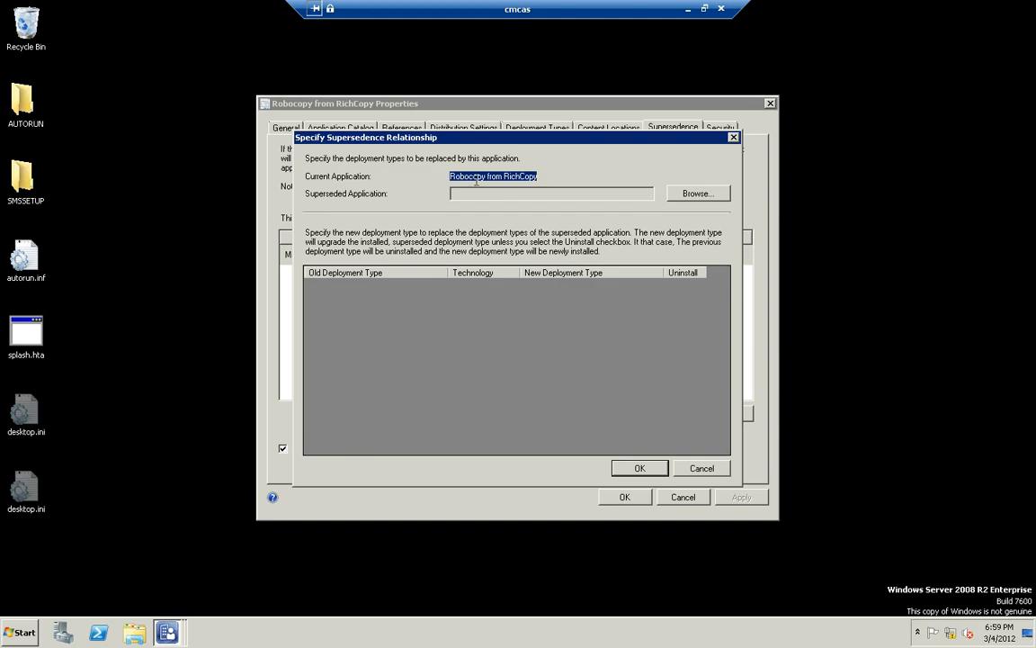
click(690, 194)
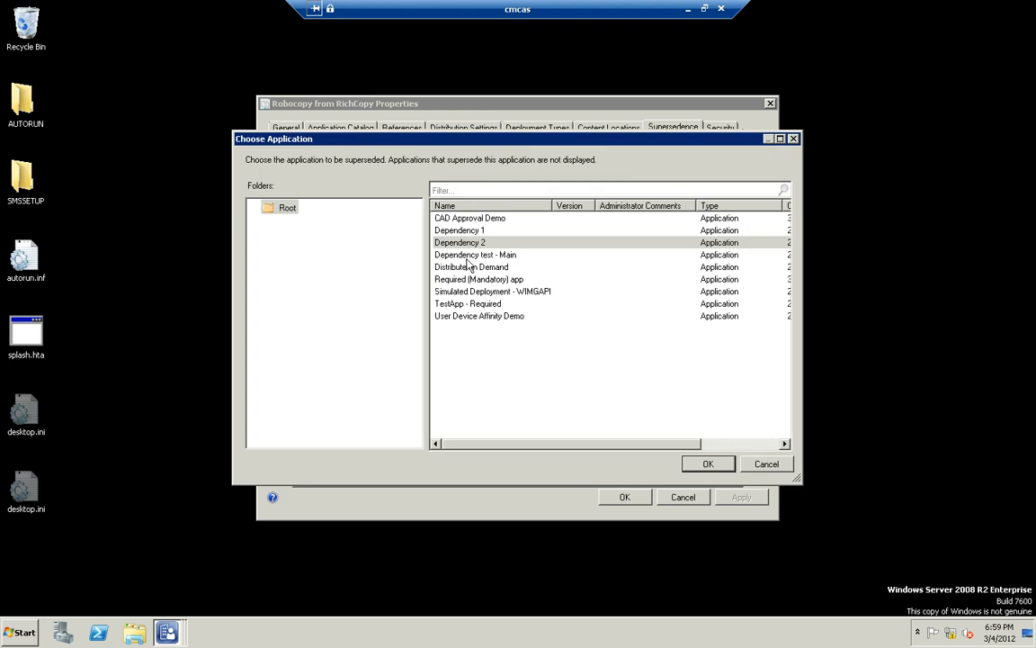
click(470, 293)
click(708, 463)
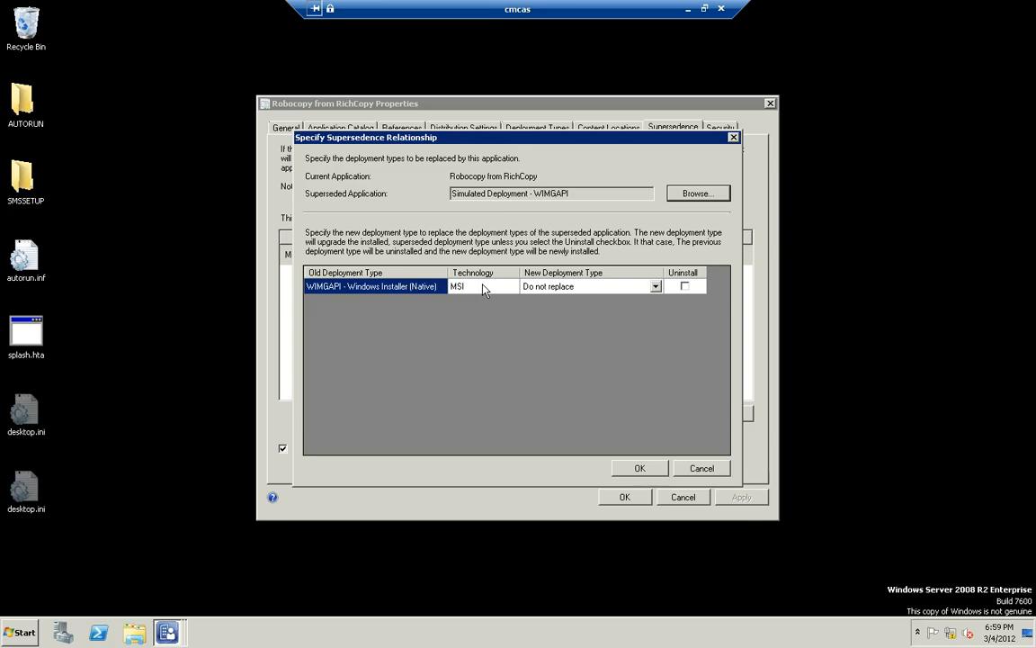
click(535, 287)
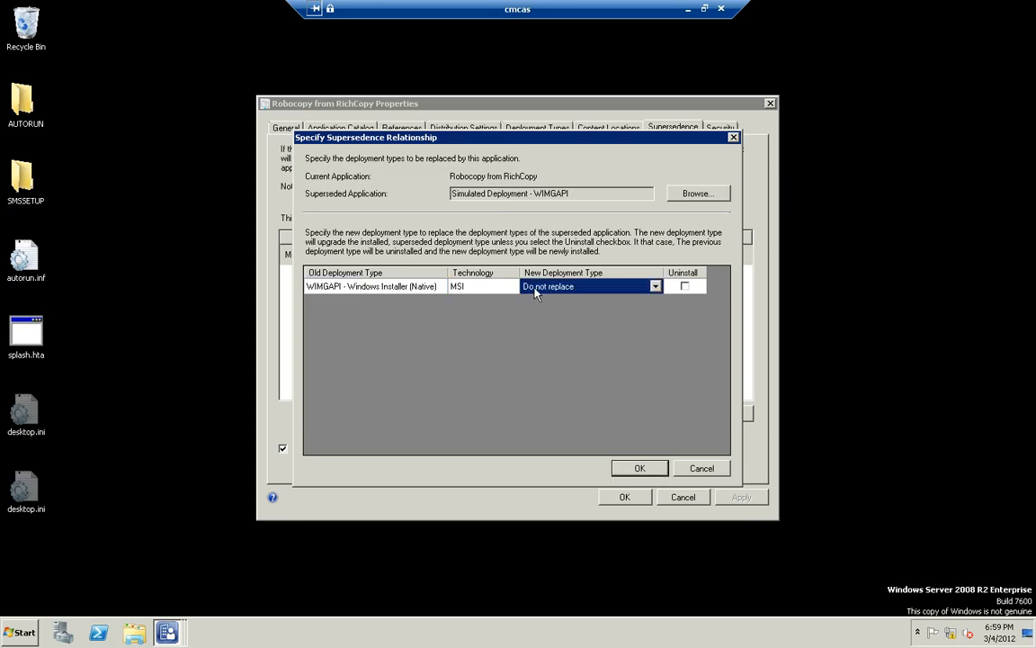
click(656, 286)
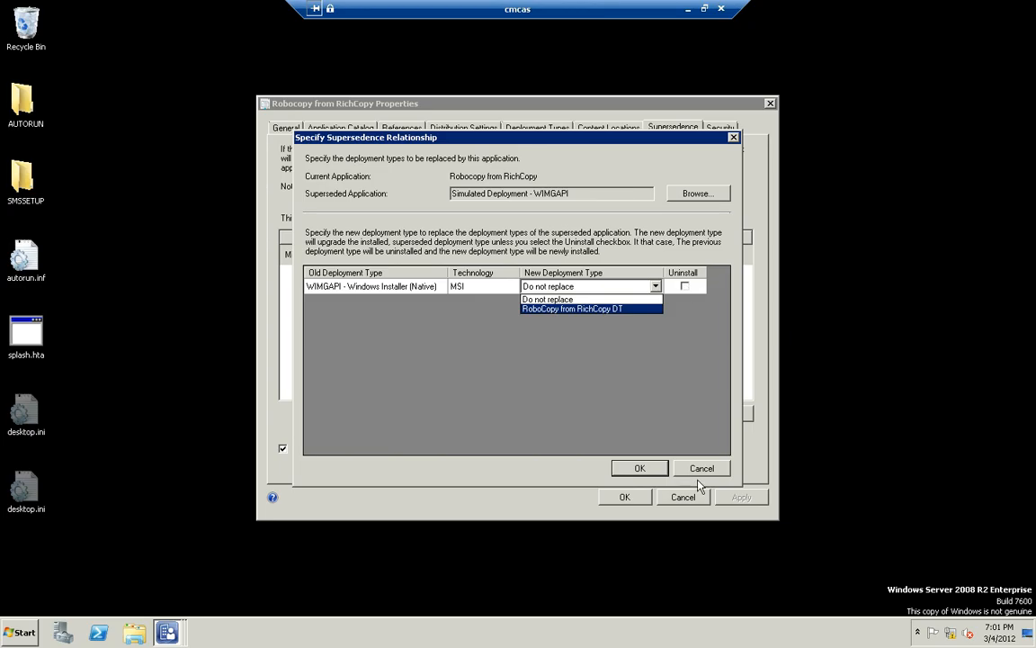
click(661, 439)
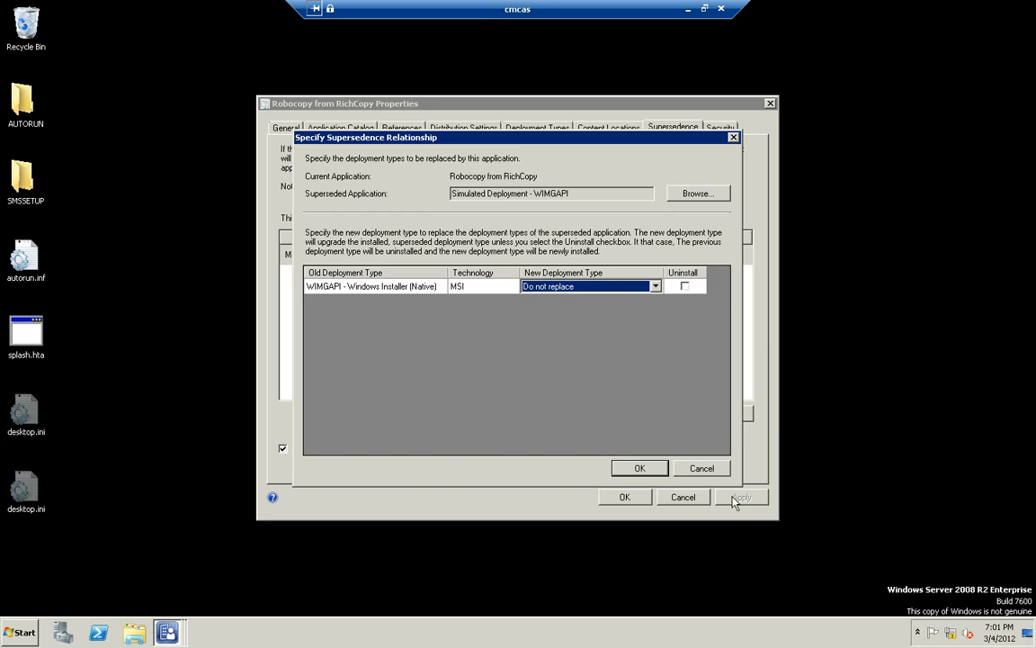
click(638, 468)
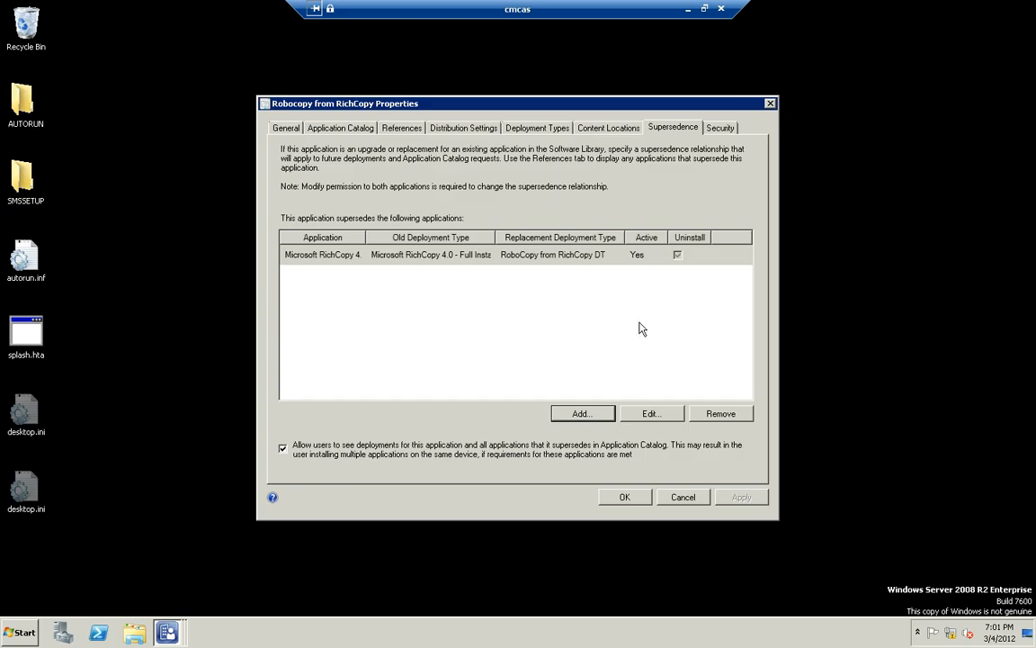
click(640, 497)
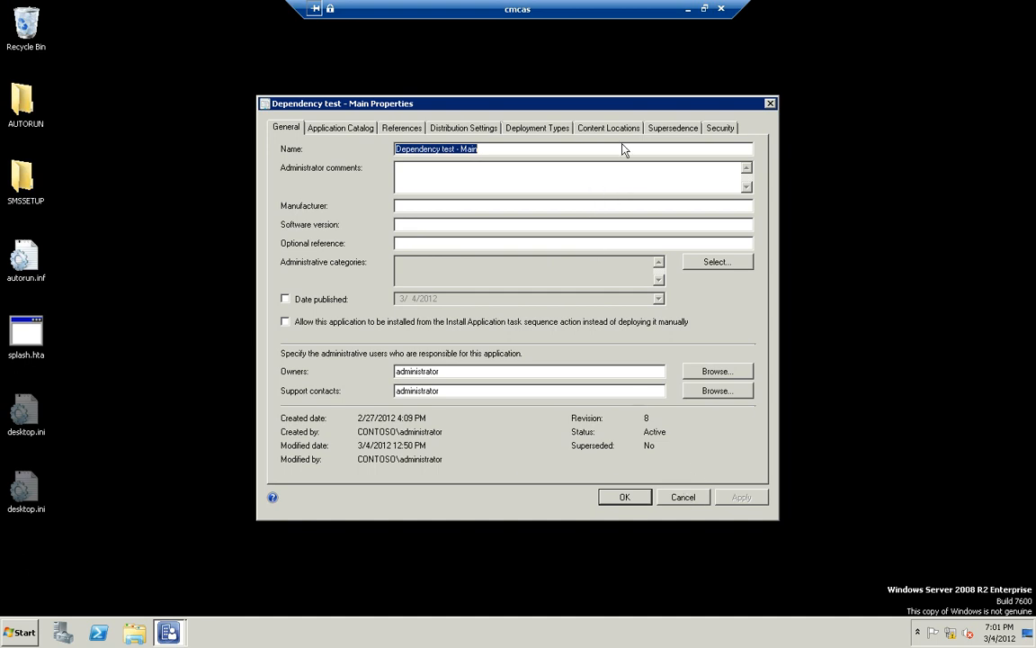
Close the Dependency test - Main properties and examine the supersedence relationship diagram of Robocopy from RichCopy
click(685, 495)
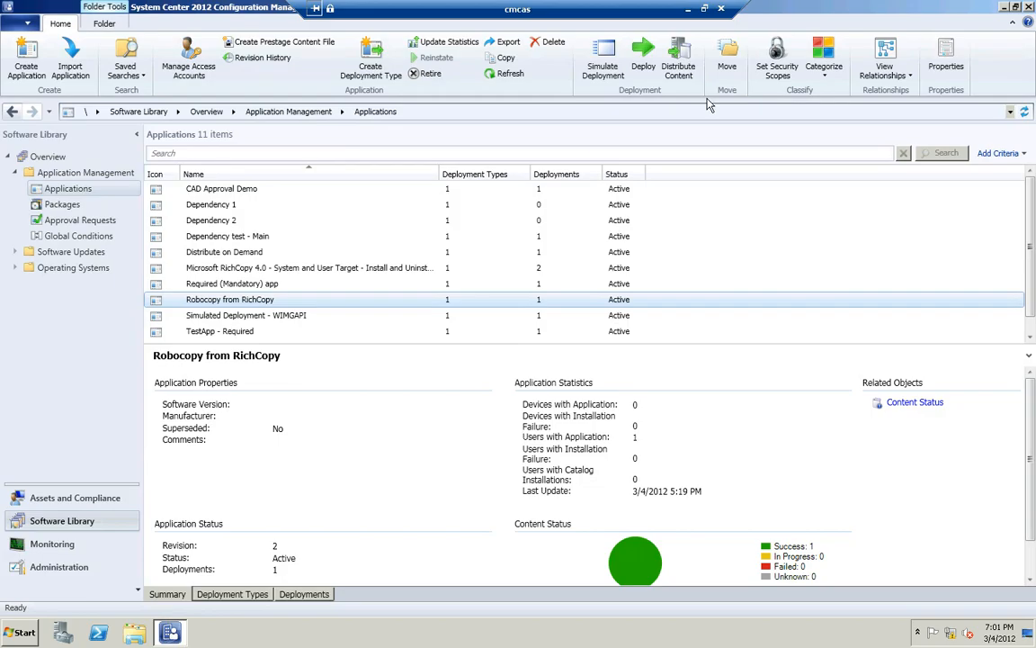
click(884, 72)
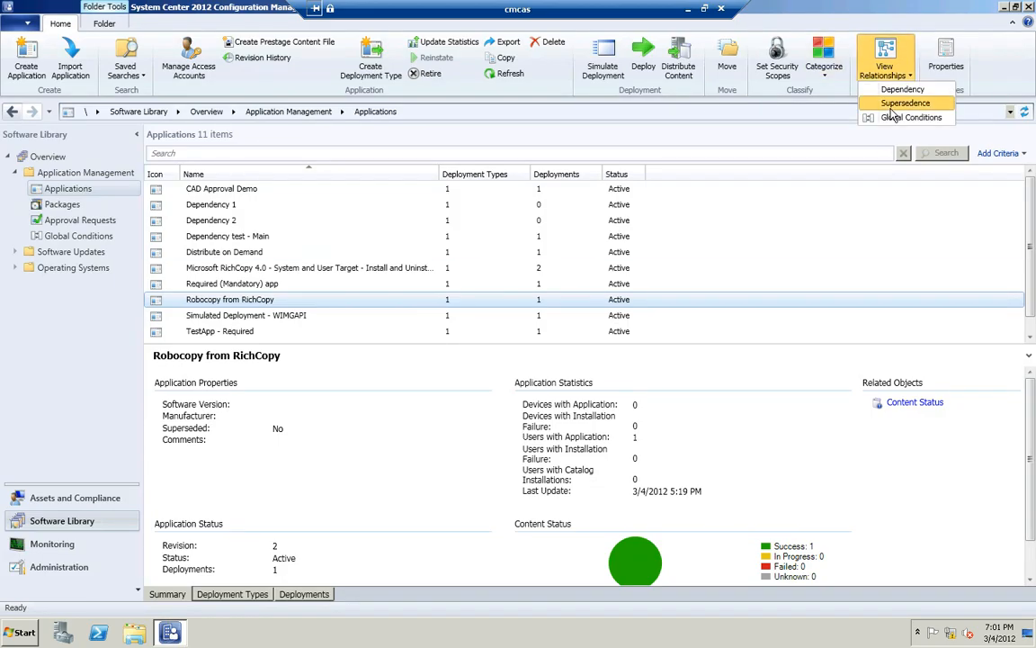
click(892, 110)
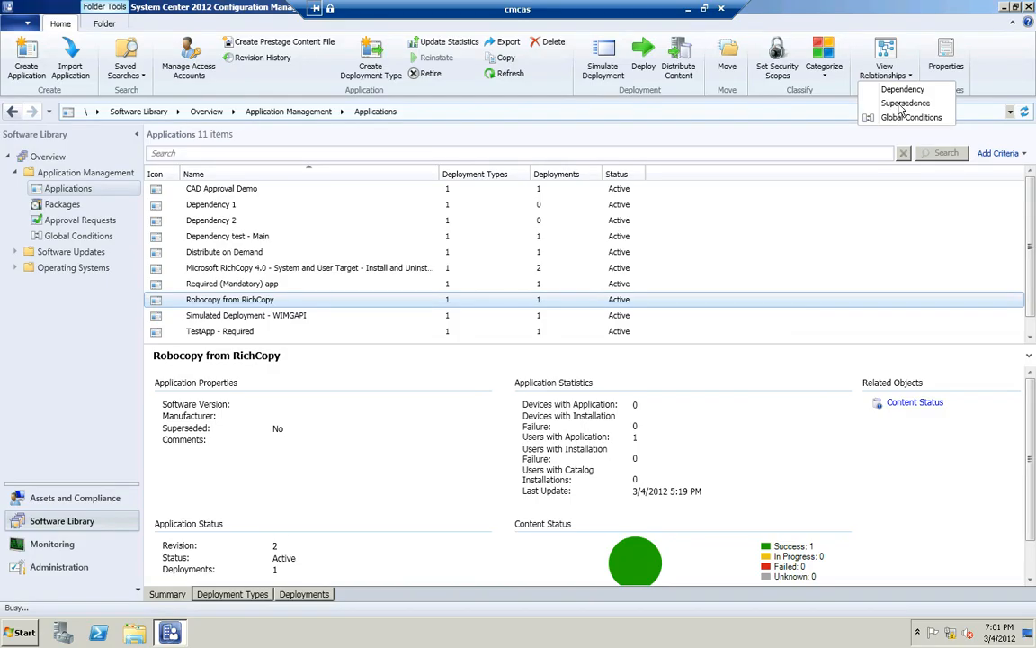
click(902, 103)
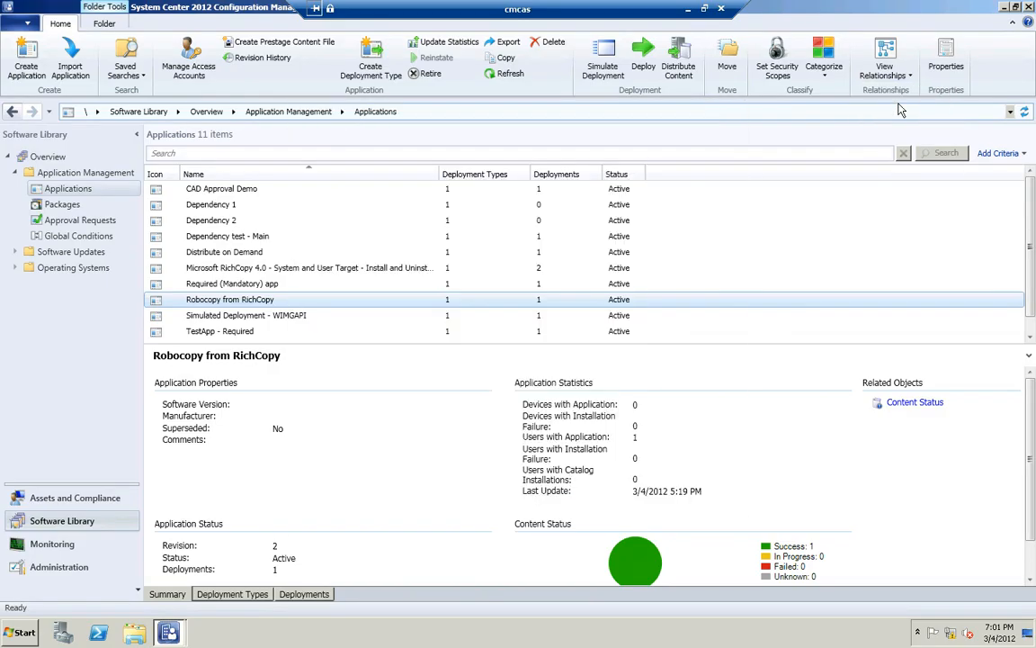
click(1003, 9)
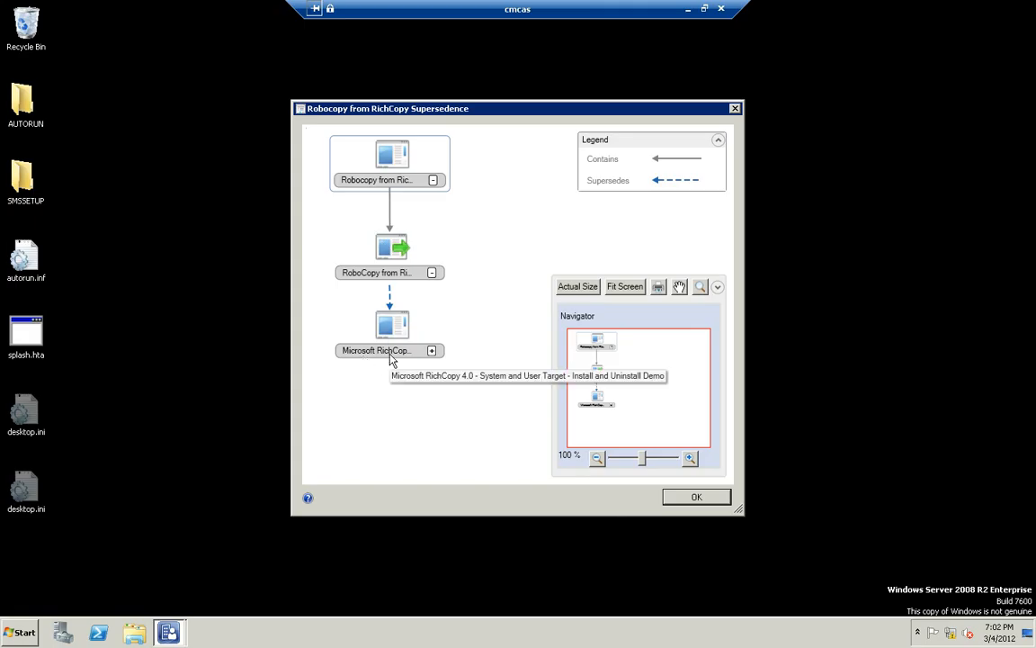
click(697, 497)
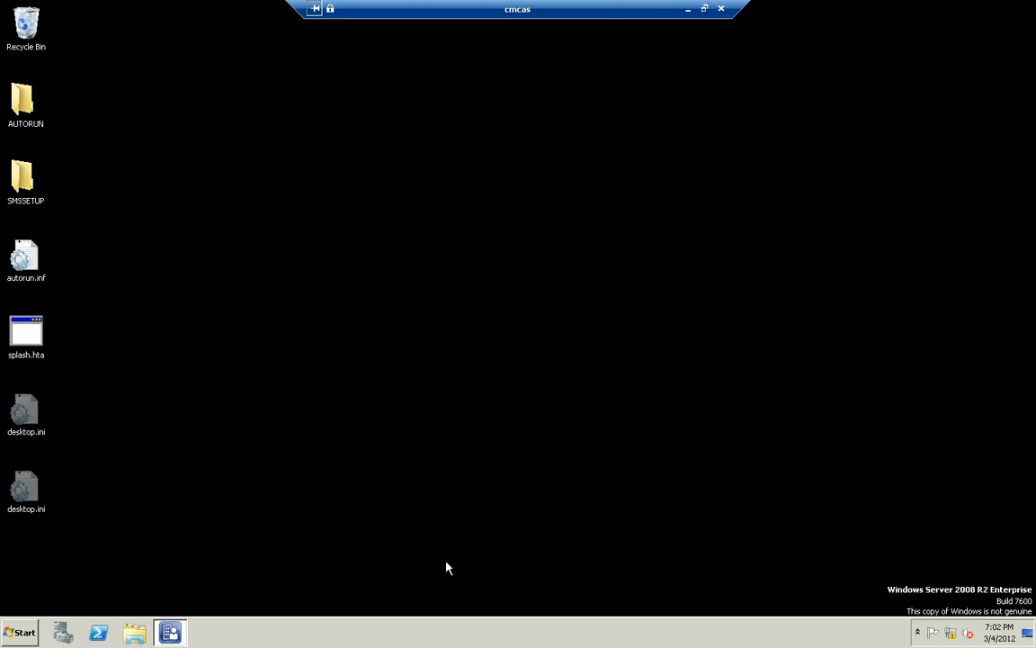
Switch to the cmclt1 session, install Microsoft RichCopy 4.0 from Software Center, refresh the list and view Robocopy from RichCopy's details
click(687, 10)
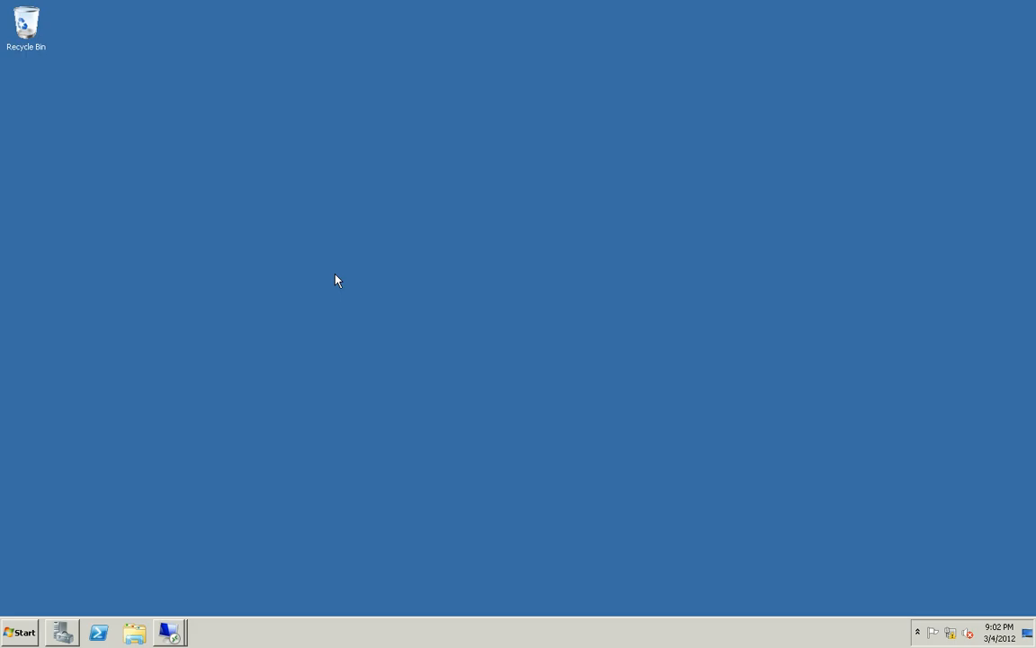
click(168, 632)
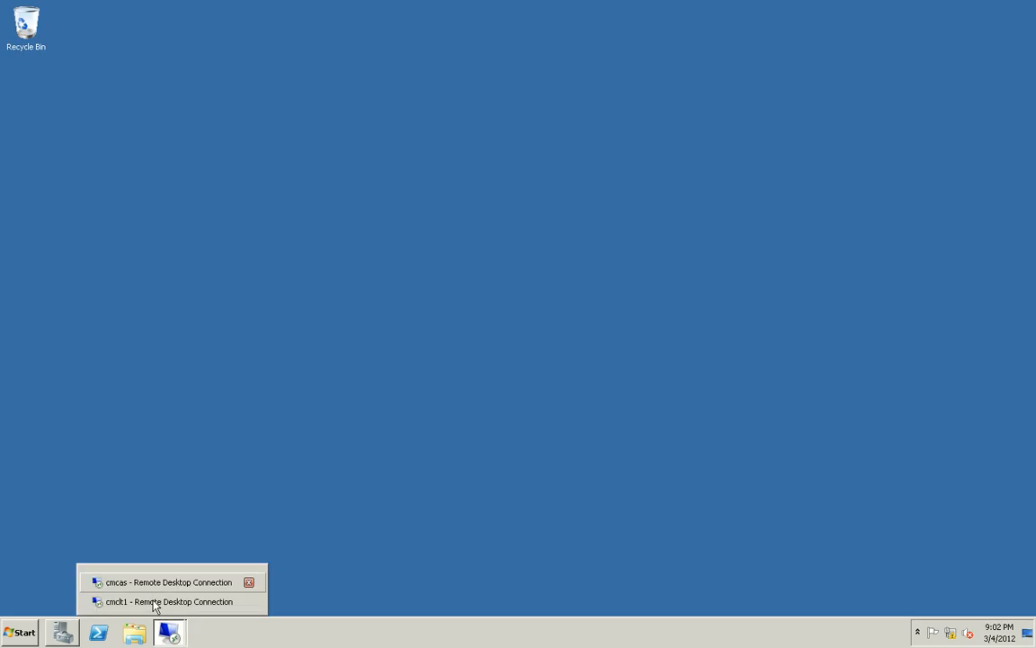
click(158, 601)
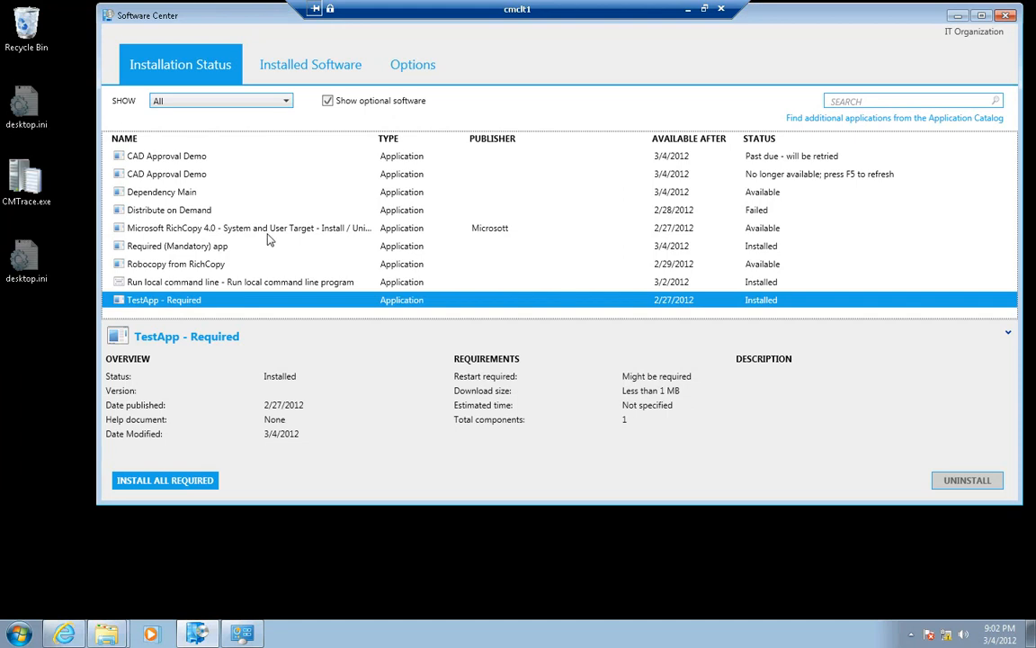
click(243, 226)
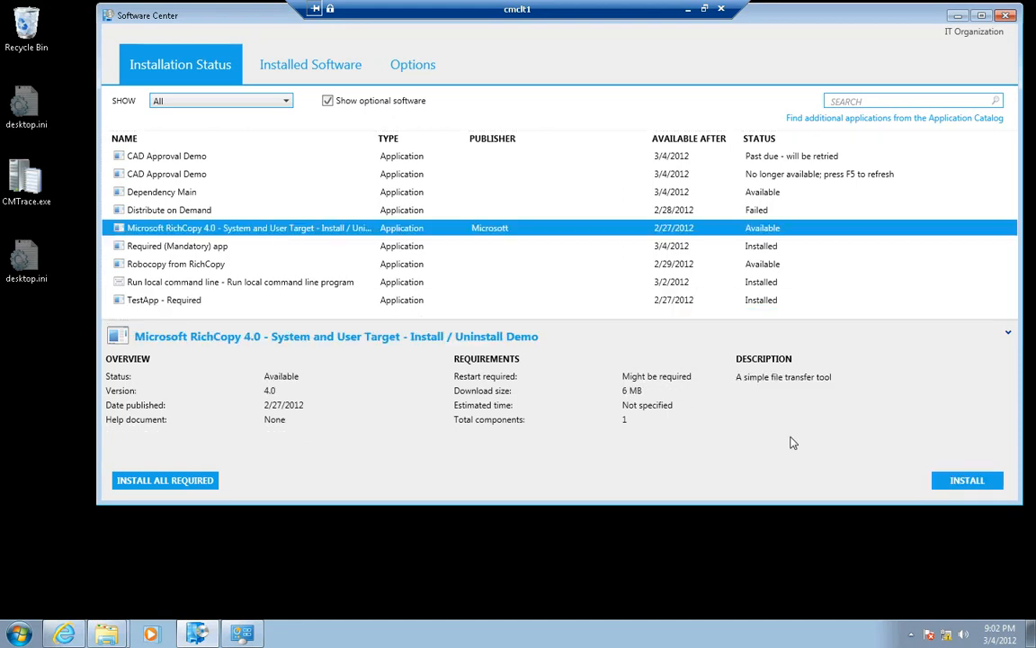
click(972, 481)
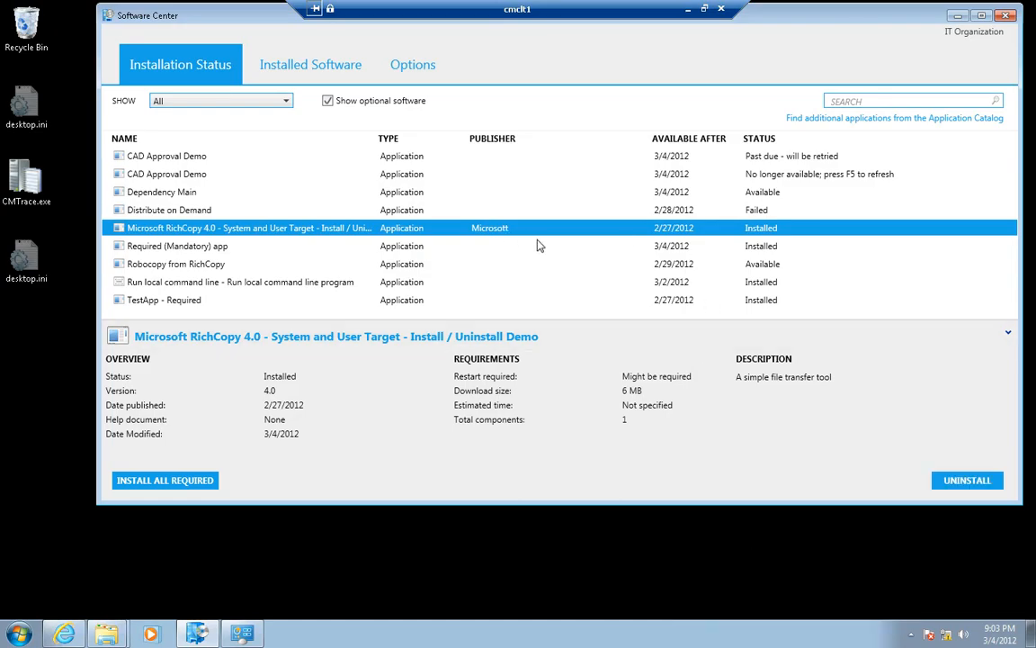
key(F5)
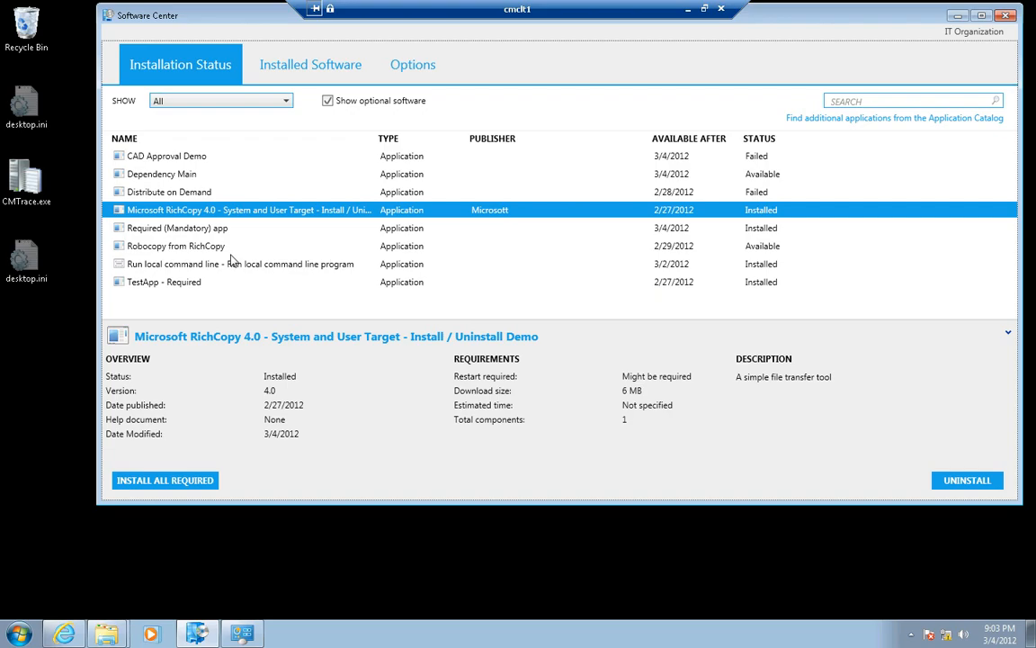
click(761, 248)
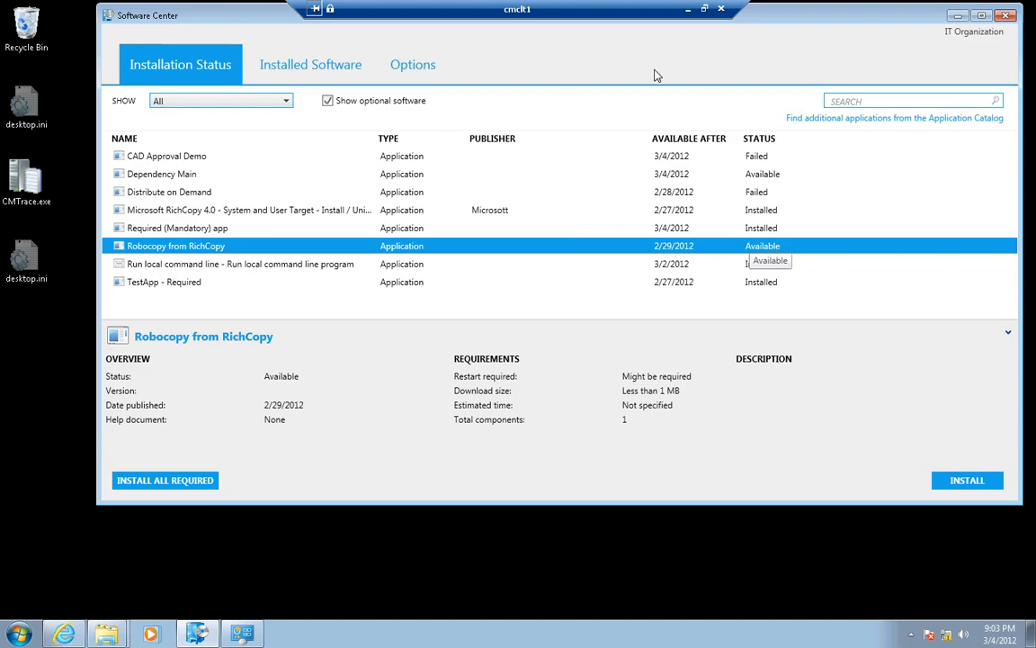
Switch to the cmcas session and review the deployment settings and scheduling of Robocopy from RichCopy's deployment to All Systems
click(687, 9)
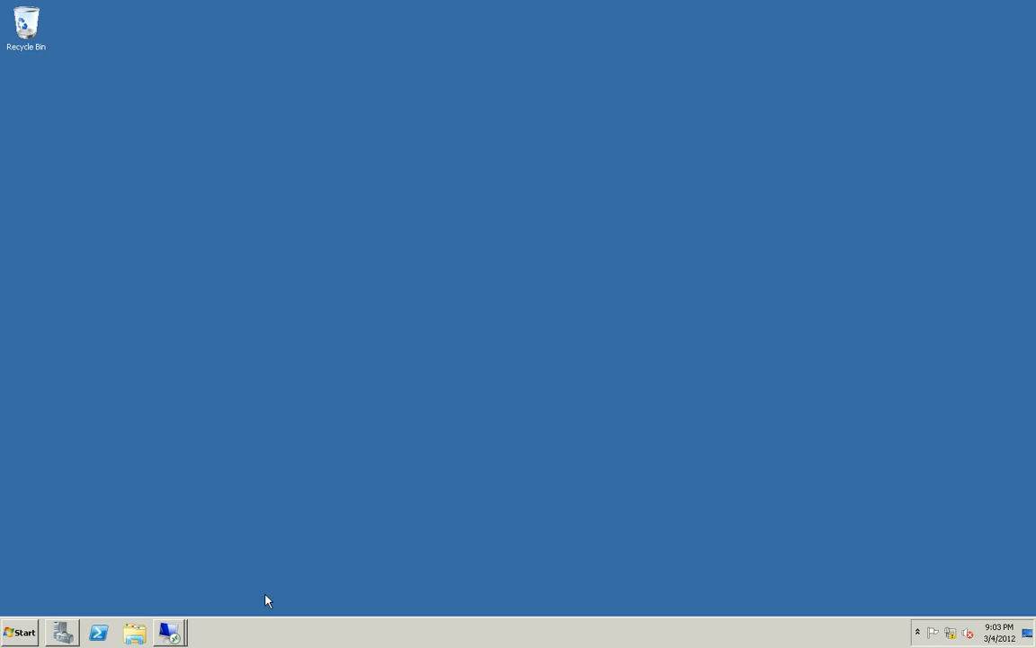
mouse_move(162, 621)
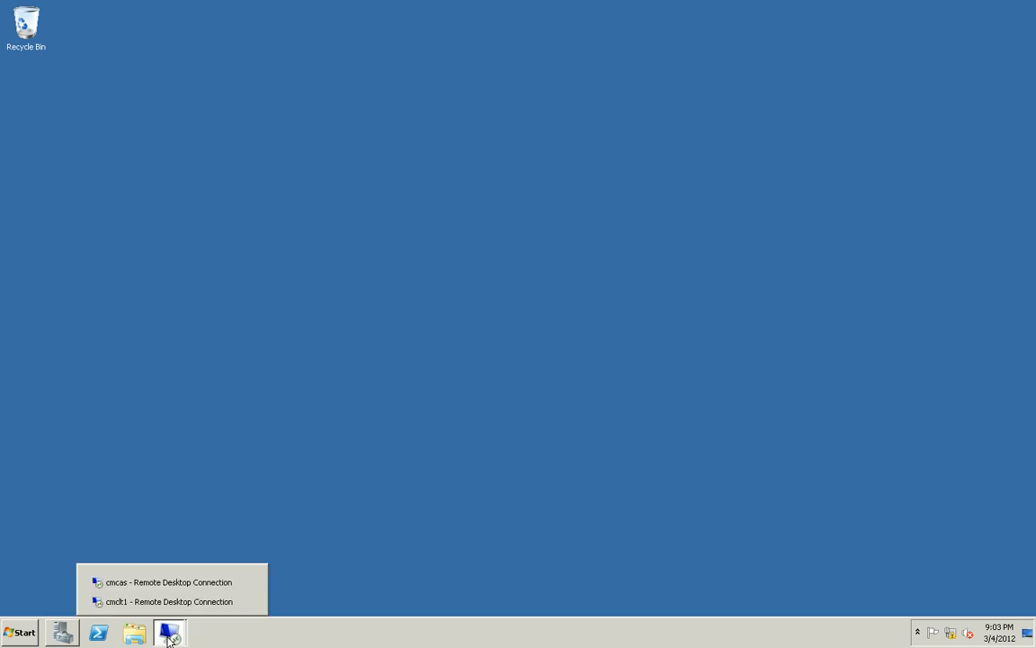
click(165, 581)
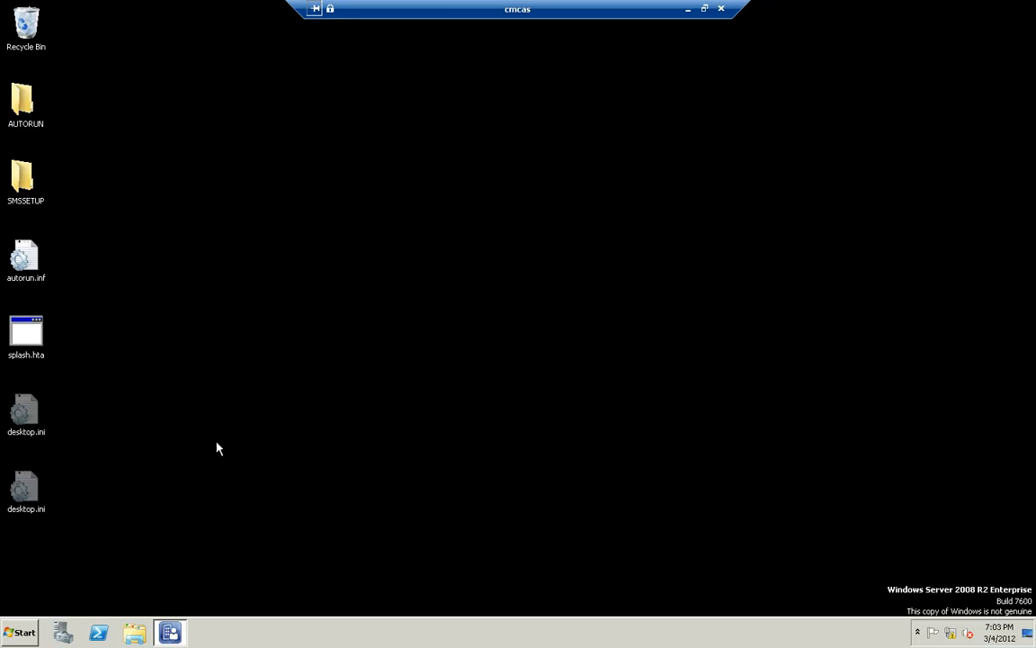
click(170, 633)
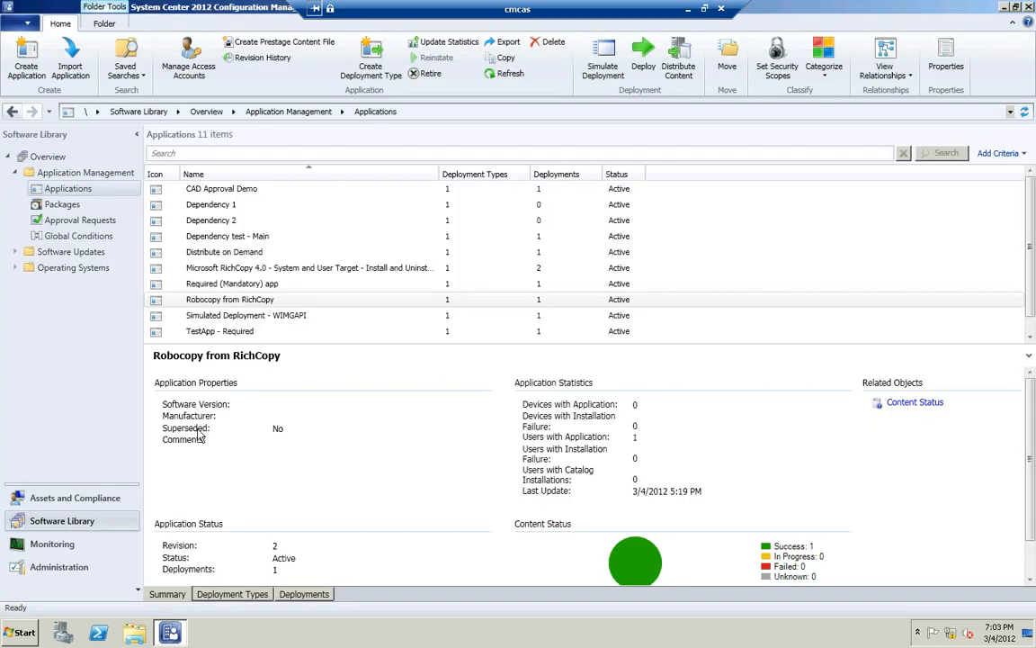
click(293, 593)
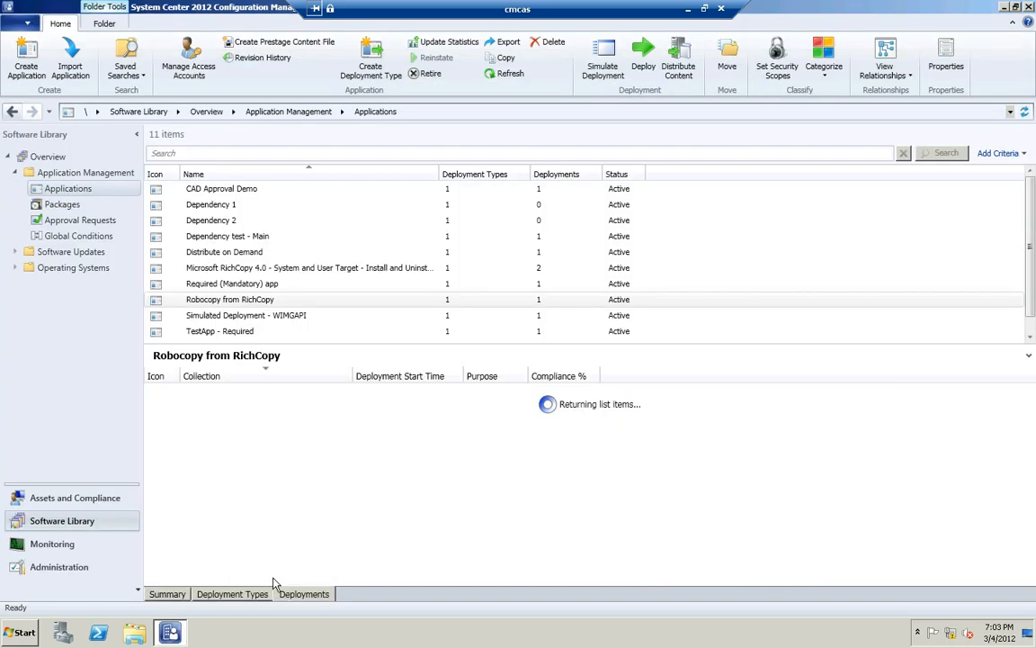
click(215, 396)
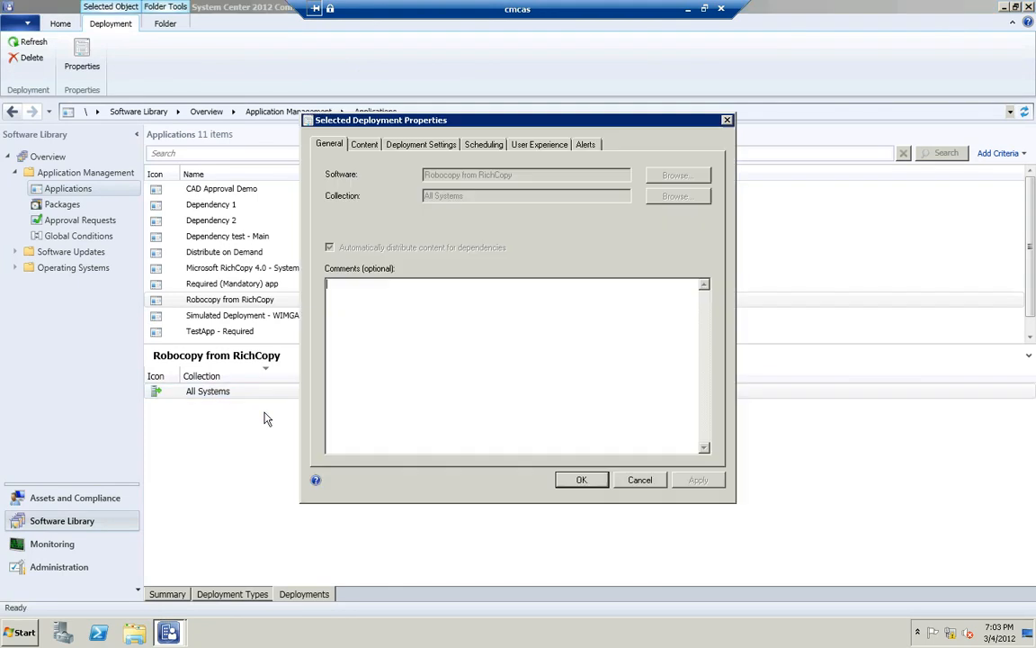
click(414, 149)
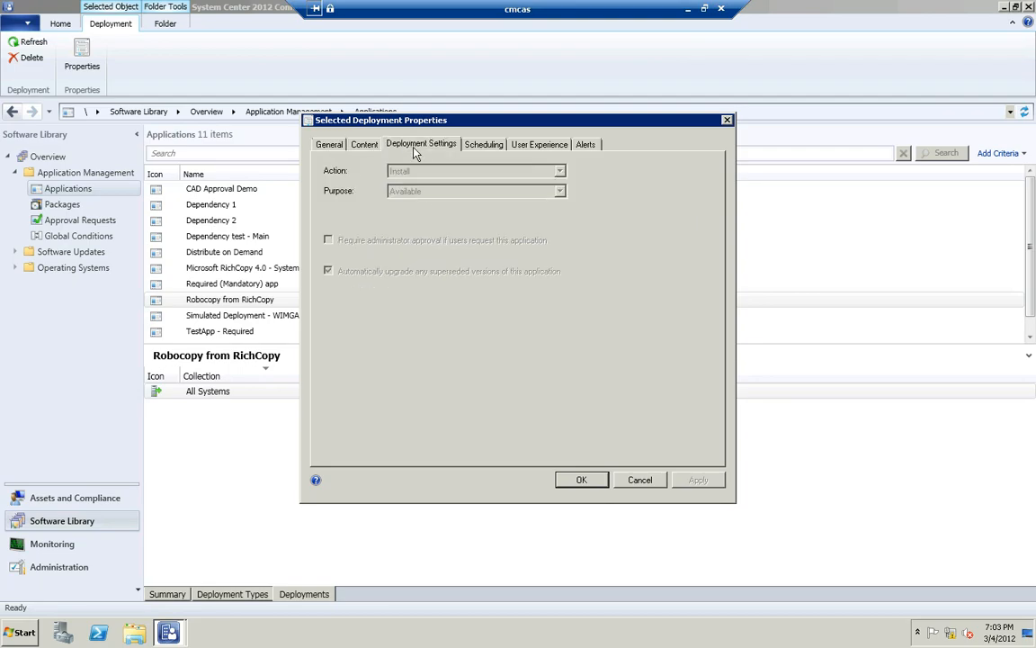
click(485, 148)
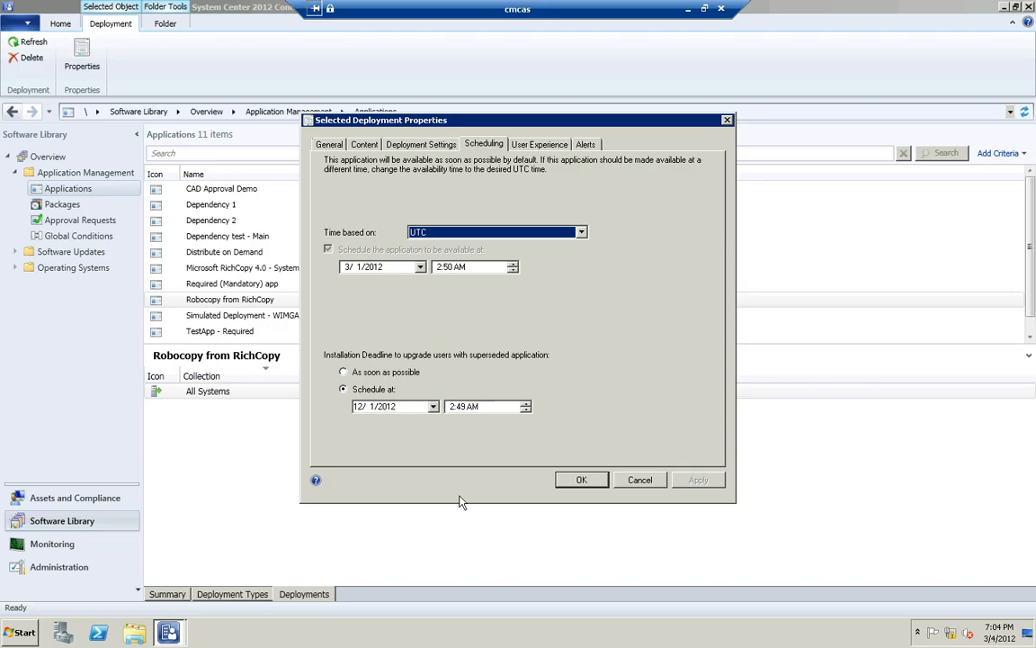
click(640, 481)
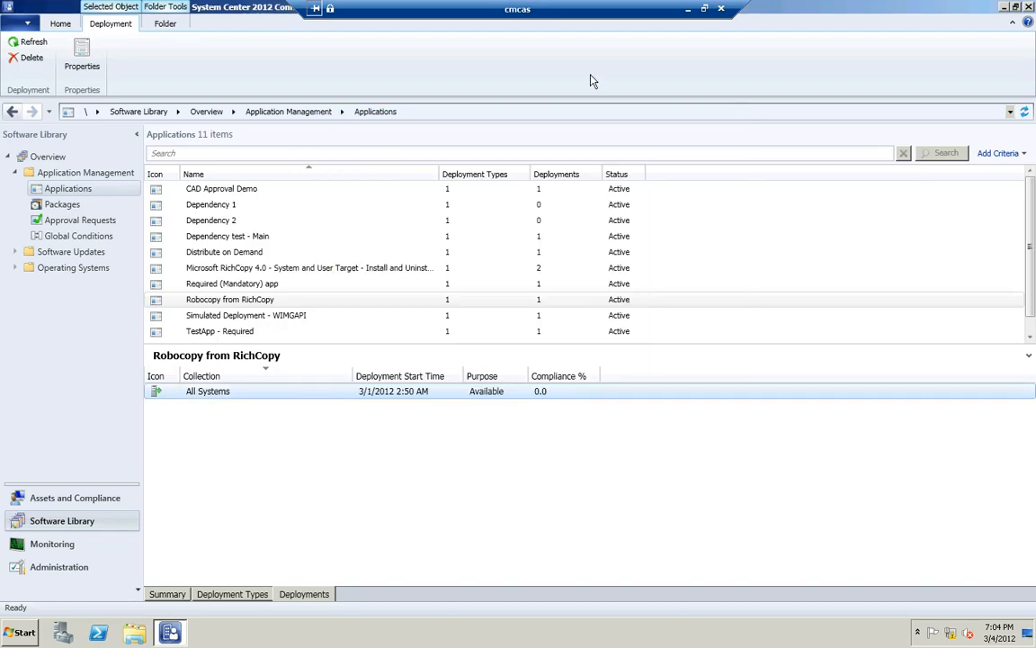
Return to the cmclt1 session and install Robocopy from RichCopy from Software Center
click(687, 10)
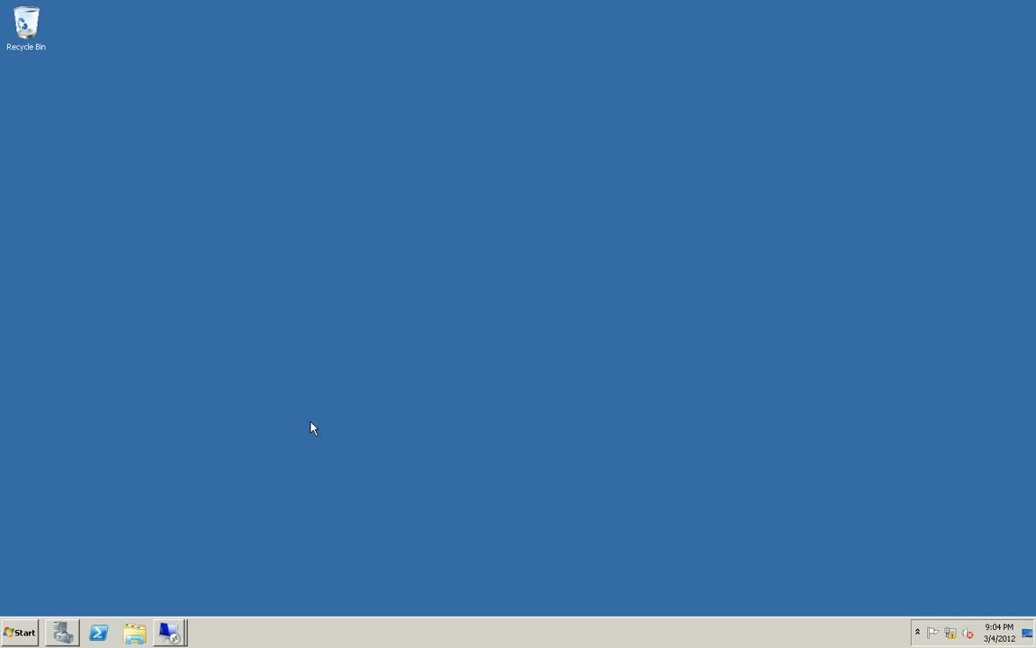
click(169, 632)
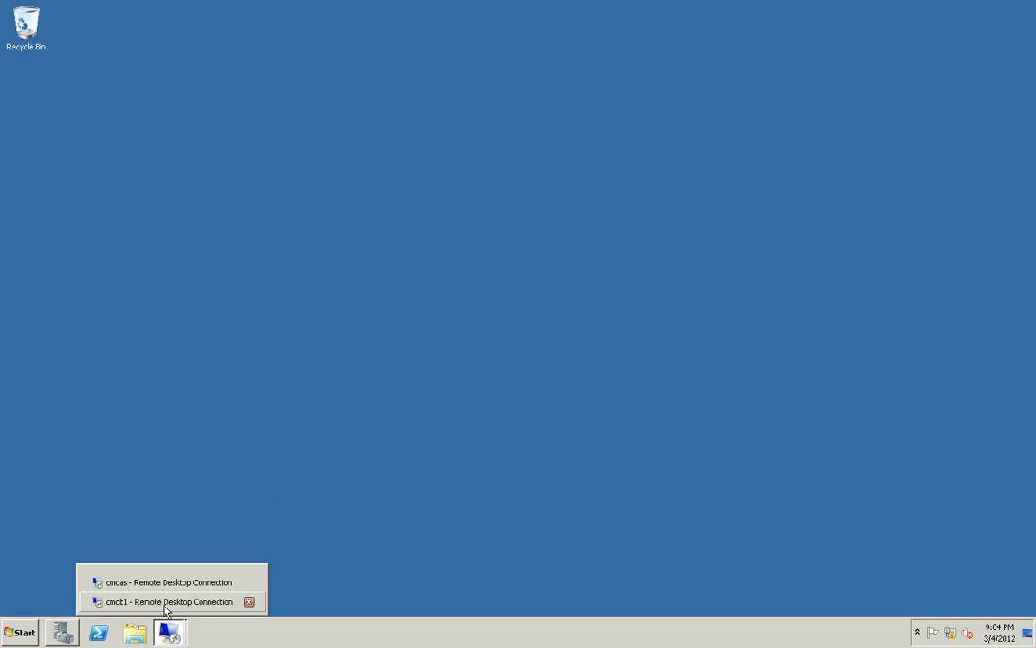
click(166, 600)
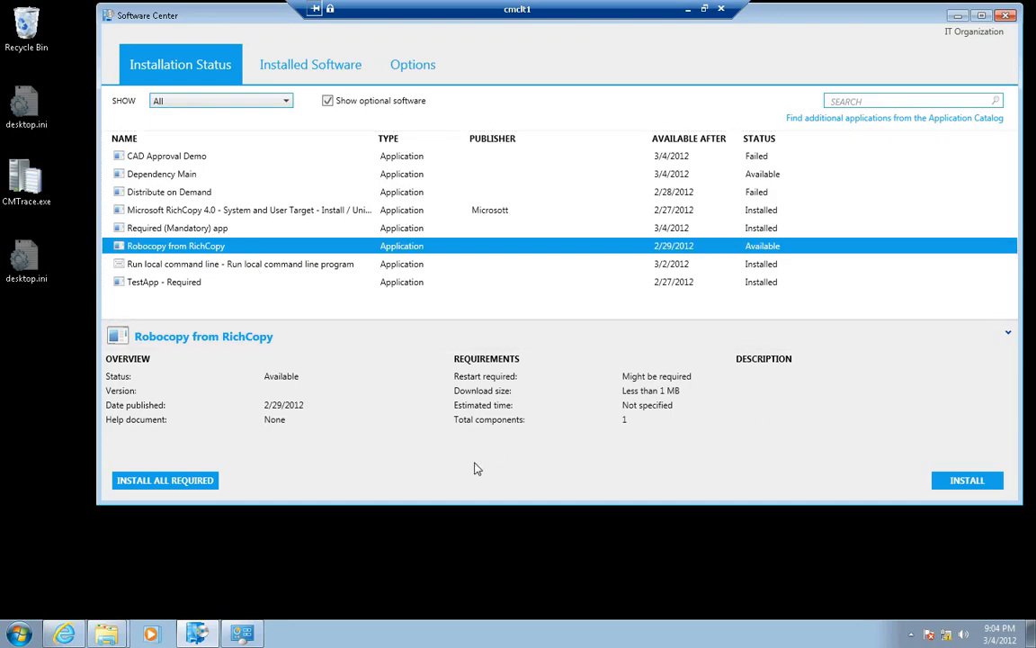
click(954, 482)
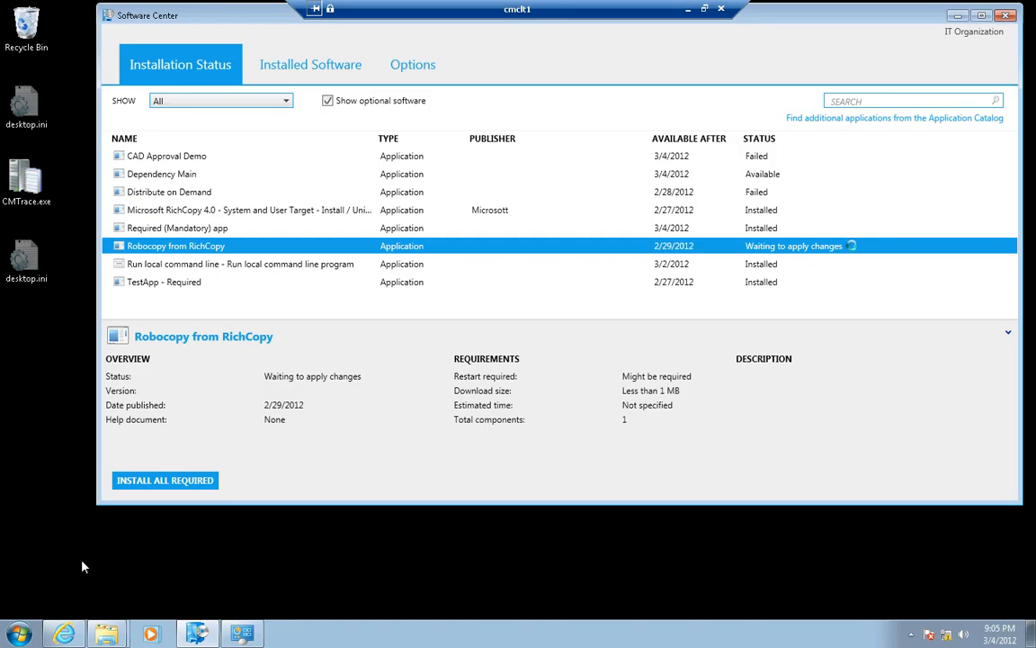
Check the root of Local Disk (C:) for robocopy.exe while monitoring the application statuses in Software Center
mouse_move(104, 632)
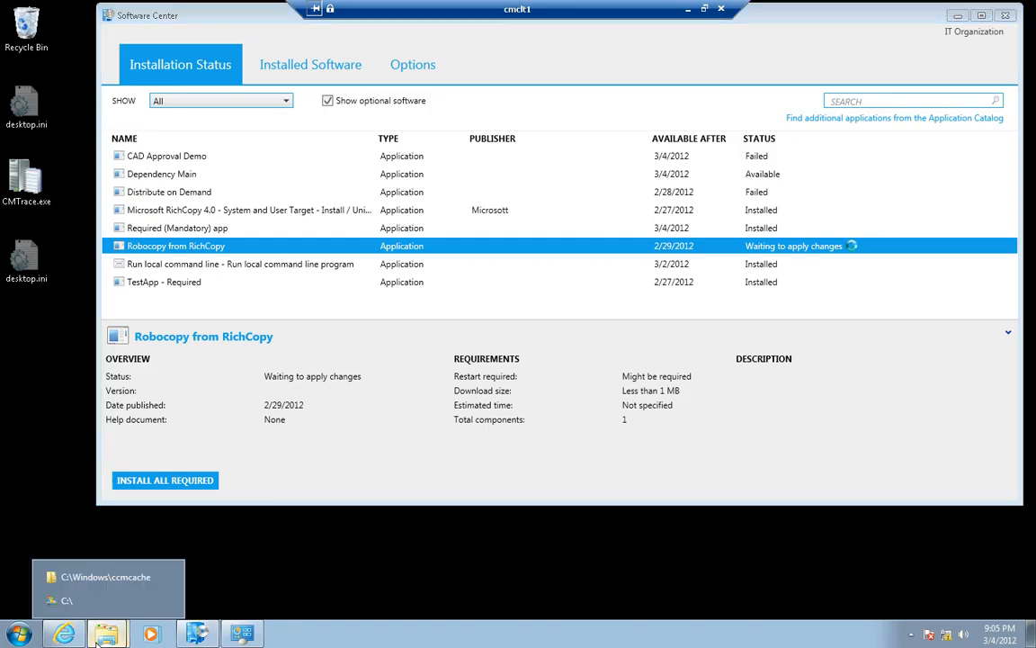
click(93, 603)
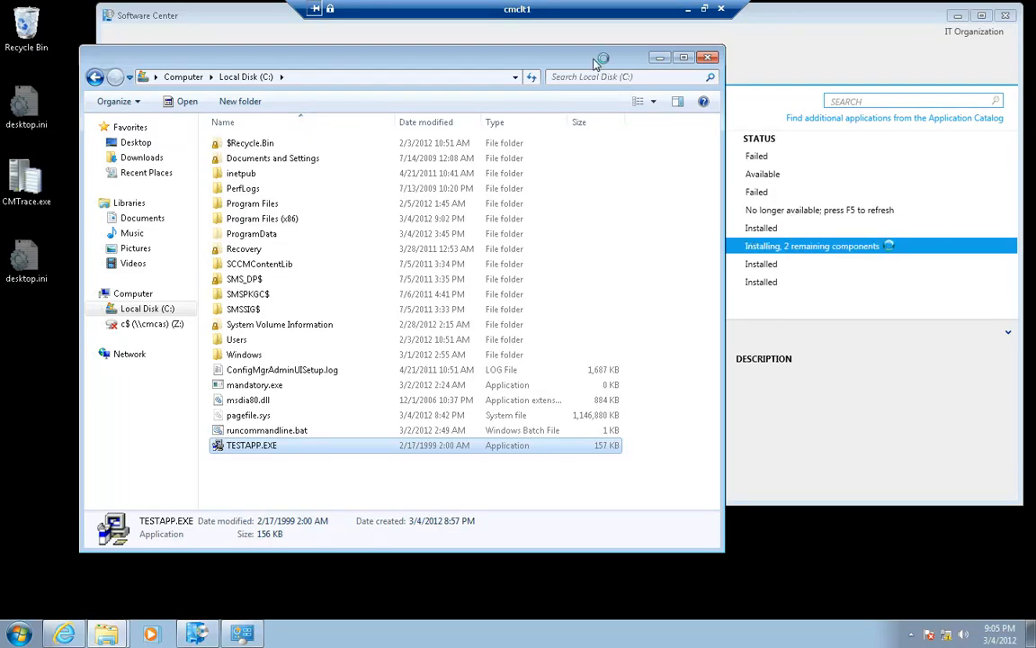
drag(533, 57, 460, 322)
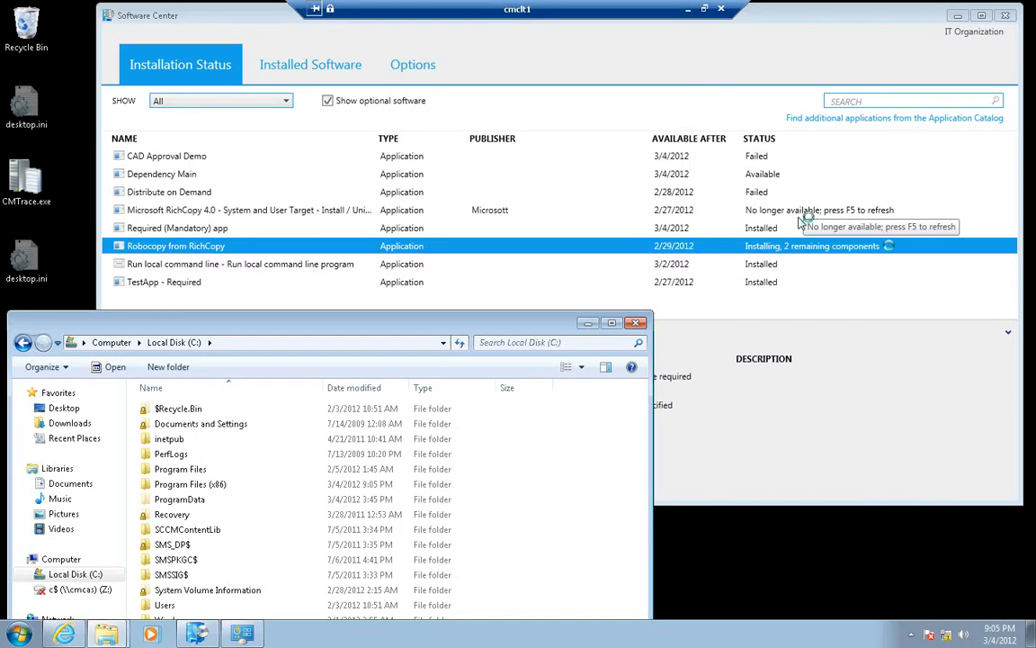
drag(487, 333, 481, 167)
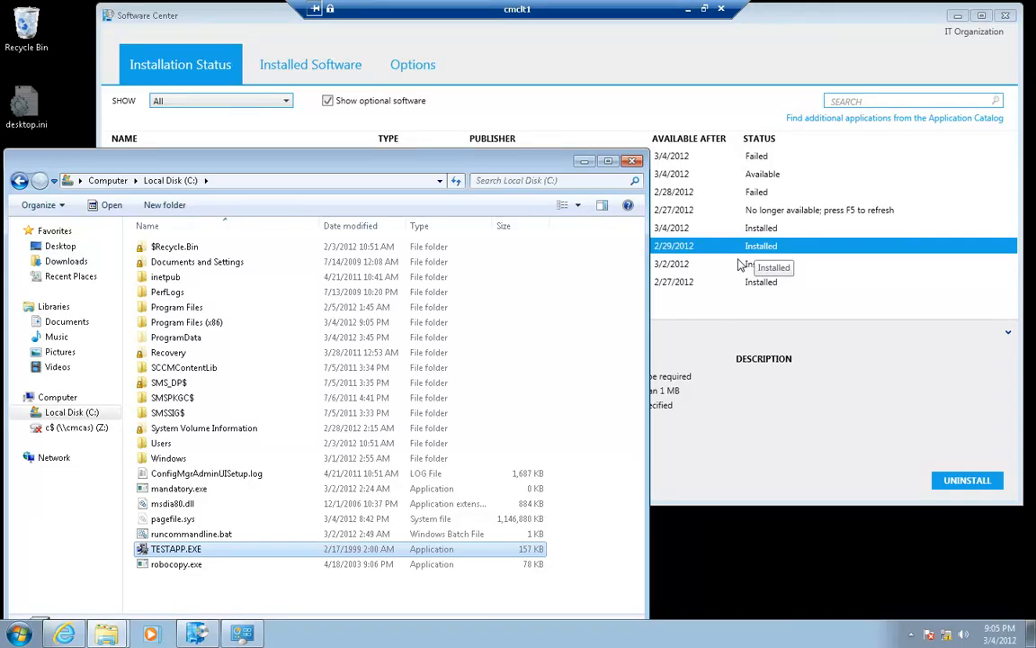
click(583, 166)
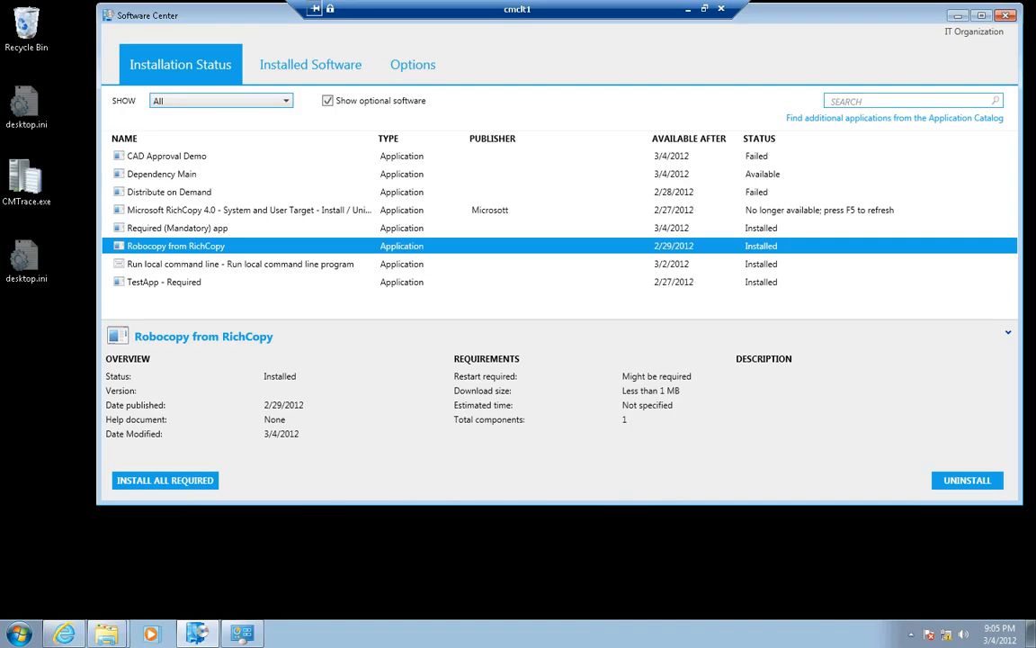
Uninstall Robocopy from RichCopy in Software Center and switch back to the Configuration Manager console on the cmcas session
click(970, 486)
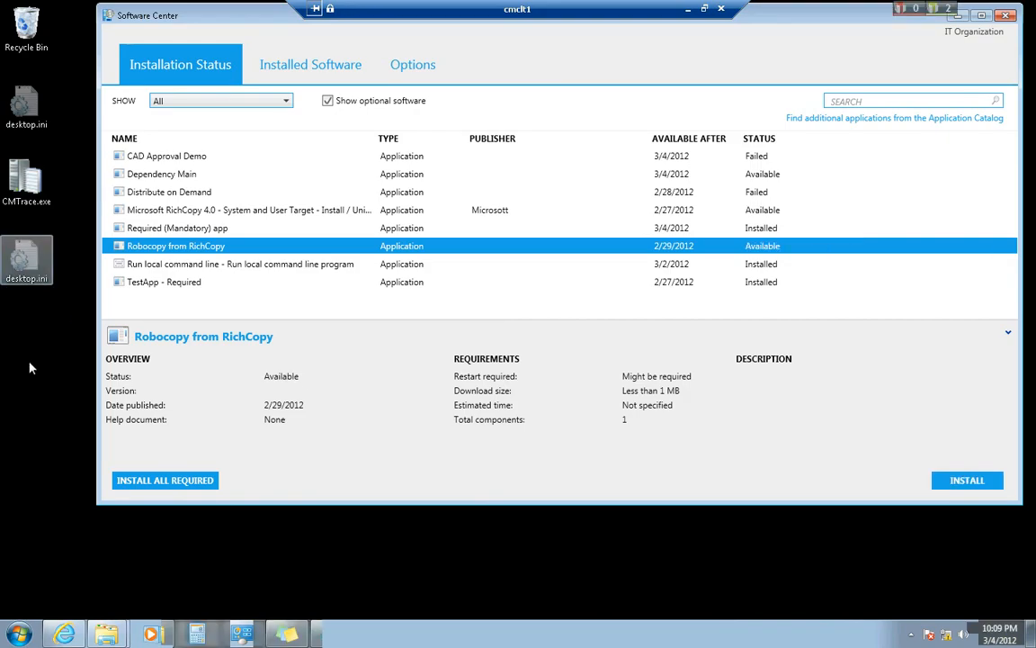
click(687, 10)
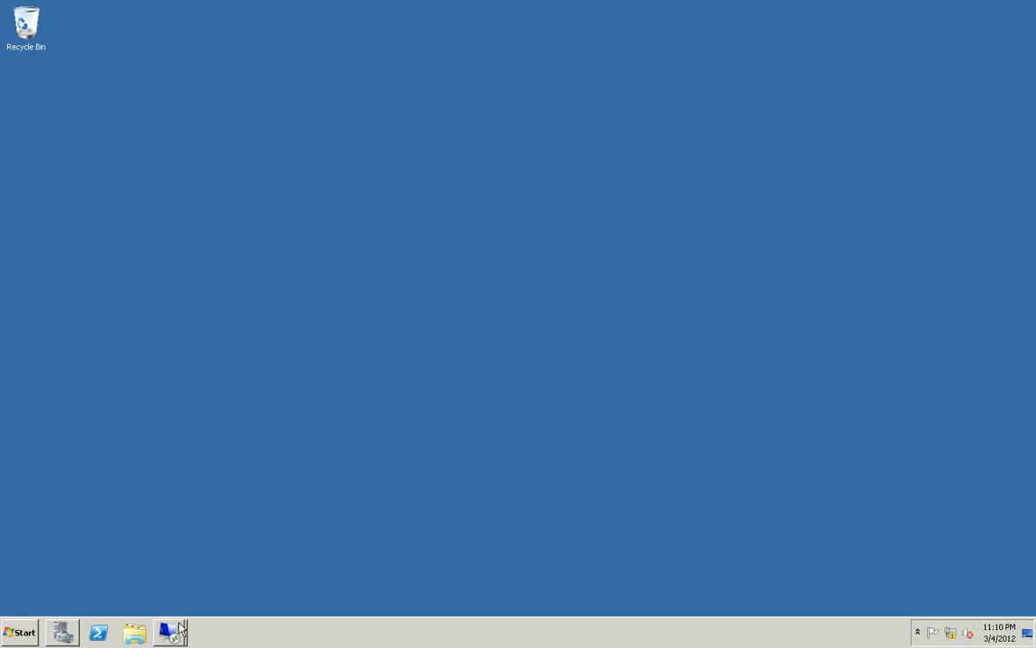
mouse_move(169, 630)
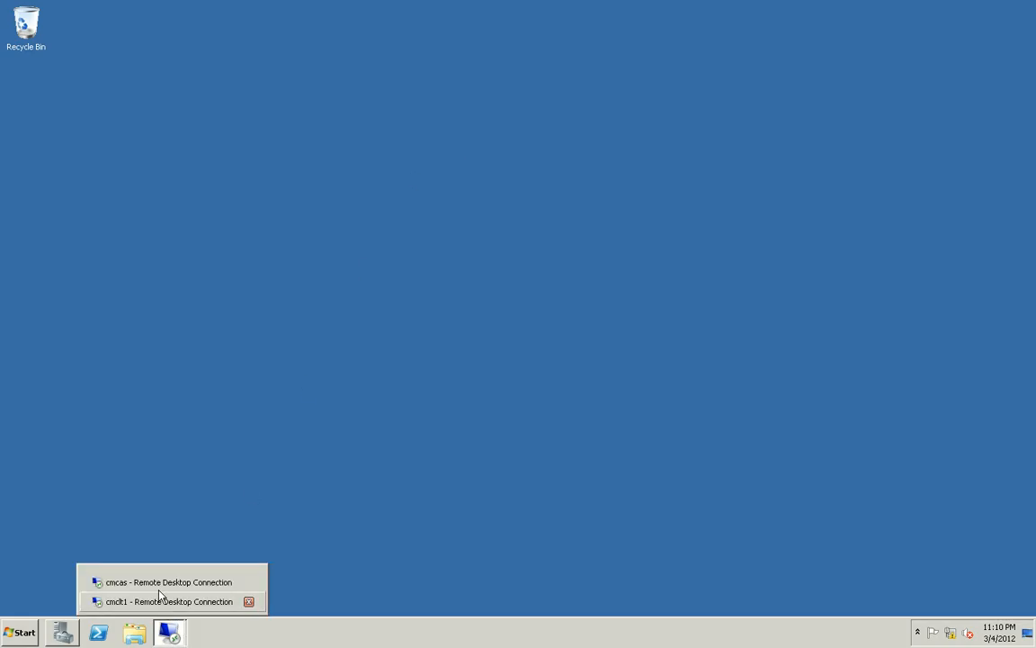
click(160, 586)
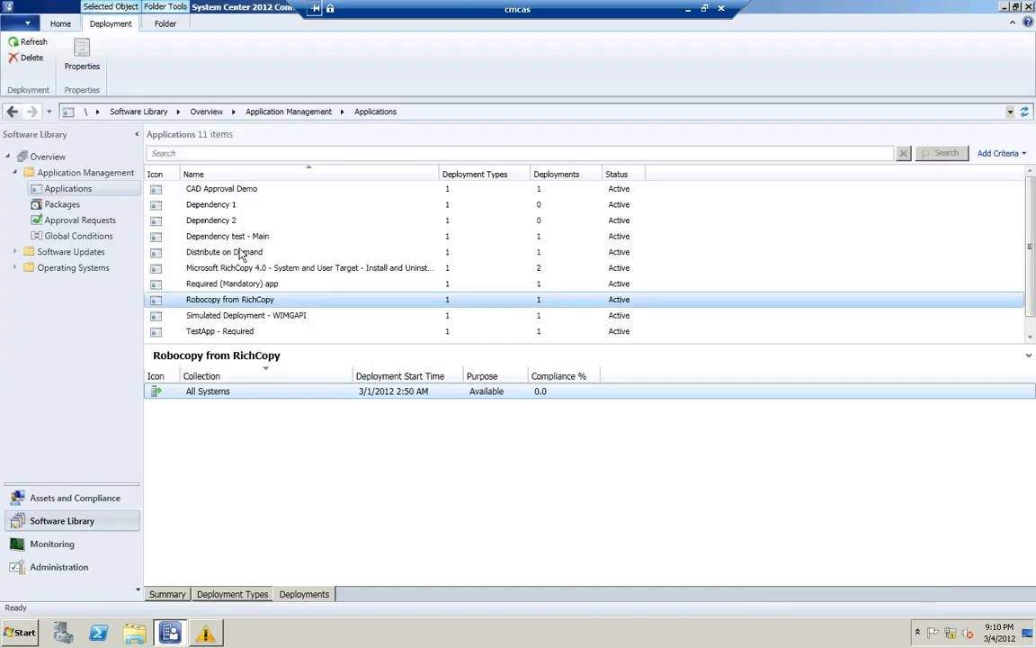
View the dependency relationships of the Dependency test - Main application, expanding the Dependency 1 node in the diagram
click(241, 239)
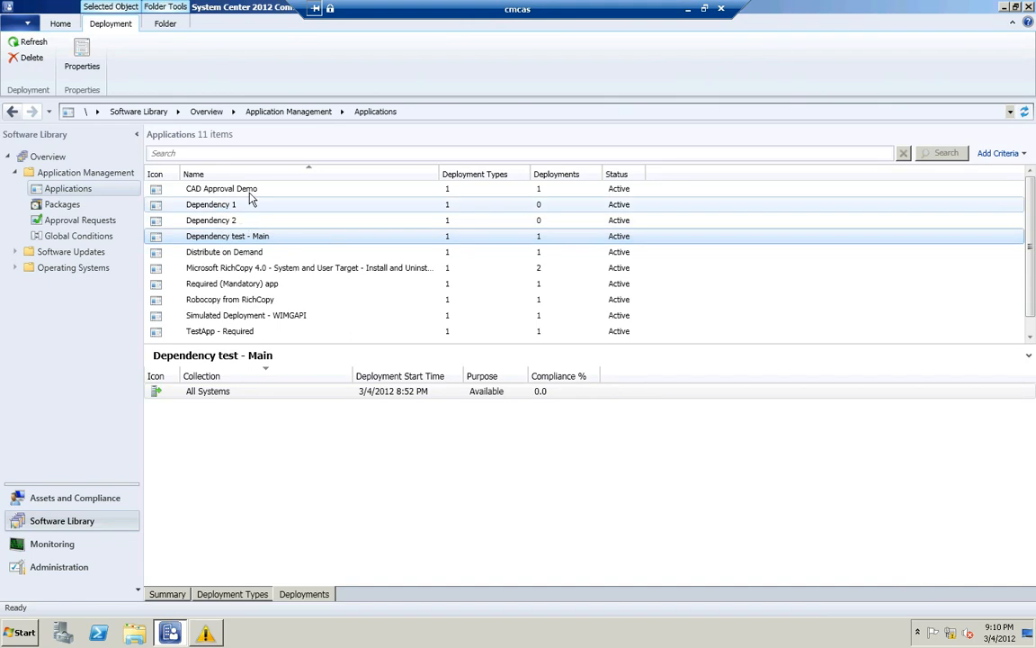
click(59, 23)
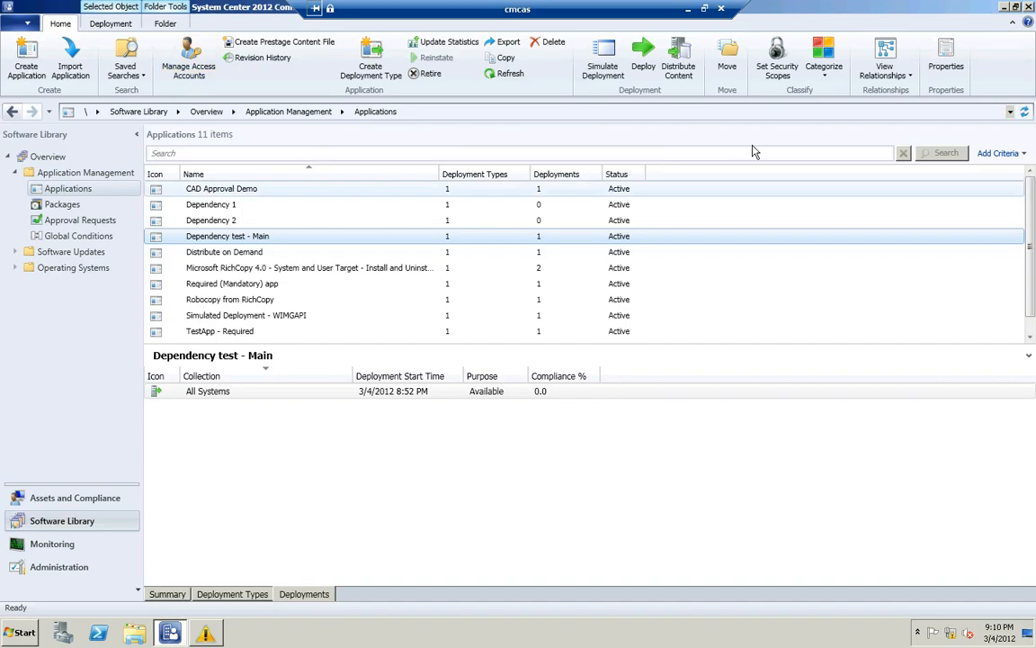
click(874, 75)
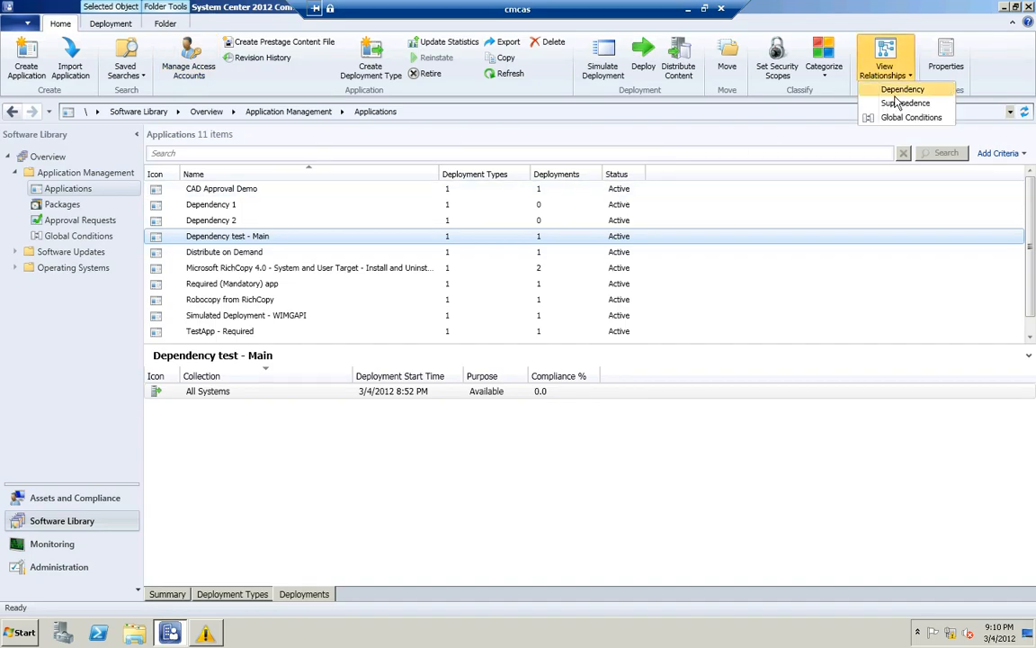
click(897, 93)
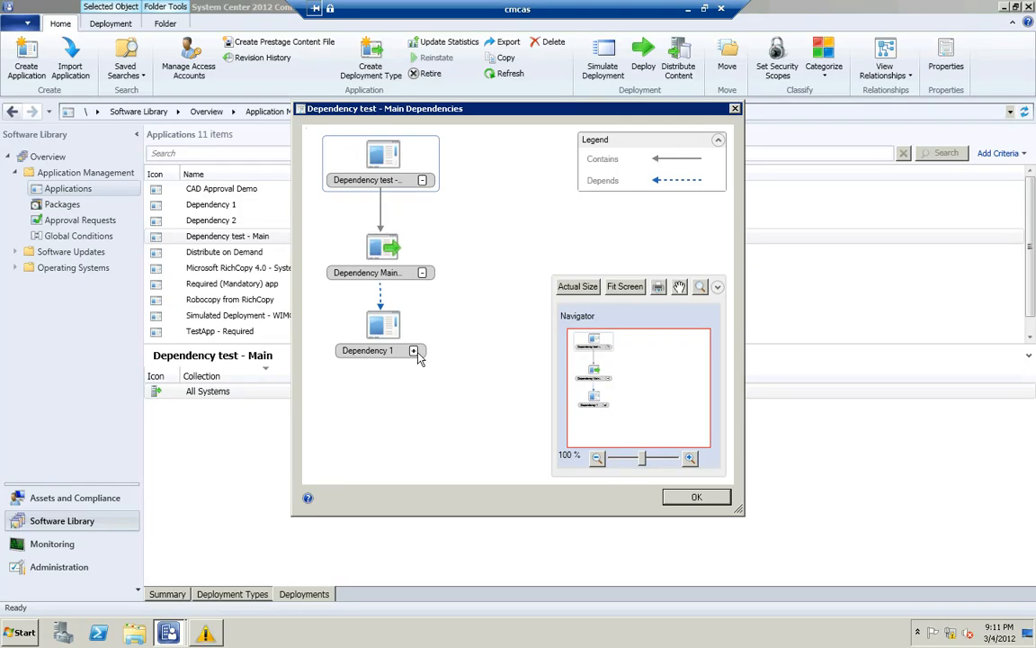
click(413, 351)
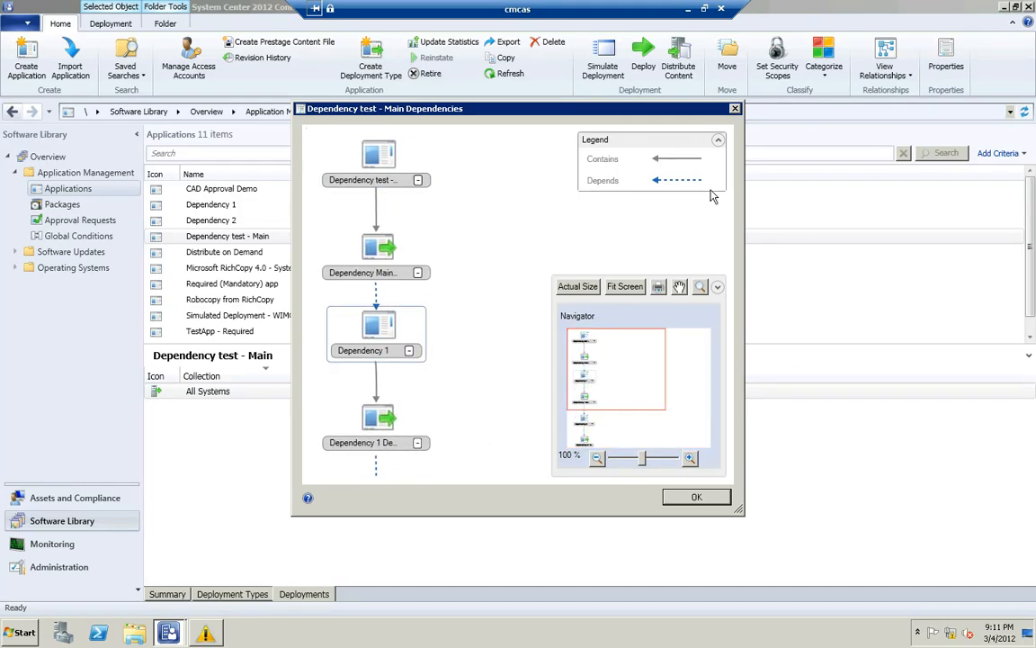
click(734, 109)
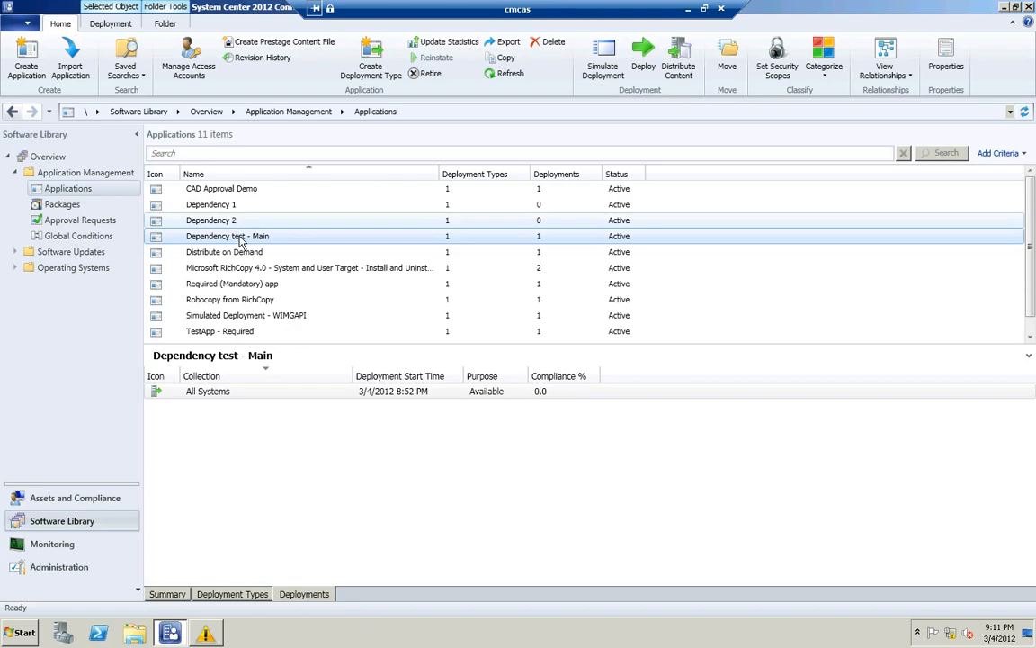
Review the software dependencies of the Dependency Main DT deployment type and close its properties without changes
click(240, 596)
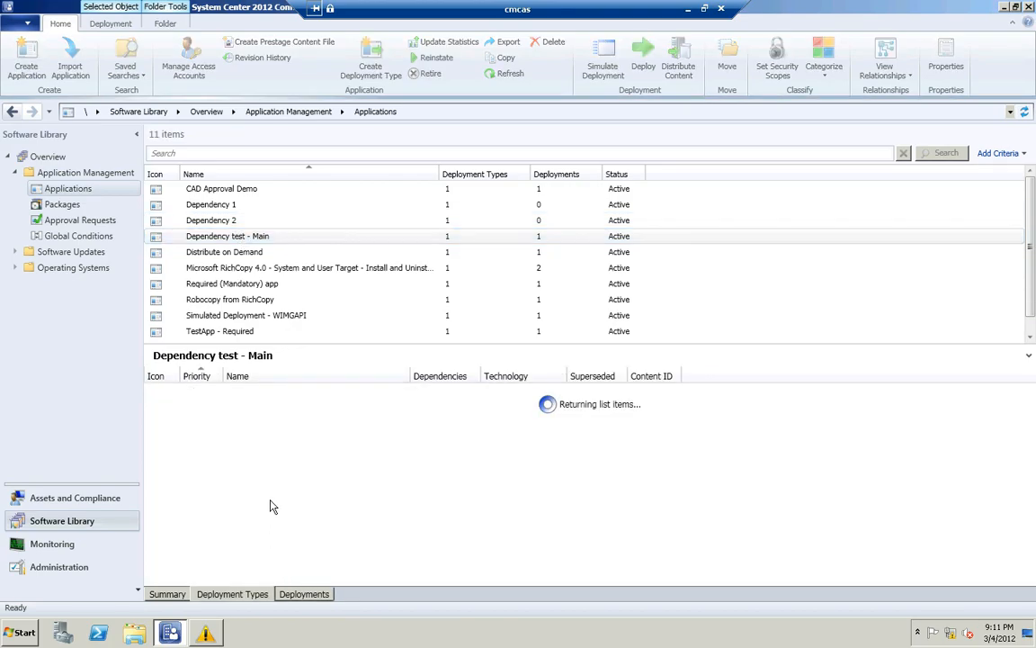
click(266, 393)
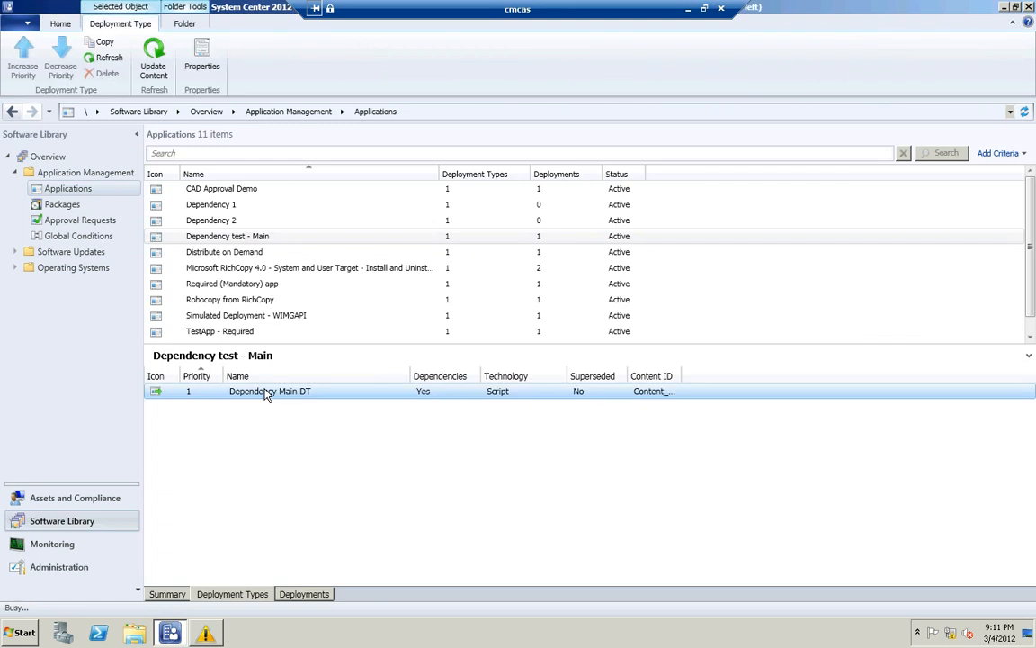
double_click(267, 393)
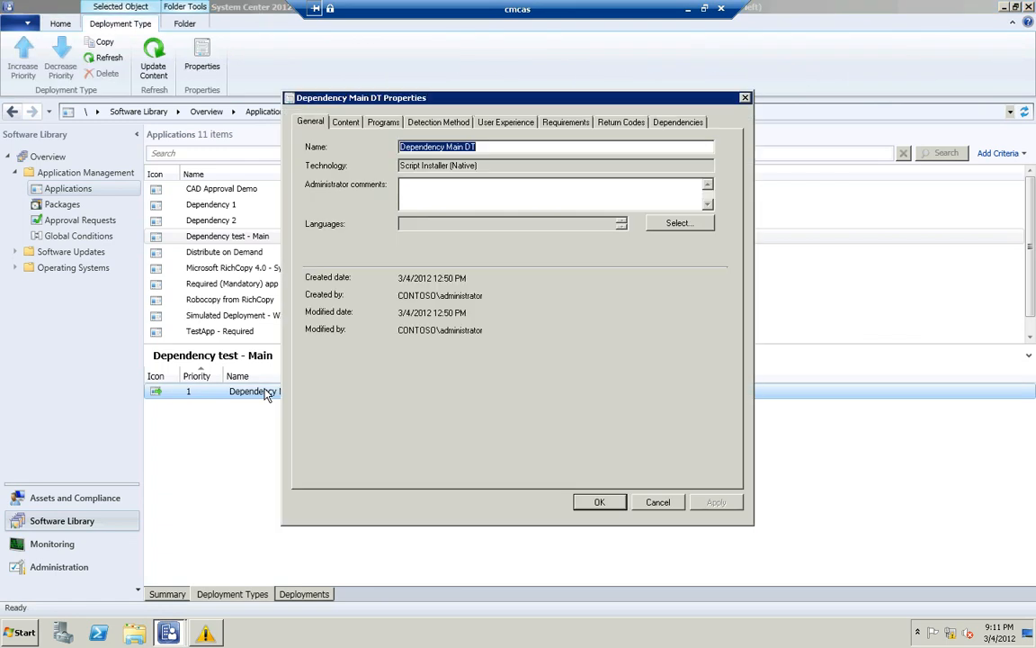
click(671, 125)
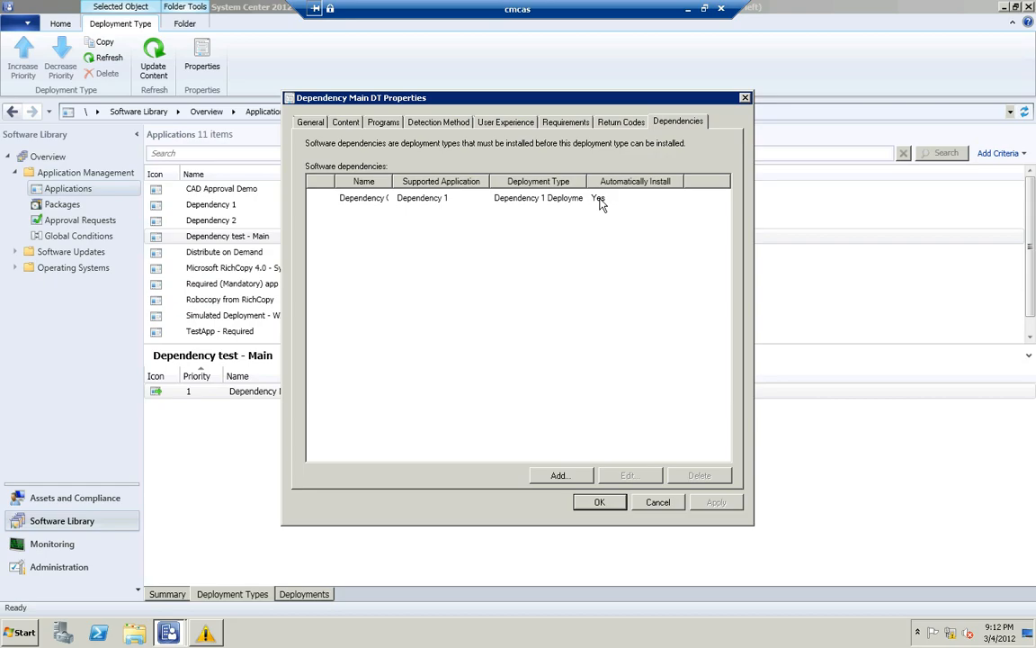
click(658, 502)
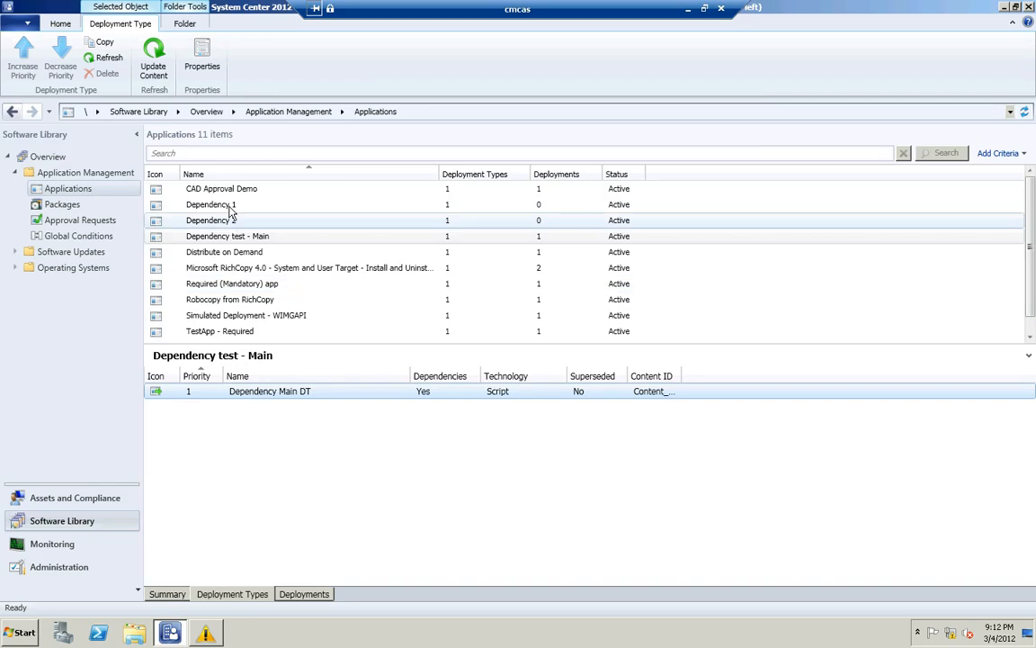
Review the software dependencies of Dependency 1's deployment type and close both properties dialogs without changes
click(226, 205)
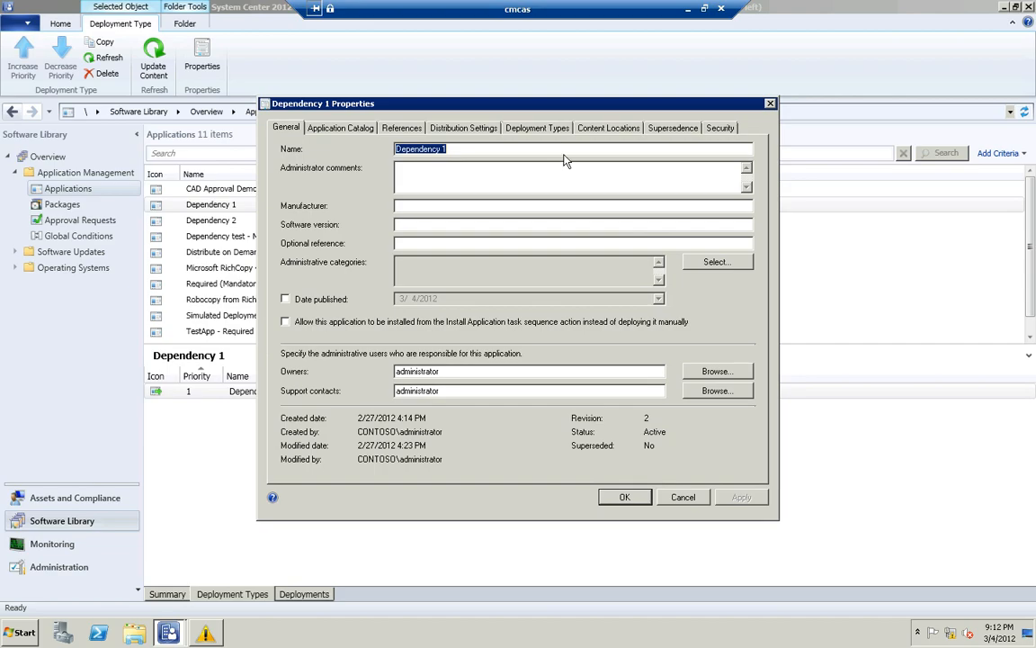
click(537, 128)
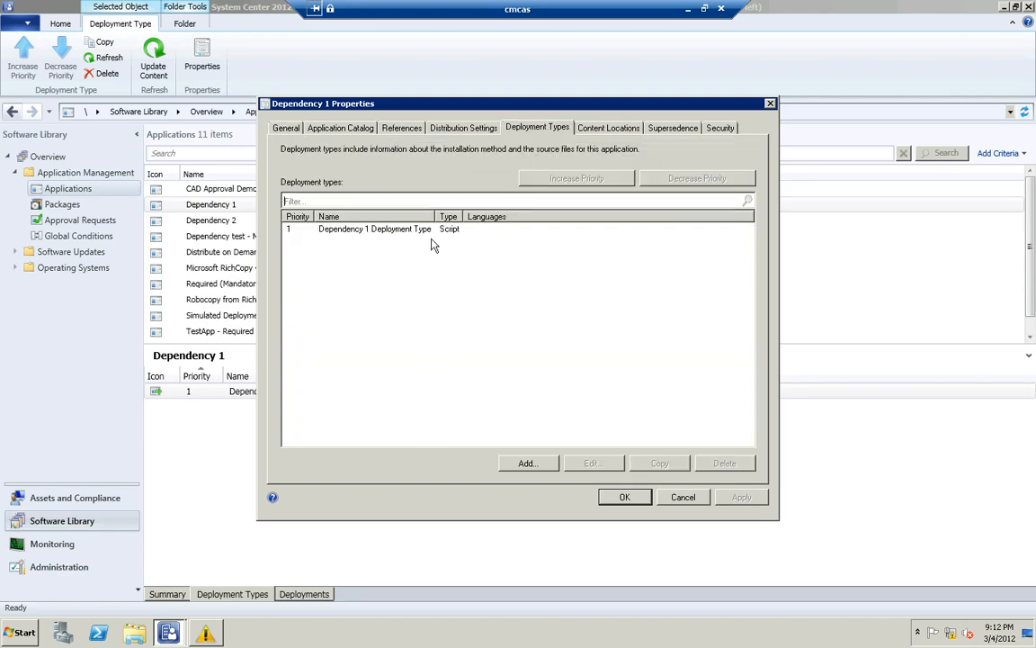
click(388, 228)
click(601, 466)
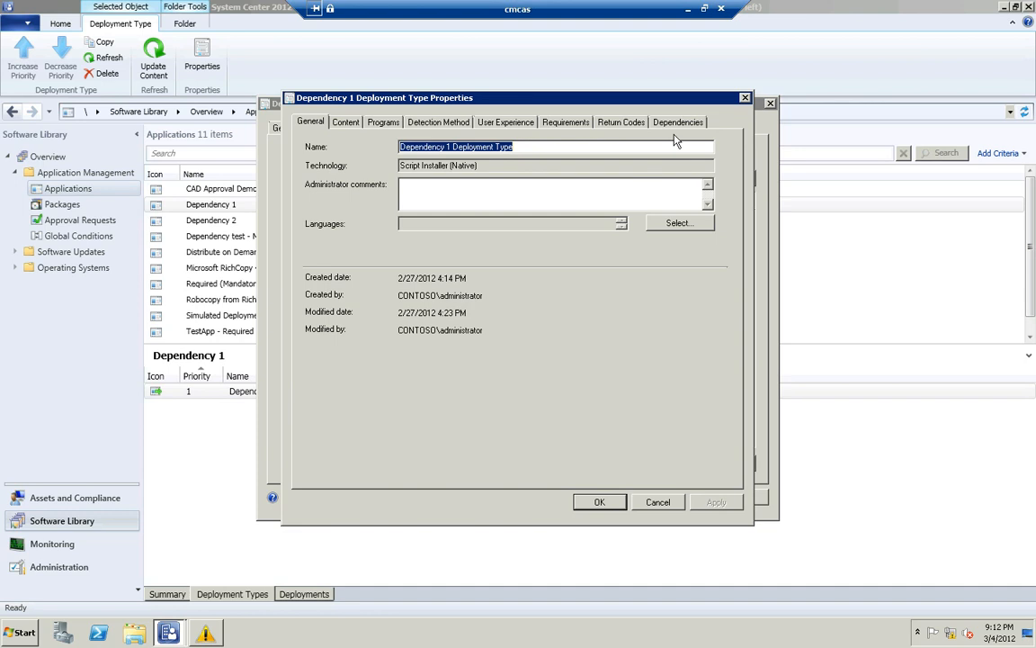
click(681, 122)
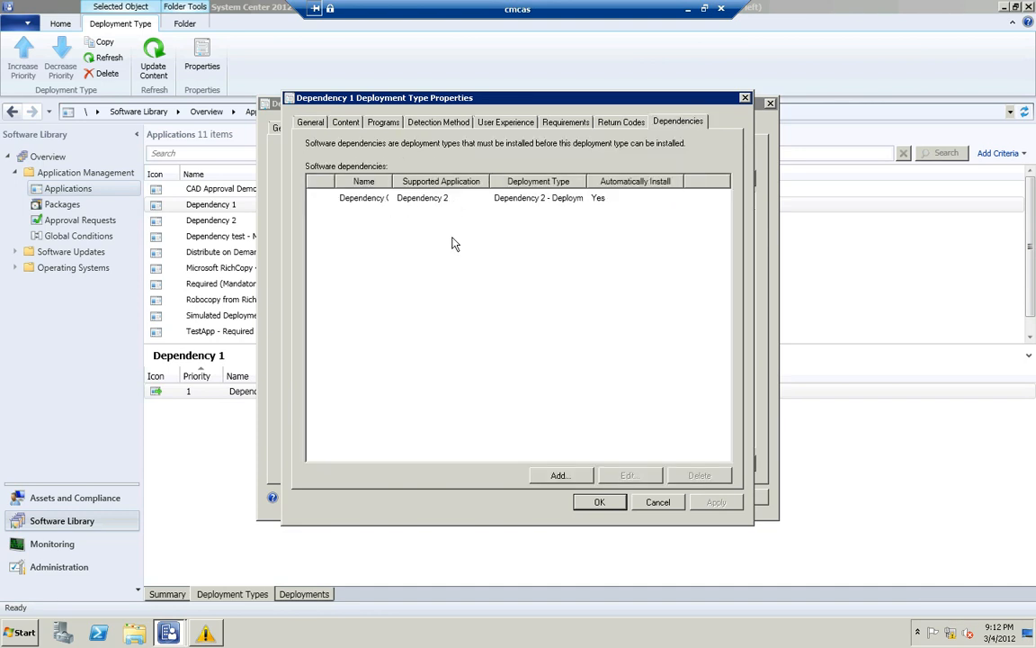
click(657, 503)
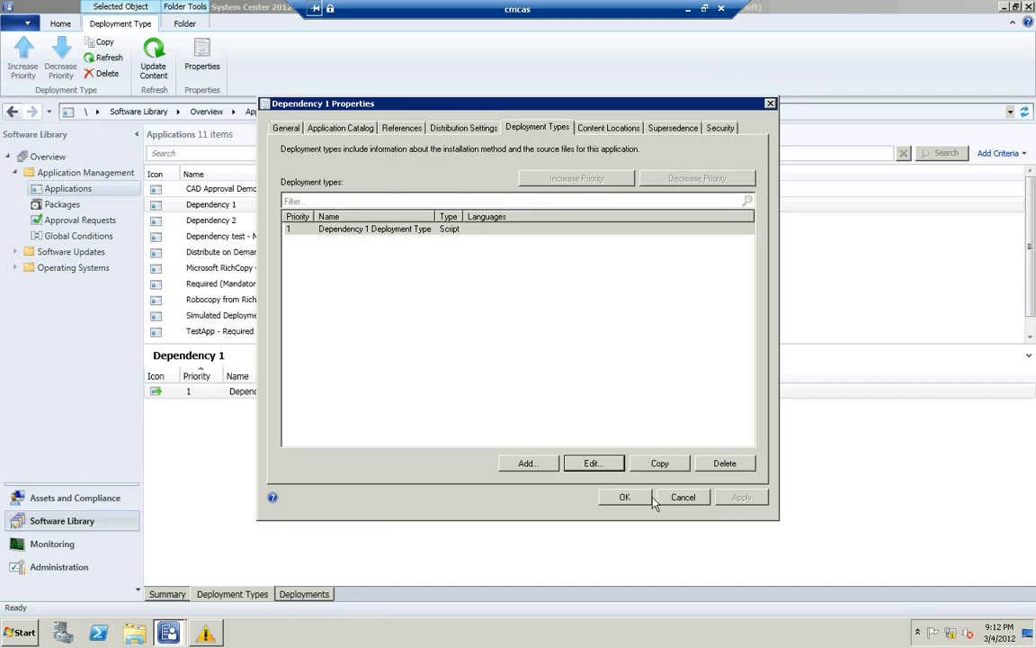
click(683, 500)
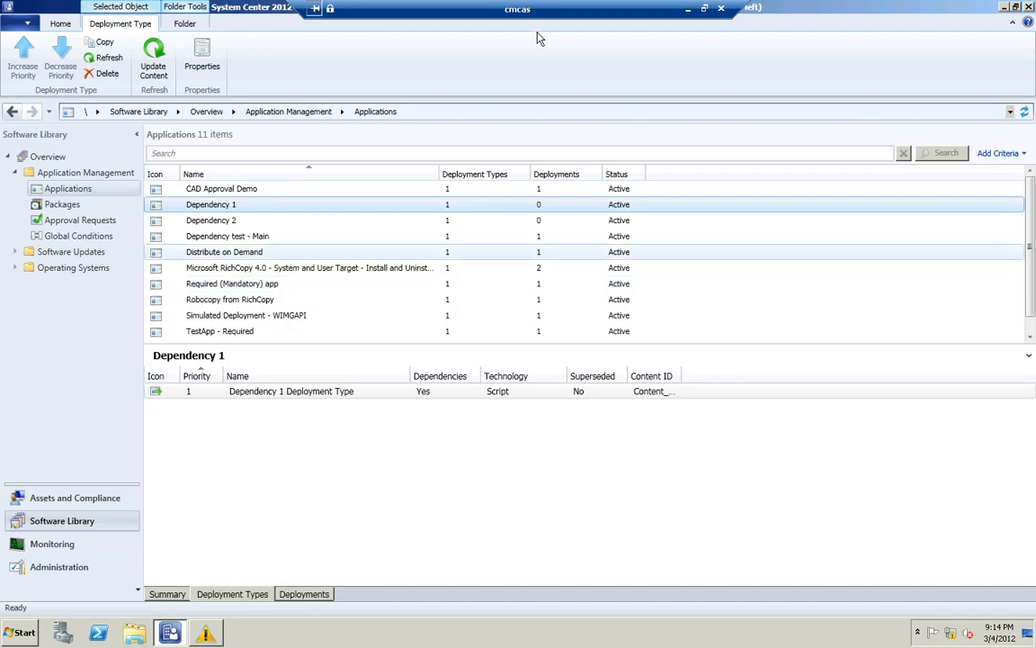
Switch to the cmclt1 session and select Dependency Main in Software Center
click(688, 10)
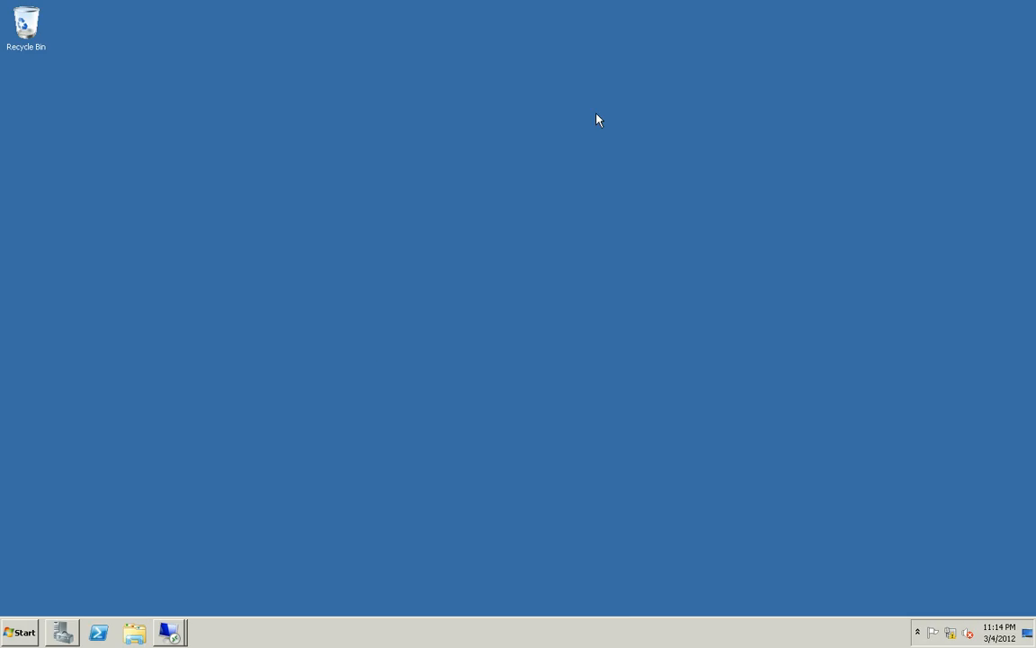
click(169, 632)
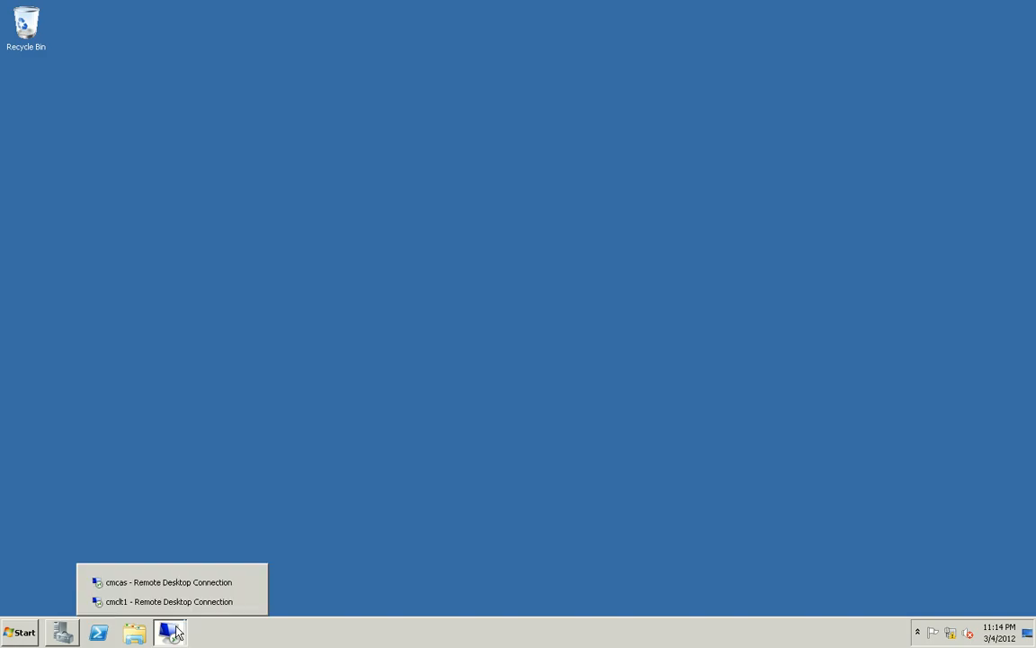
click(143, 601)
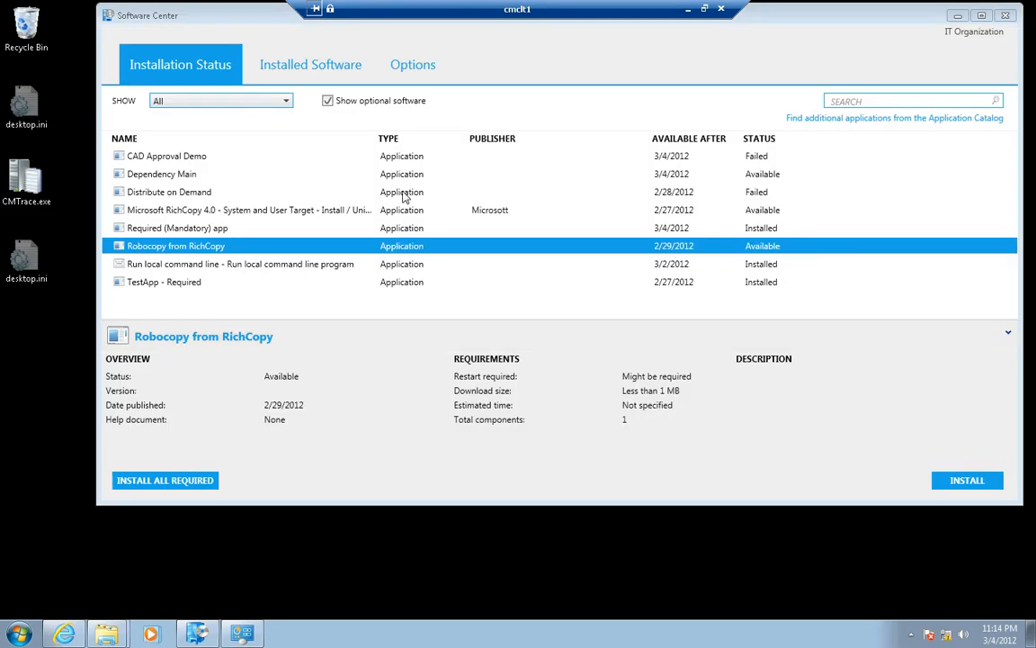
click(314, 177)
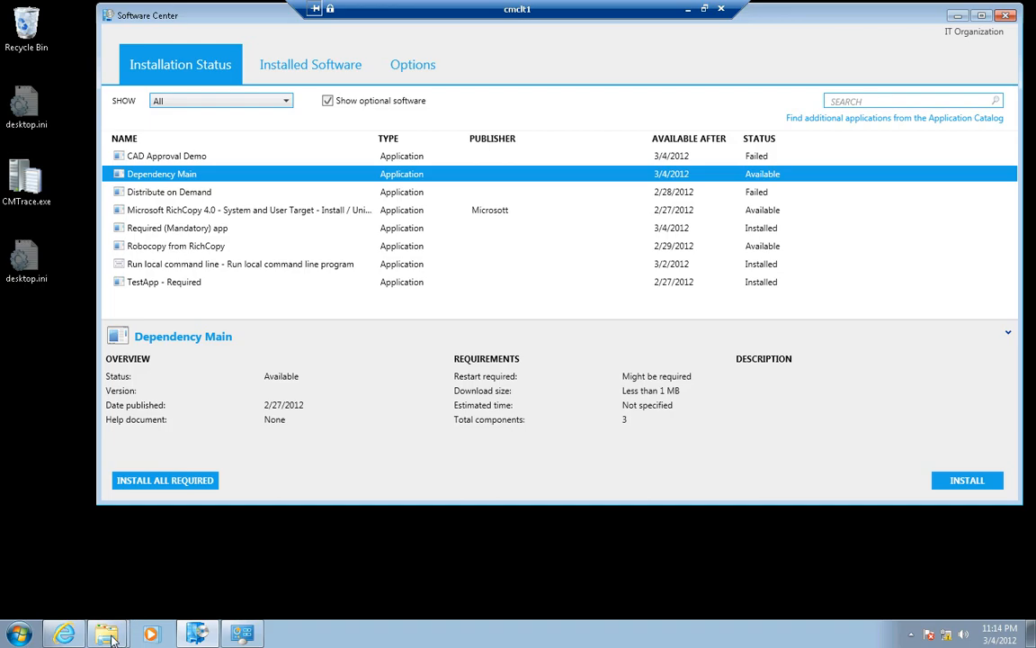
Show the root of Local Disk (C:) and arrange its window behind Software Center with the end of the file list in view
mouse_move(106, 635)
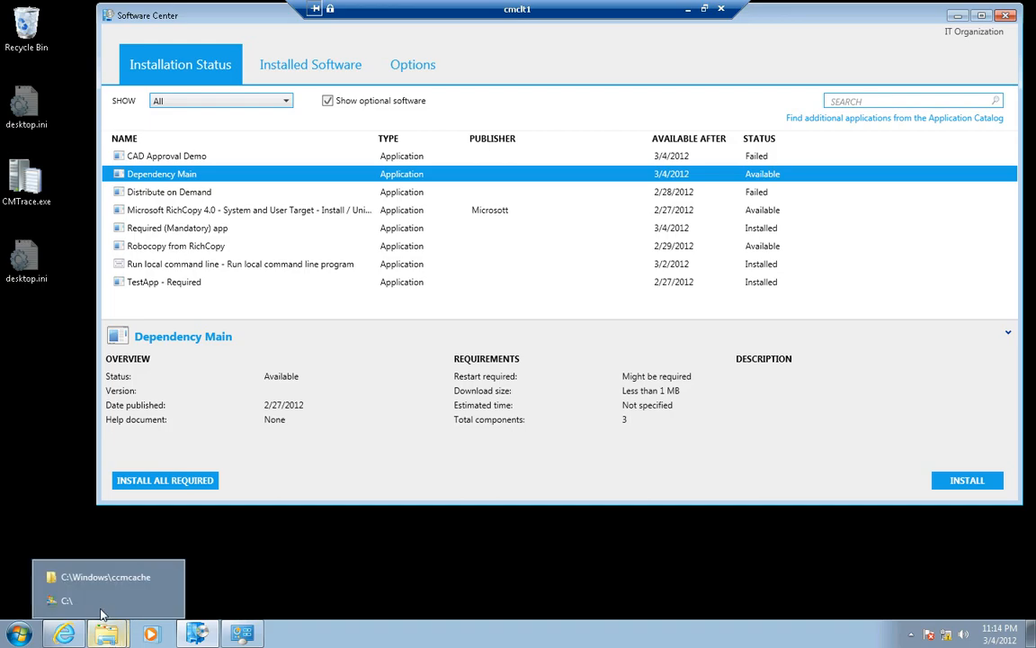
click(89, 600)
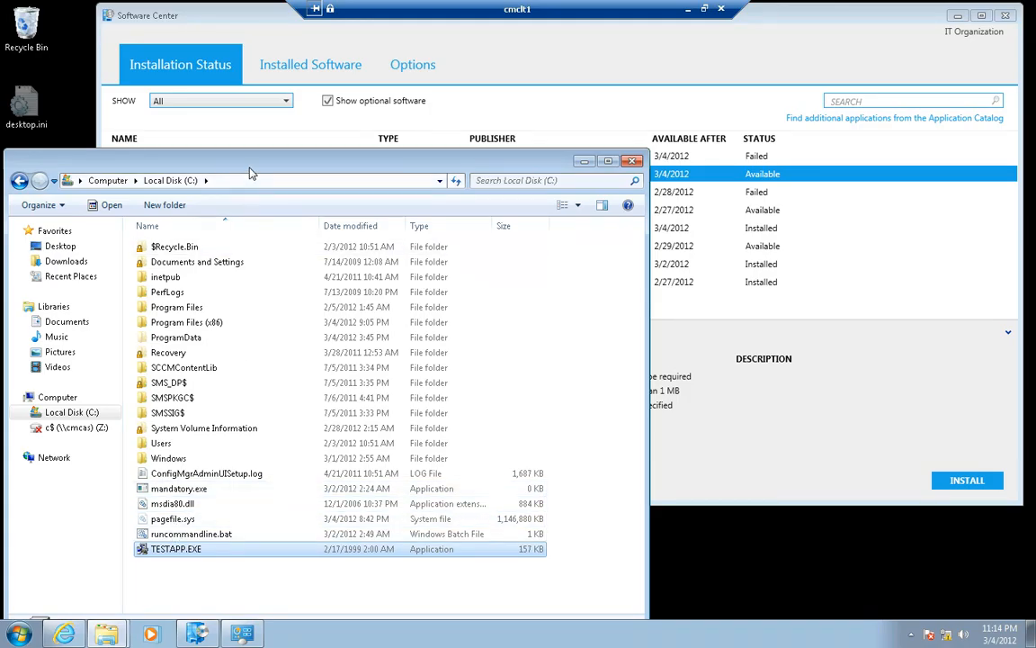
drag(251, 220, 253, 206)
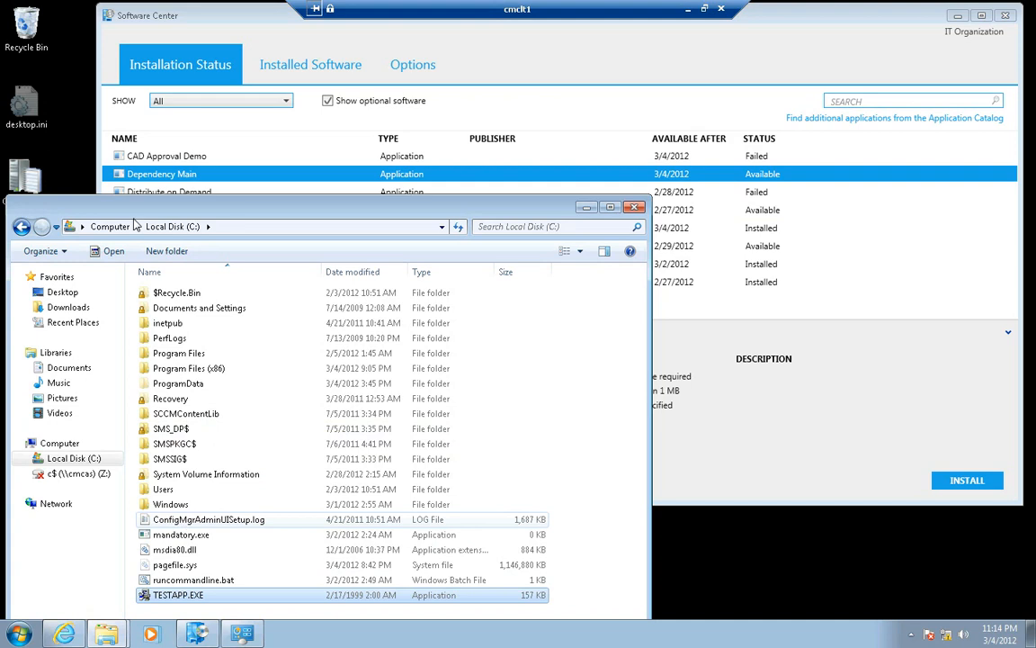
click(166, 173)
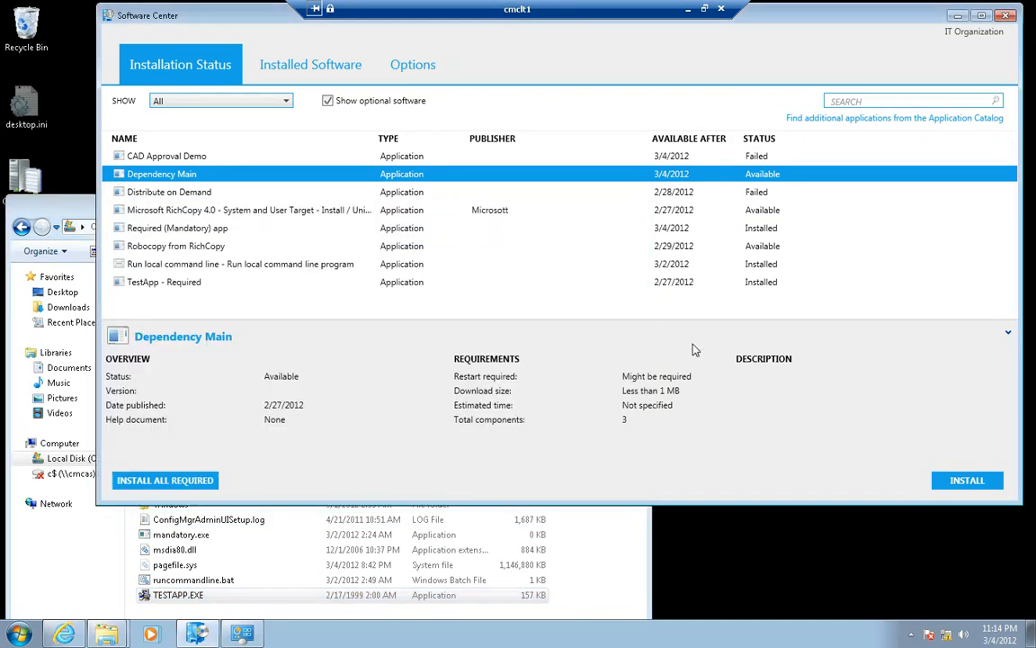
click(76, 199)
drag(78, 167, 75, 162)
click(668, 183)
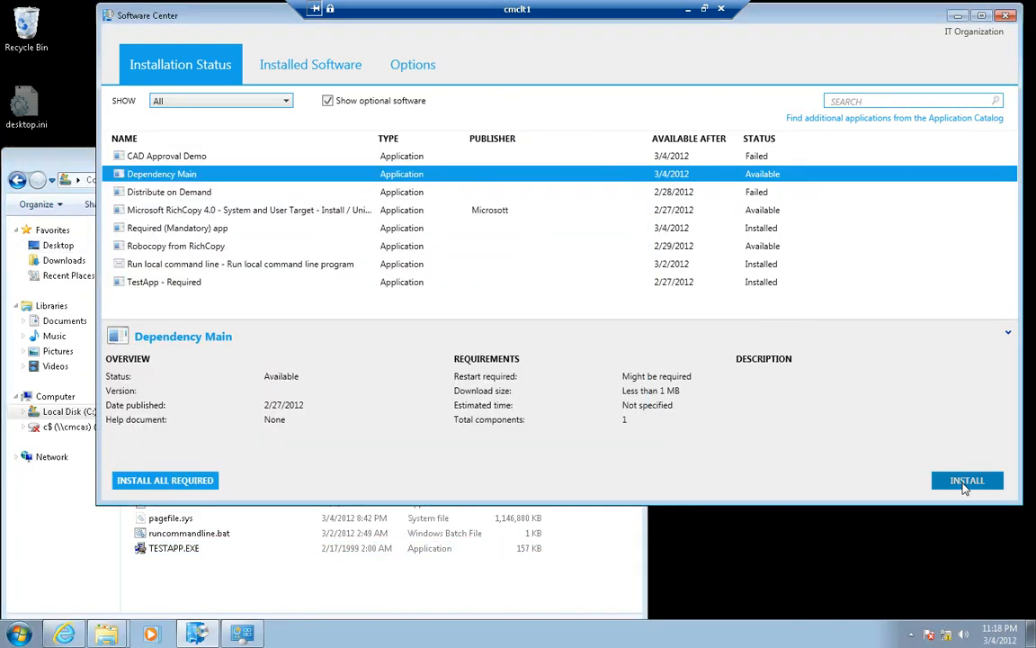
Install Dependency Main from Software Center and uninstall it again once the installation completes
click(964, 482)
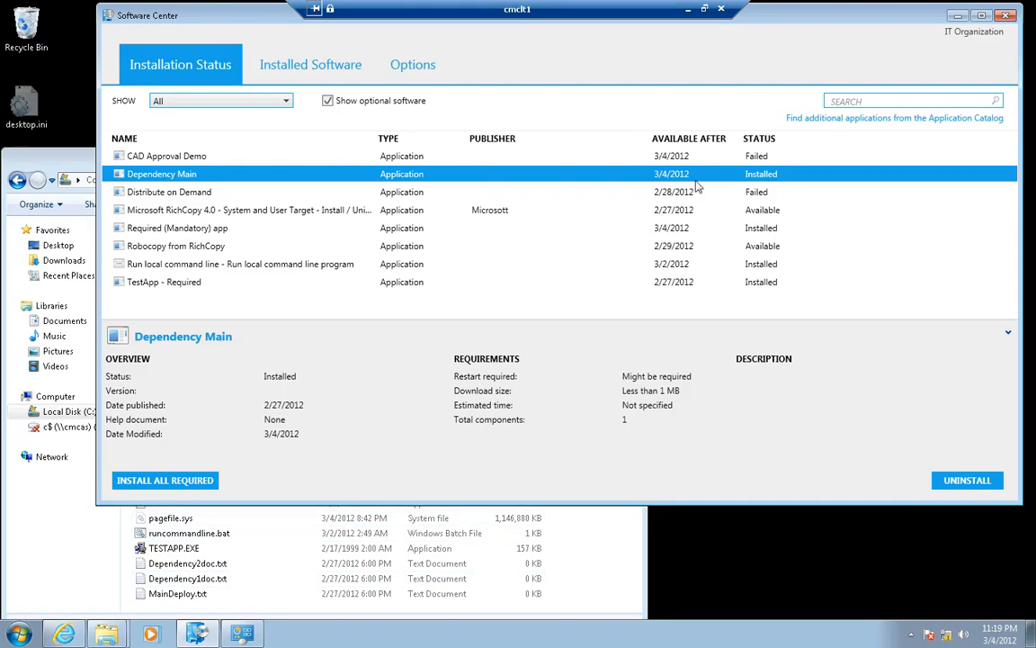
click(958, 483)
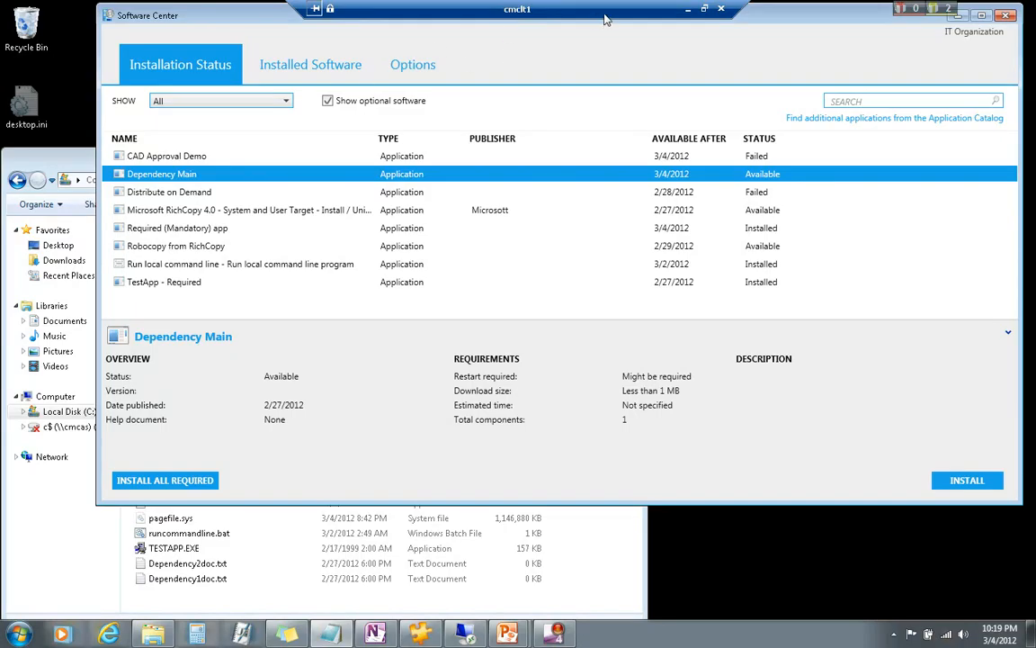
Switch back to the Configuration Manager console on the cmcas session and select the User Device Affinity Demo application
click(689, 10)
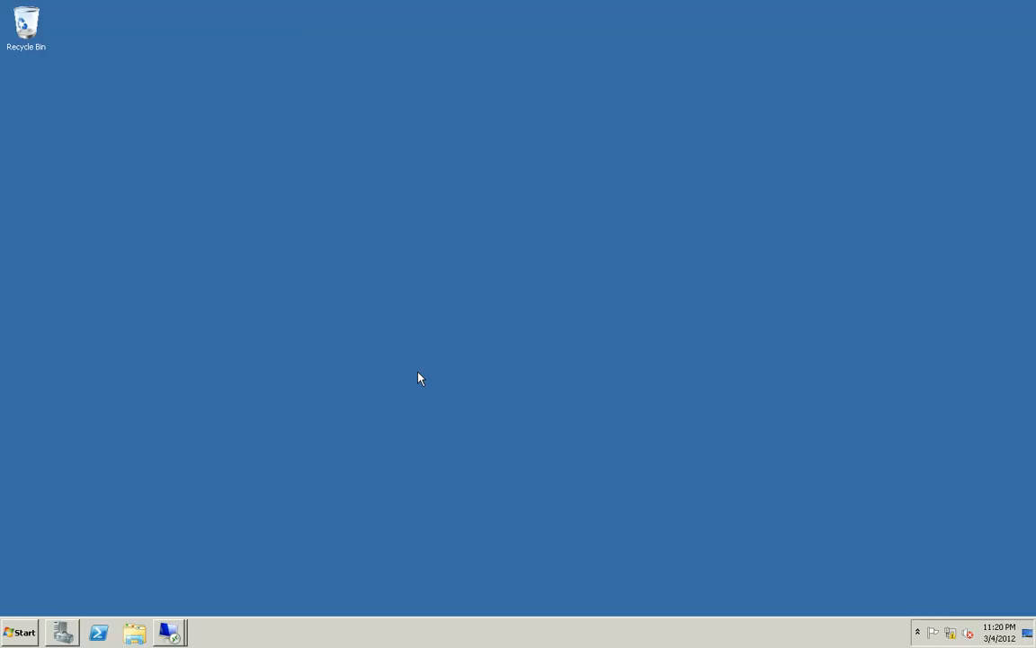
click(171, 633)
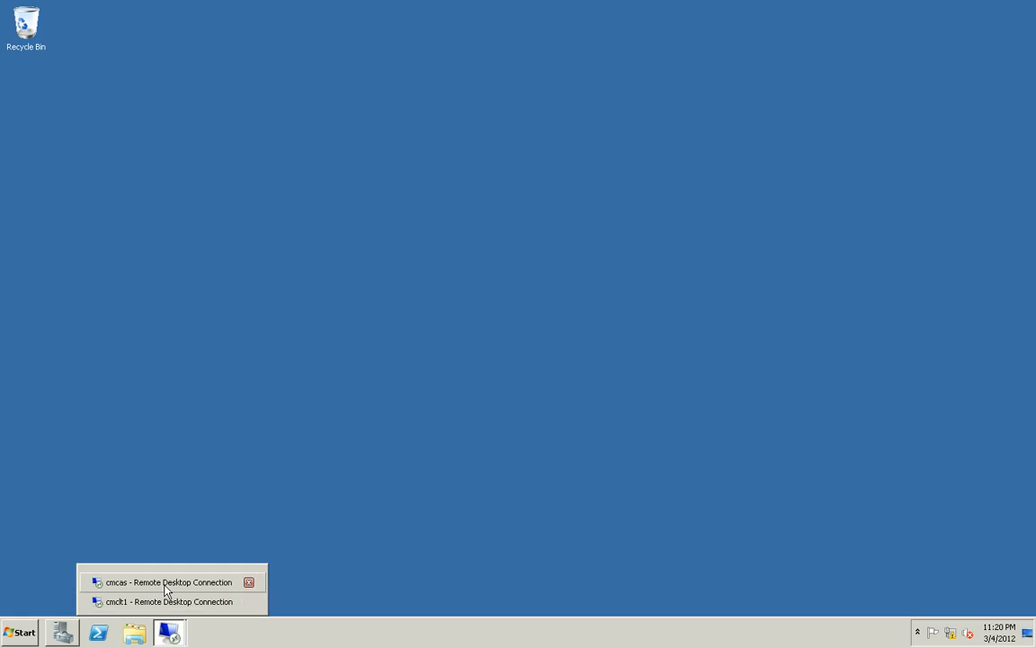
click(166, 590)
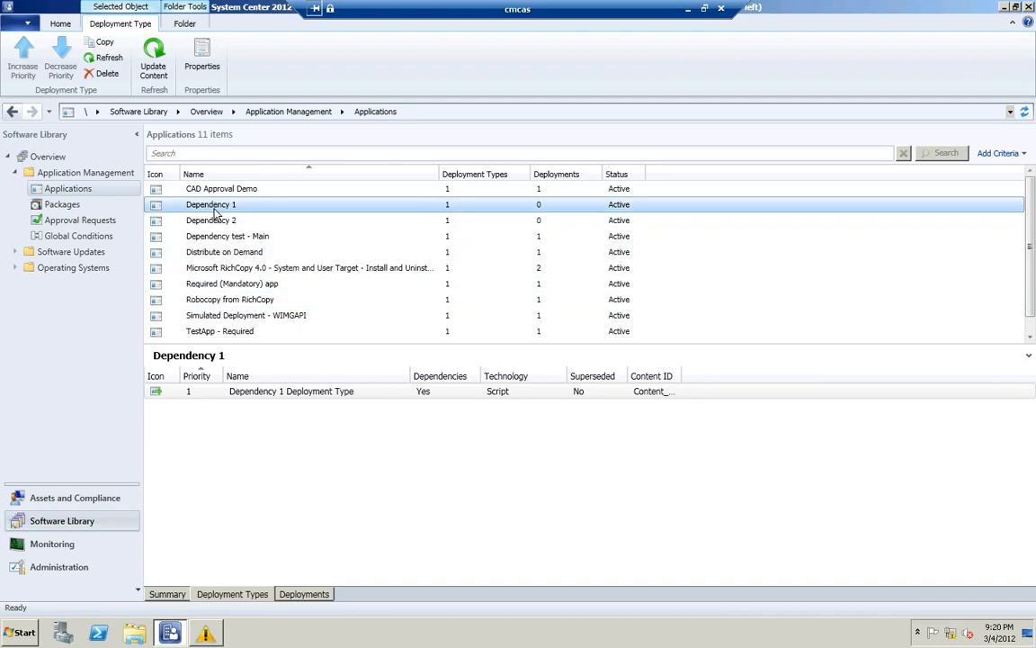
scroll(196, 199, down, 1)
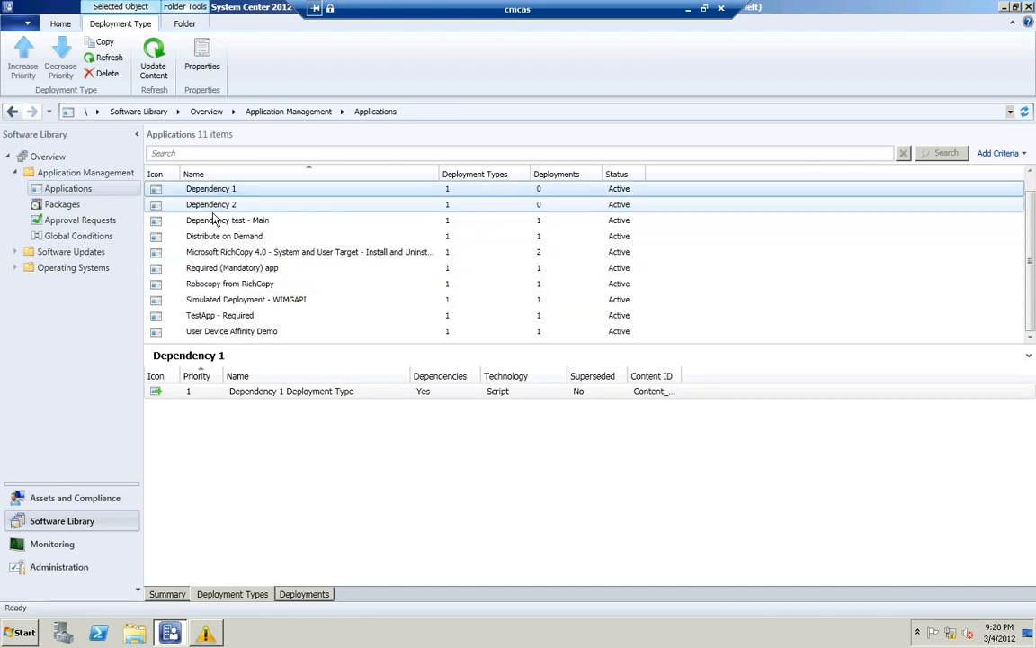
click(254, 333)
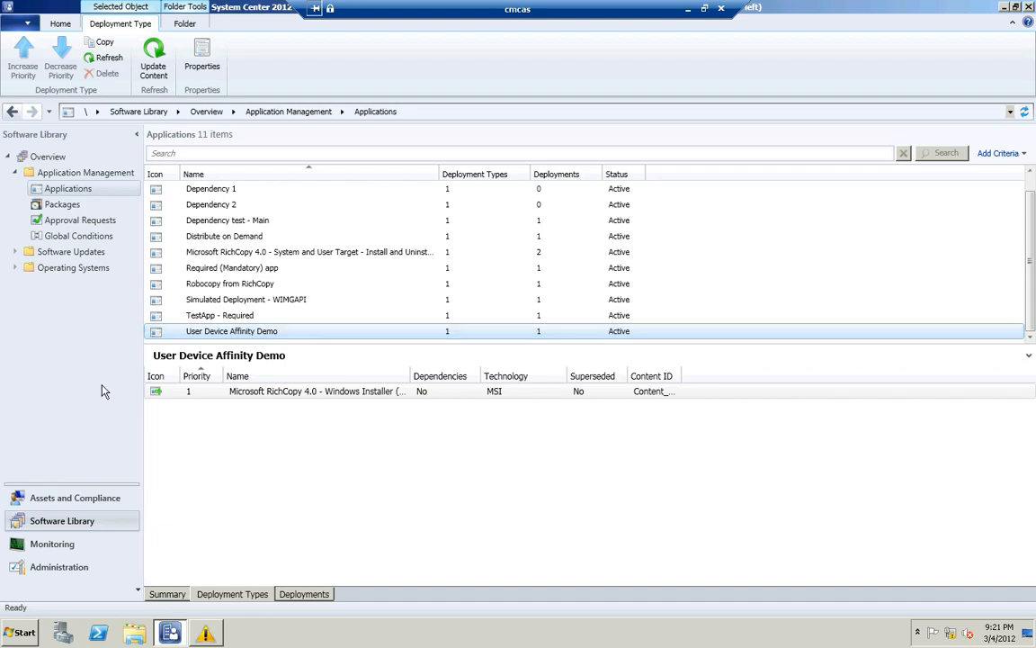
Review the primary users assigned to the CMCLT1 device in Assets and Compliance, then close the dialog without changes
click(82, 497)
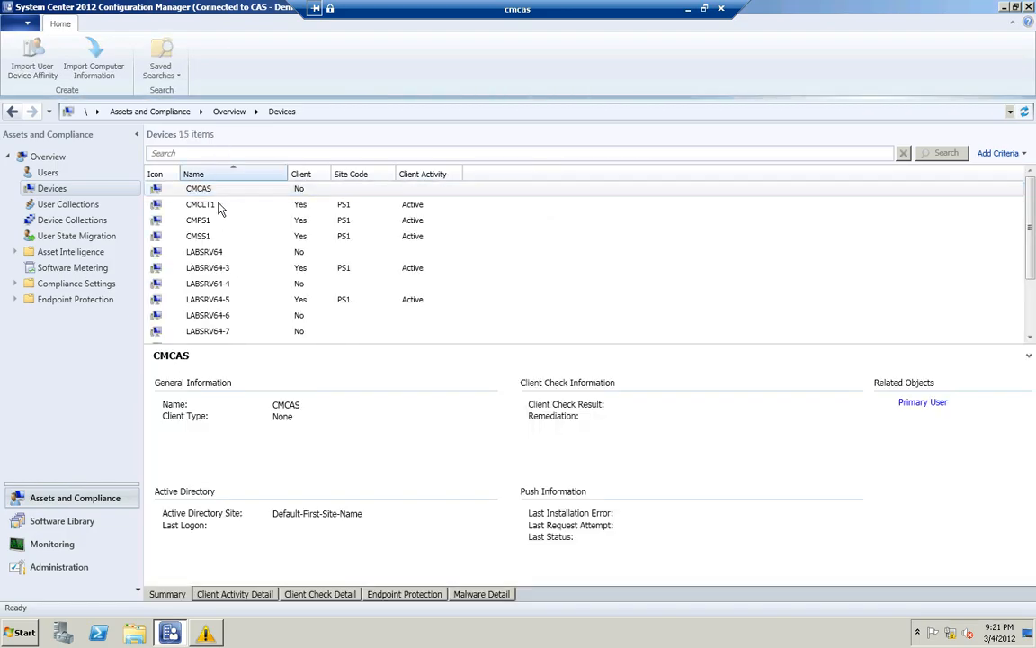
click(221, 207)
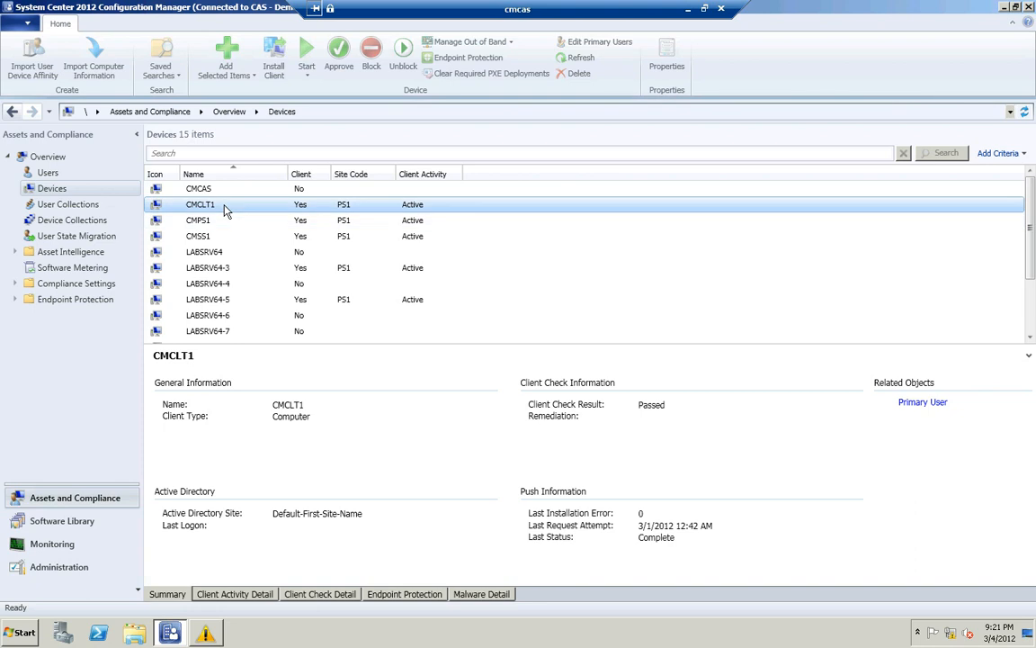
right_click(227, 211)
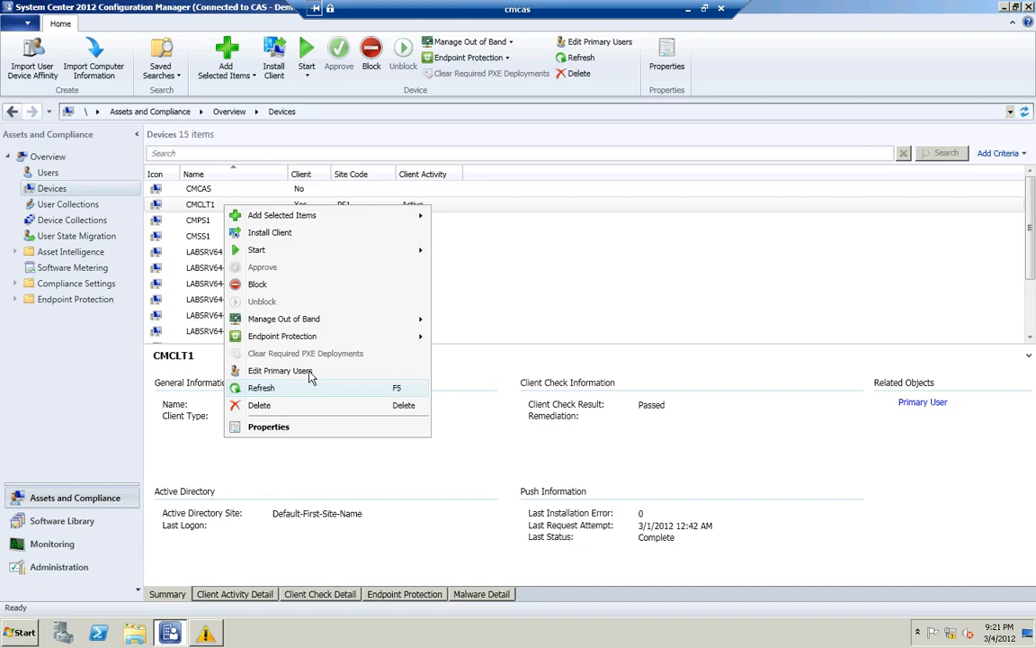
click(280, 371)
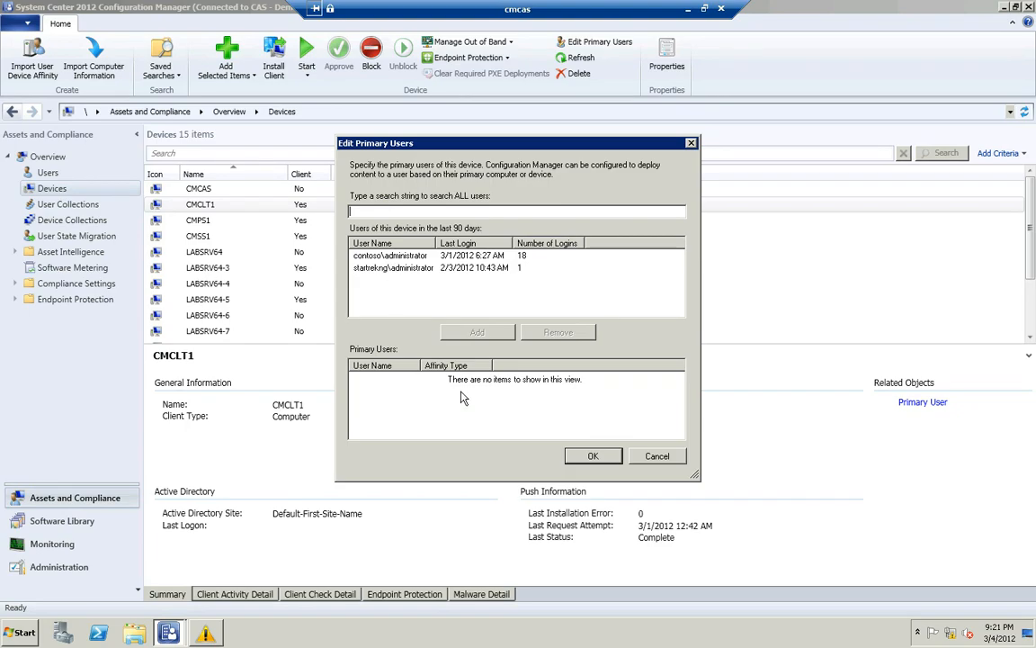
click(407, 270)
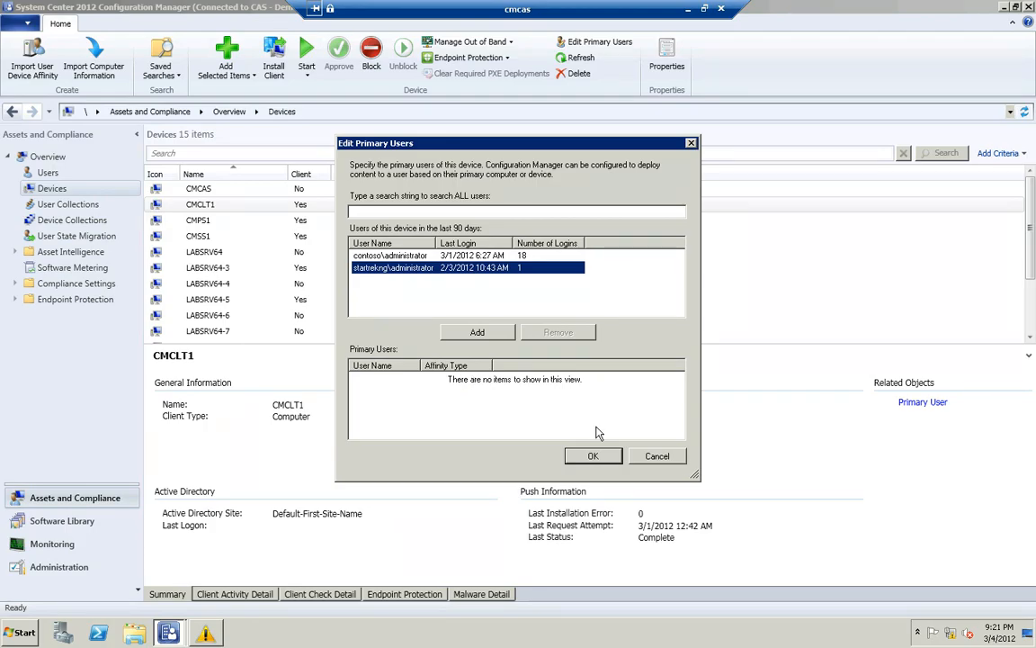
click(658, 456)
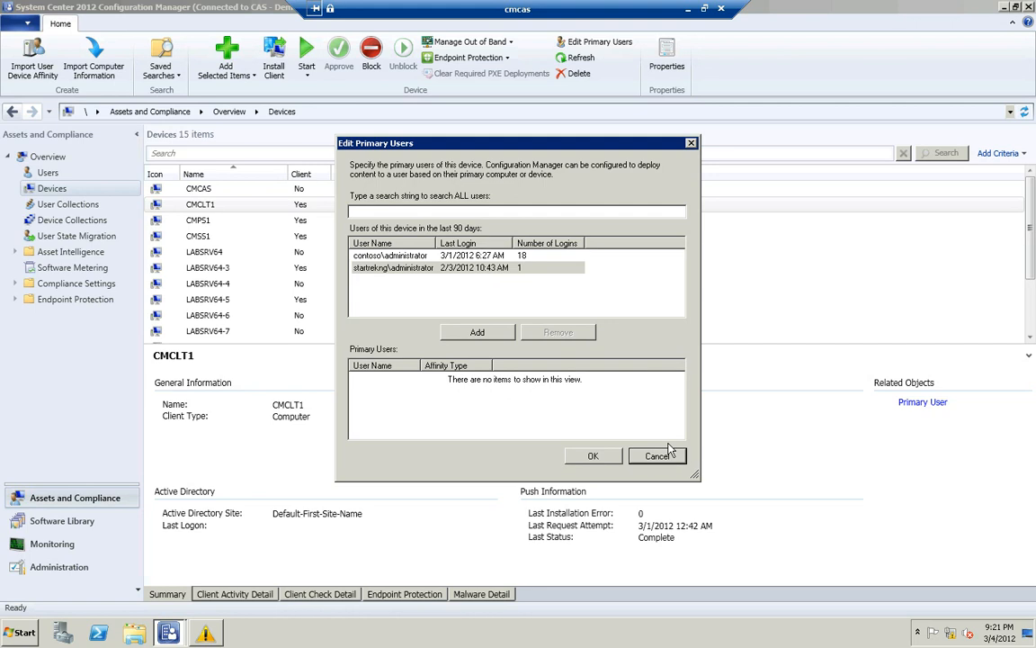
click(657, 456)
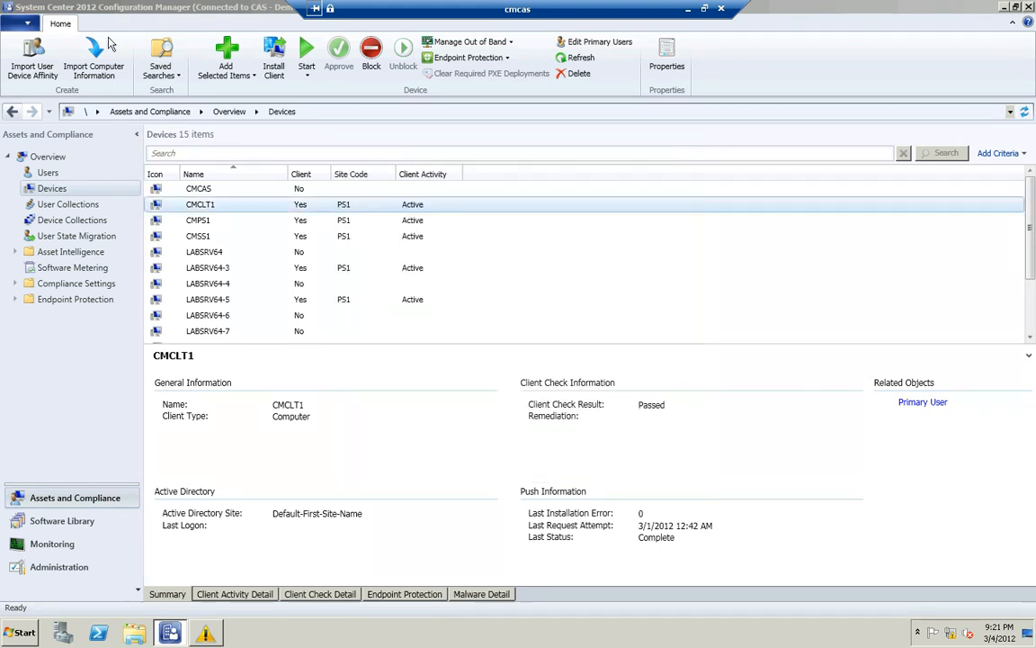
View the file requirements in the Import User Device Affinity Wizard and exit it without importing
click(45, 70)
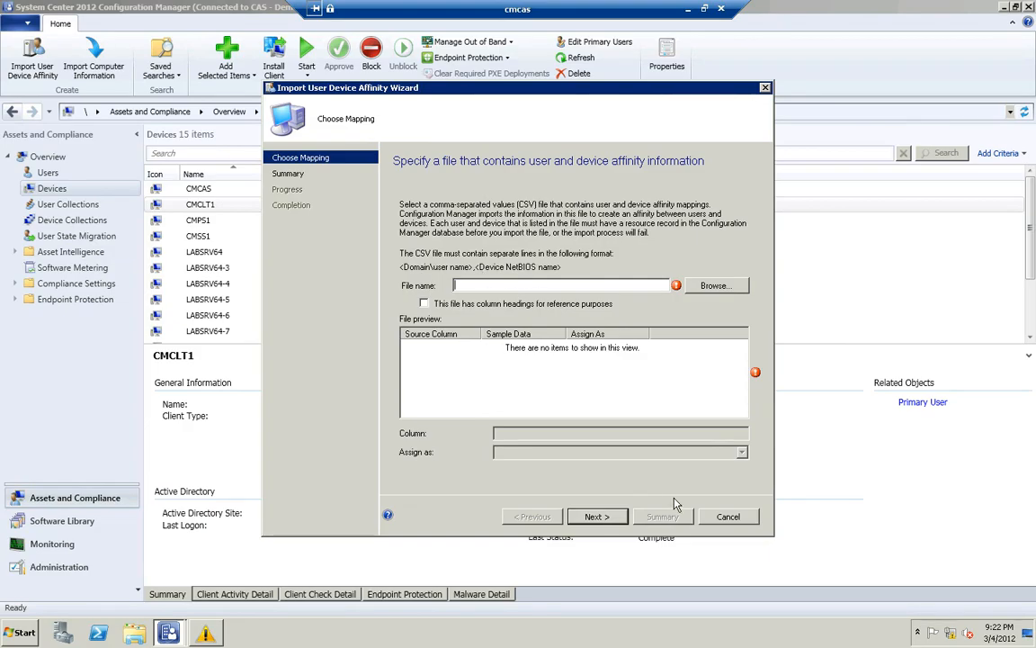
click(723, 517)
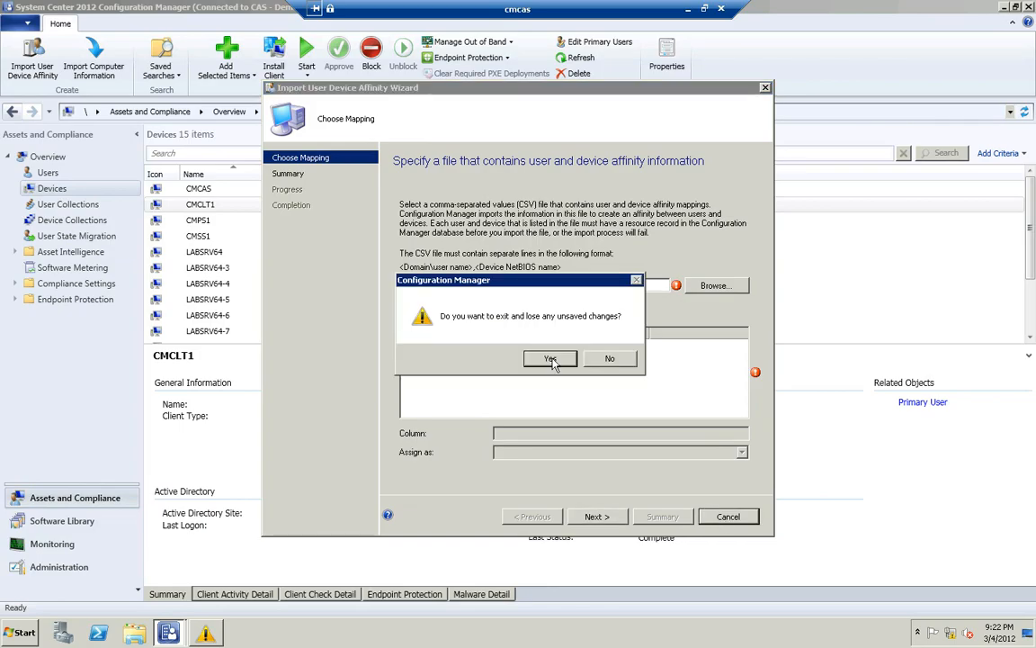
click(549, 359)
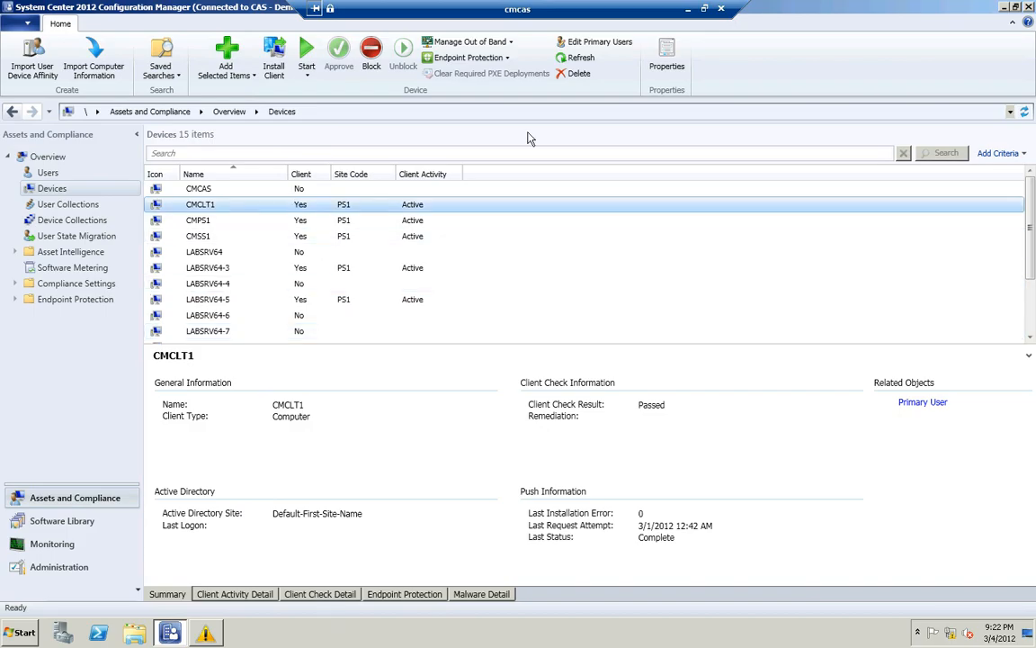
Switch to the cmclt1 session and view the My Devices page of the Application Catalog website
click(687, 10)
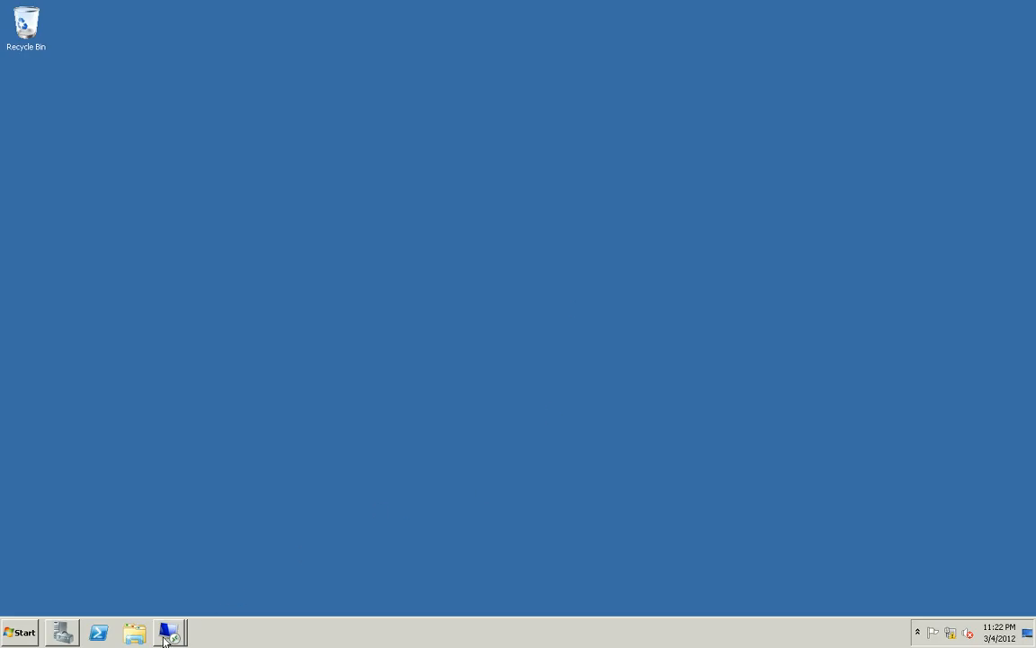
mouse_move(170, 635)
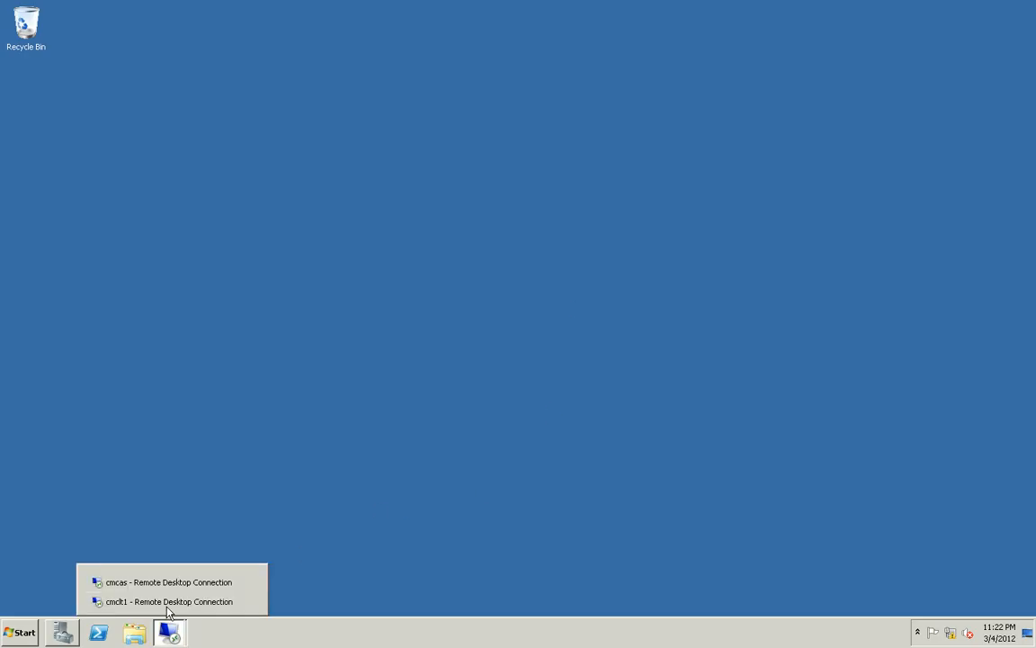
click(167, 601)
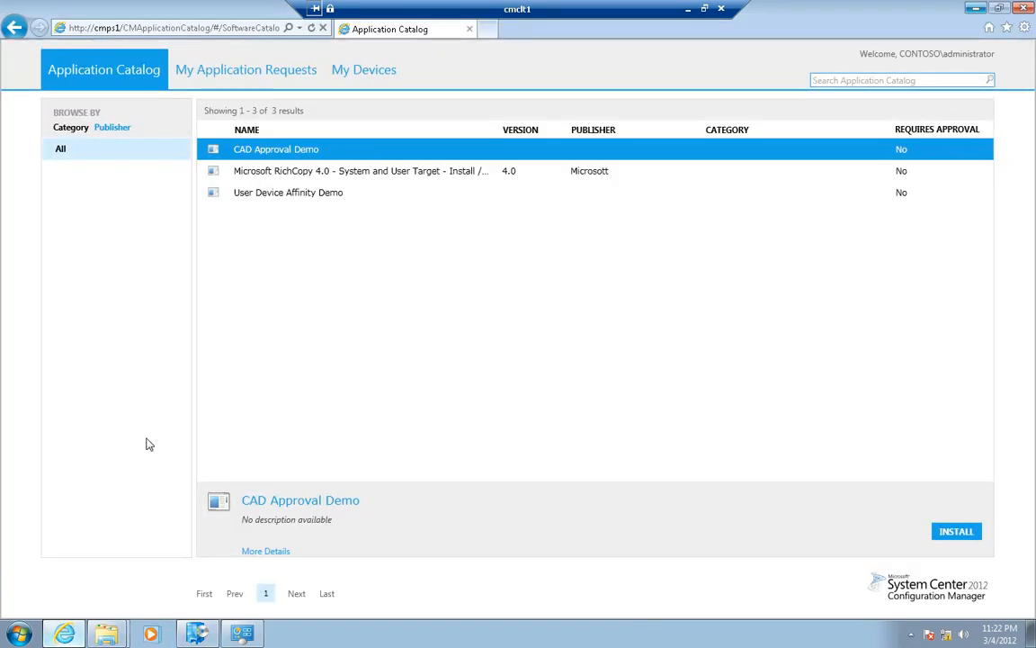
click(342, 72)
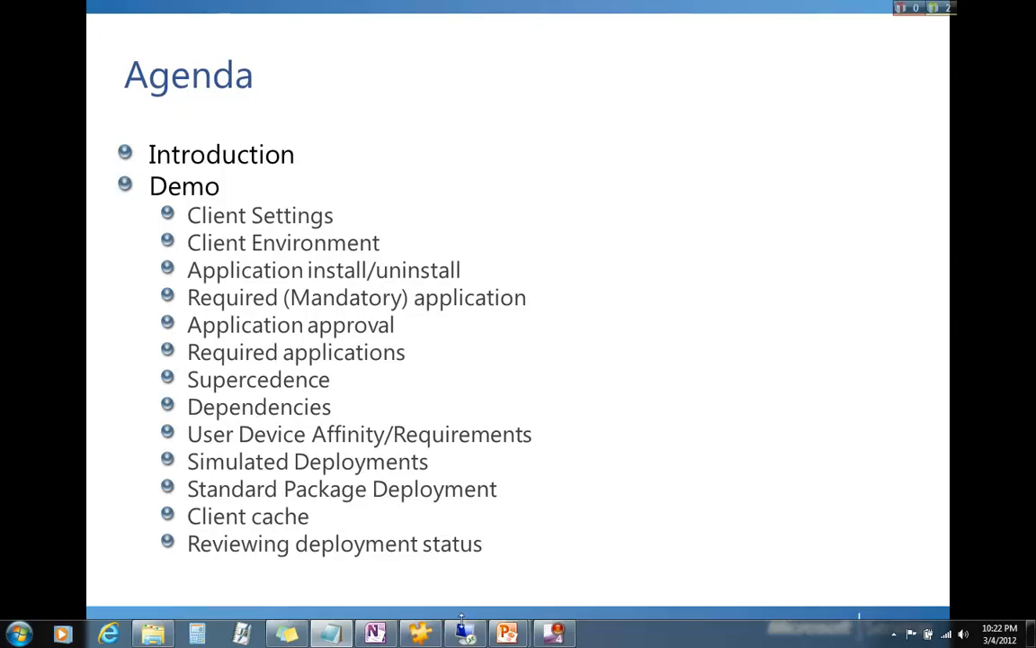
Return to the Configuration Manager console on the cmcas session and show the applications in the Software Library
click(466, 633)
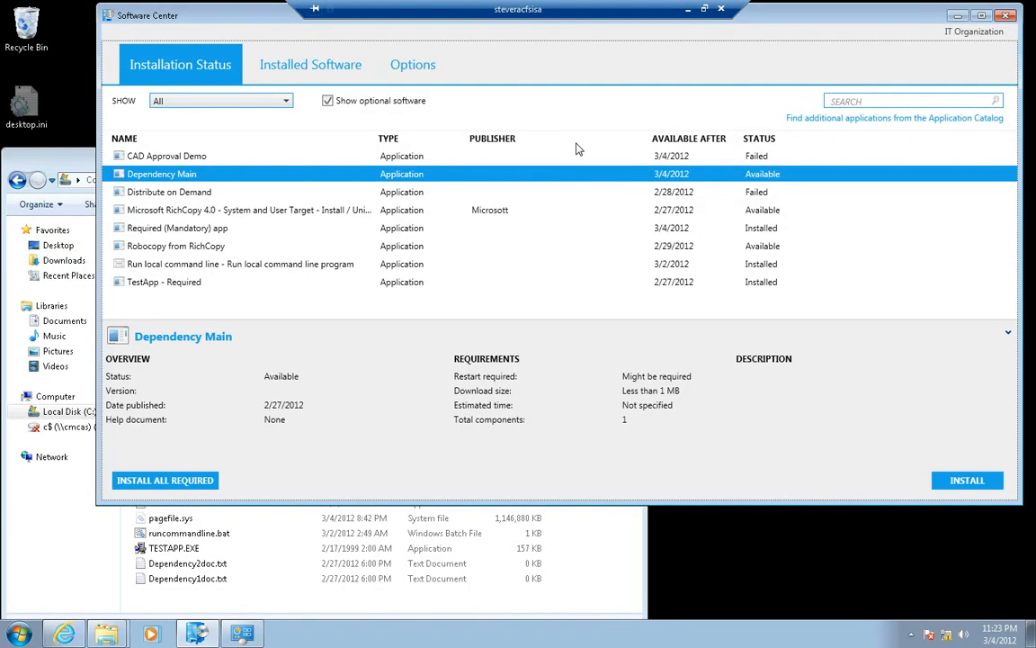
click(689, 10)
click(169, 633)
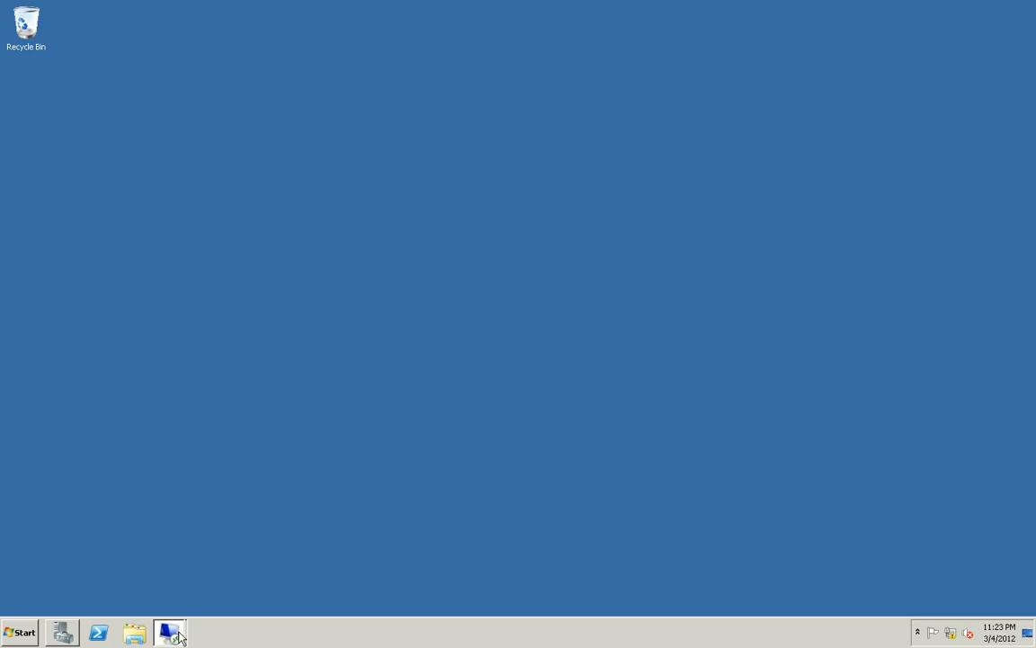
click(162, 584)
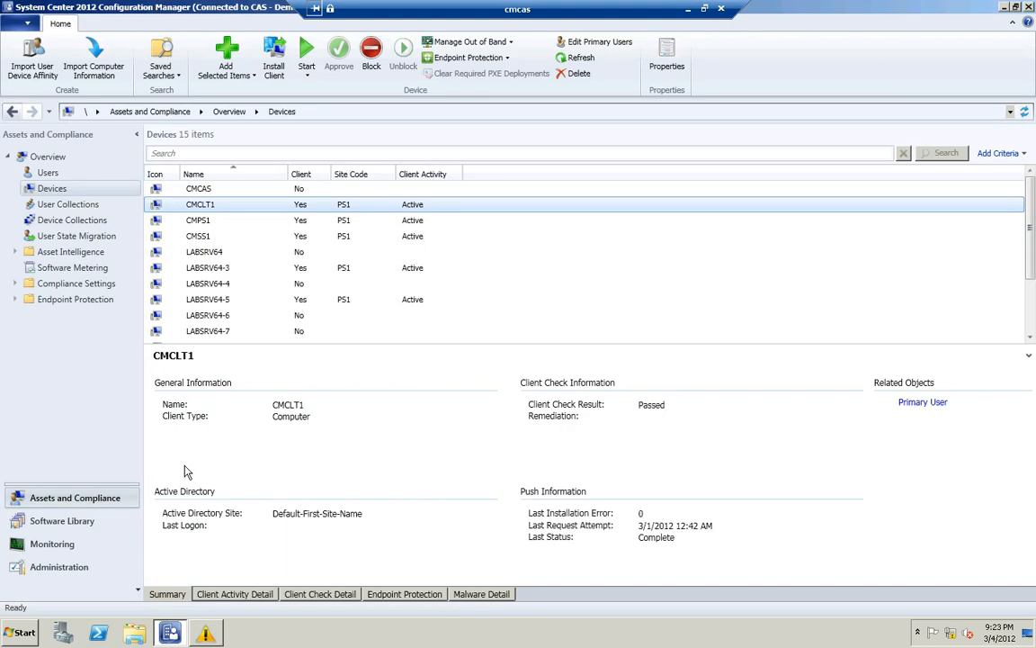
click(42, 523)
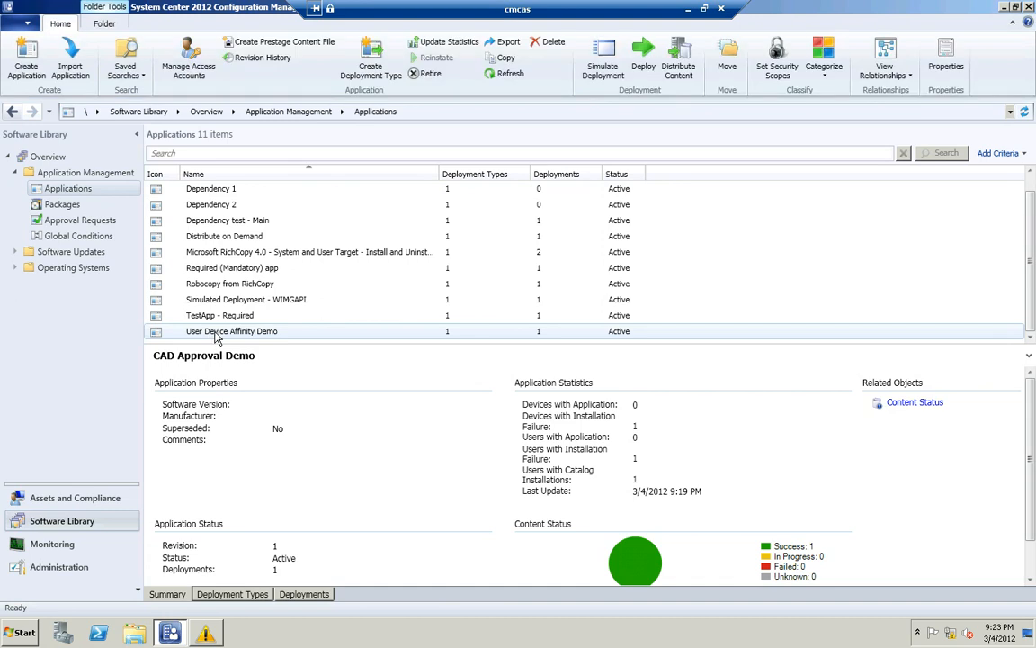
Examine the requirements of the Microsoft RichCopy 4.0 deployment type in User Device Affinity Demo and close its properties unchanged
click(216, 333)
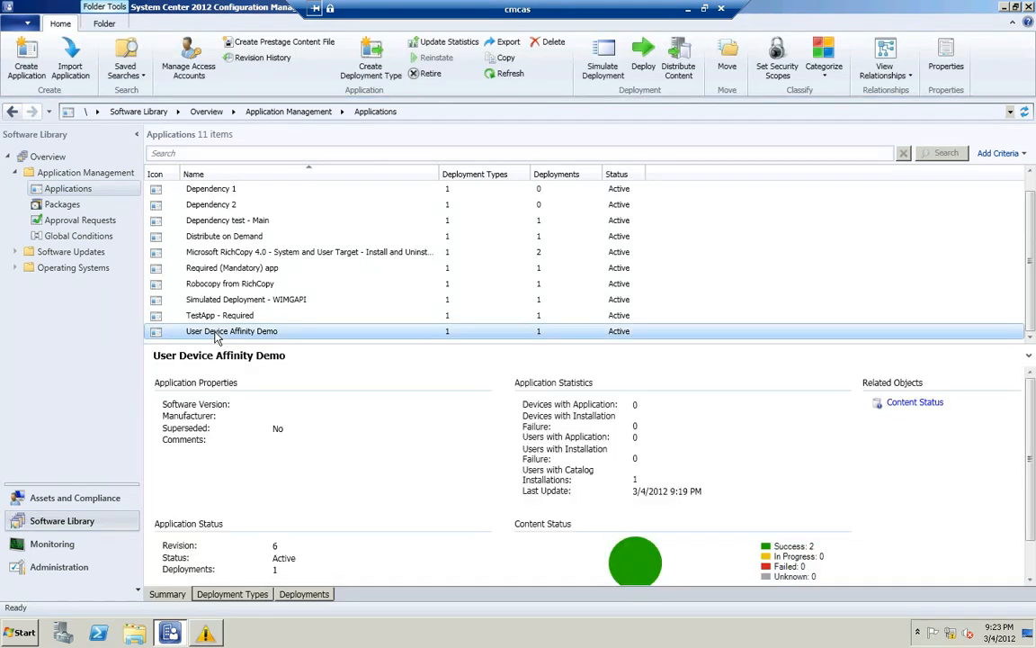
click(238, 598)
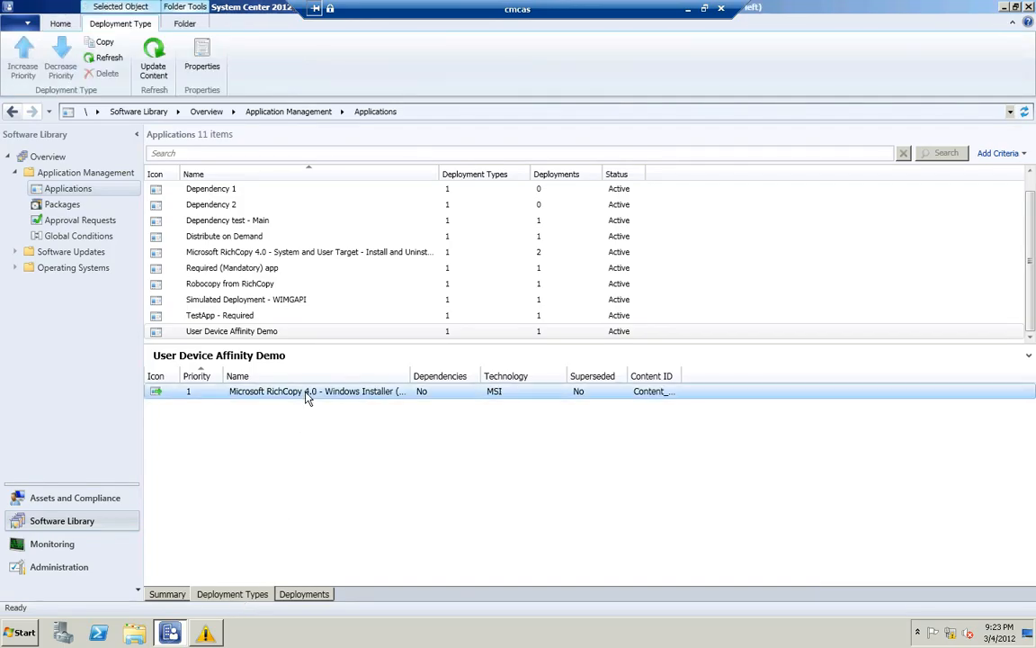
right_click(306, 399)
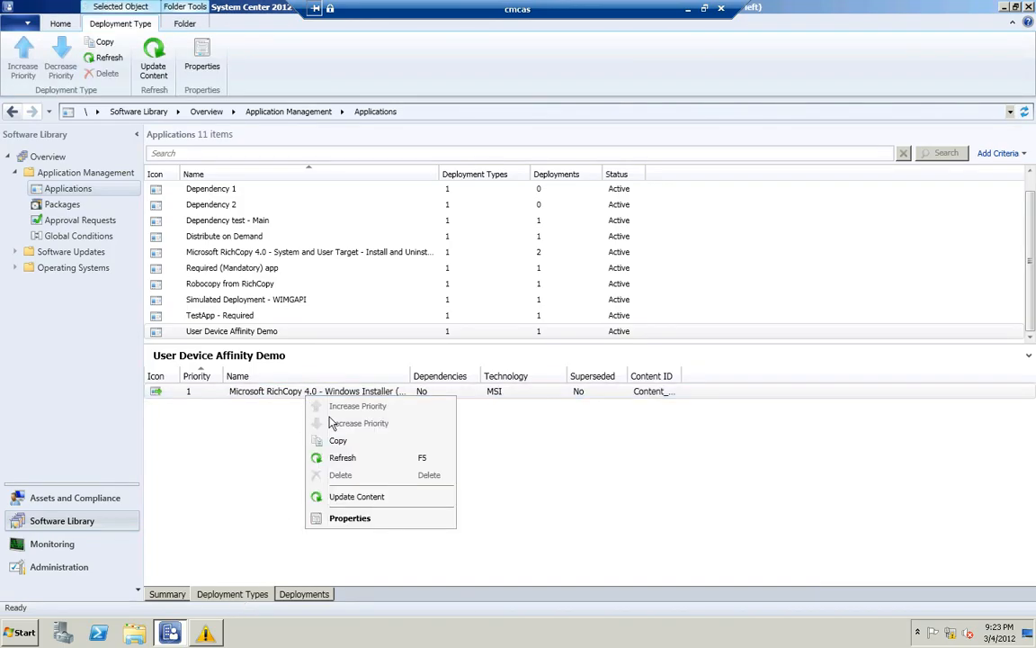
click(350, 519)
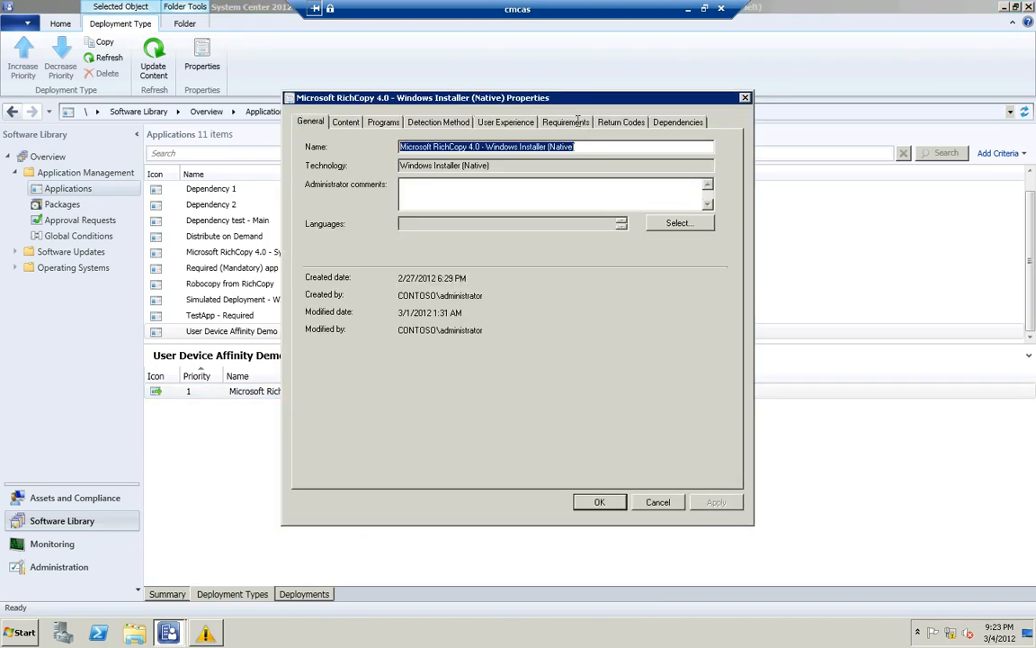
click(569, 121)
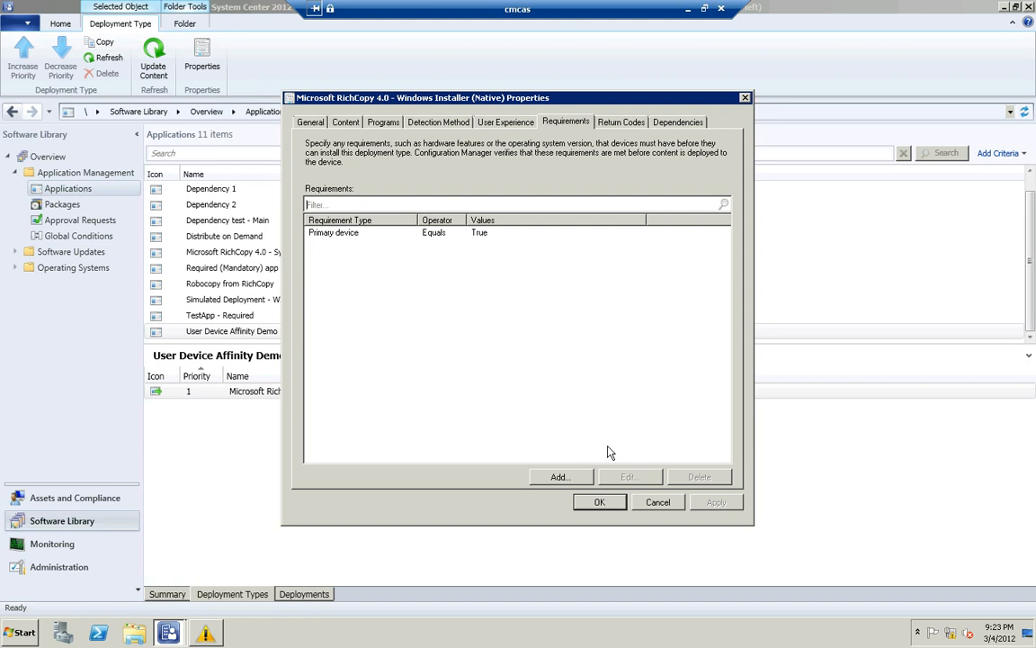
click(657, 502)
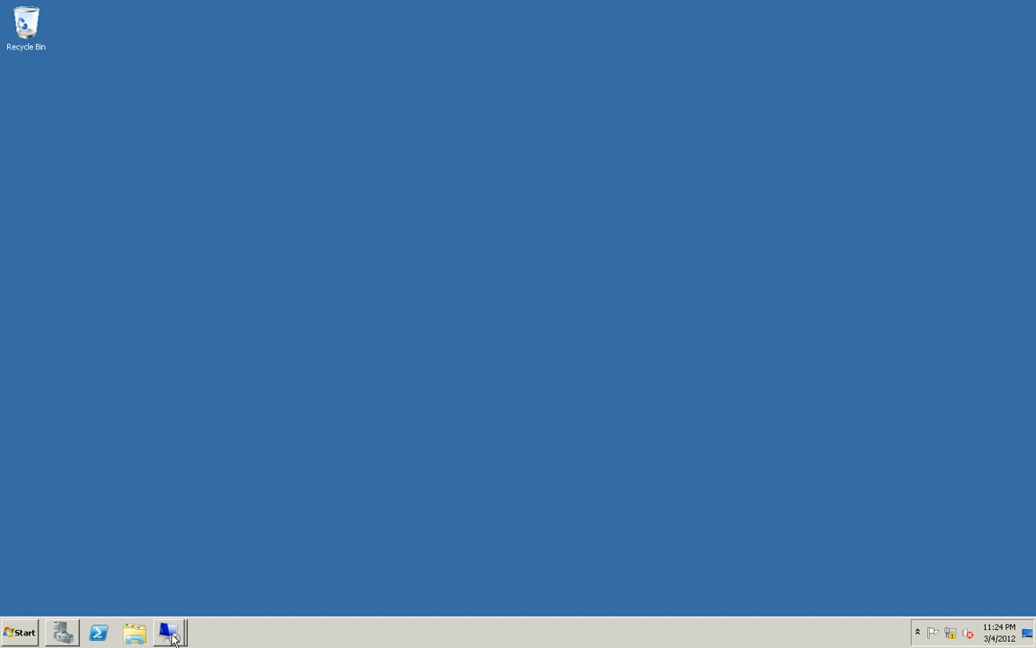
Switch to the cmclt1 session and bring the Application Catalog website to the front
click(171, 632)
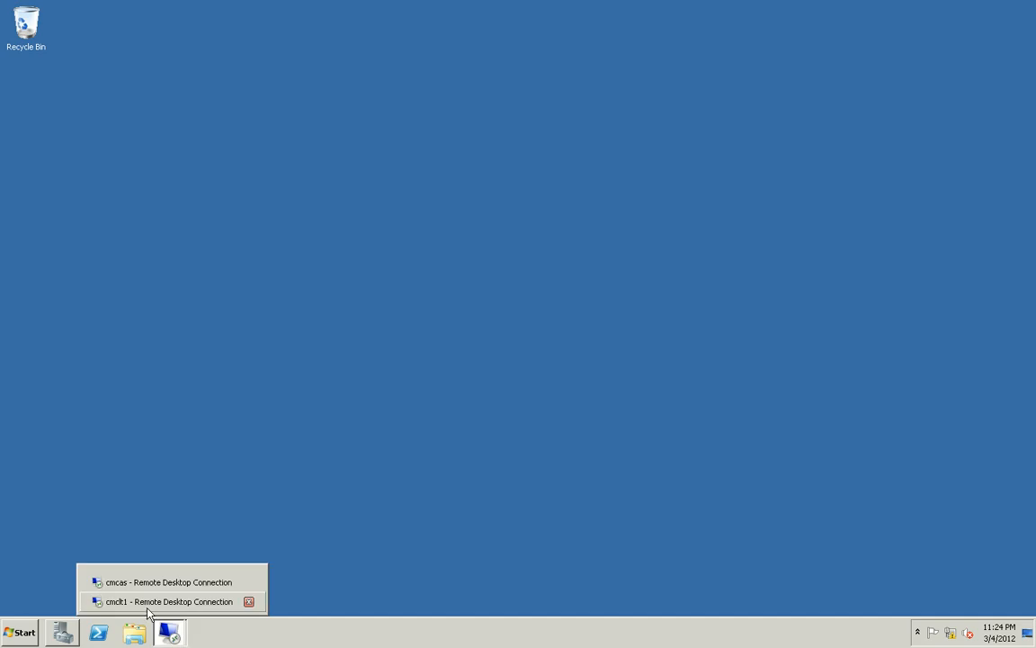
click(148, 604)
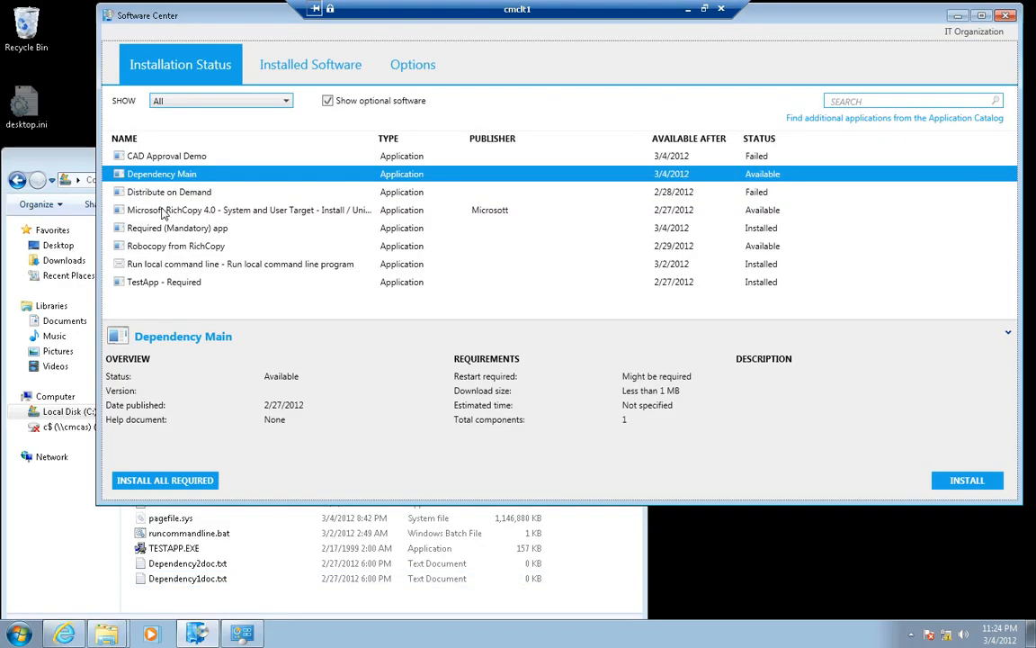
click(56, 632)
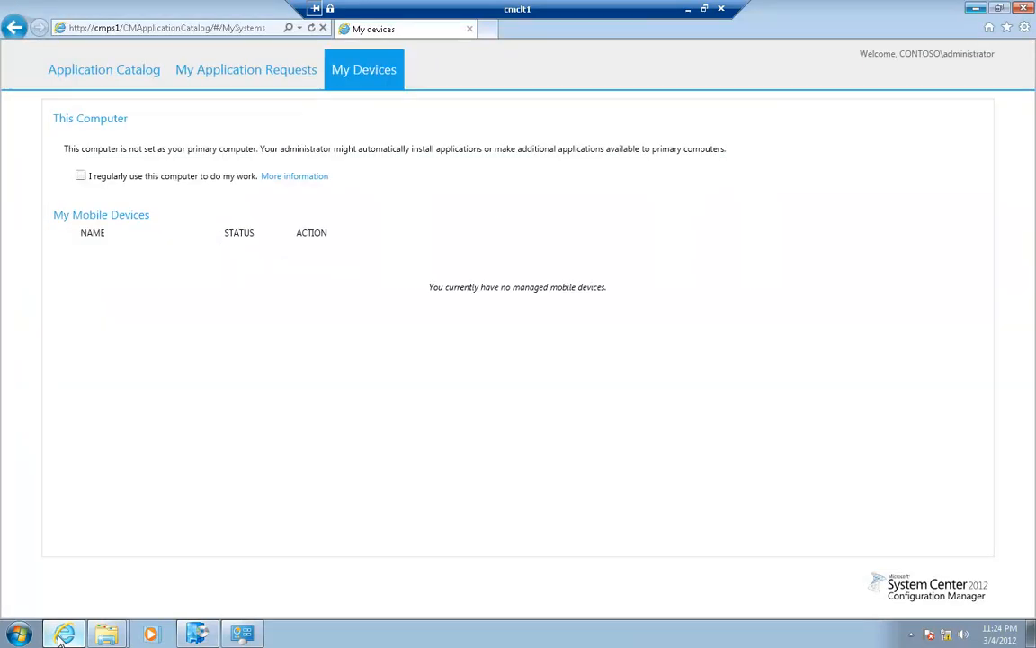
Try to install User Device Affinity Demo from the Application Catalog and return to the application list
click(77, 74)
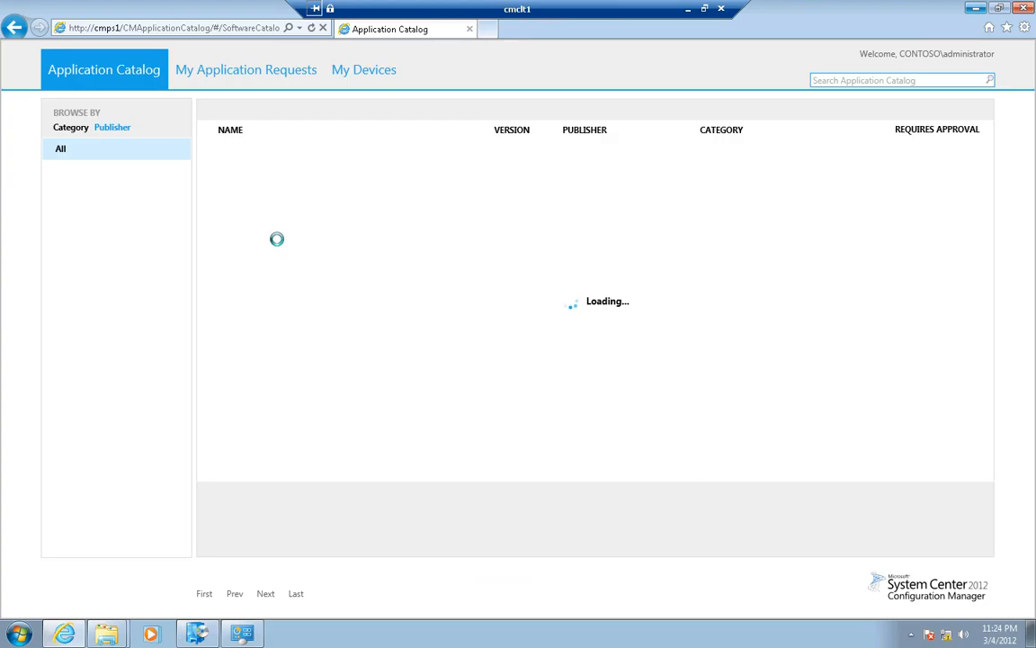
click(278, 195)
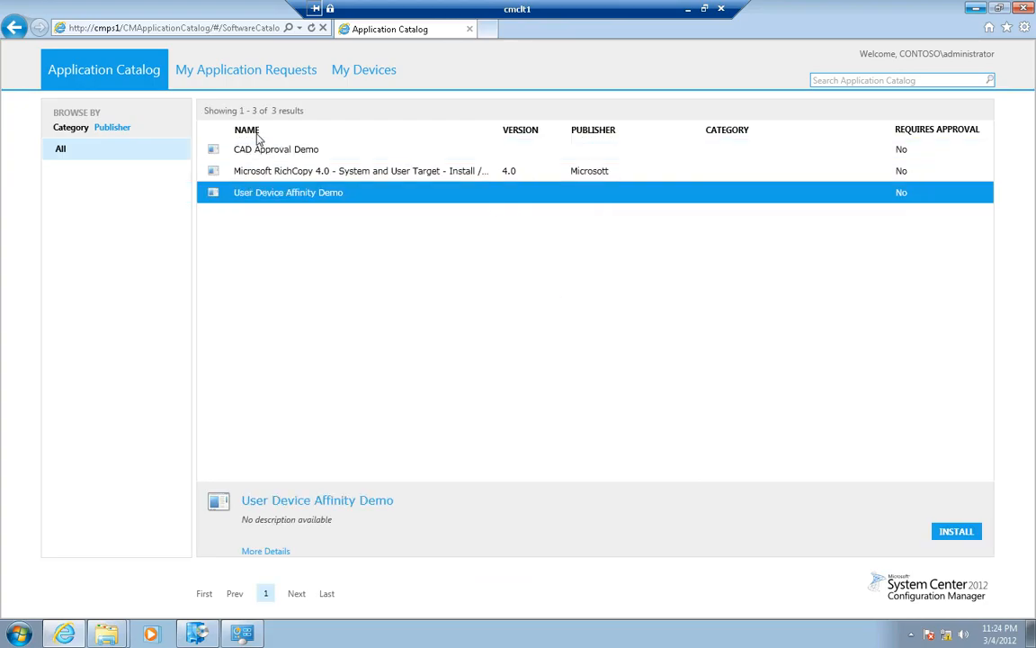
click(954, 535)
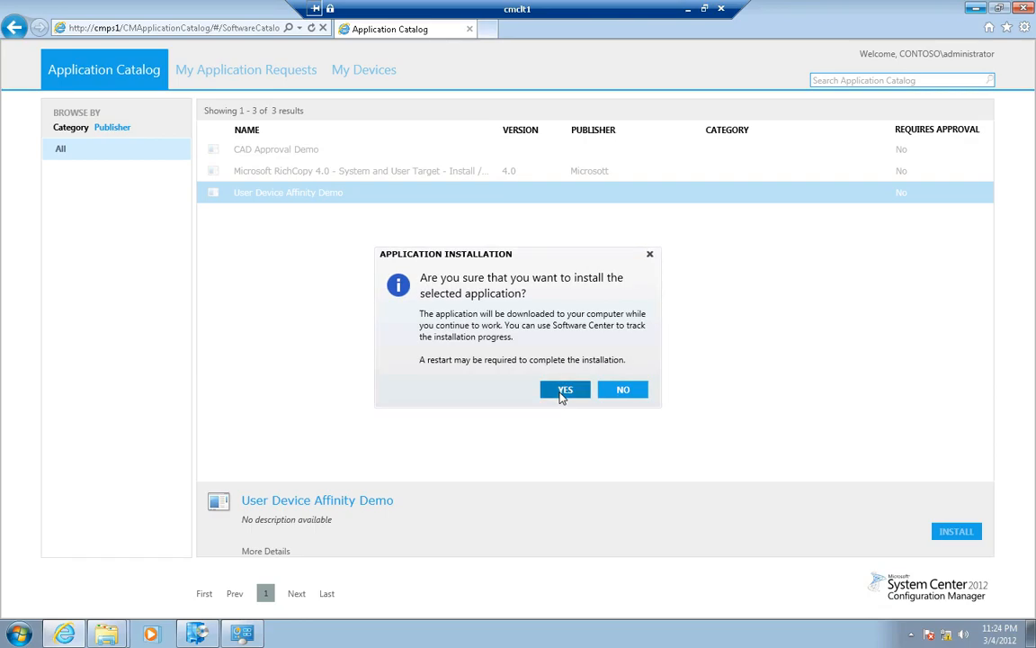
click(563, 391)
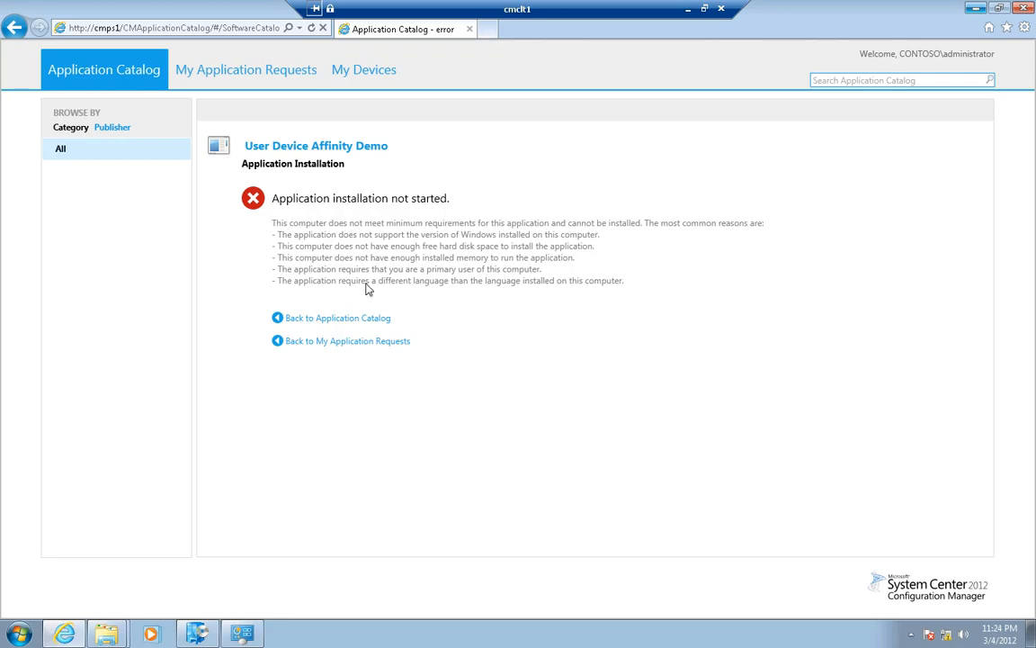
click(14, 28)
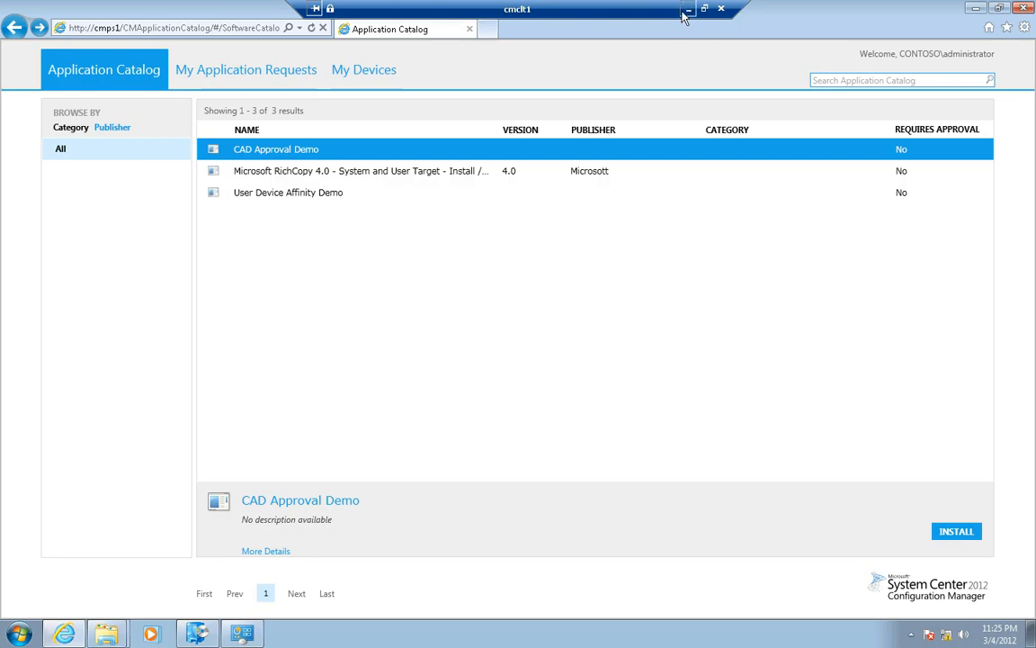
Switch back to the cmcas session with the Configuration Manager console
click(687, 9)
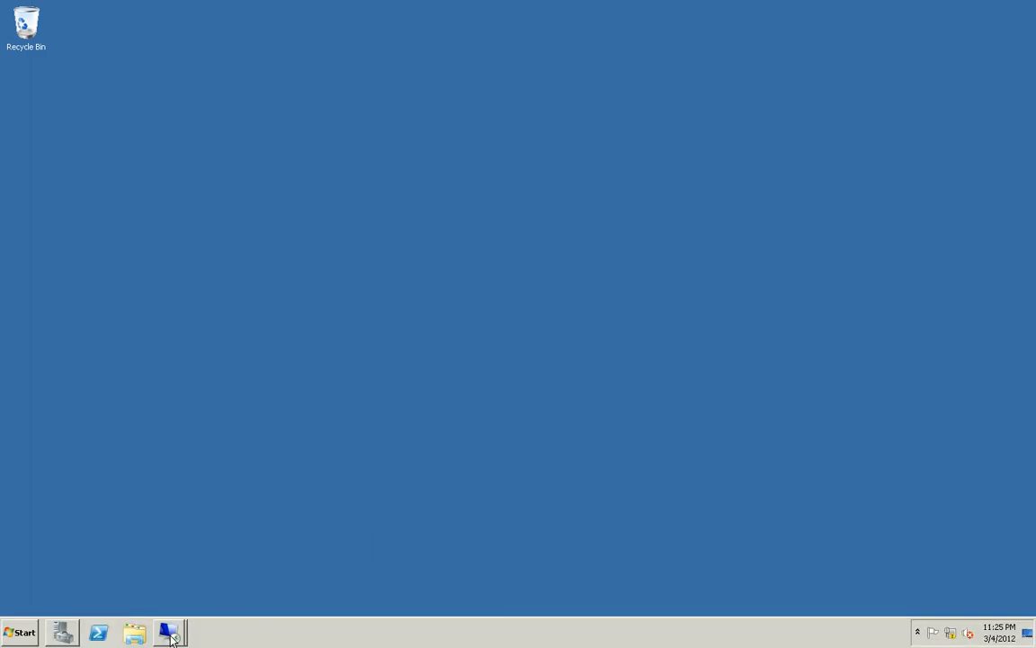
click(168, 631)
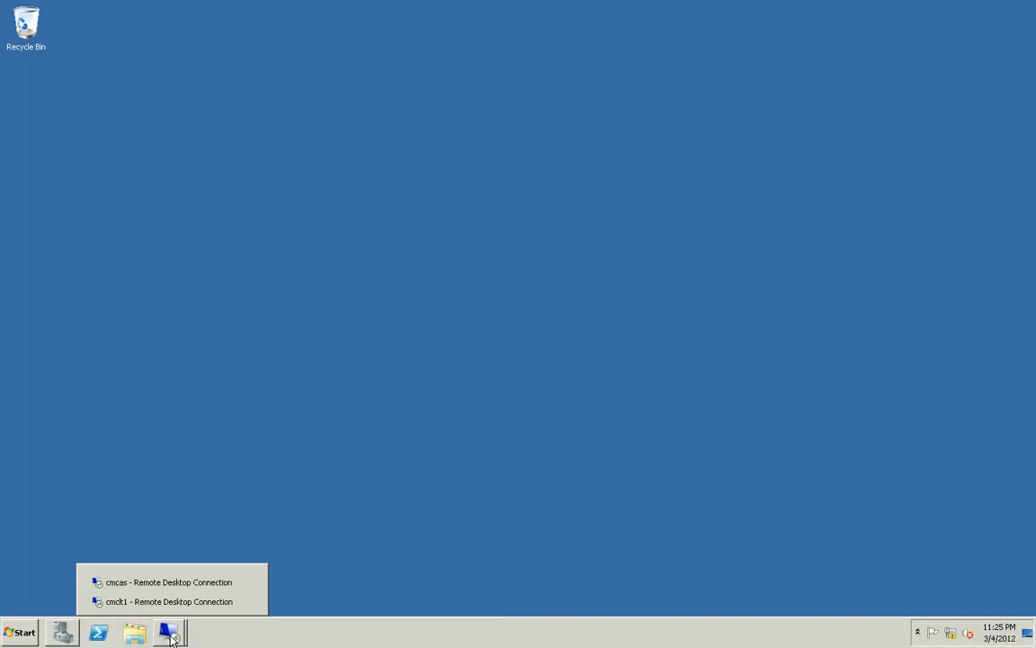
click(162, 583)
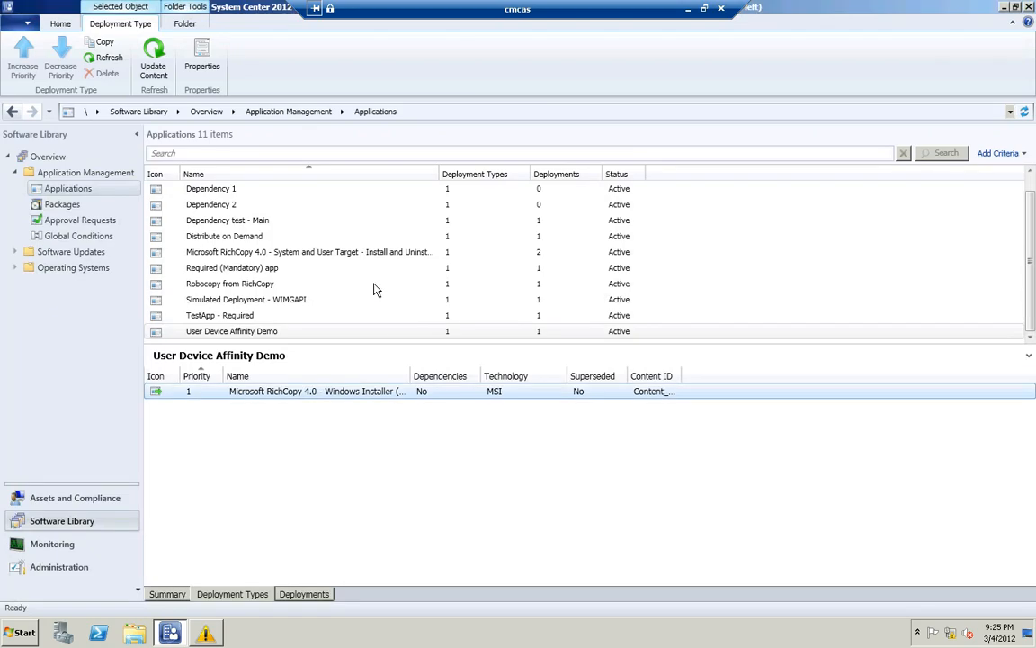
Open a simulated deployment for Simulated Deployment - WIMGAPI, review the available actions with Install chosen, and discard the wizard
click(255, 303)
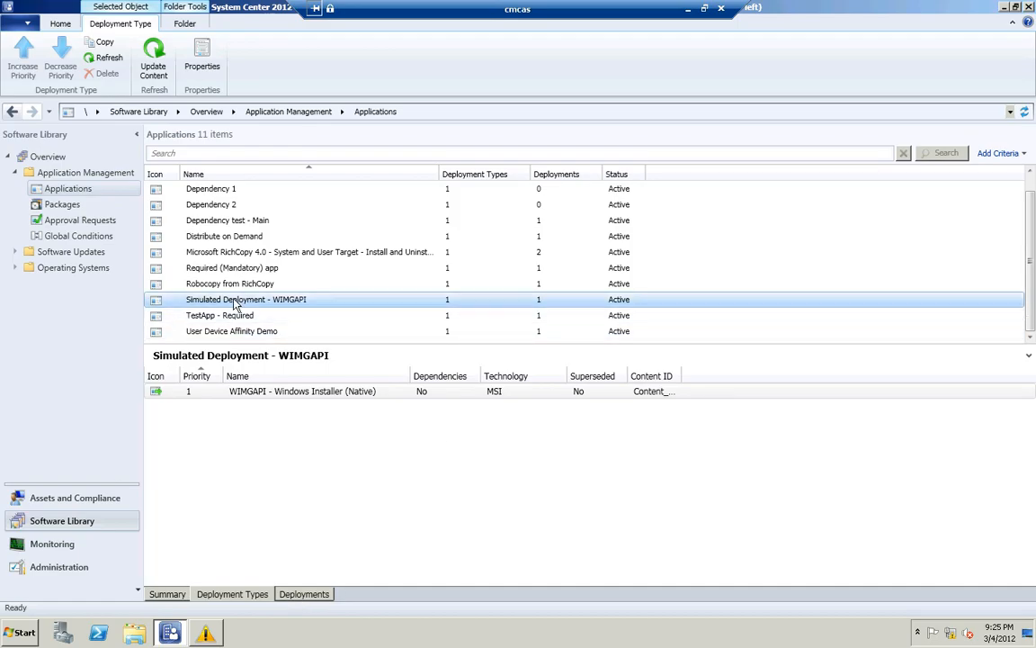
click(61, 24)
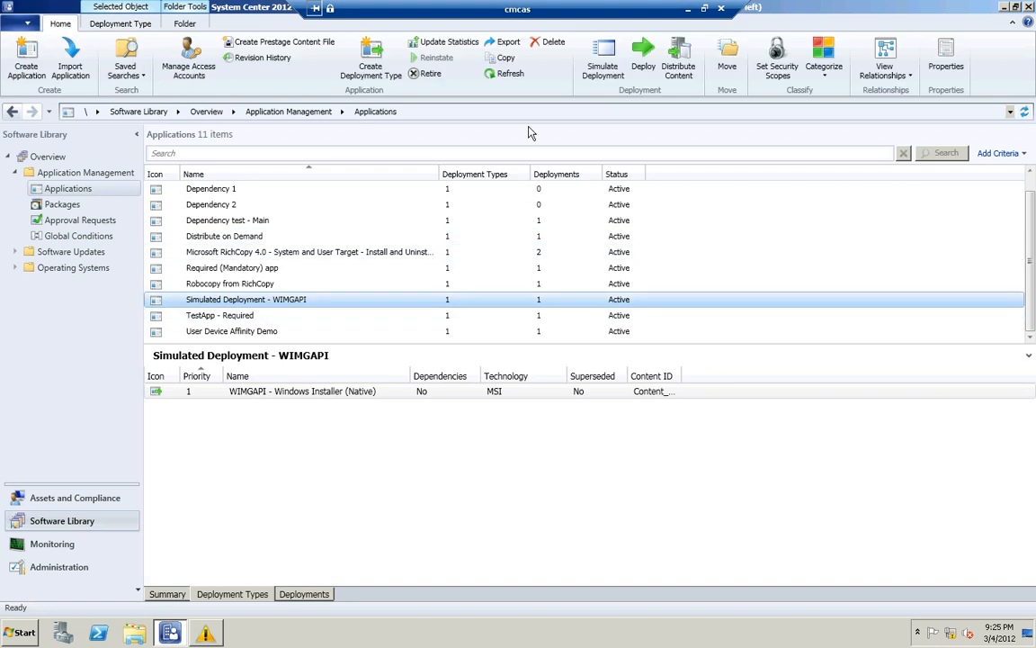
click(595, 72)
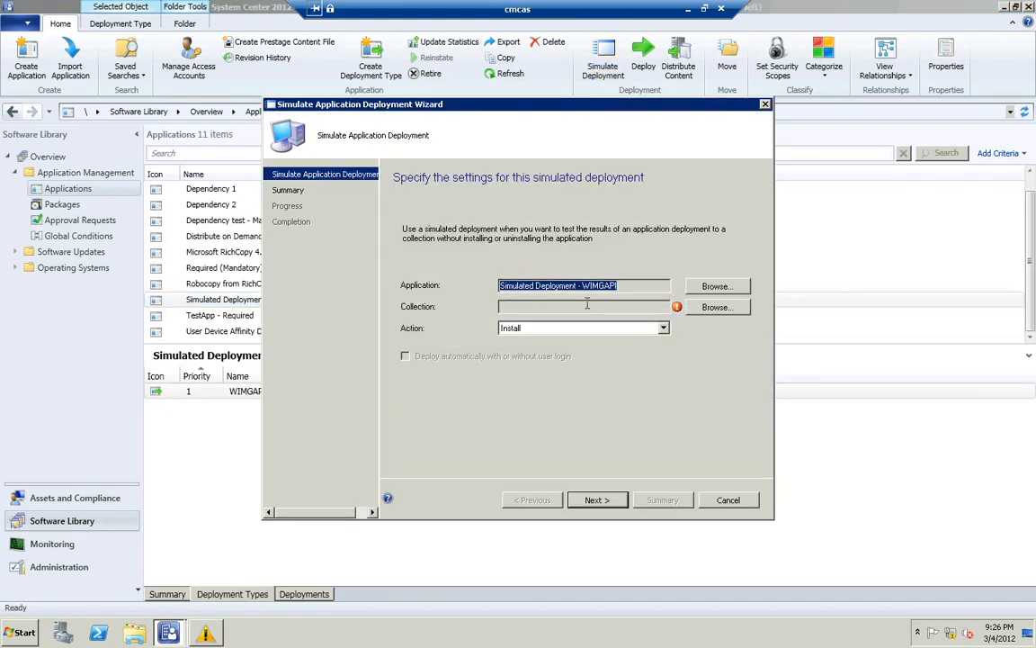
click(553, 329)
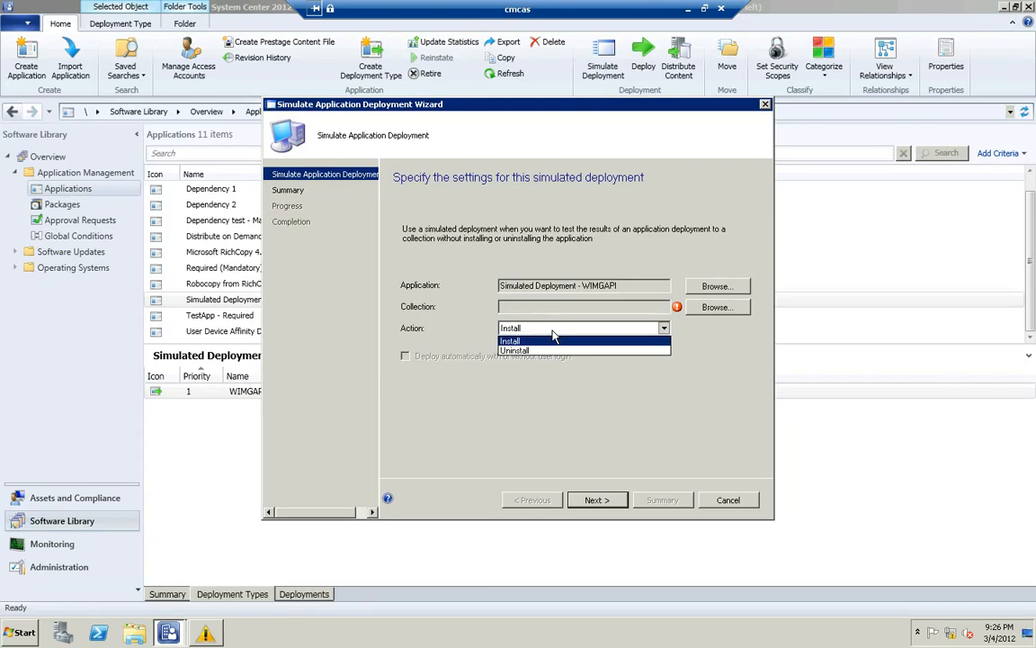
click(554, 340)
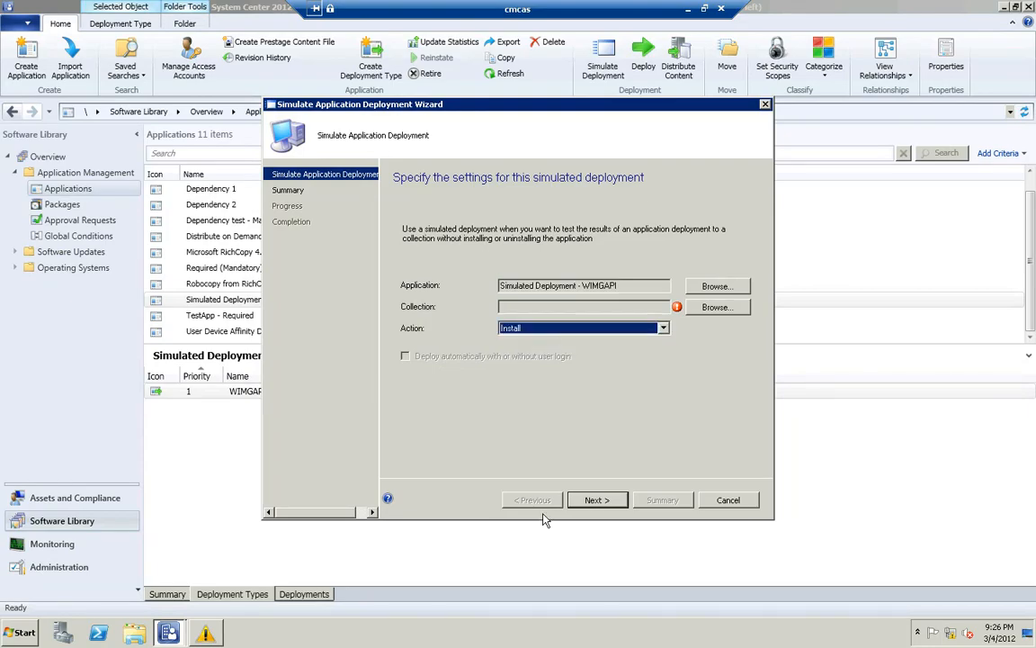
click(729, 500)
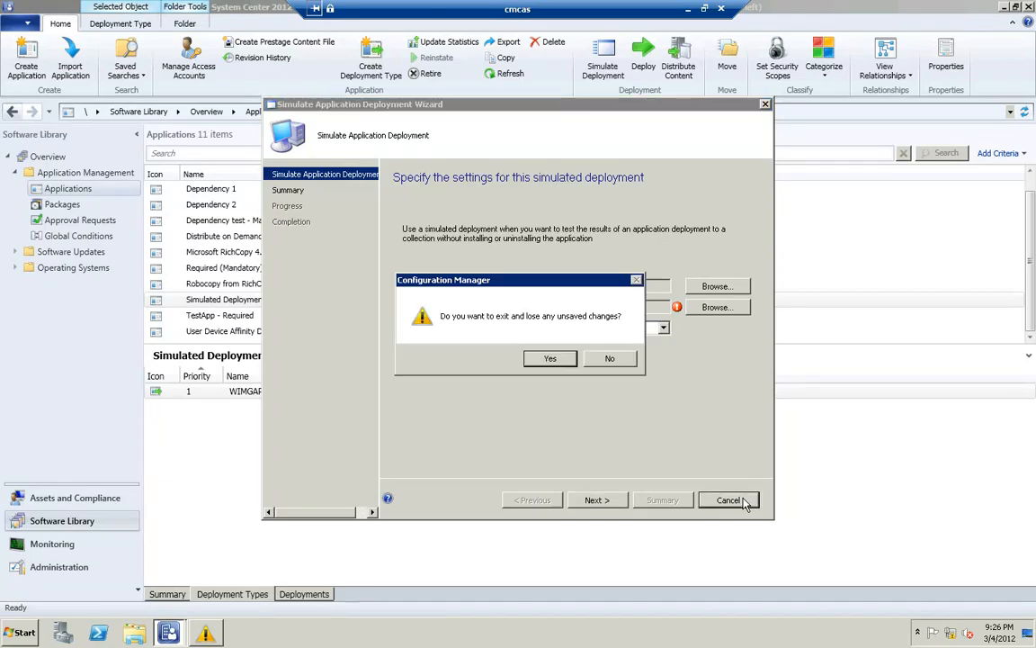
click(550, 358)
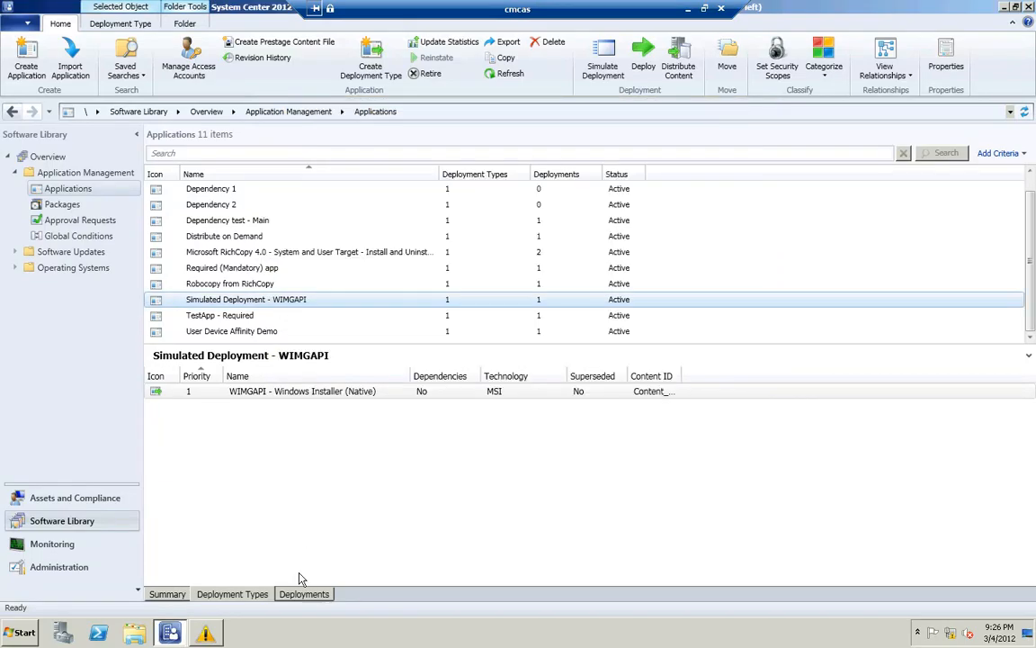
View the deployments of Simulated Deployment - WIMGAPI and call up deletion of its All Systems deployment, declining the confirmation
click(303, 594)
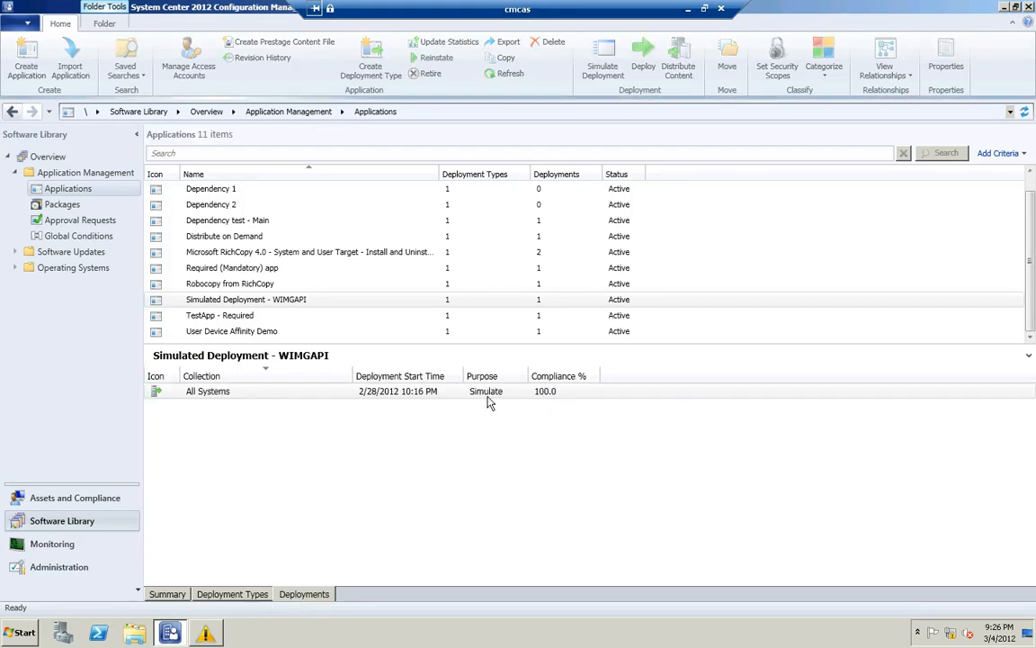
click(489, 394)
right_click(489, 399)
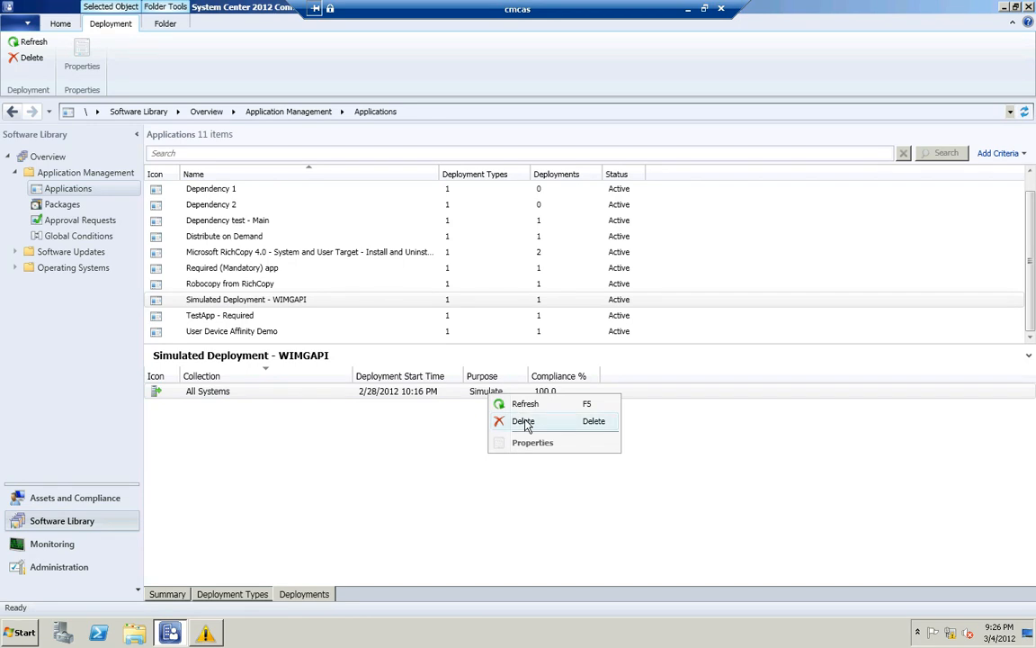
click(526, 426)
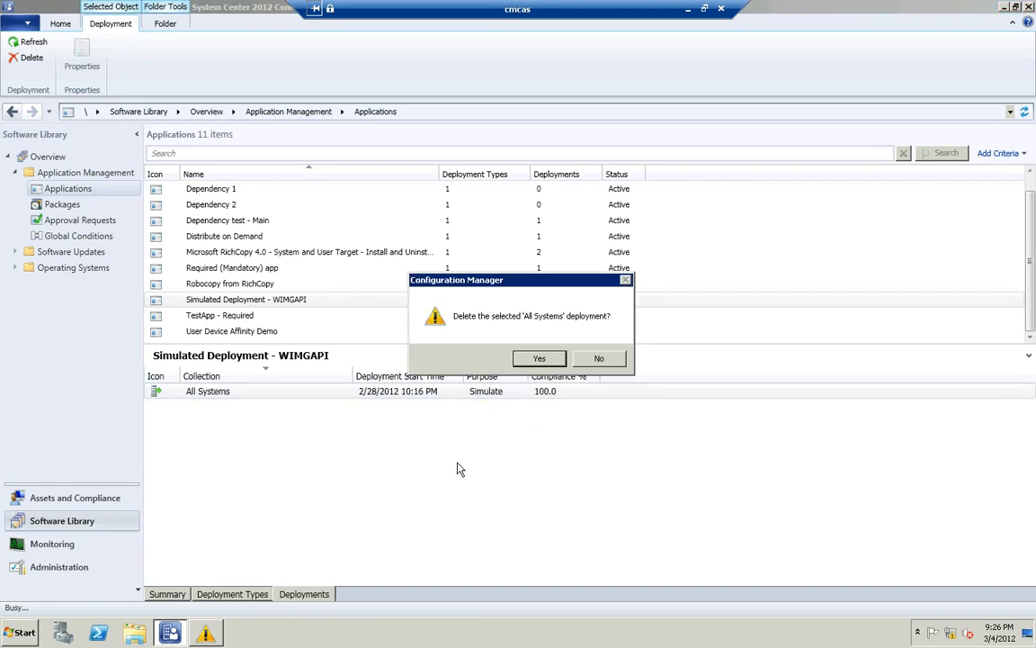
click(594, 359)
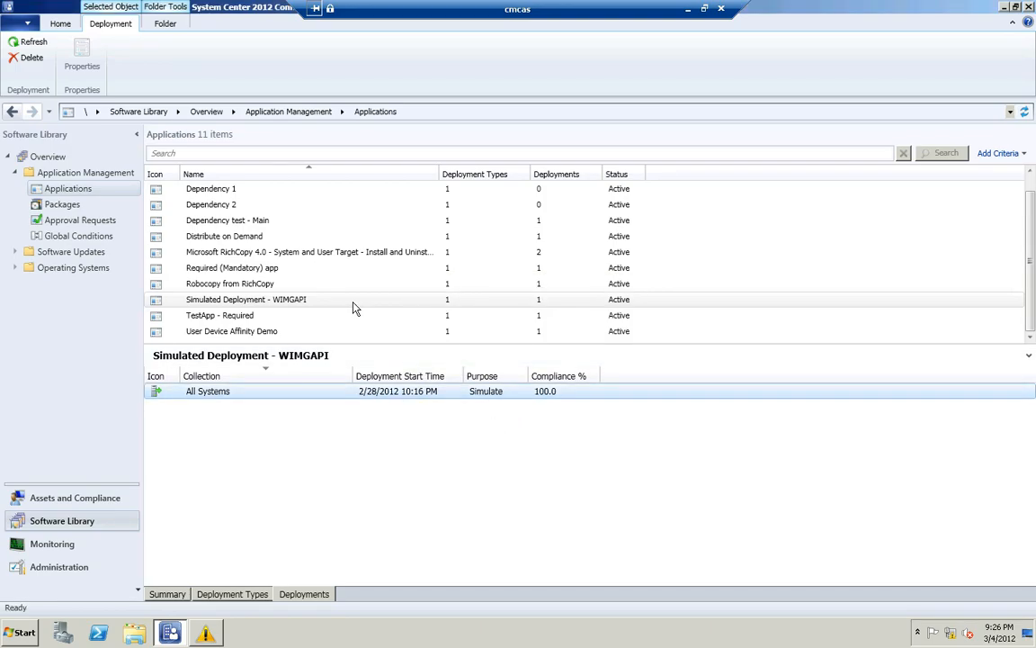
right_click(315, 306)
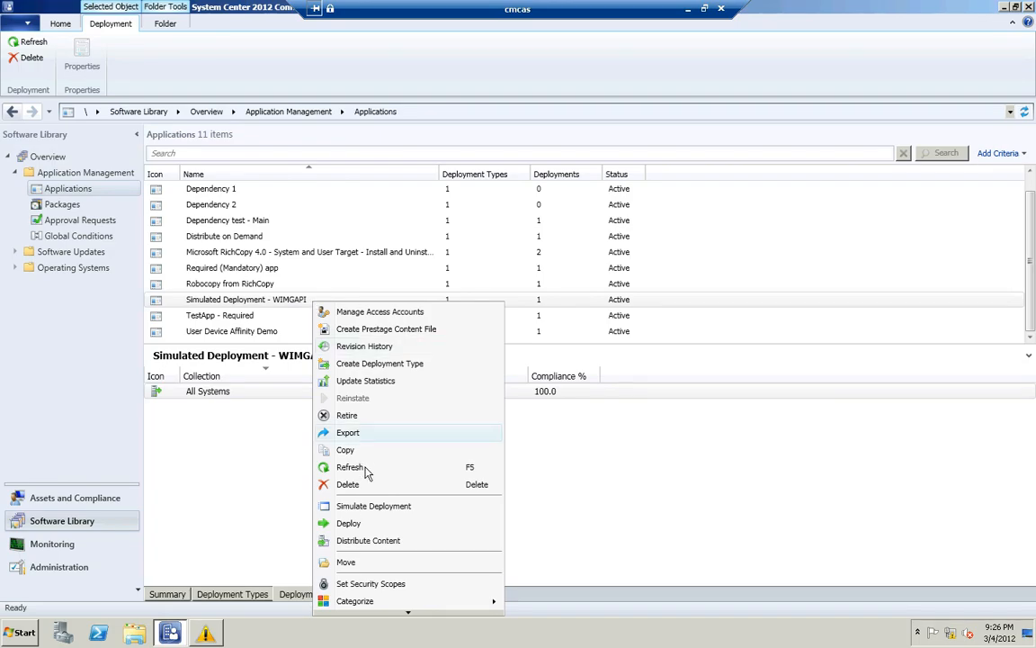
click(257, 485)
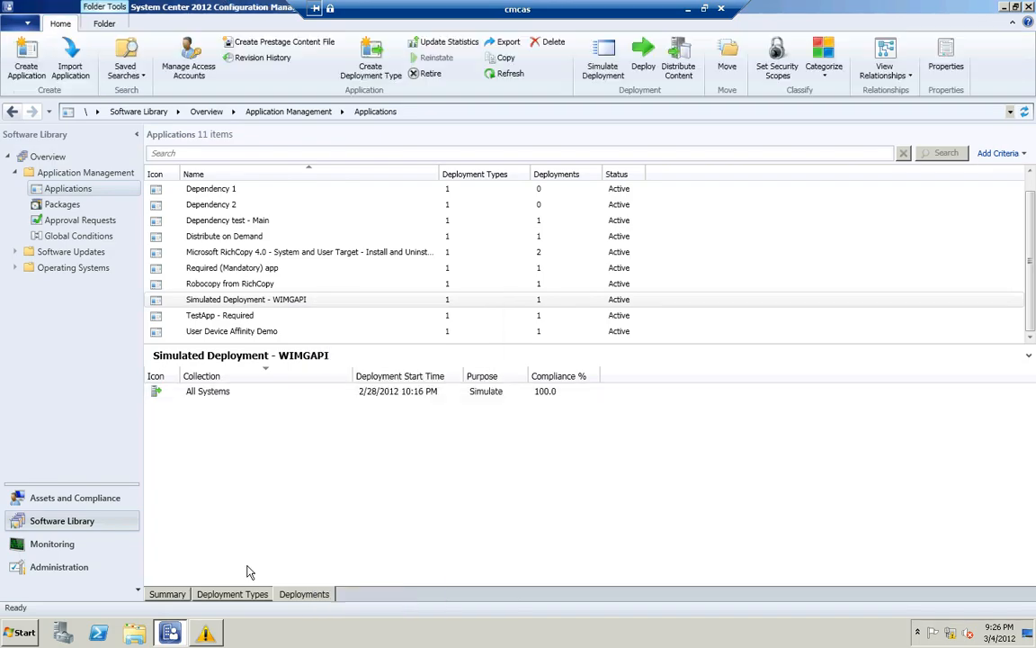
Examine the operating systems allowed by the WIMGAPI - Windows Installer (Native) deployment type's requirement and close its properties without saving
click(232, 594)
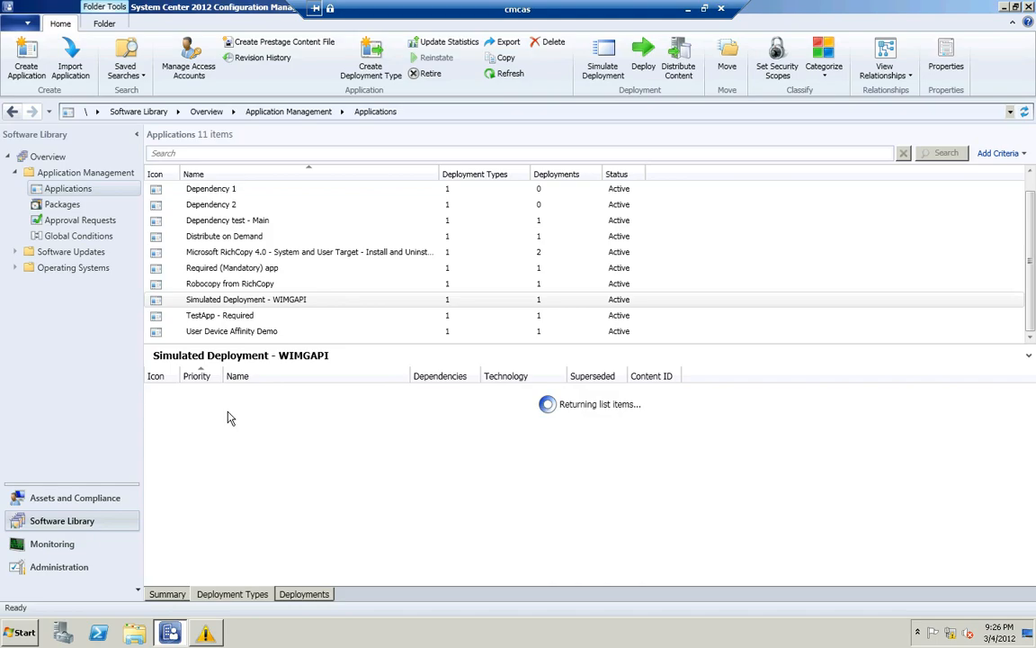
click(231, 393)
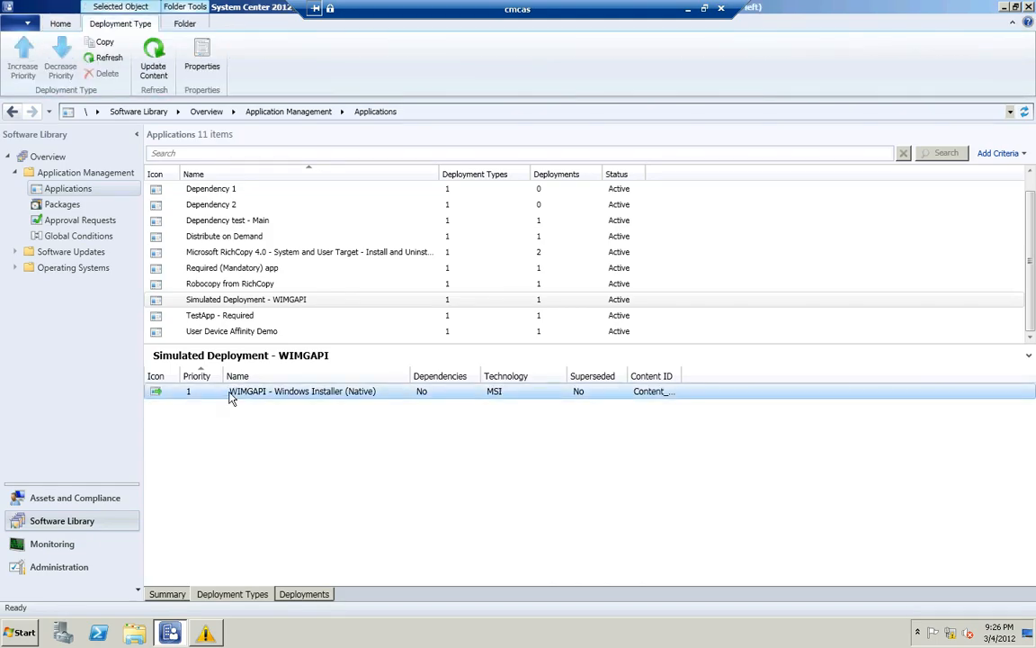
right_click(230, 393)
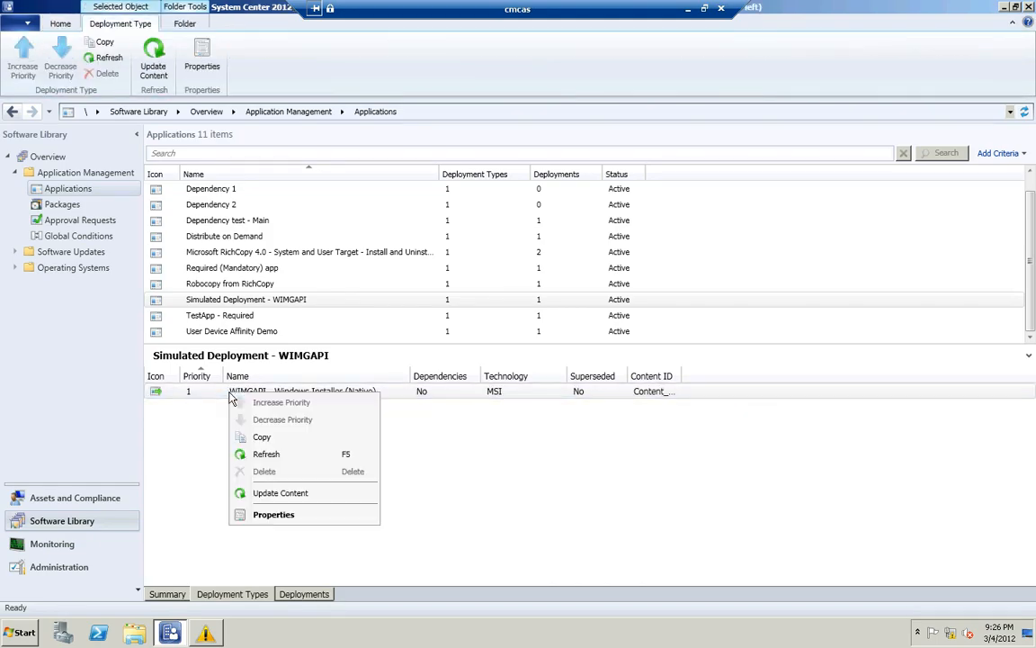
click(284, 516)
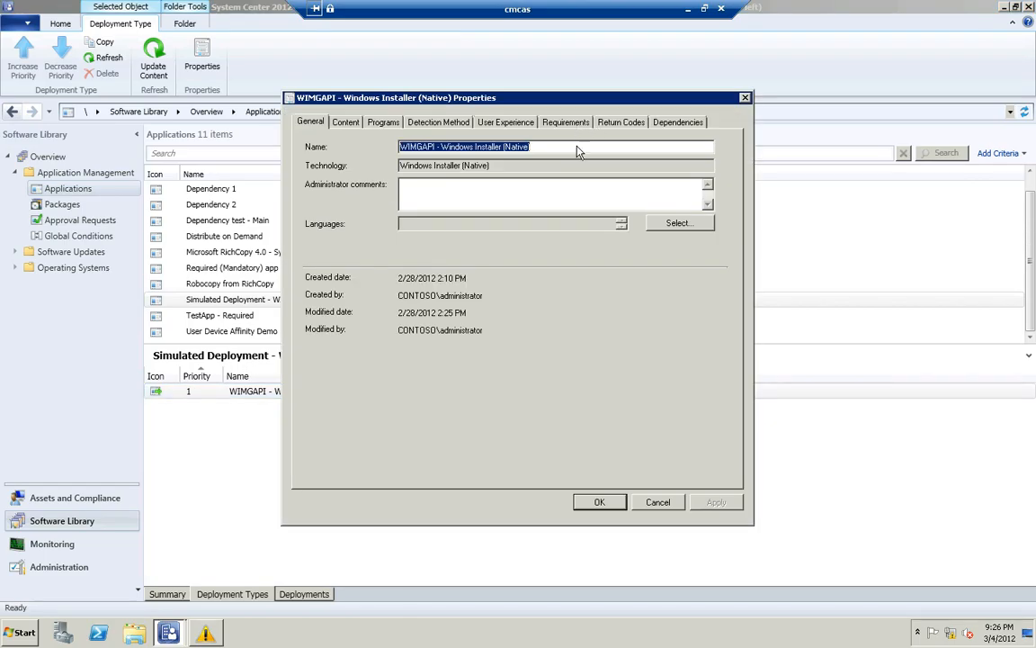
click(565, 122)
click(506, 238)
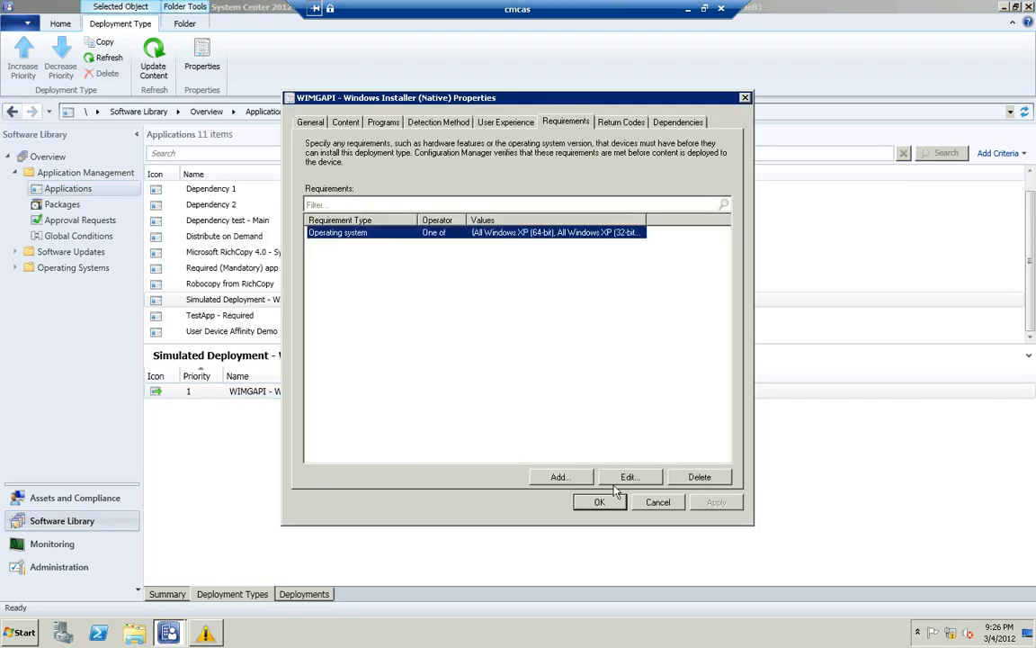
click(607, 483)
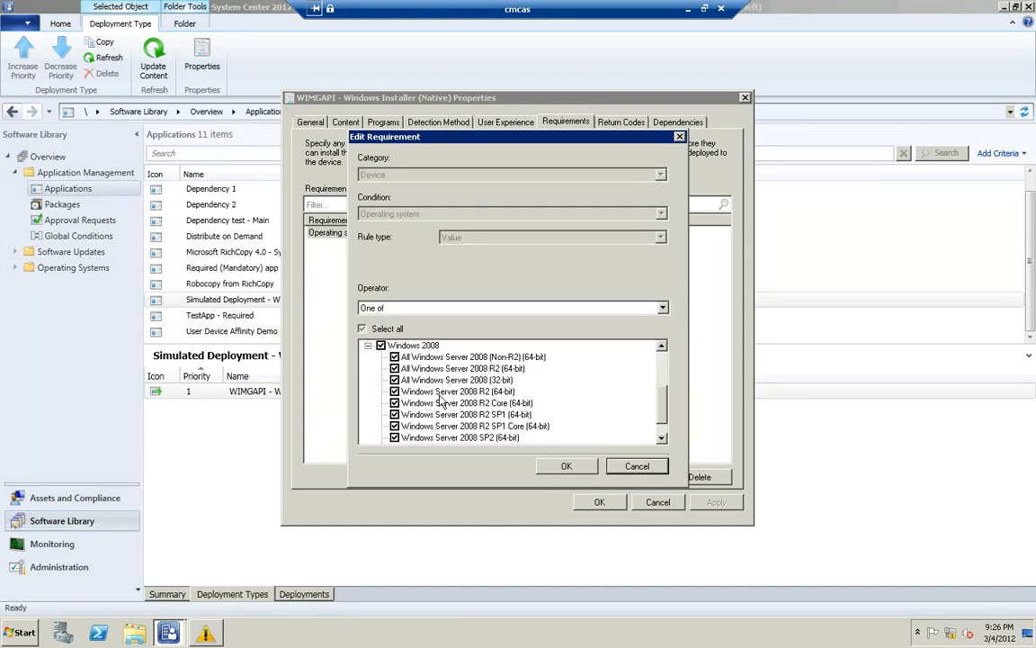
click(368, 346)
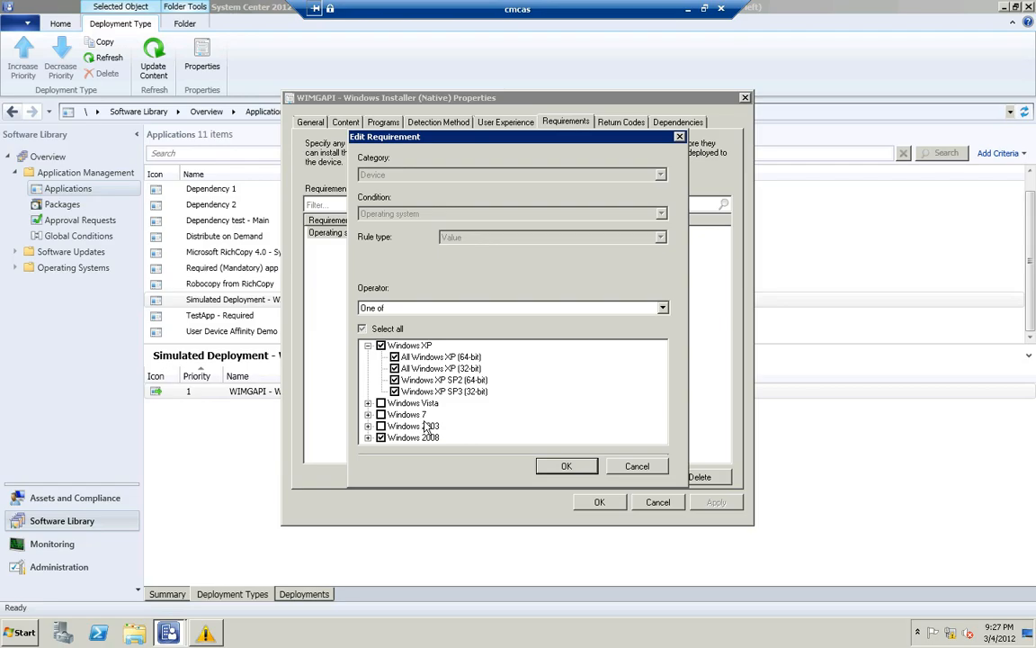
click(566, 466)
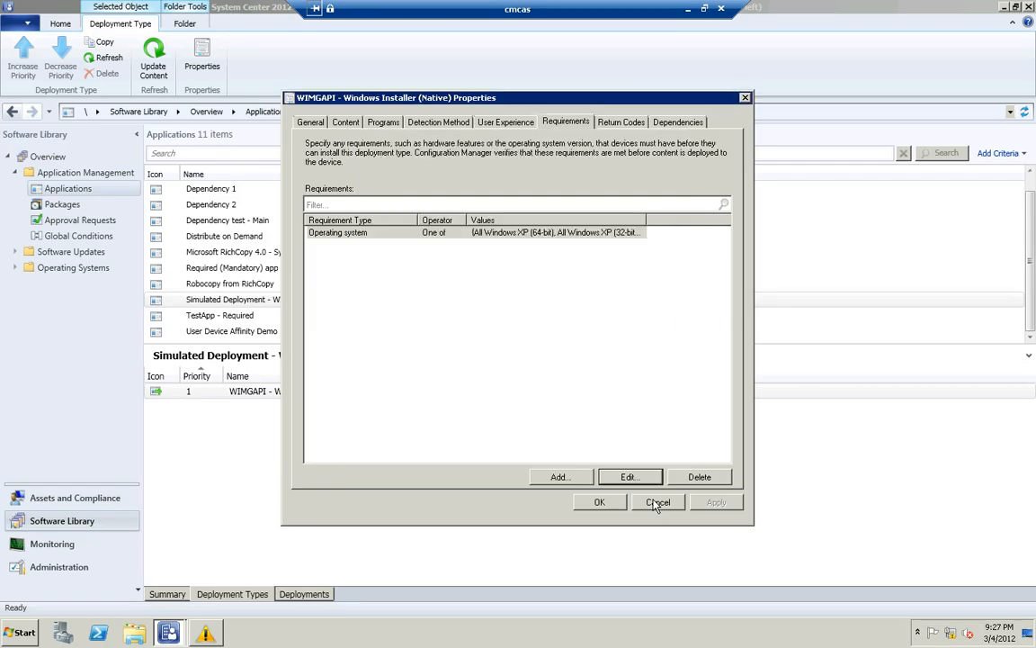
click(656, 503)
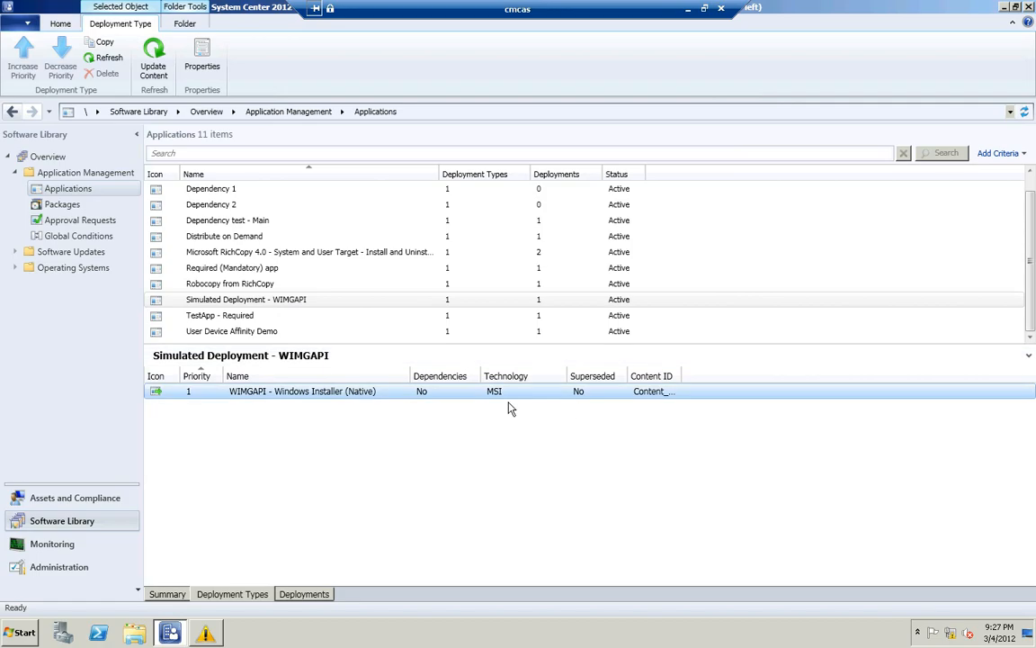
Display the monitoring summary of the Simulated Deployment - WIMGAPI deployment to All Systems
click(70, 547)
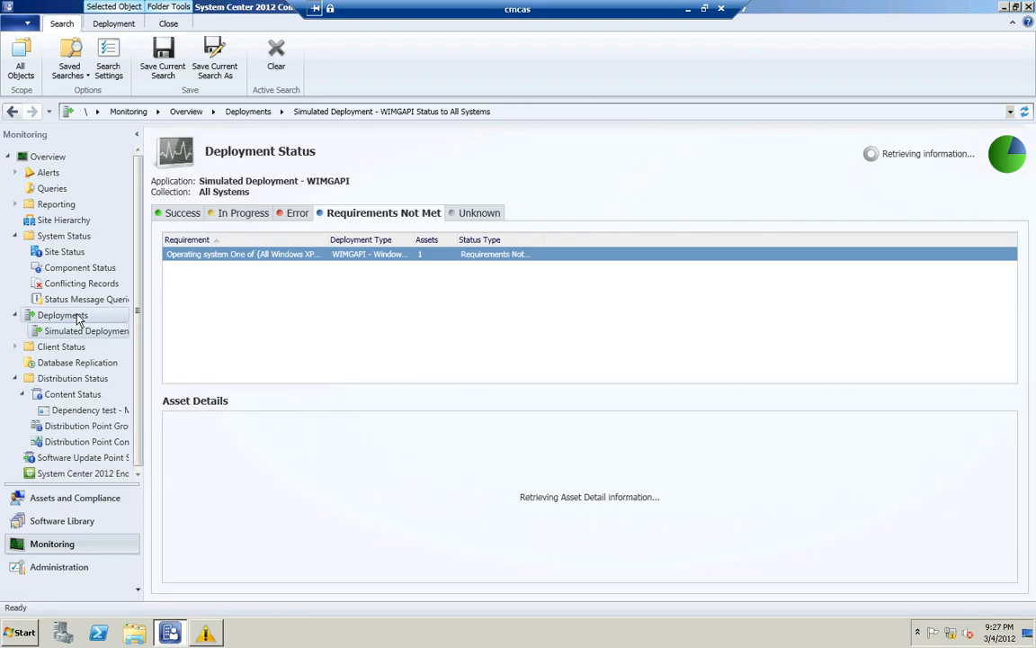
click(63, 316)
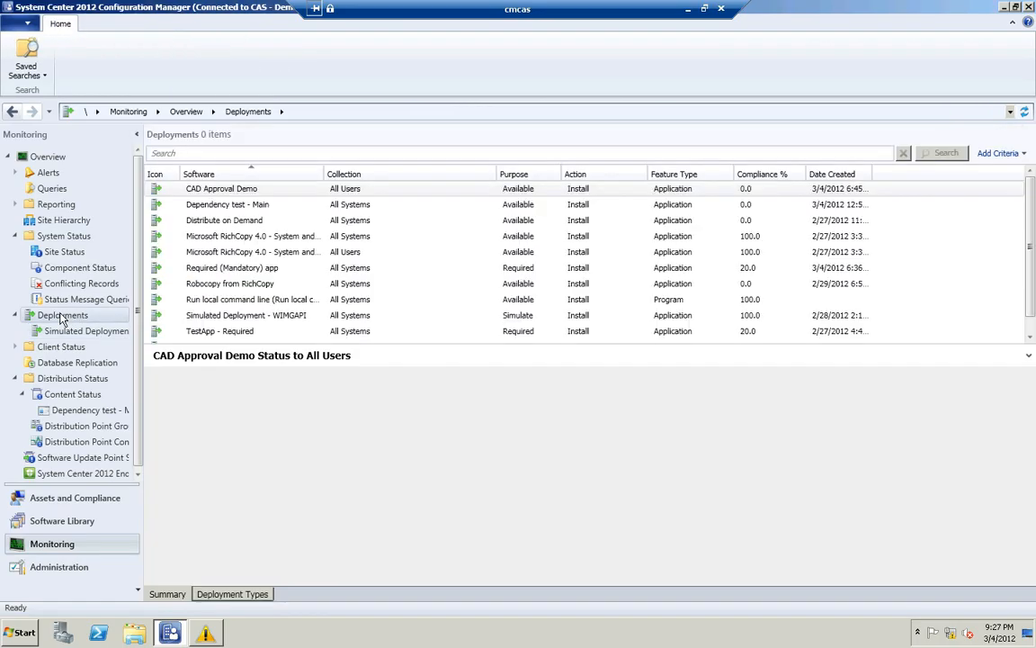
click(212, 317)
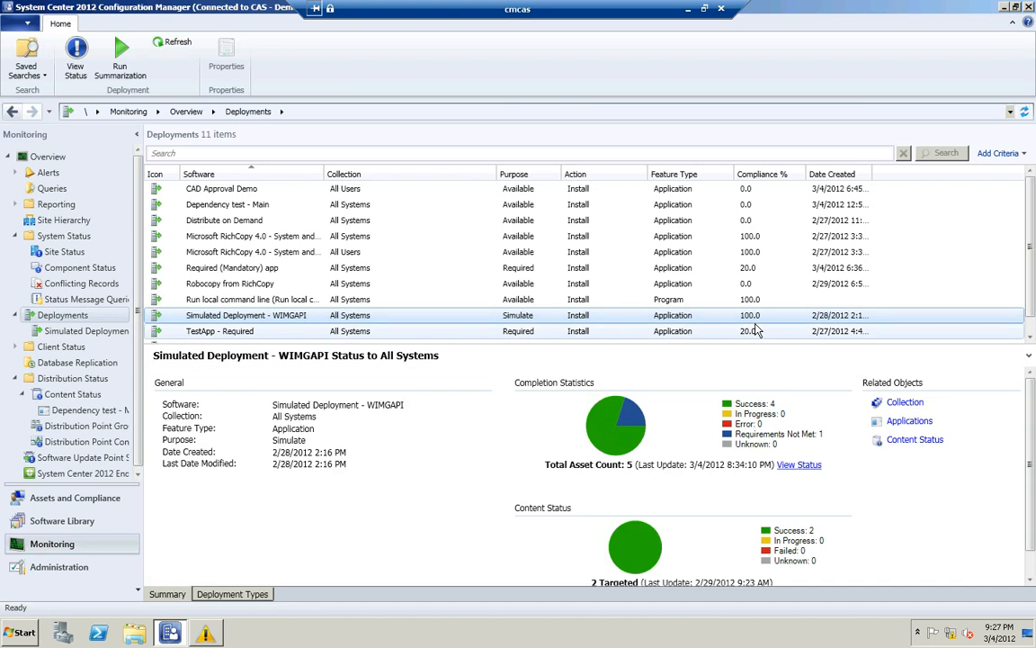
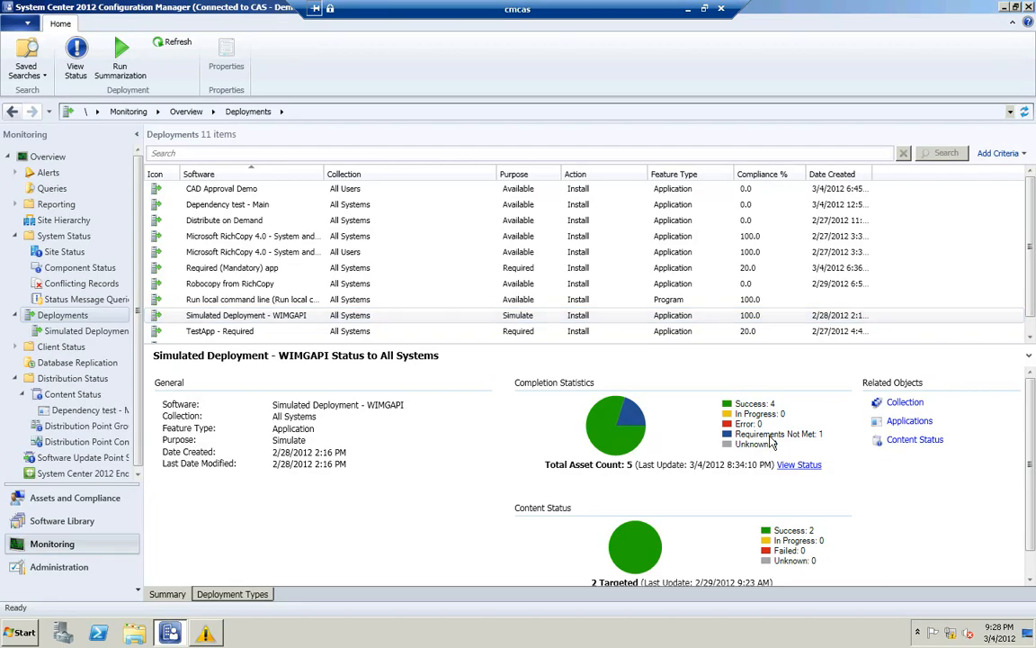
View the Simulated Deployment - WIMGAPI status and examine the assets under Requirements Not Met, Already Compliant and Simulate Success
right_click(285, 321)
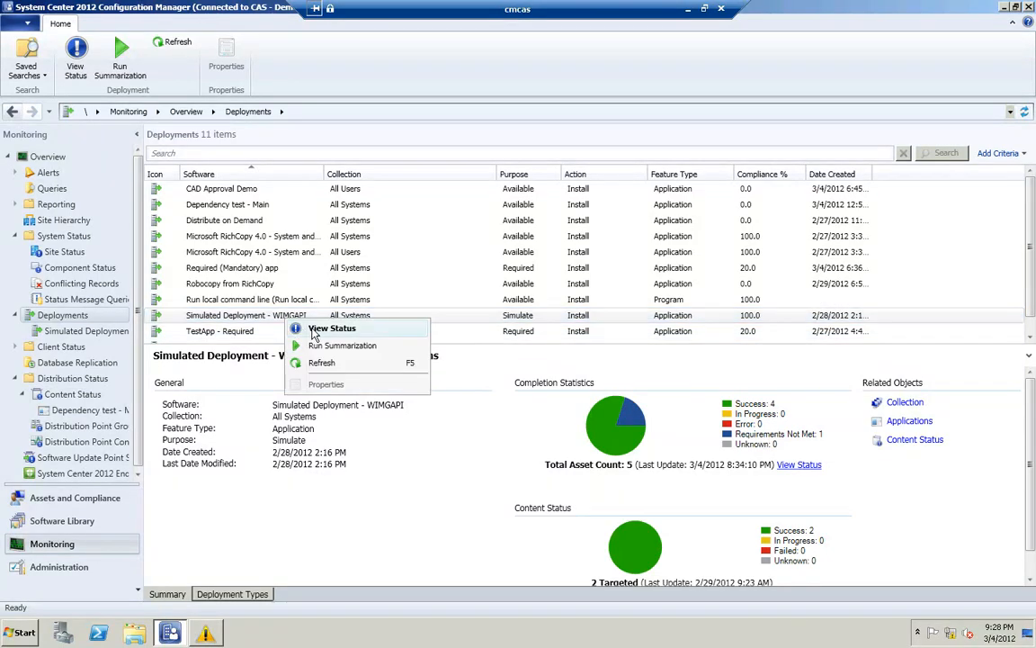
click(313, 331)
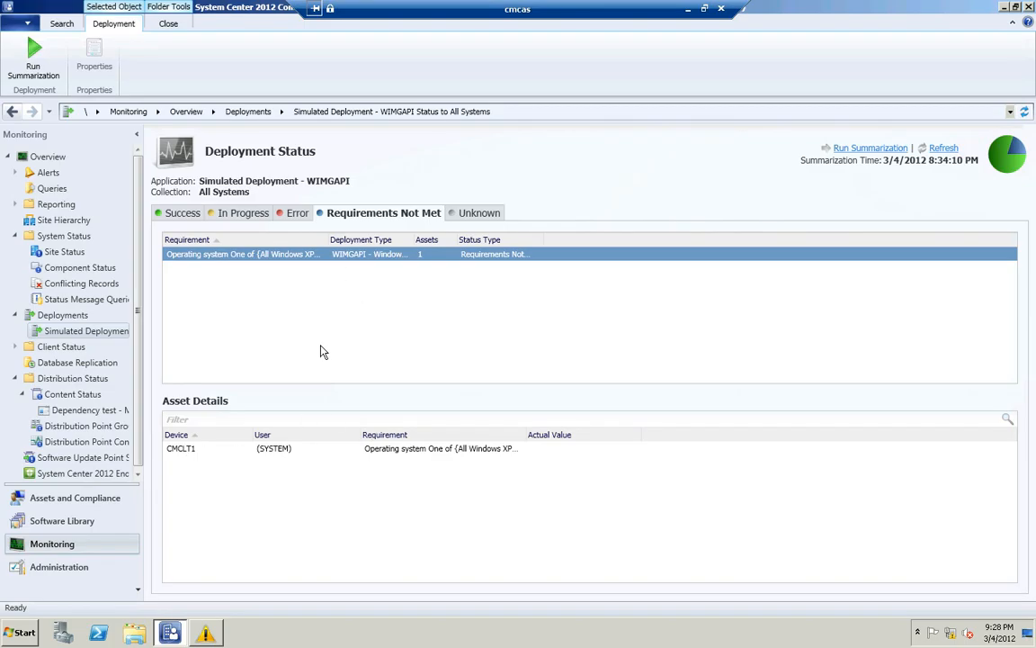
click(177, 213)
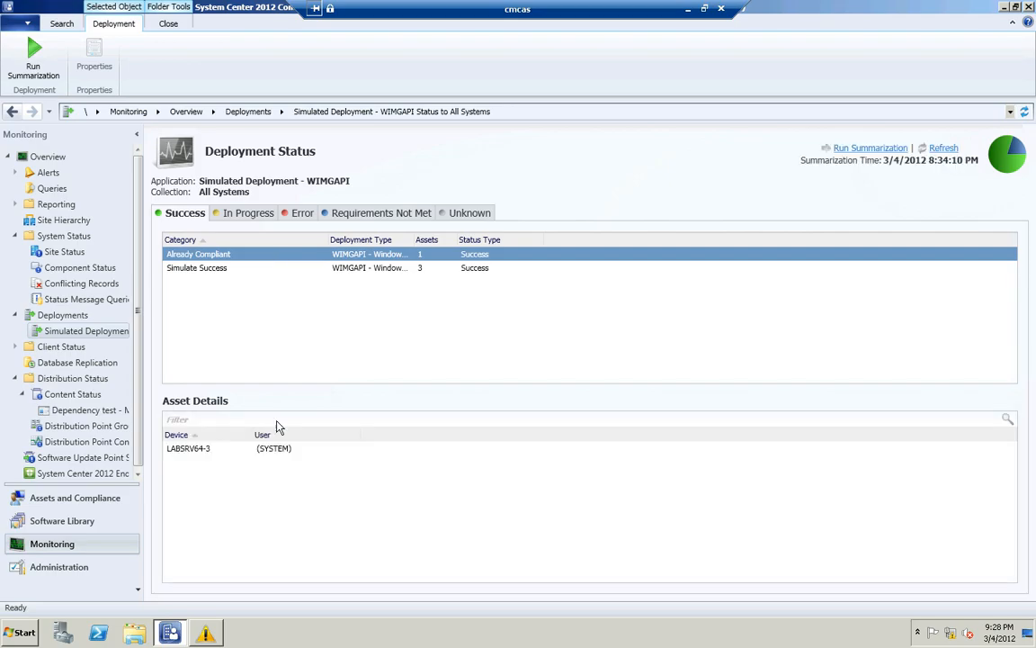
click(199, 449)
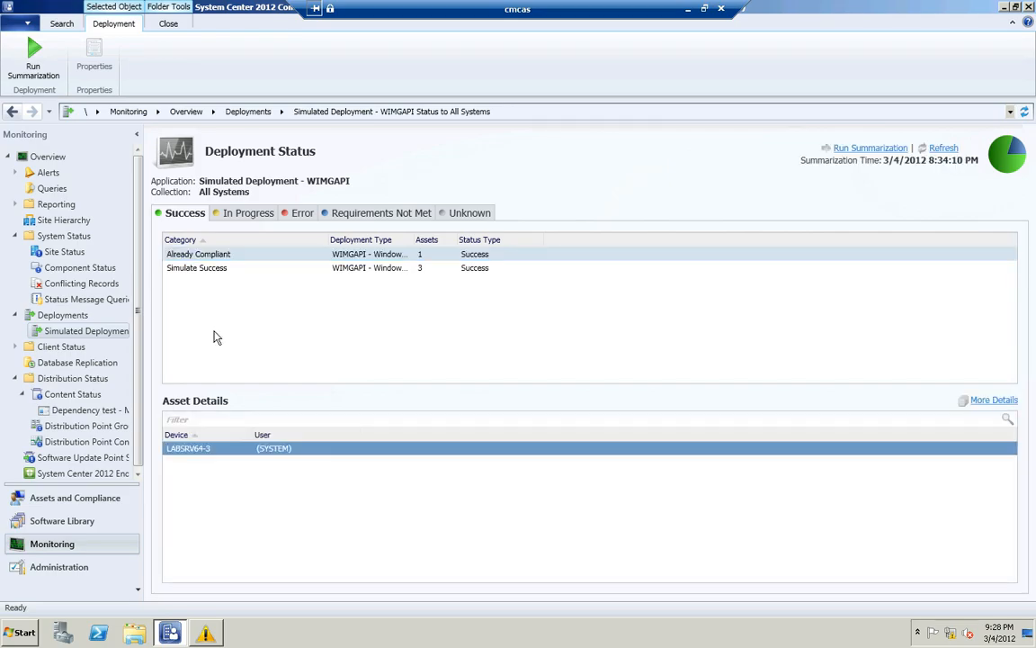
click(216, 276)
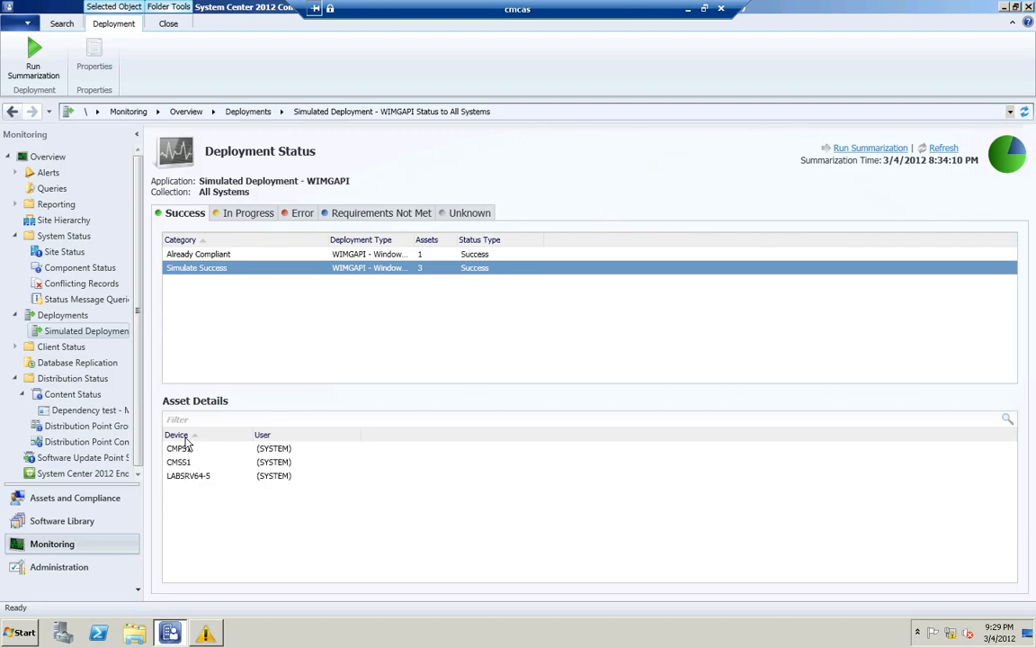
Return to the deployments list and display the summary of the Microsoft RichCopy 4.0 deployment to All Systems
click(66, 320)
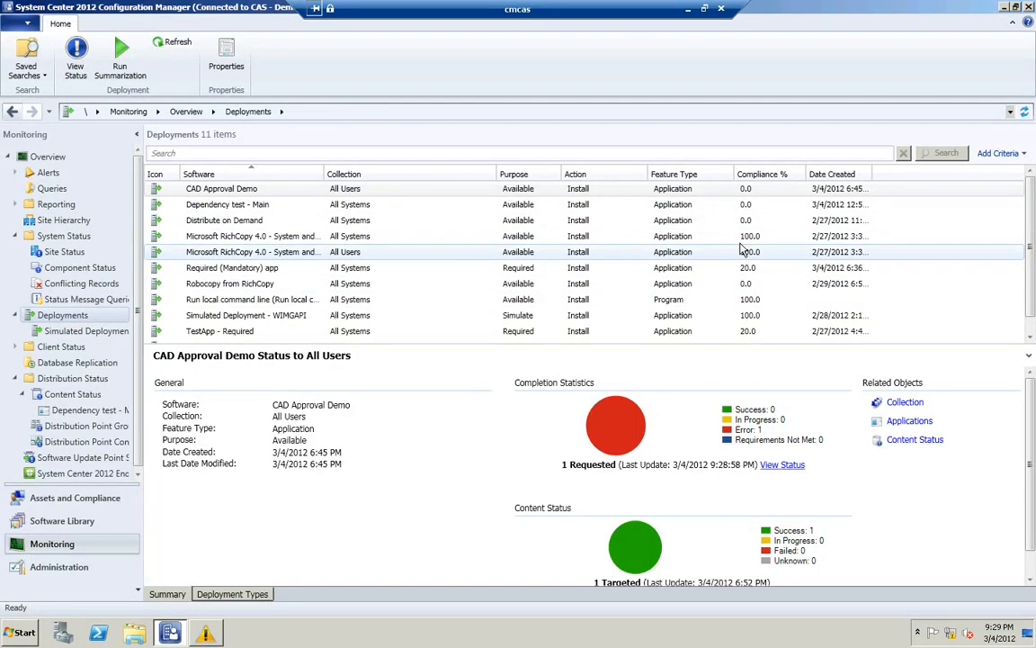
click(734, 241)
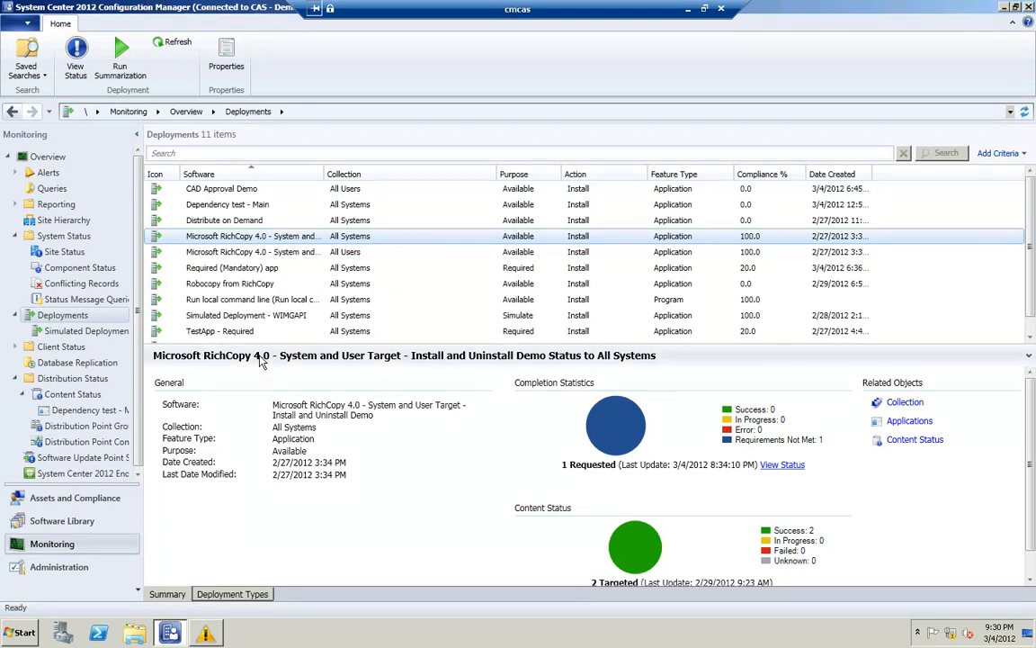
Switch to the cmclt1 remote desktop session, minimize the Application Catalog browser and bring up the C:\Windows\ccmcache folder
click(688, 9)
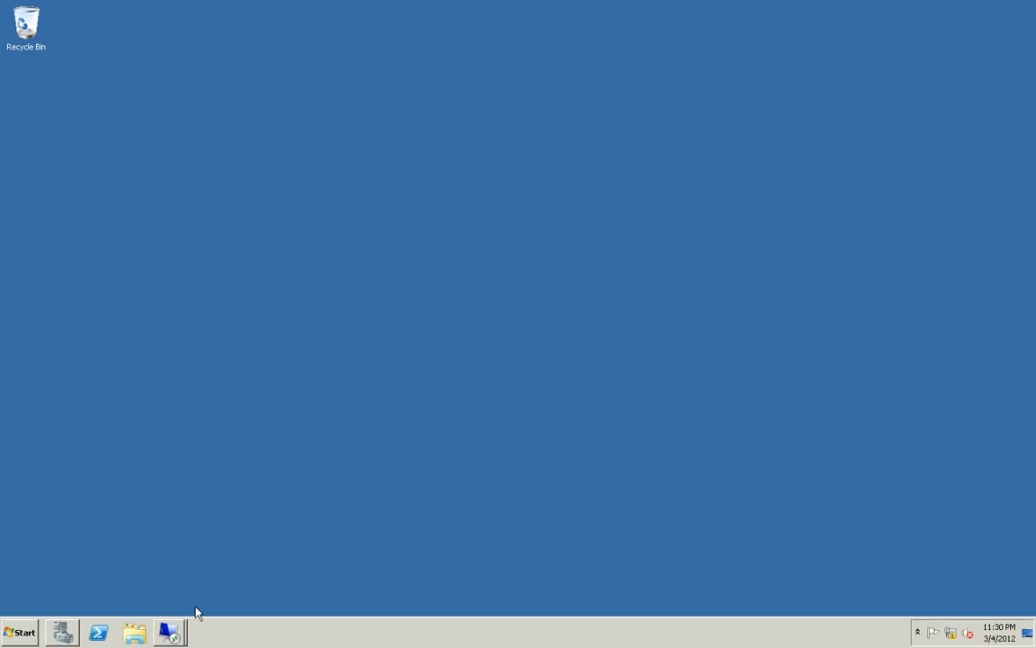
mouse_move(169, 629)
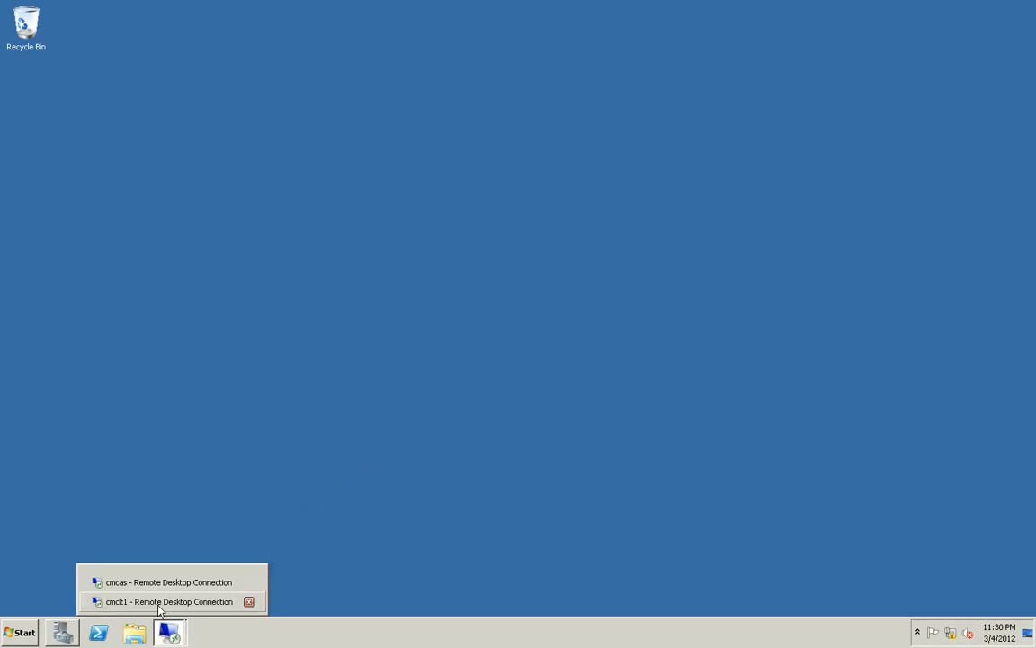
click(162, 603)
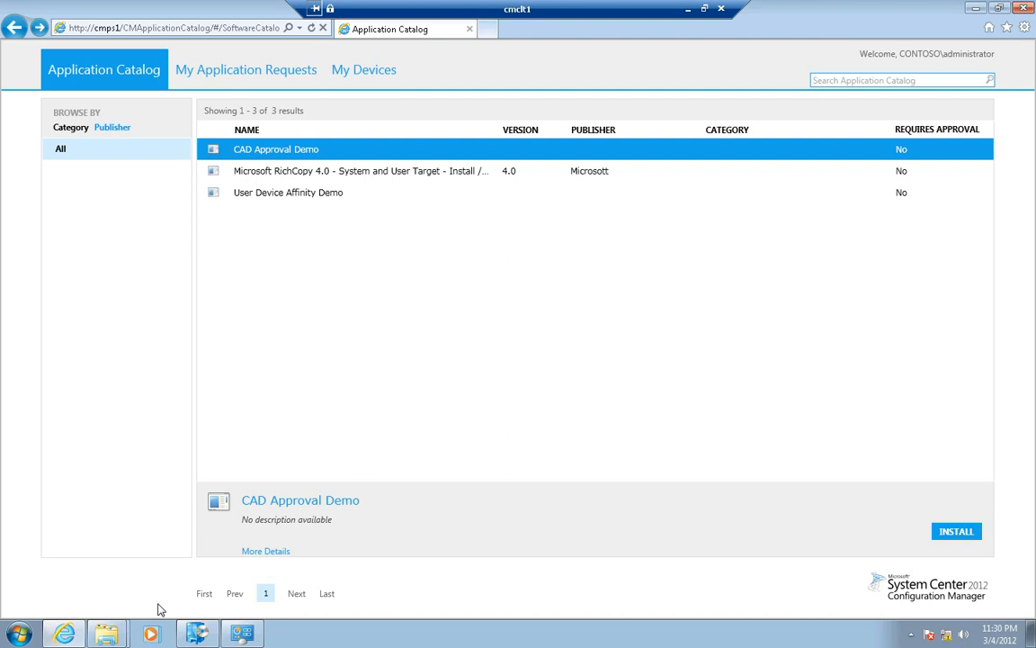
click(975, 9)
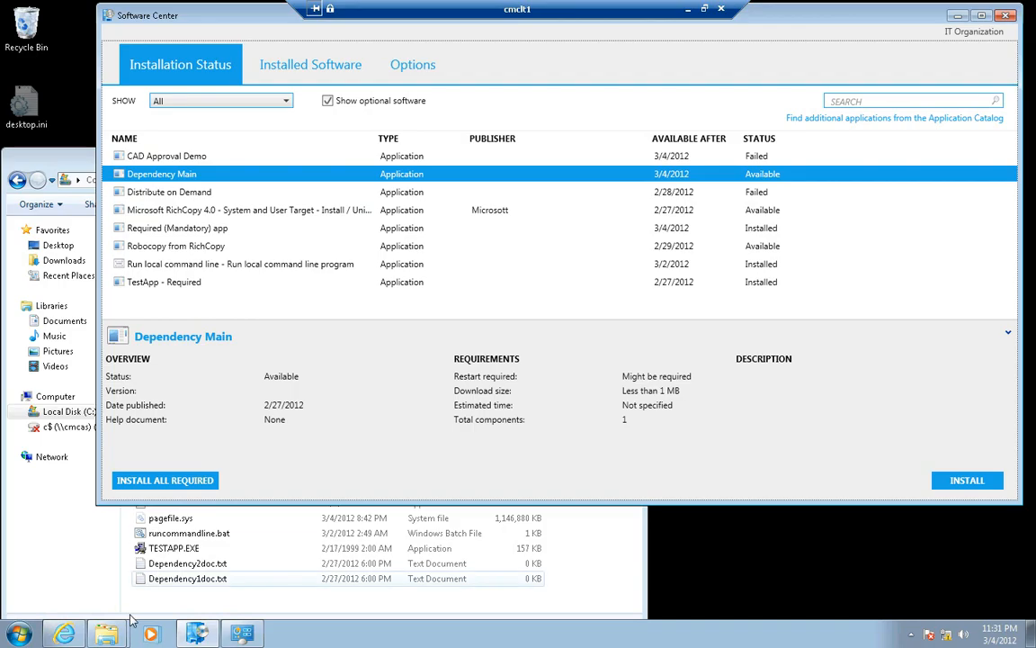
mouse_move(104, 635)
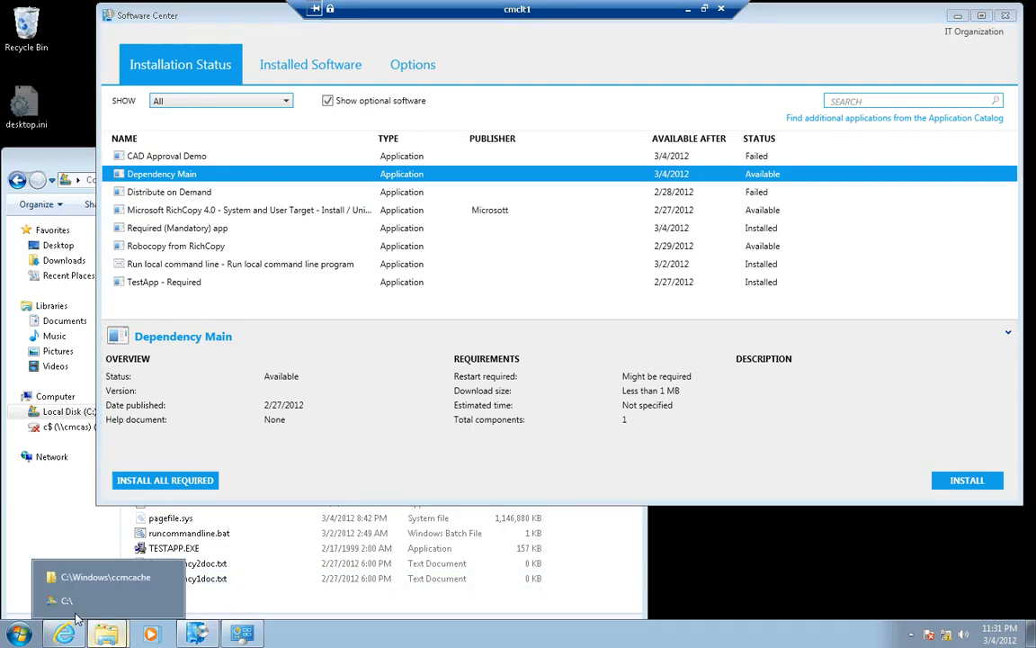
click(98, 577)
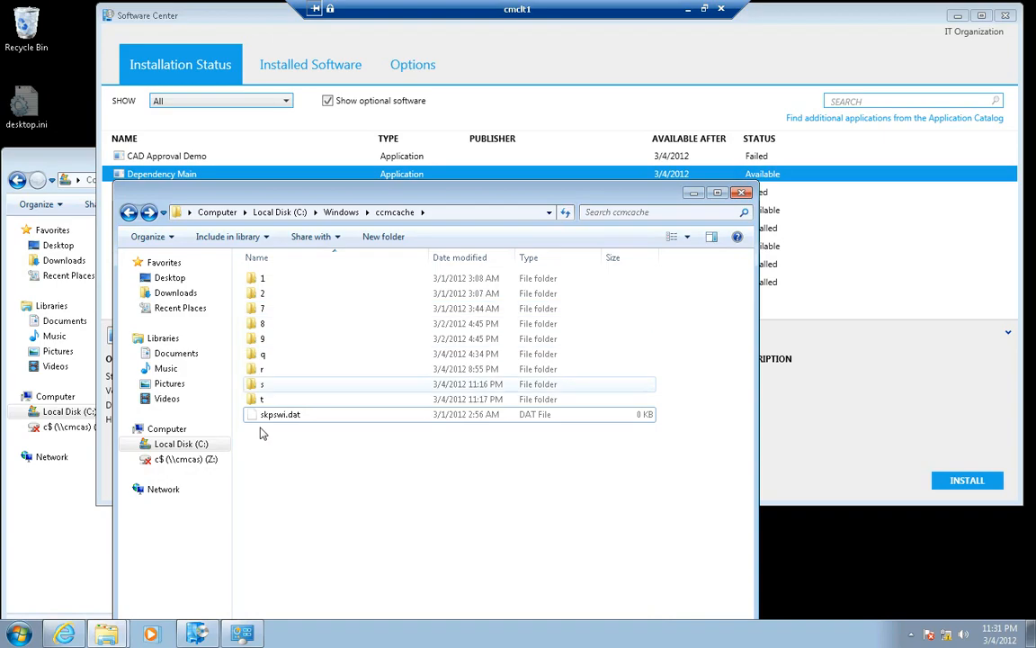
Examine the cached content in ccmcache subfolders 1, 2 and 7, returning to the ccmcache folder
double_click(264, 280)
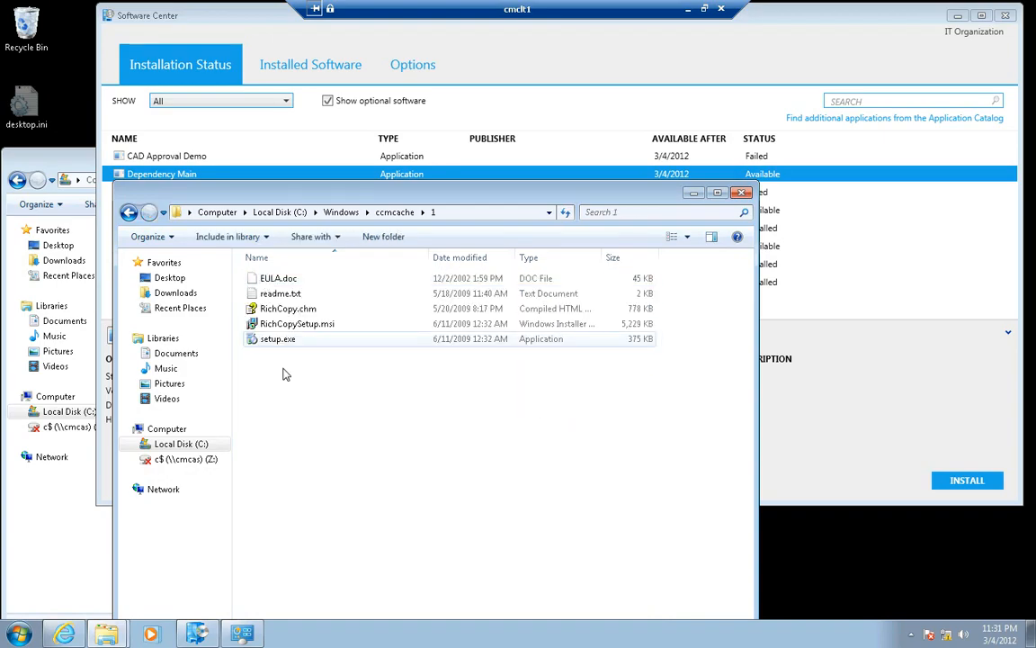
click(130, 215)
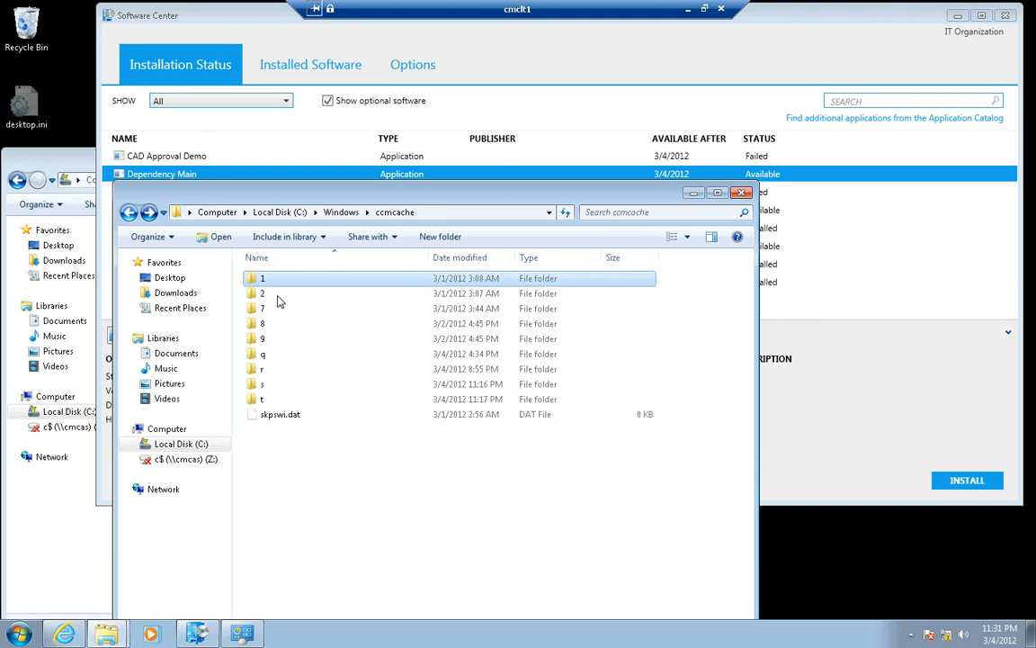
click(261, 297)
double_click(259, 301)
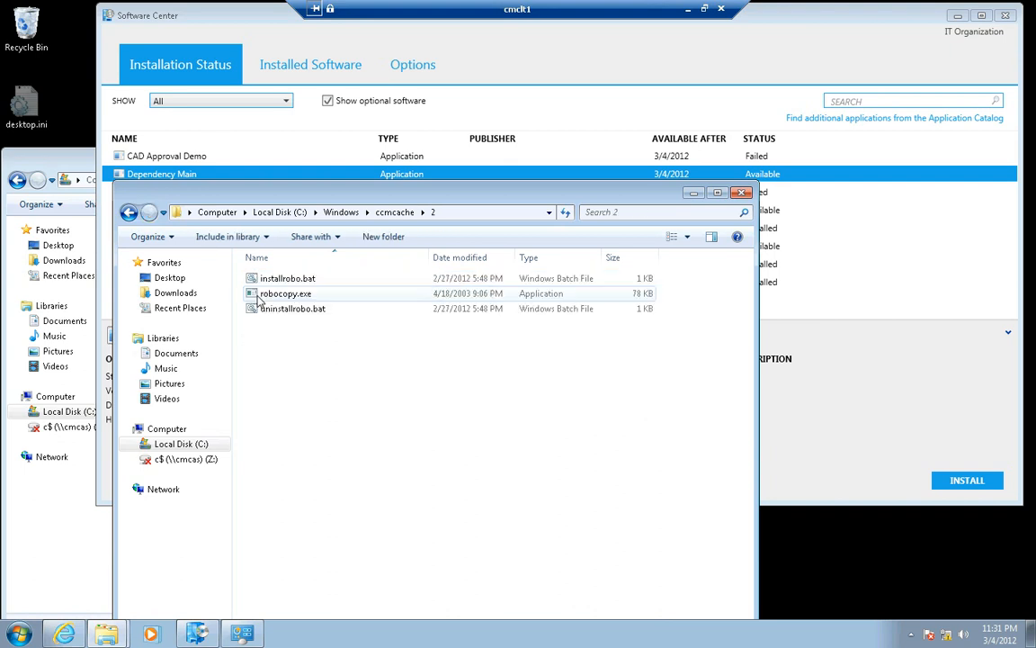
click(130, 214)
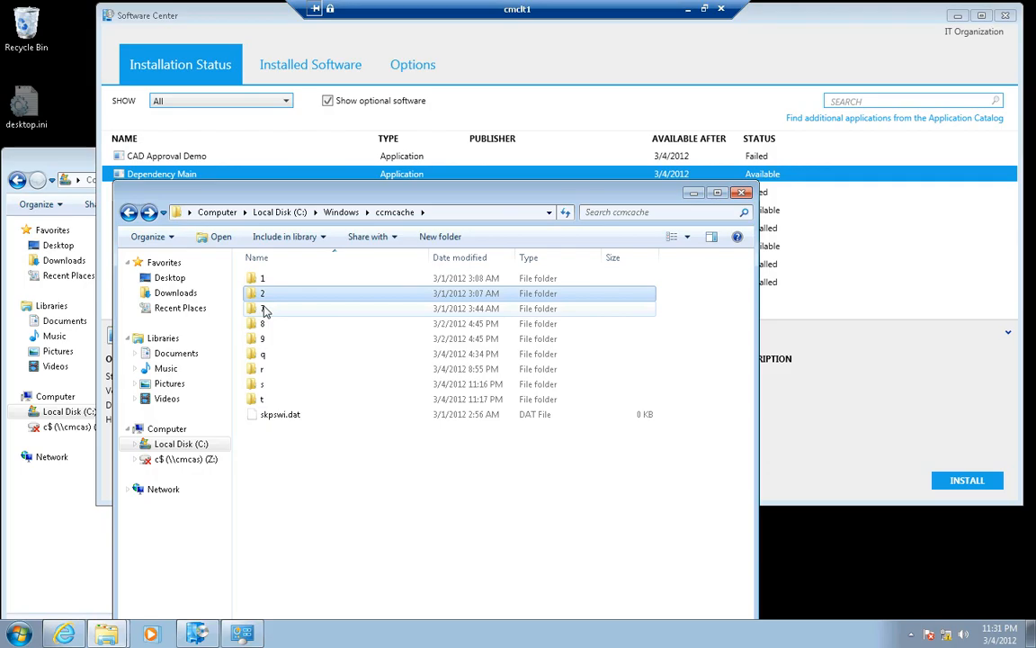
double_click(265, 310)
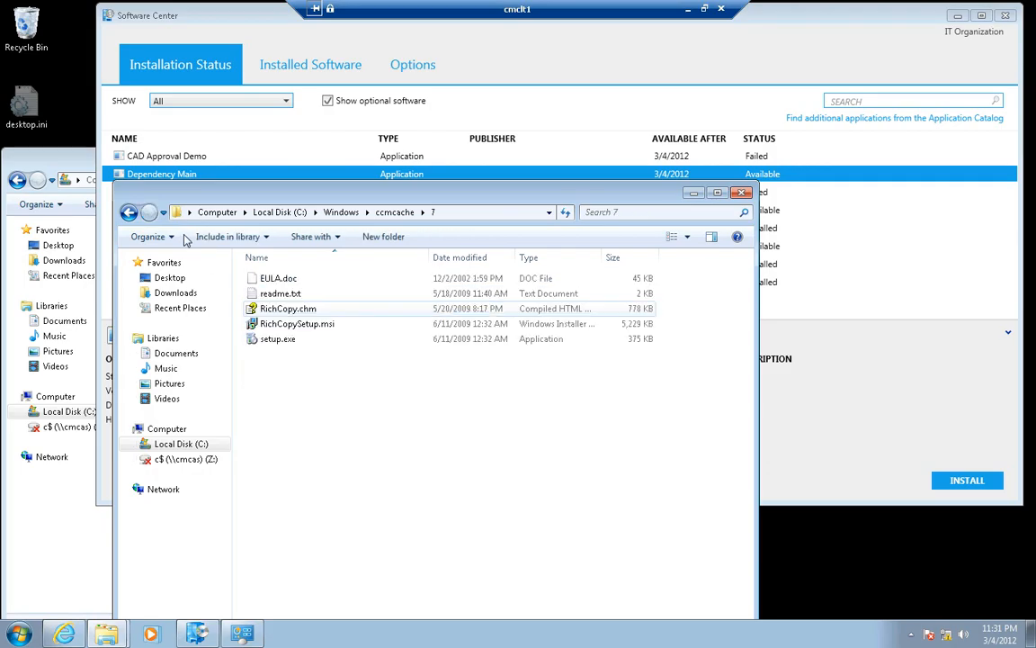
click(129, 216)
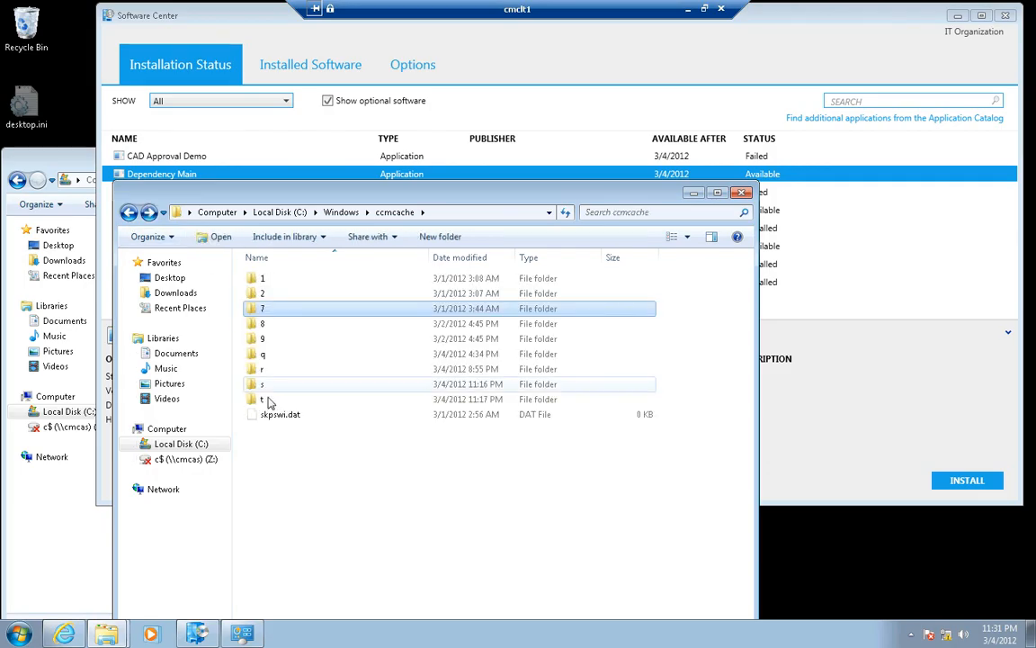
Delete the cache folders 9, q, r, s and t from ccmcache, confirming the move to the Recycle Bin
click(268, 401)
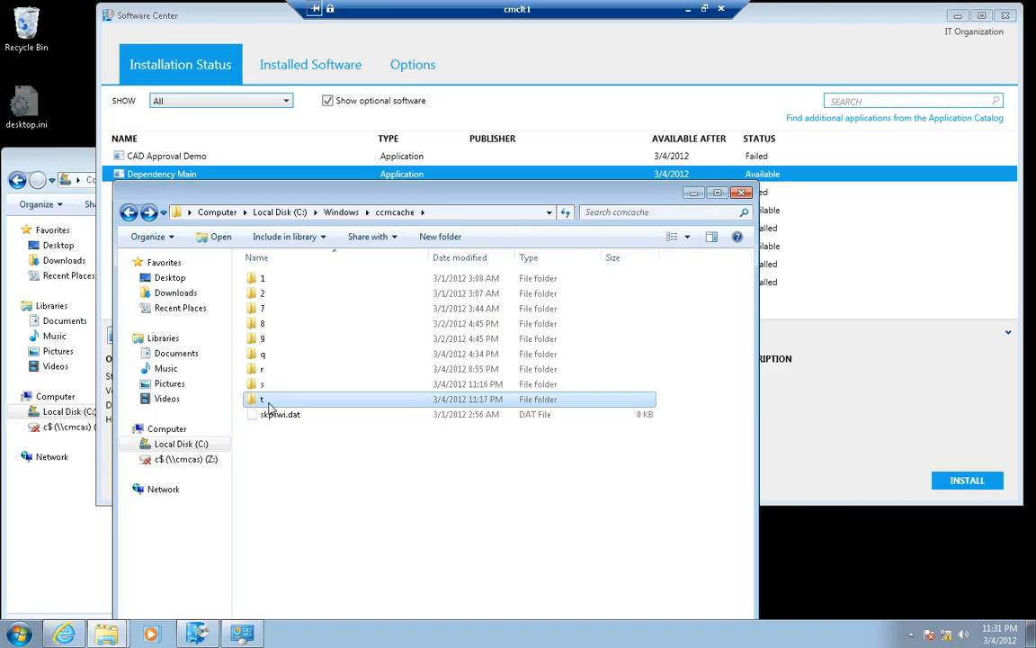
key(shift+Up)
key(shift+Up)
key(shift+Up)
key(shift+Up)
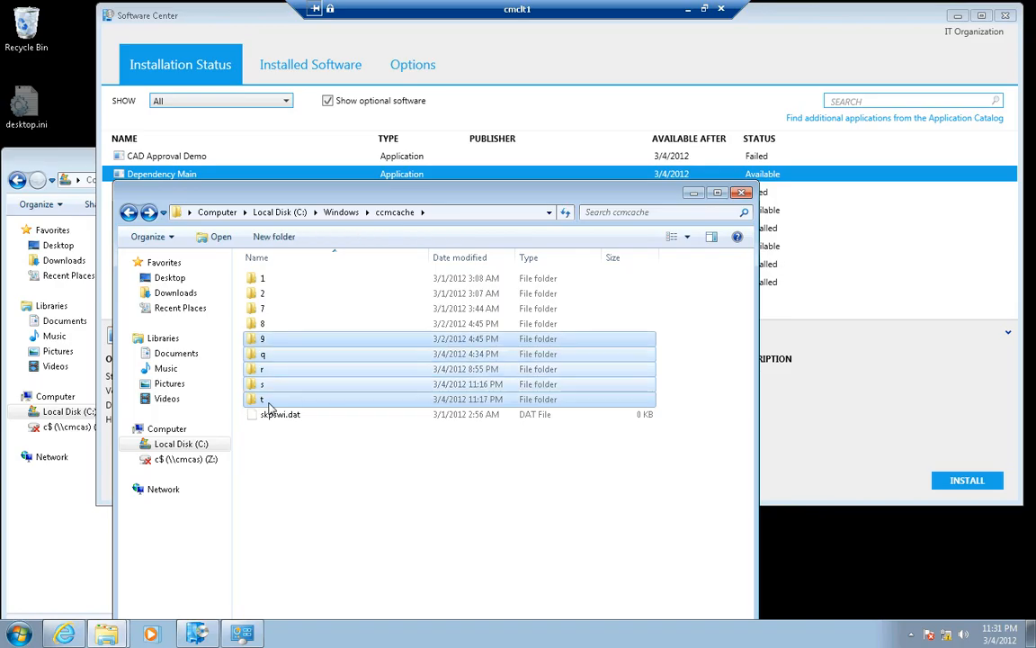
key(Delete)
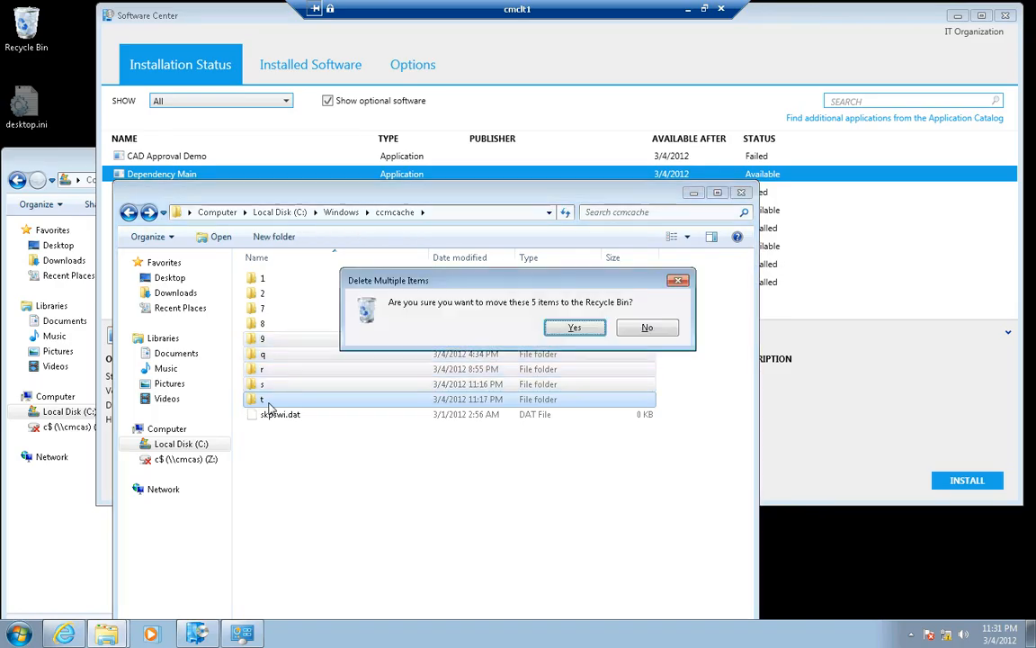
click(559, 328)
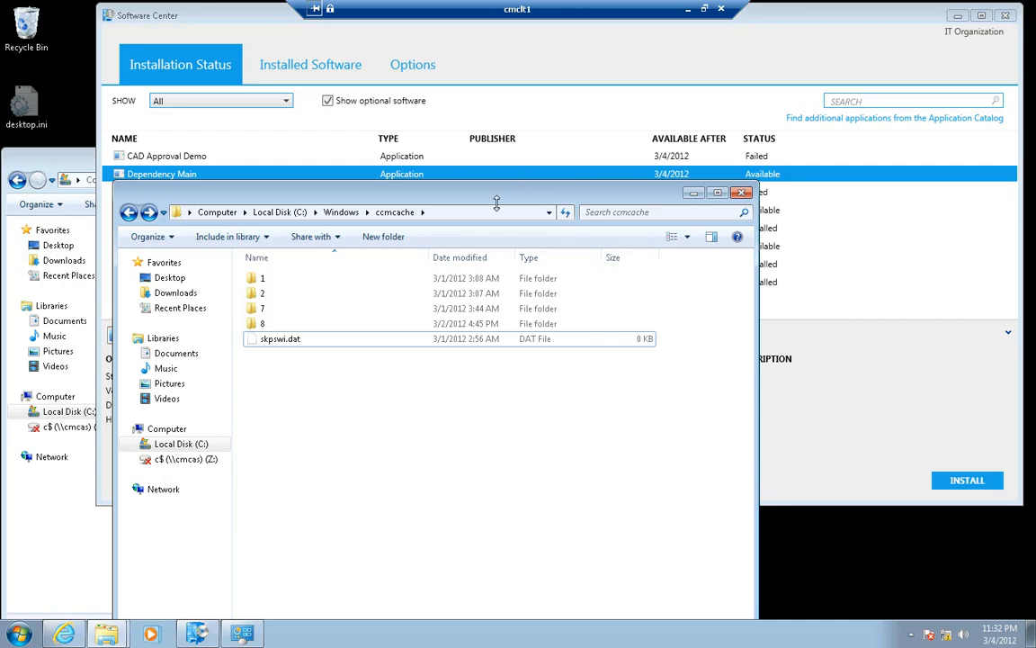
Move the ccmcache window below the Software Center application list and start installing Dependency Main
drag(386, 197, 268, 225)
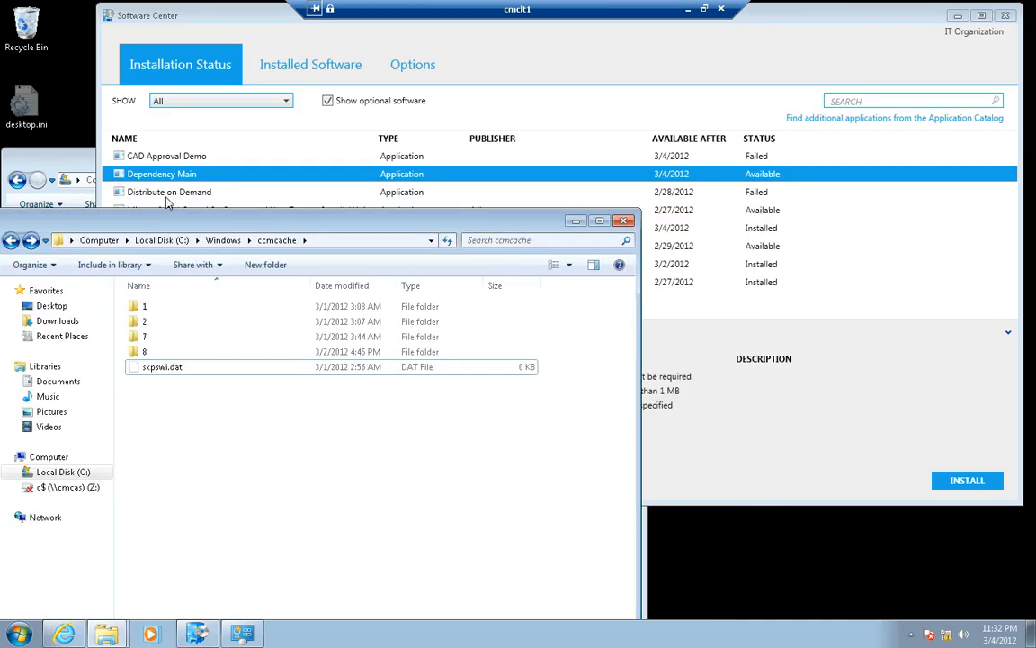
drag(169, 220, 216, 346)
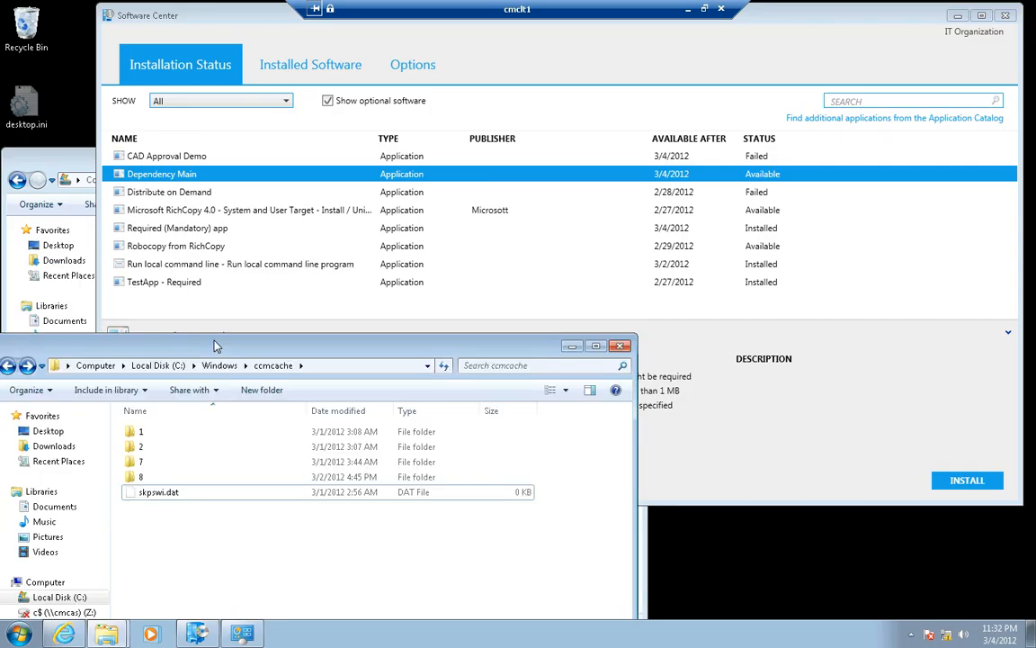
click(507, 185)
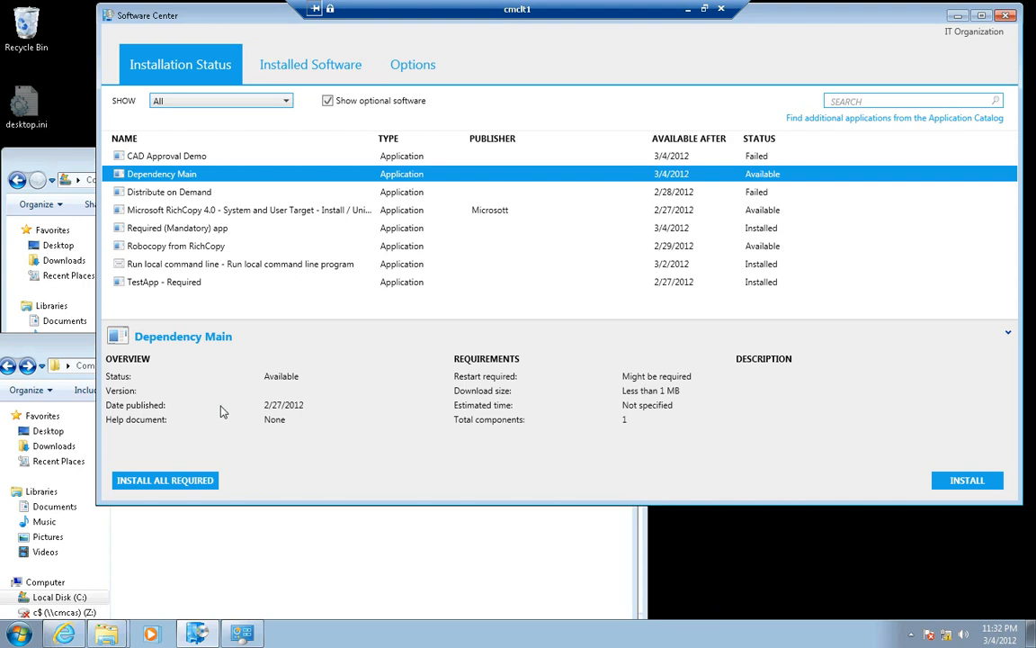
click(83, 383)
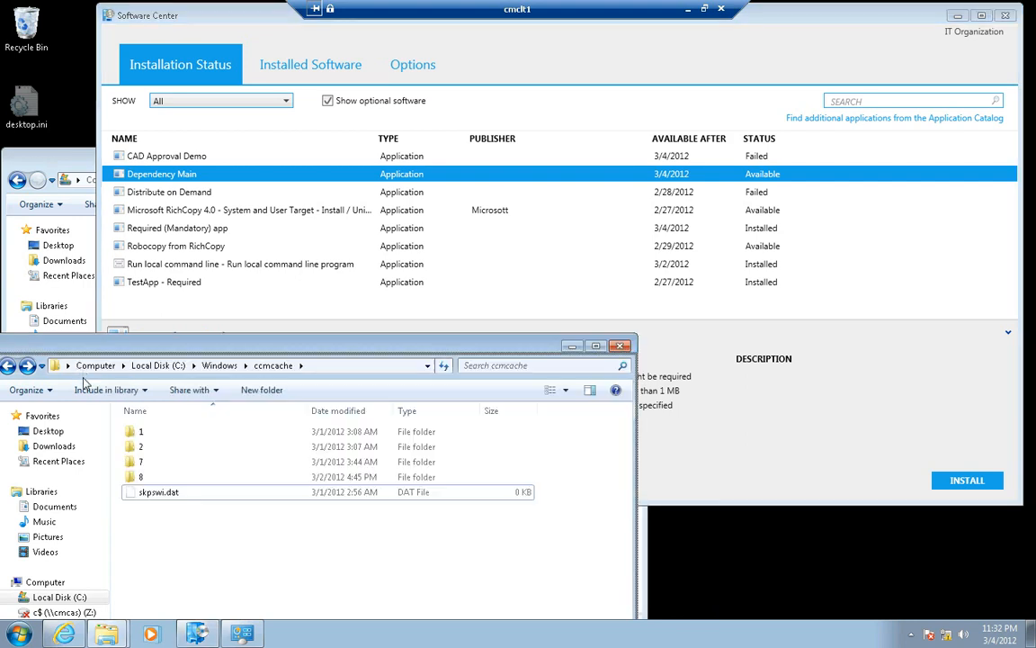
drag(84, 352, 84, 378)
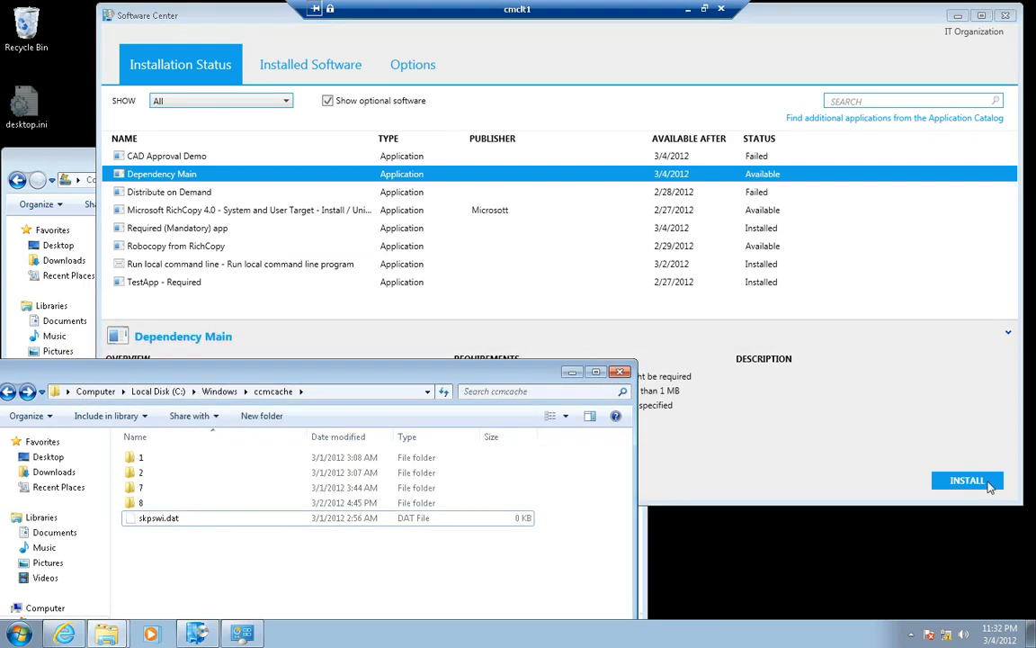
click(988, 483)
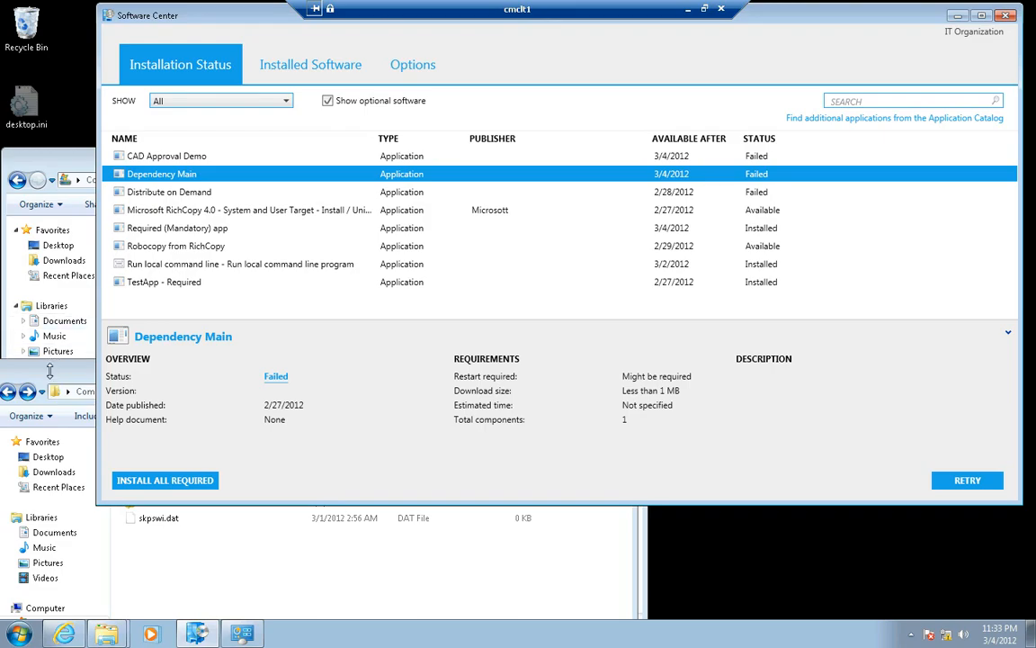
Shift the ccmcache window slightly lower and retry the Dependency Main installation in Software Center
drag(51, 375, 51, 399)
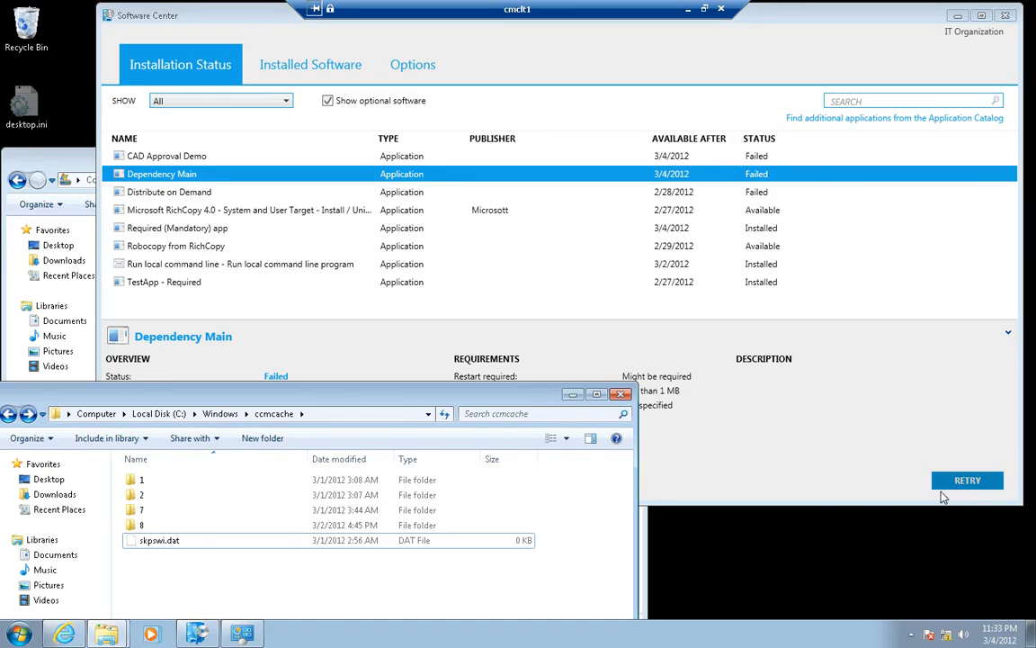
click(969, 483)
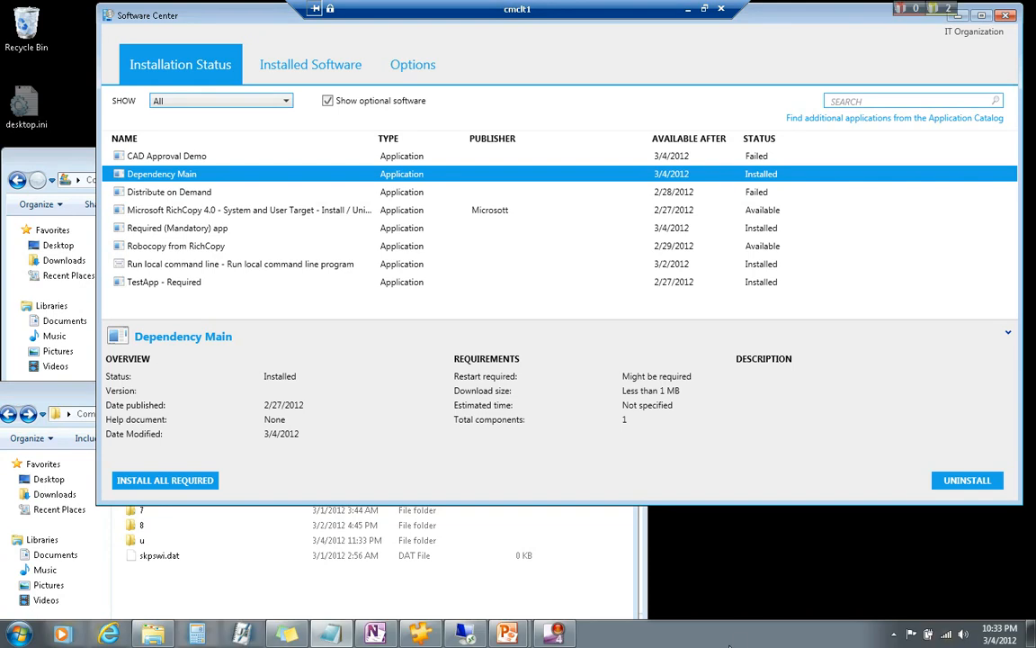
click(711, 591)
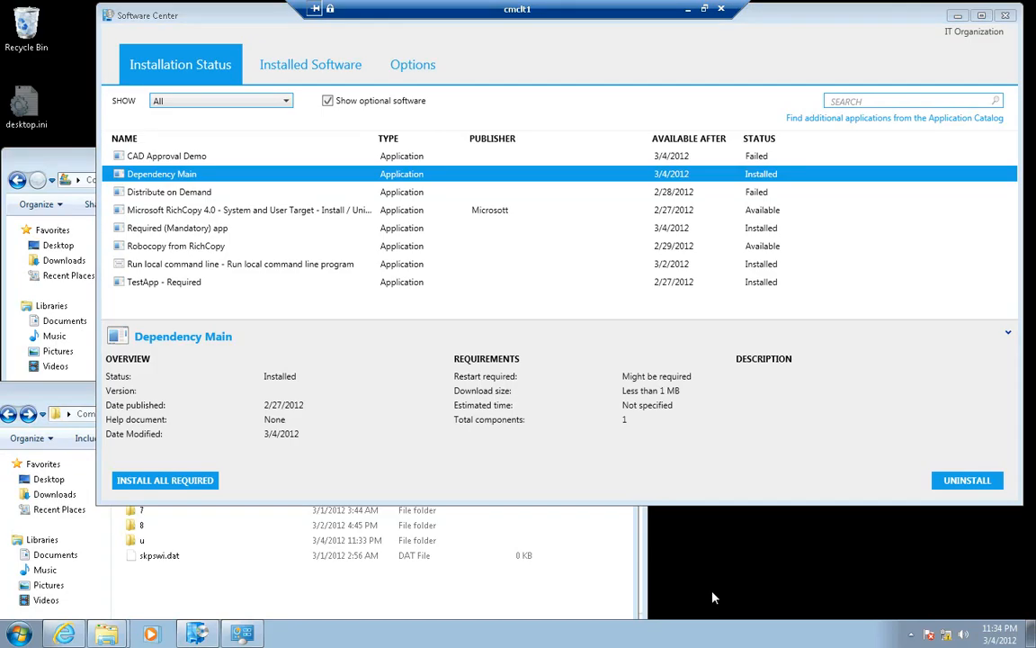